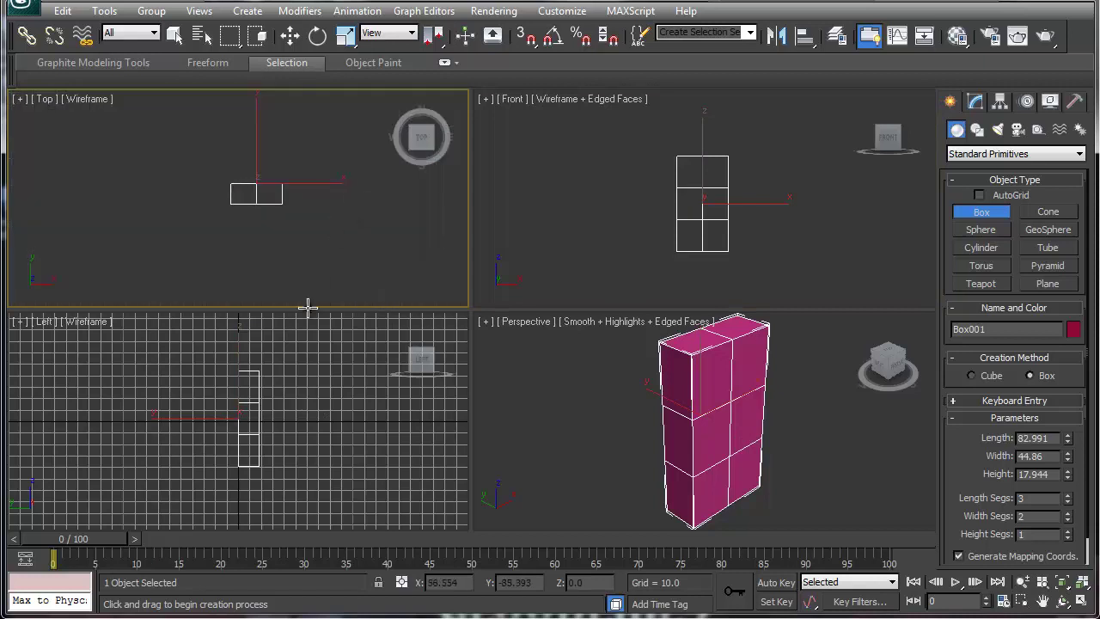
- Hide the grid in the Left and Perspective viewports, and maximize the Perspective viewport around the box
middle_drag(292, 433, 277, 425)
key(g)
middle_click(644, 464)
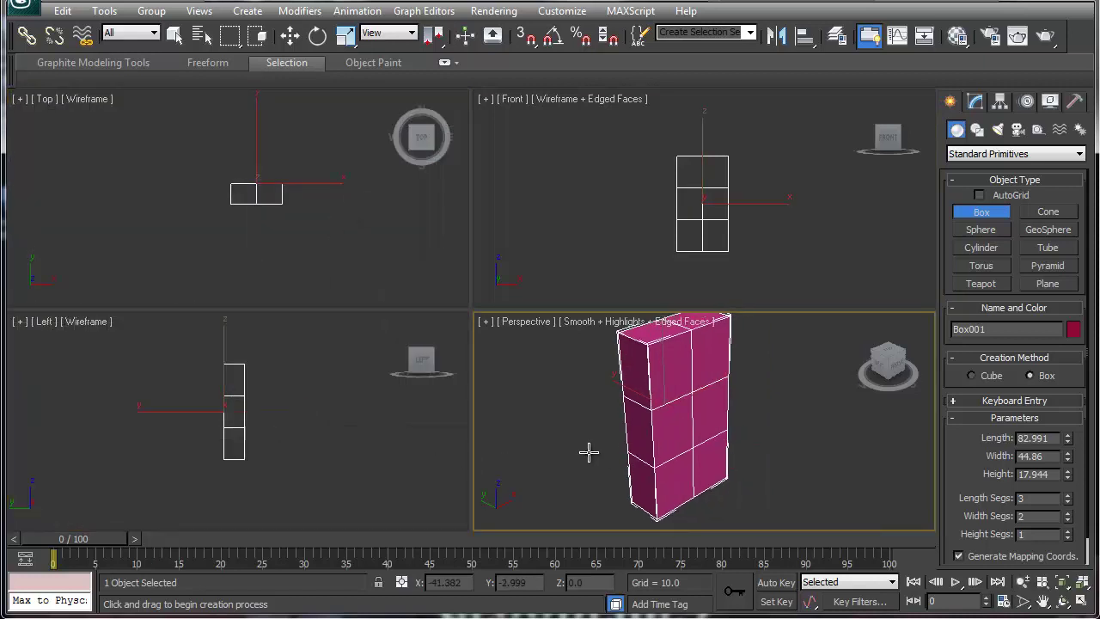
key(g)
key(alt+w)
alt+middle_drag(501, 386, 709, 313)
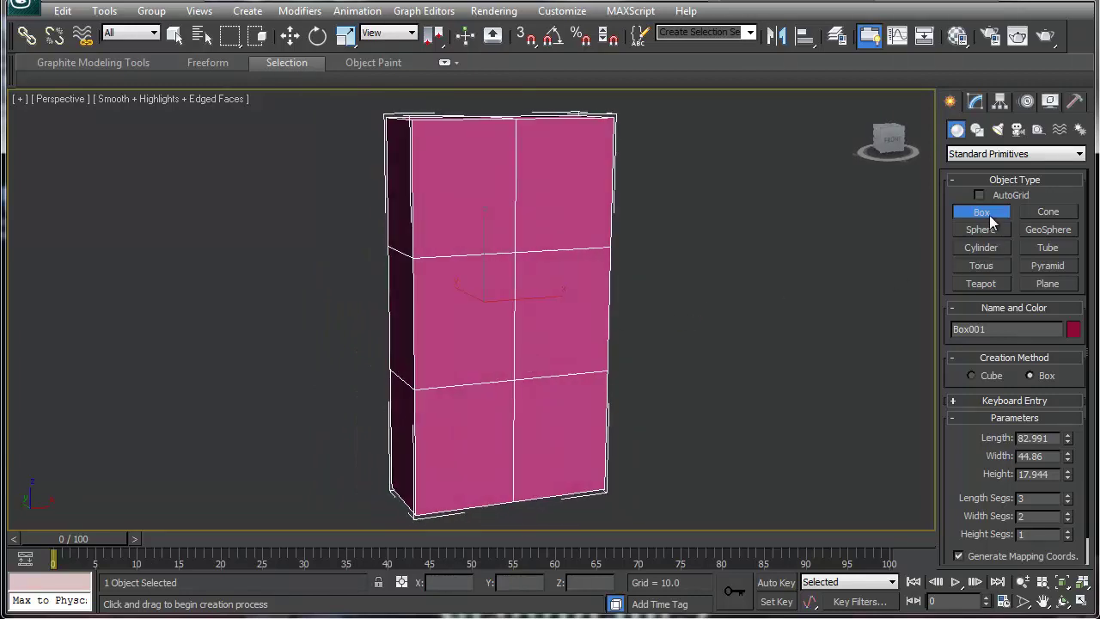
- Convert the box to an Editable Poly and enter Vertex sub-object level
click(975, 101)
right_click(981, 173)
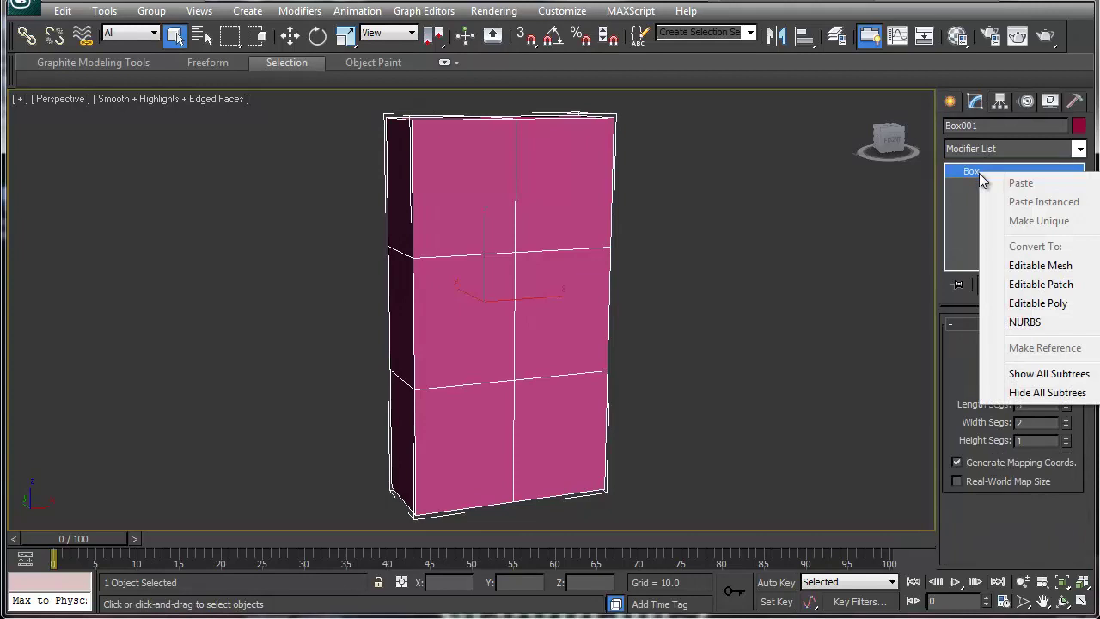
click(1016, 303)
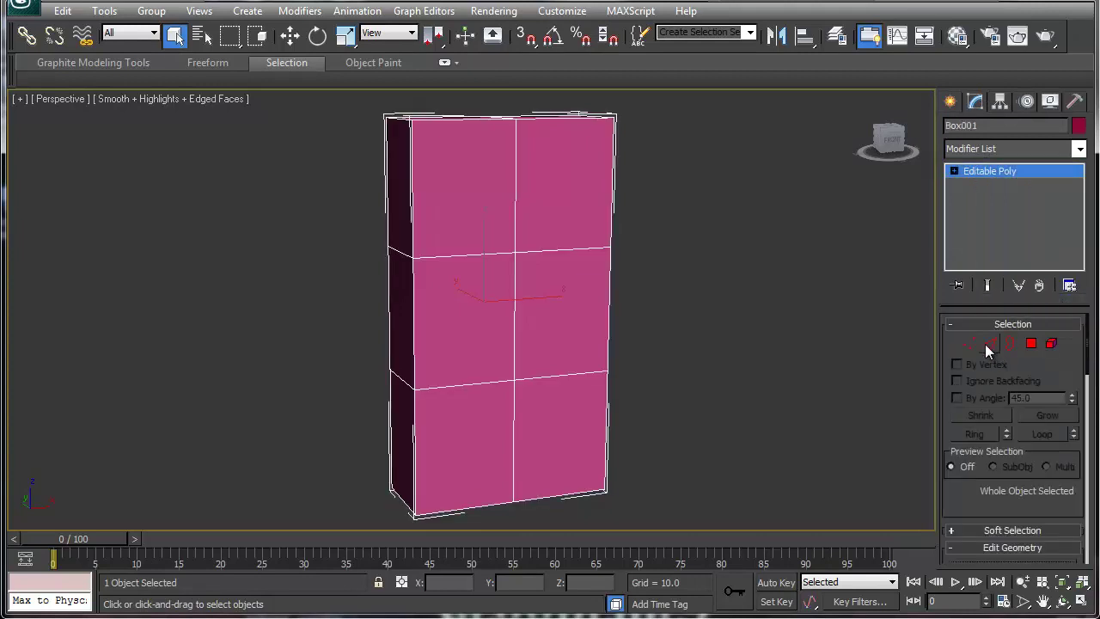
click(971, 349)
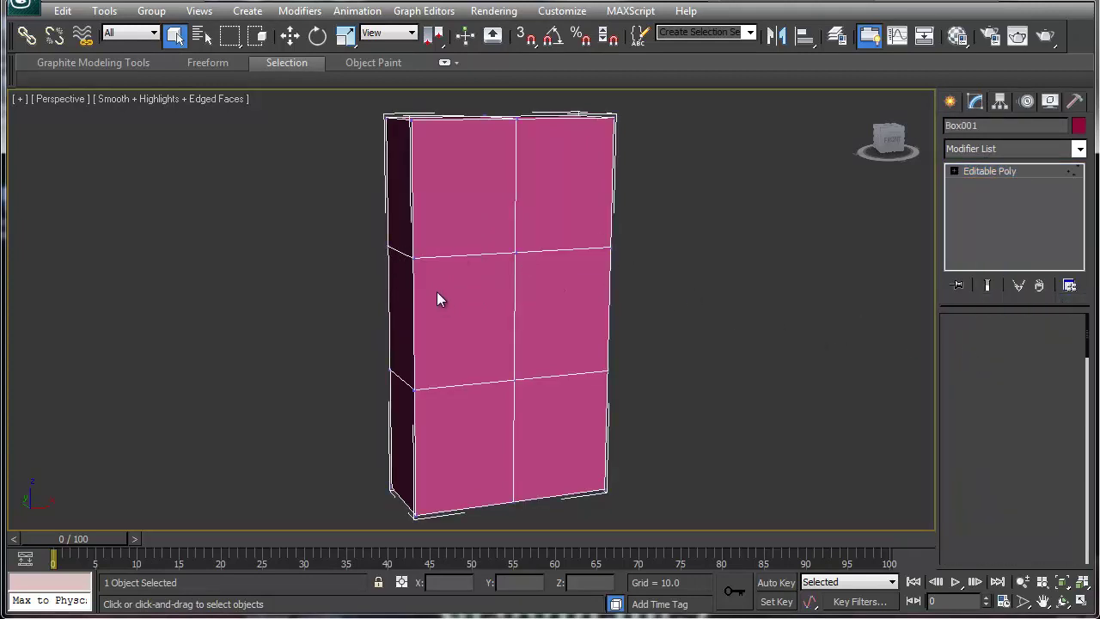
- Move the upper-left corner vertices inward to about X -12.3, Z 34.2 and the upper-right ones to about X 21.7, Z 38.4
alt+middle_drag(404, 278, 362, 271)
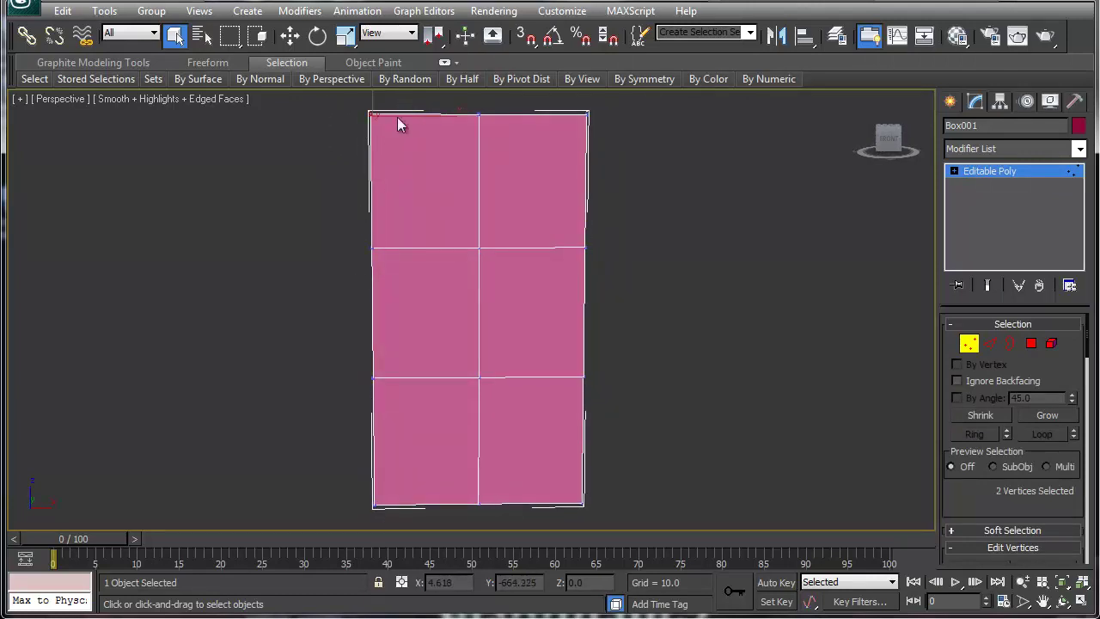
scroll(381, 184, down, 2)
key(w)
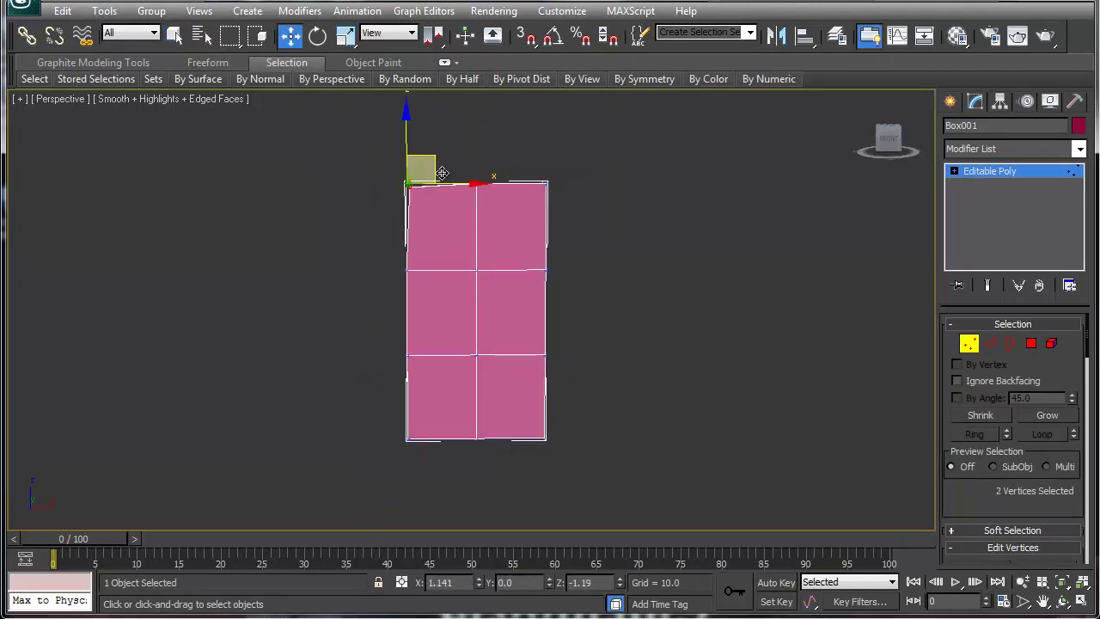
drag(442, 173, 461, 200)
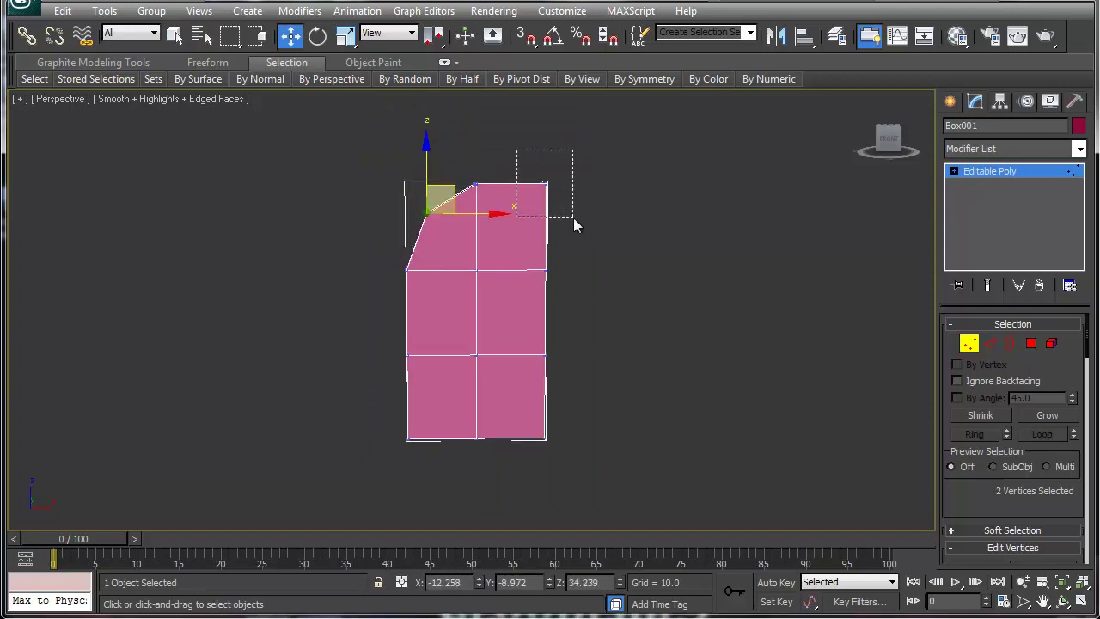
drag(573, 218, 573, 218)
drag(566, 167, 554, 198)
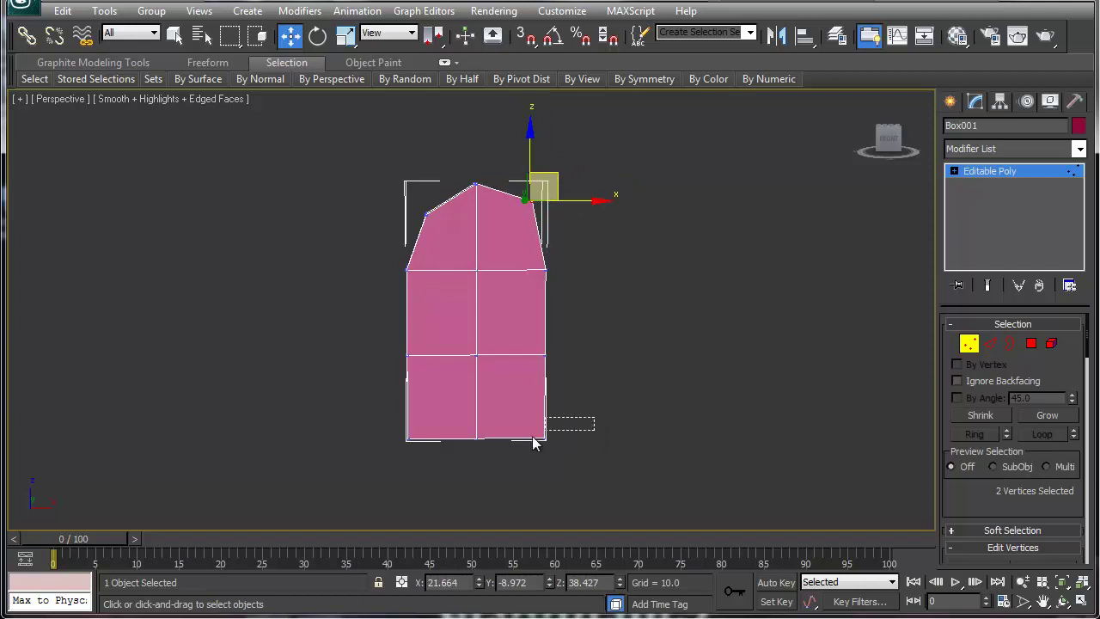
- Move the lower-right corner vertices inward to about X 19.2, Z -31.7 and the lower-left ones to about X -17.2, Z -32.4
drag(533, 442, 532, 447)
drag(565, 415, 545, 395)
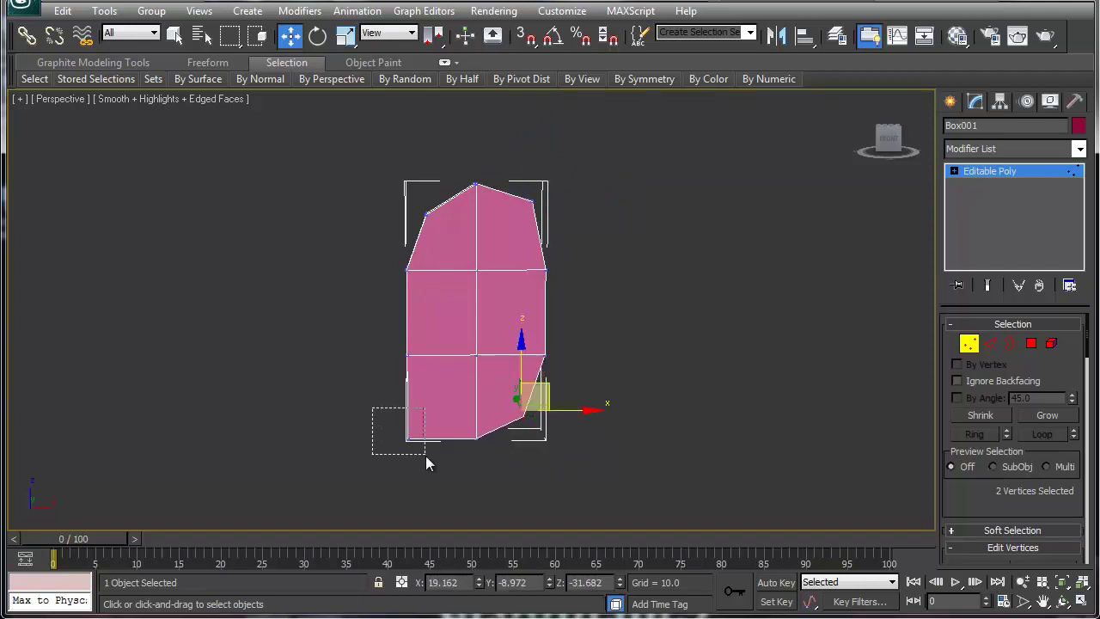
drag(425, 457, 425, 457)
drag(436, 413, 468, 347)
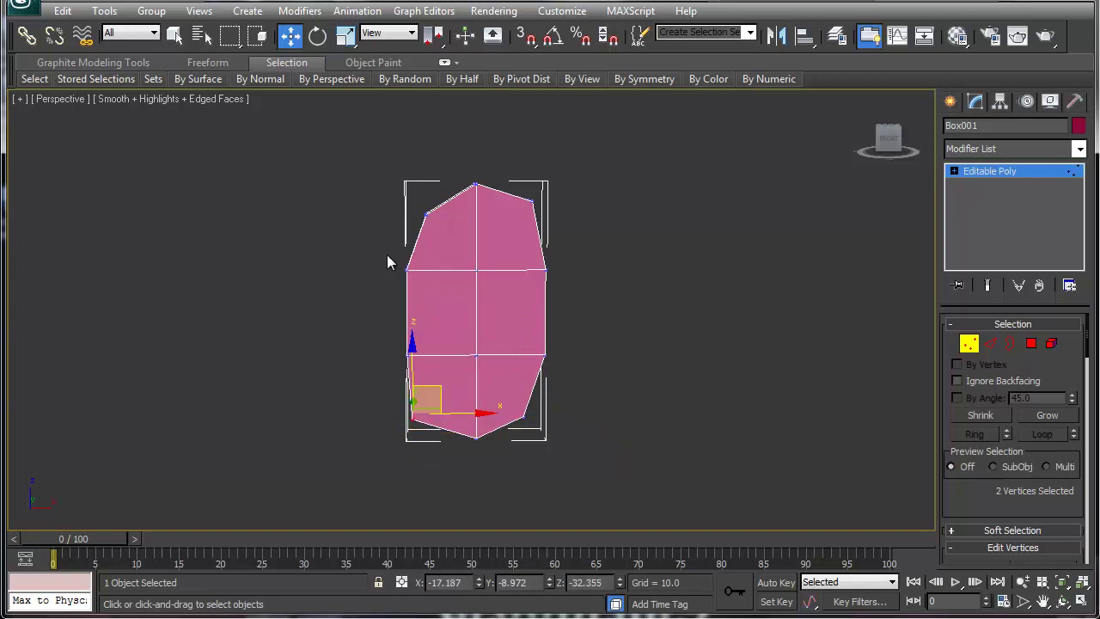
- Move the four middle vertices on the shape's left side slightly outward to about X -19.2
drag(427, 385, 427, 384)
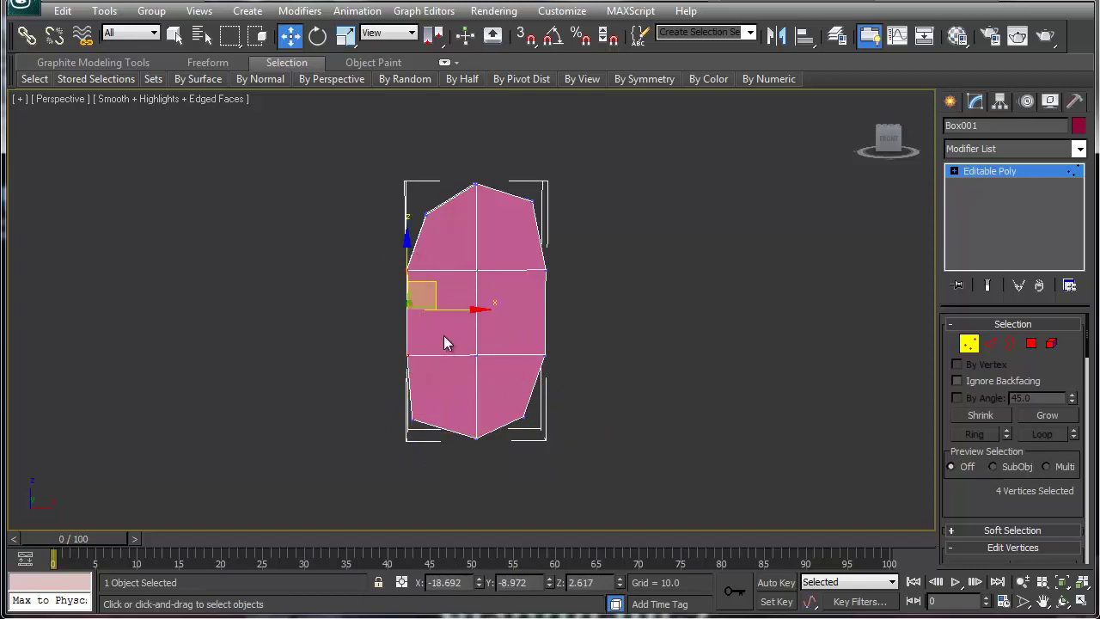
drag(438, 312, 442, 312)
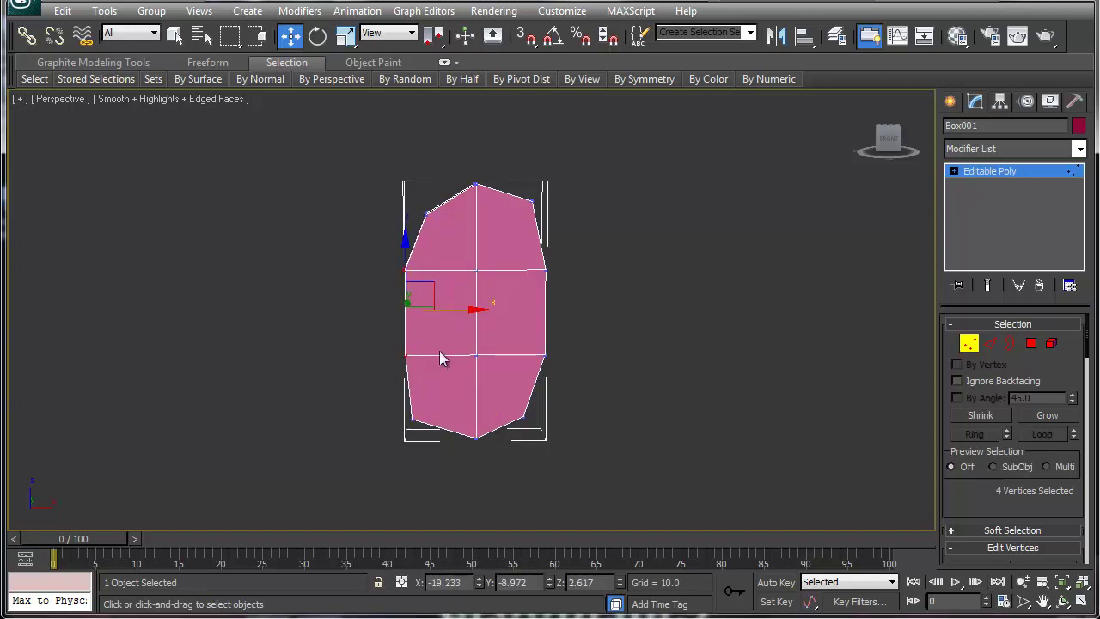
middle_drag(452, 401, 448, 406)
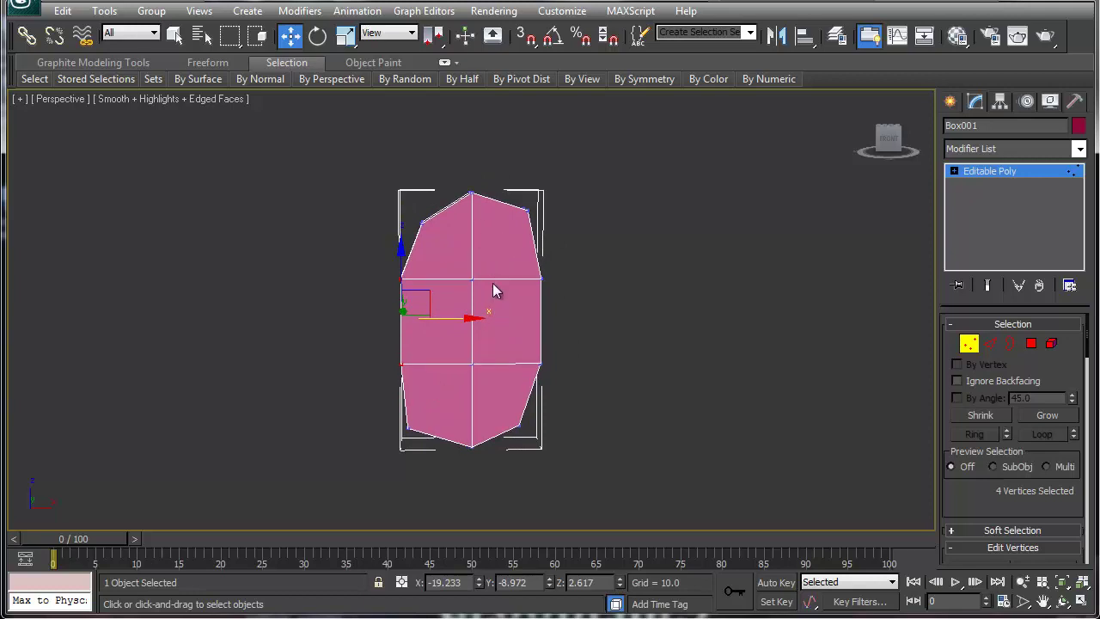
- Thin the shape by moving all front-face vertices back along Y to about Y -10.4
alt+middle_drag(472, 364, 597, 361)
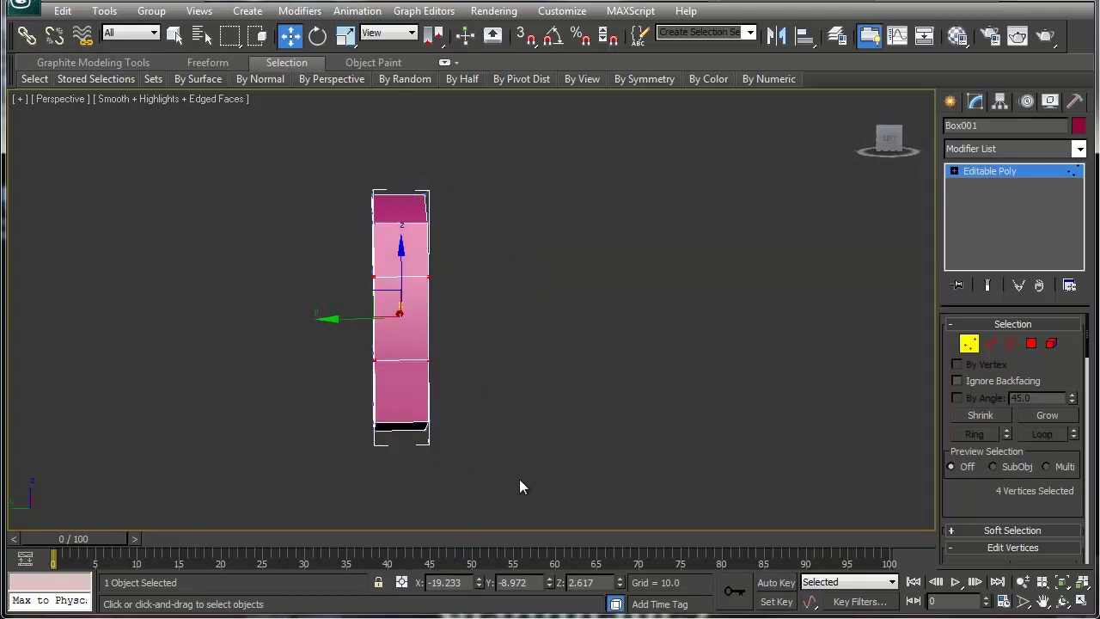
drag(519, 487, 409, 162)
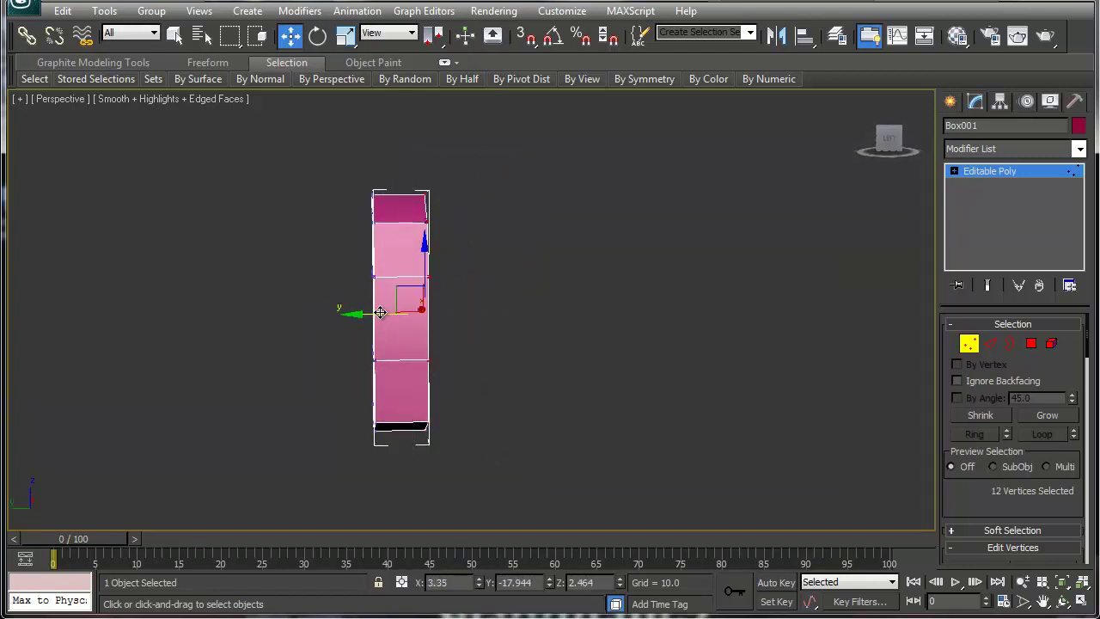
drag(378, 316, 356, 317)
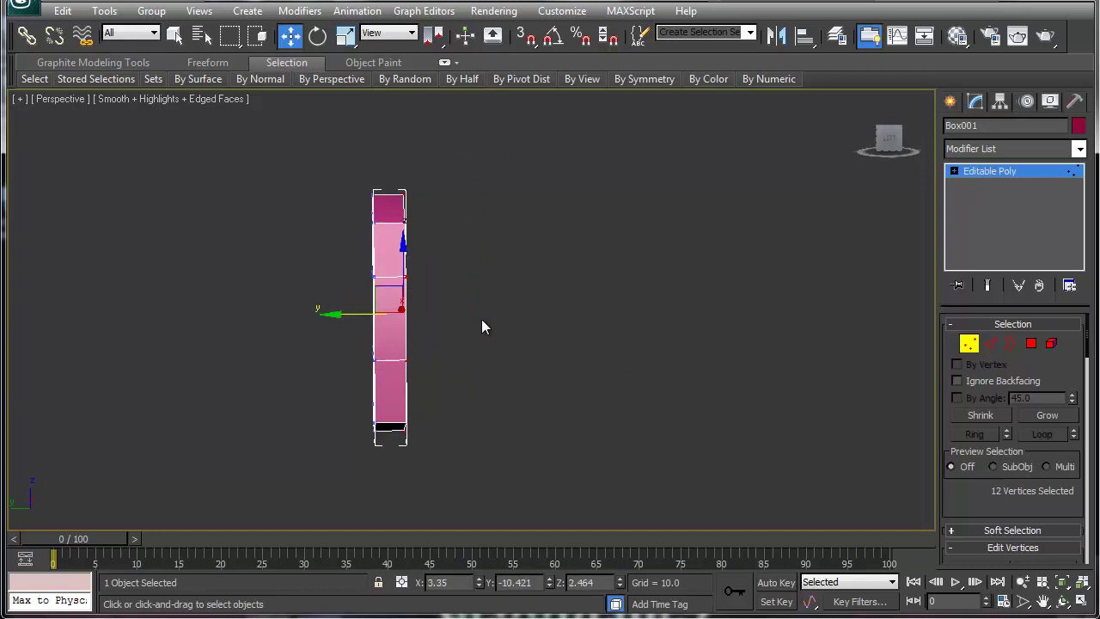
- Cut a curved inner outline on the front face from the lower centre edge, around the left and top, to the right side's upper horizontal edge
alt+middle_drag(495, 289, 458, 297)
scroll(422, 267, up, 2)
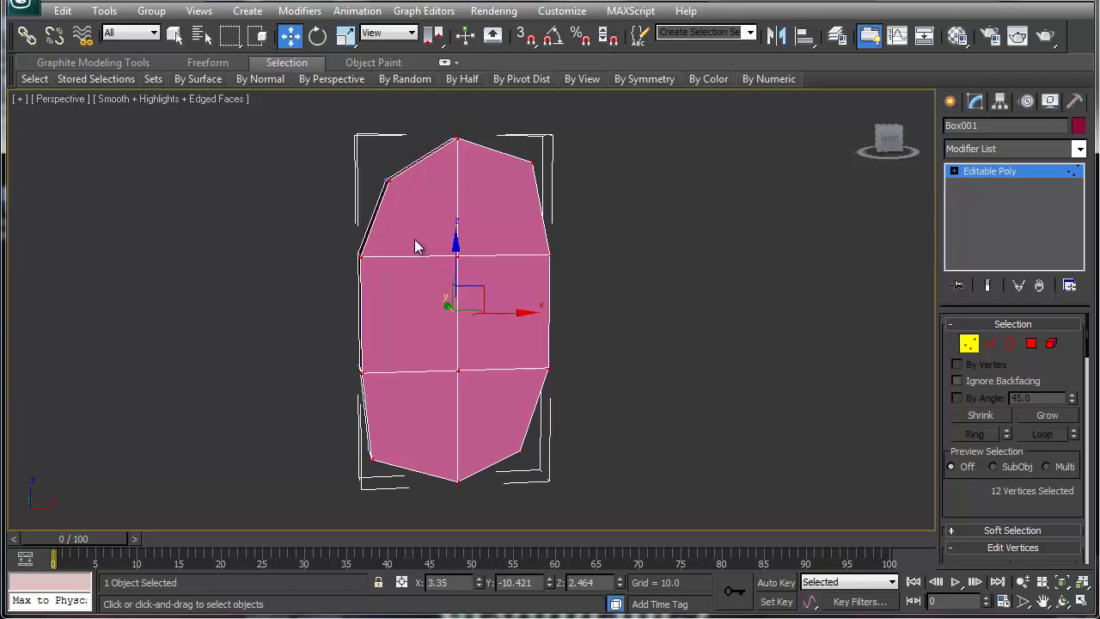
right_click(392, 249)
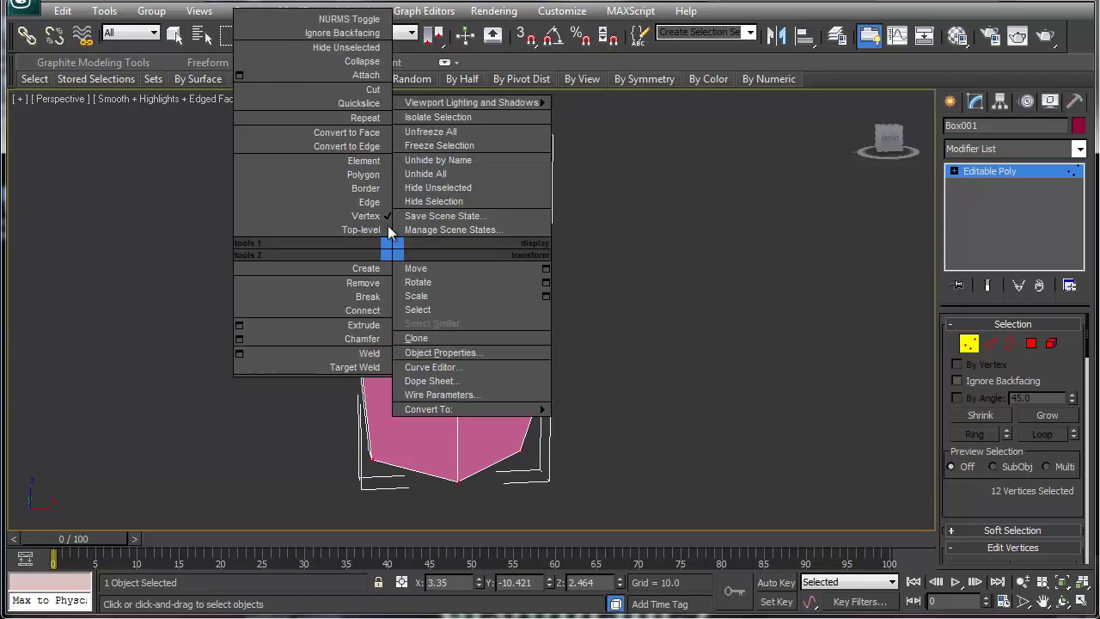
click(349, 90)
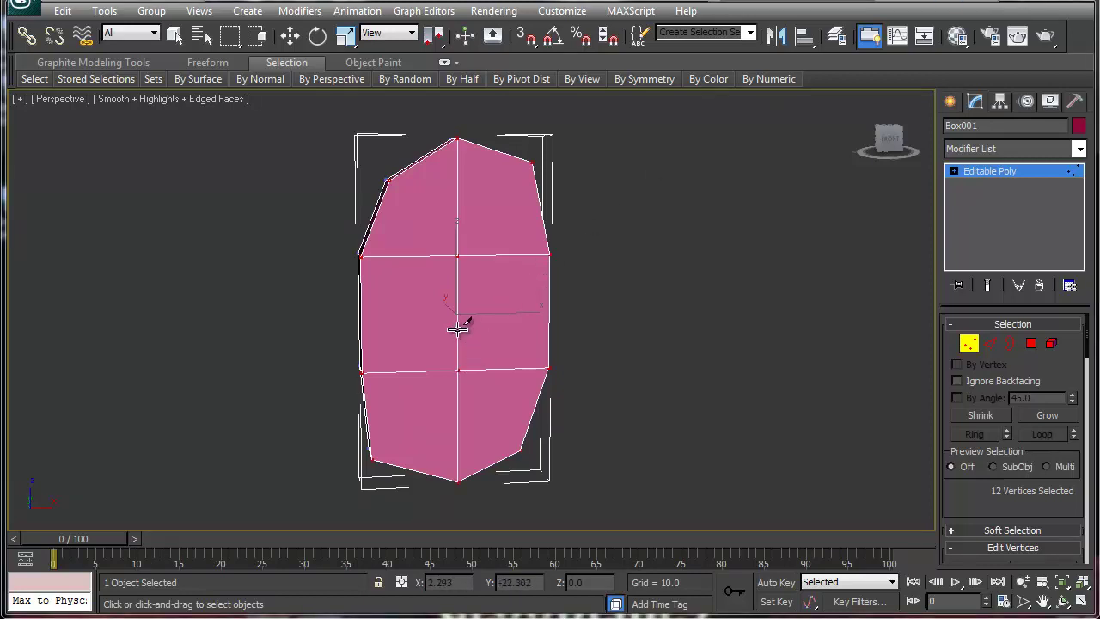
alt+middle_drag(461, 356, 454, 349)
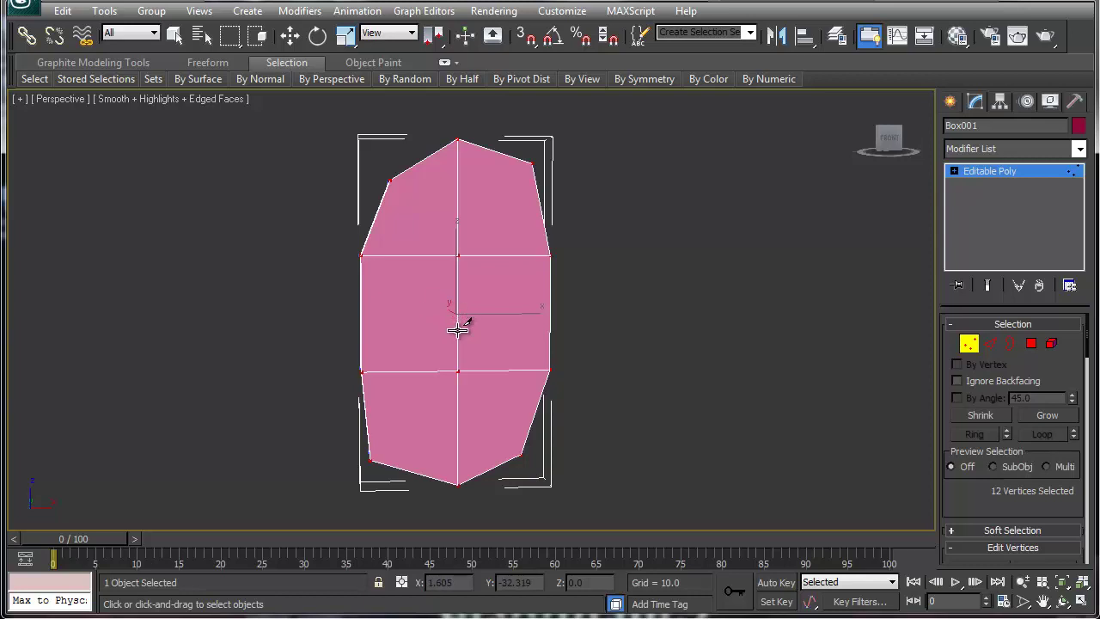
click(458, 329)
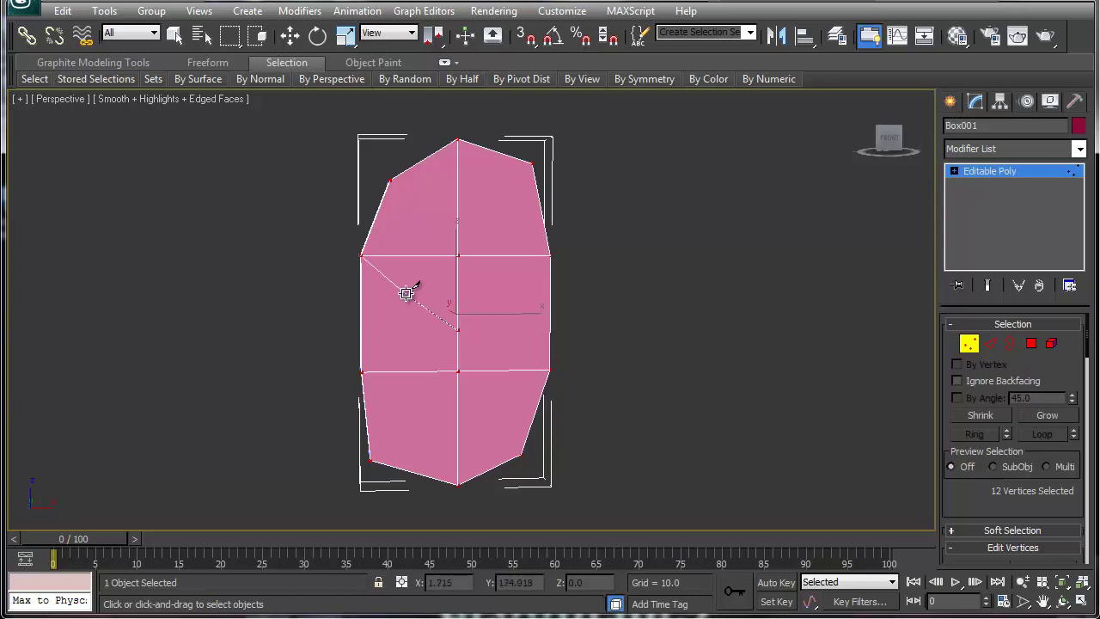
click(401, 298)
click(388, 255)
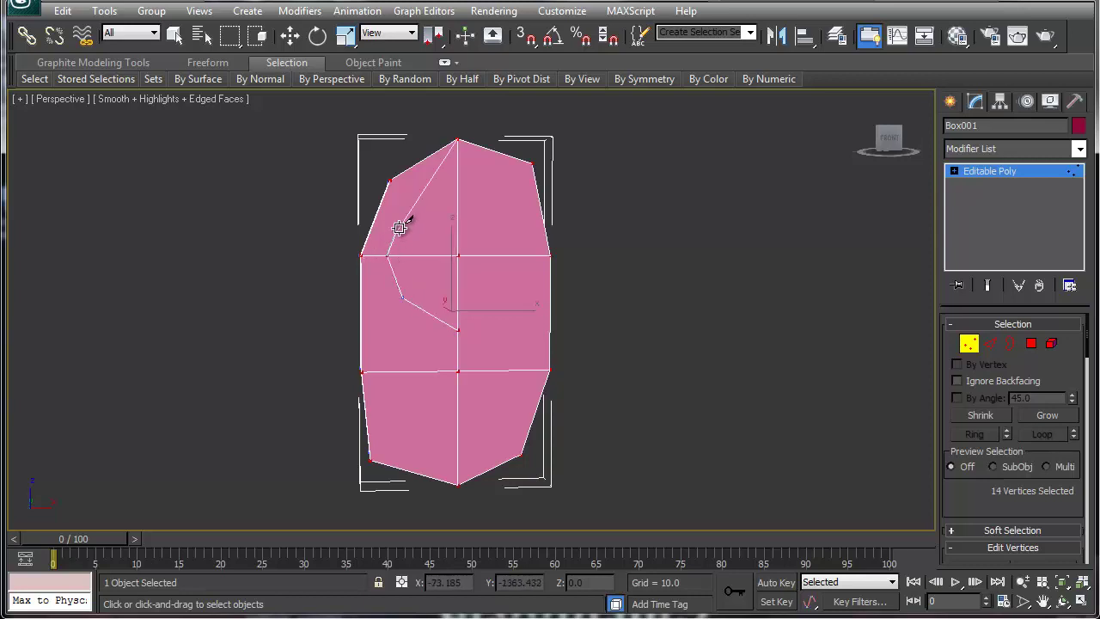
click(406, 196)
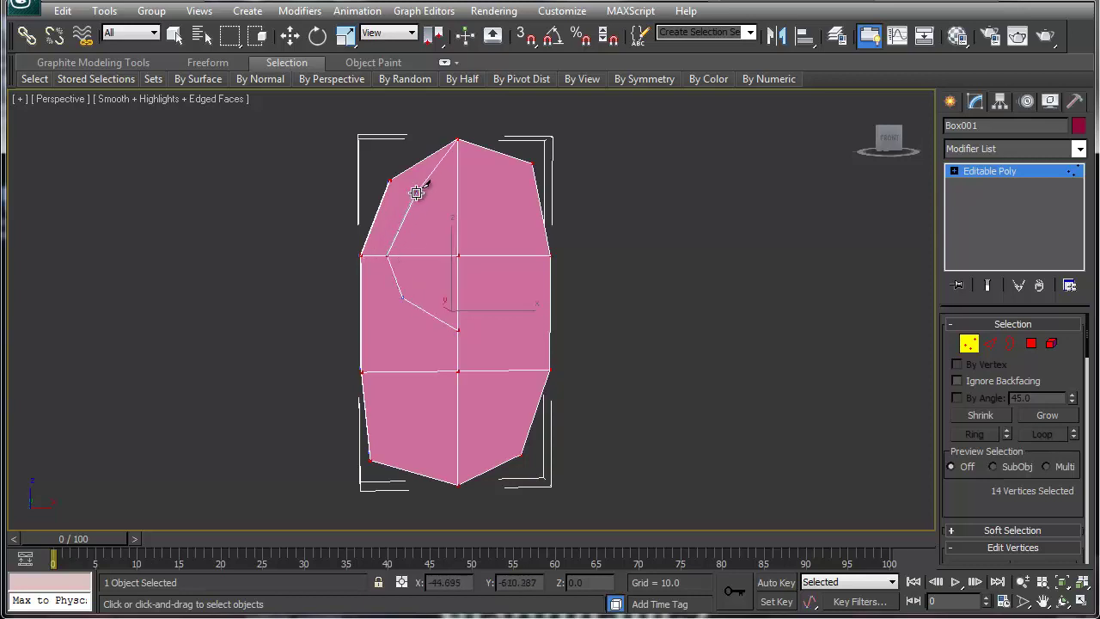
click(458, 170)
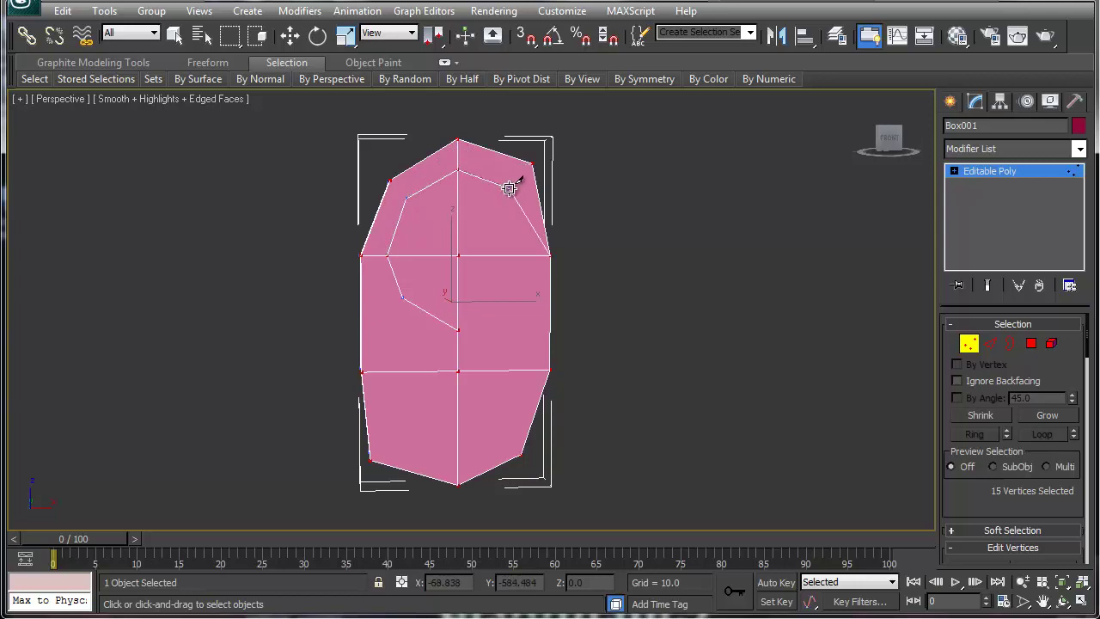
click(509, 188)
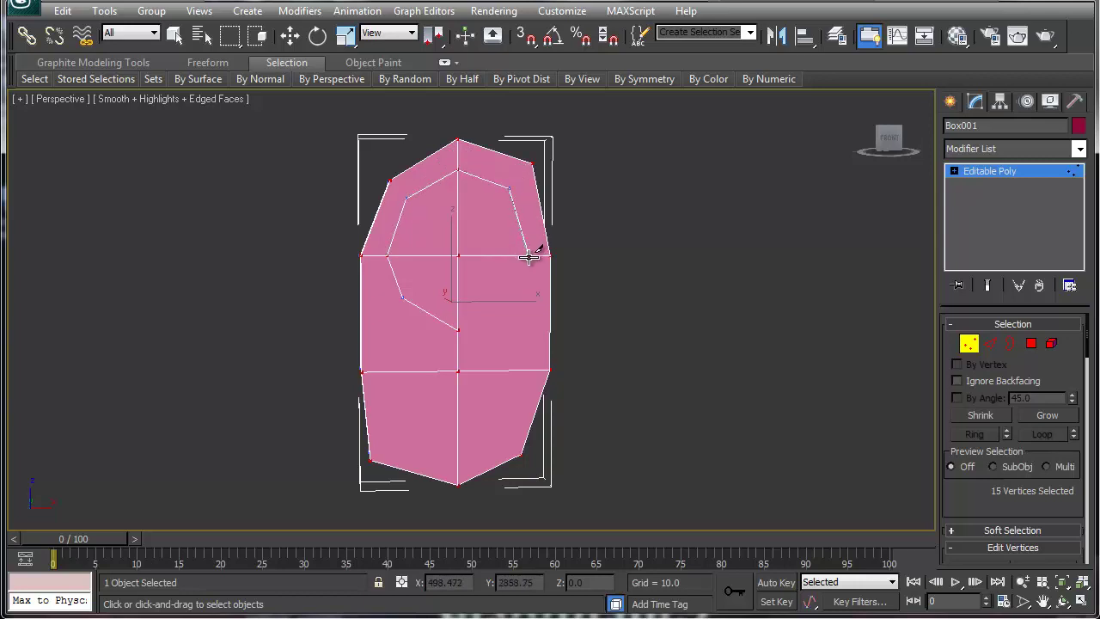
click(528, 256)
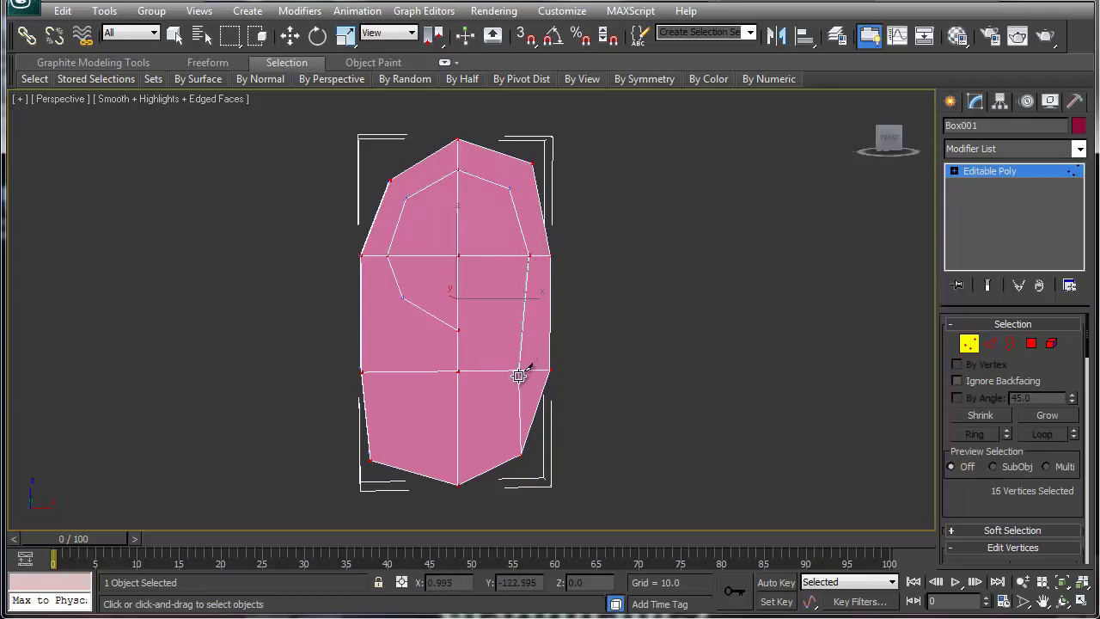
- Continue the cut down the right side, through the lower centre edge, around the lower left and back up toward the left side's upper vertex
click(519, 371)
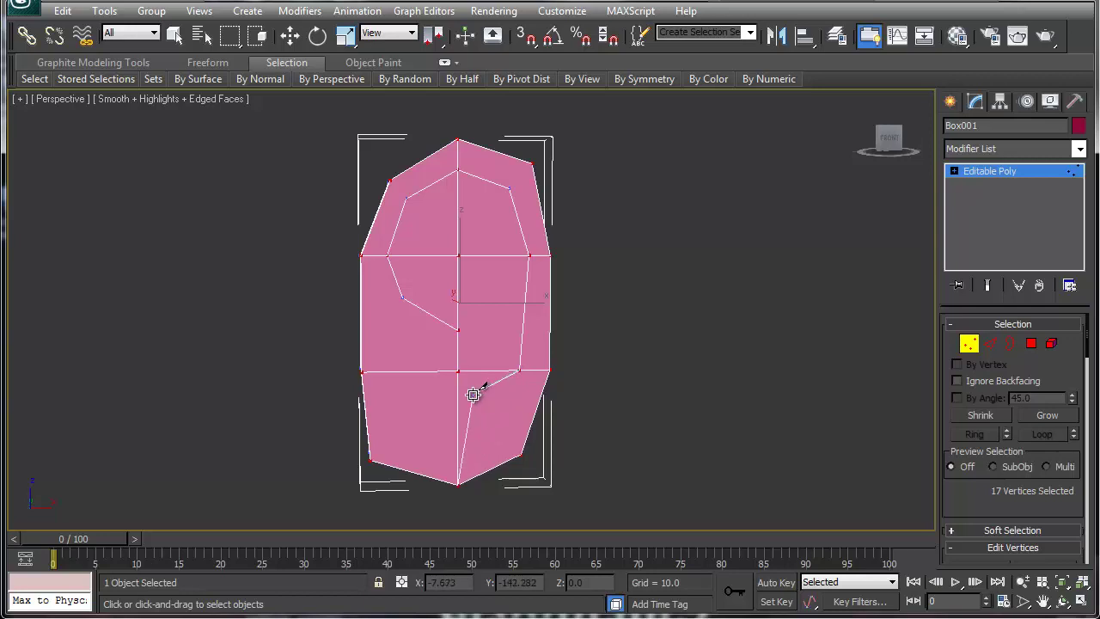
click(473, 395)
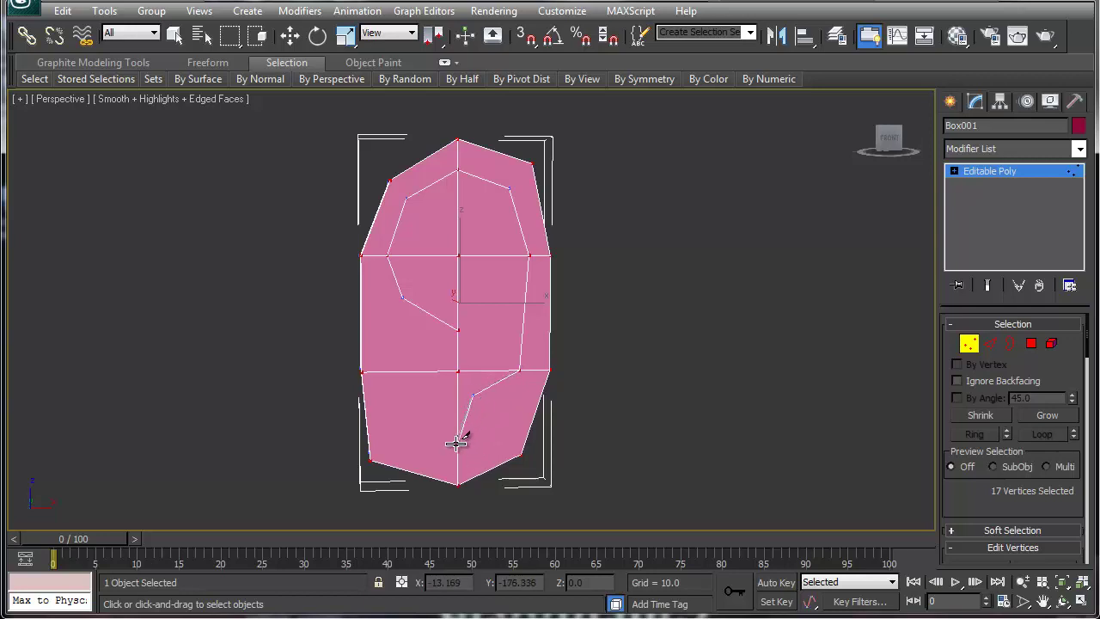
click(458, 406)
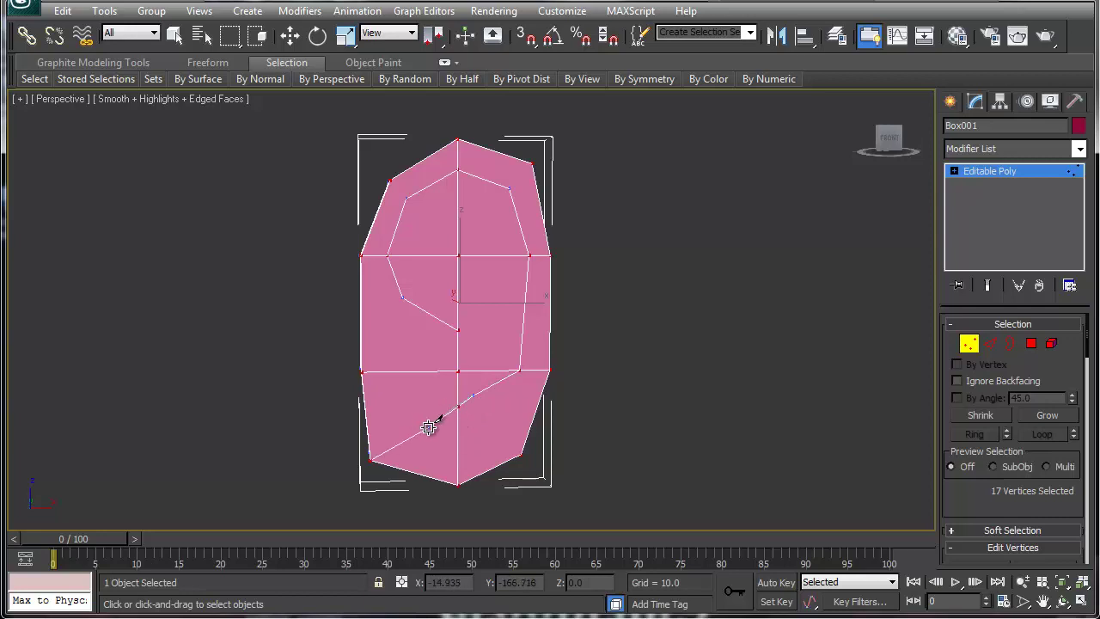
click(428, 425)
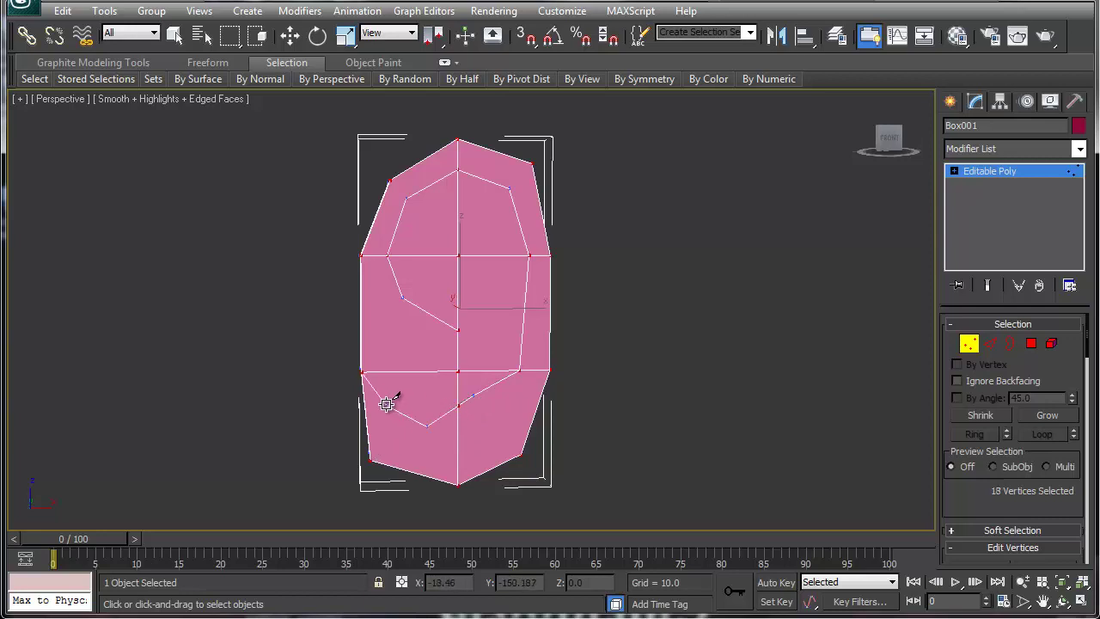
click(387, 404)
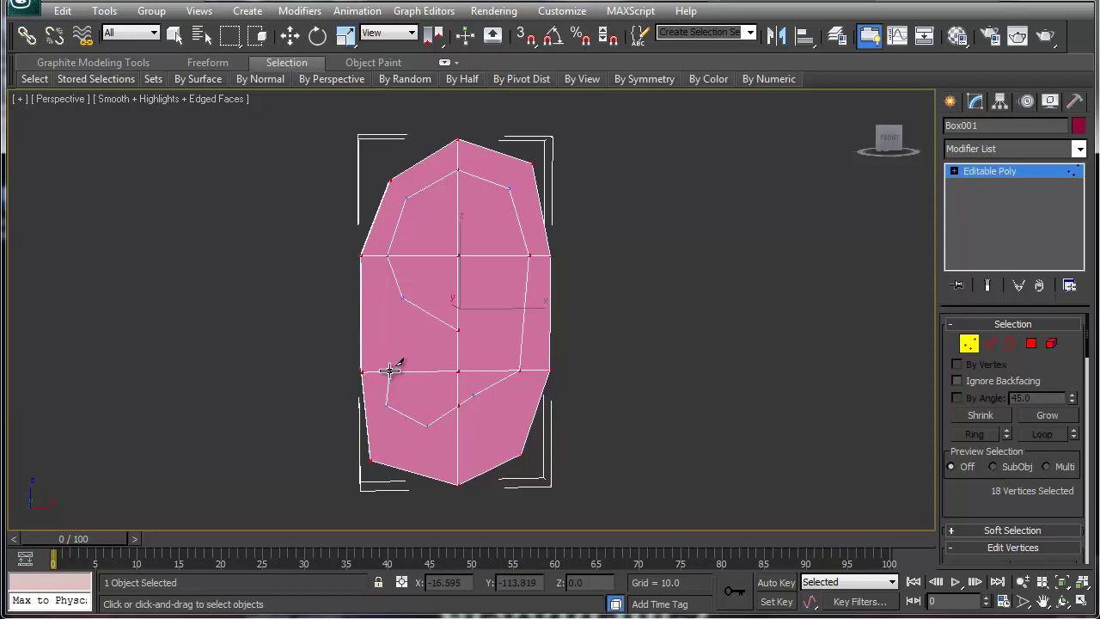
click(390, 371)
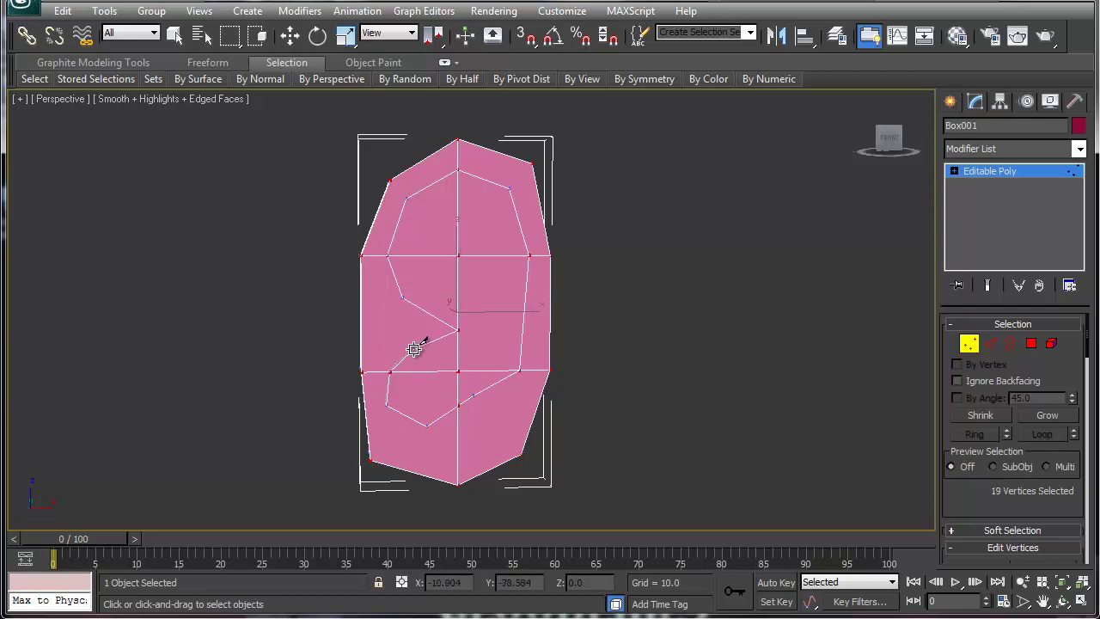
click(413, 349)
click(377, 309)
key(ctrl+s)
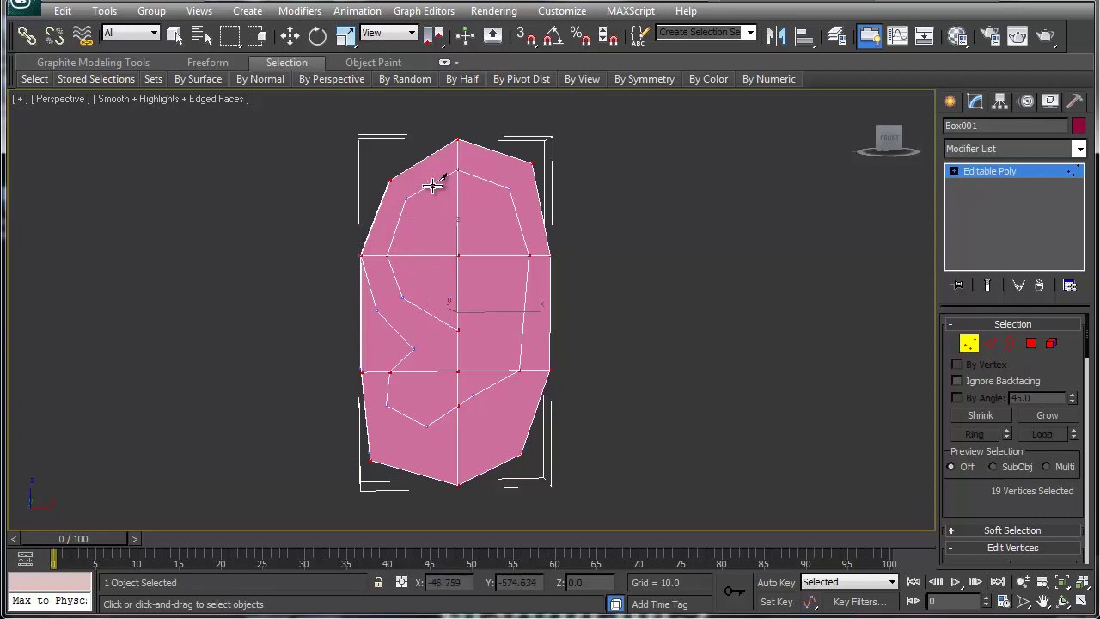
- Cut a second inner line from the upper-left contour, across the centre edge and down the right half to the right contour line
click(429, 185)
click(457, 206)
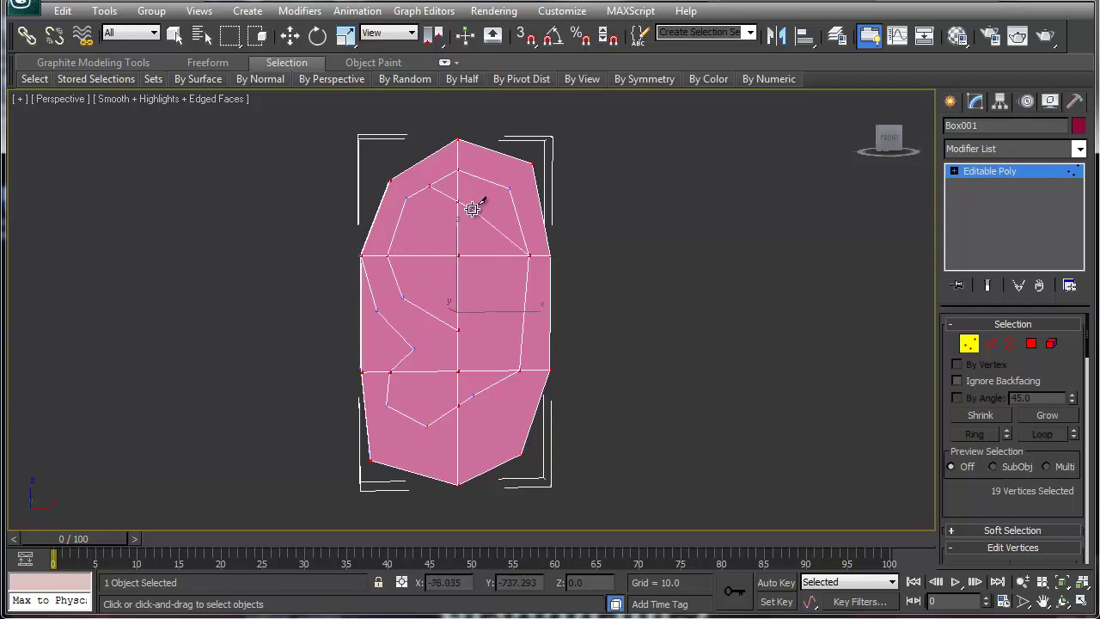
click(507, 256)
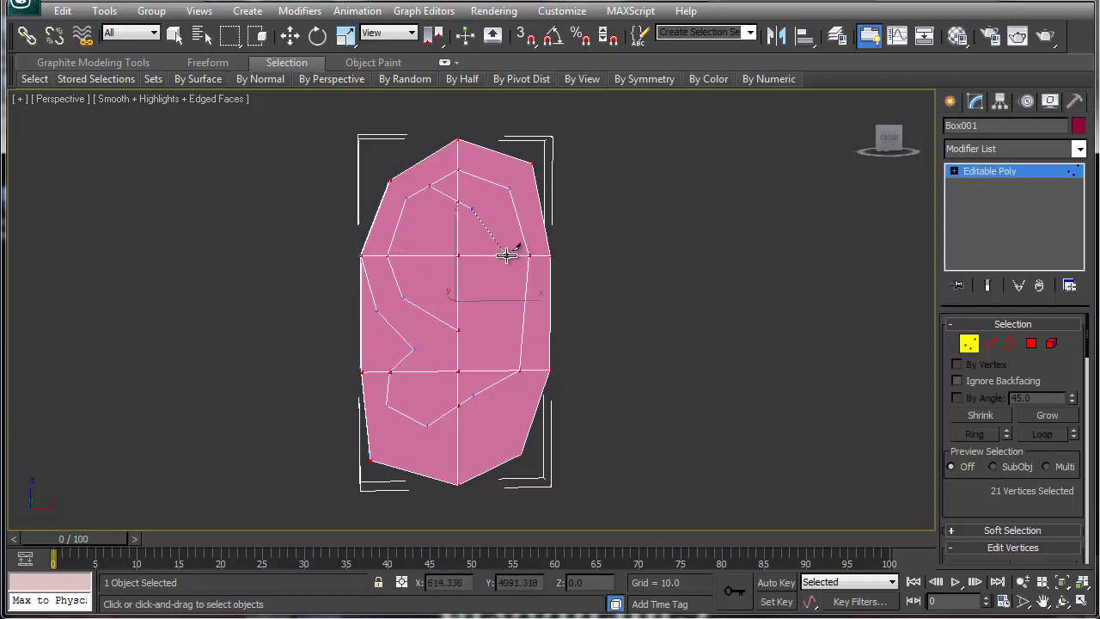
click(524, 301)
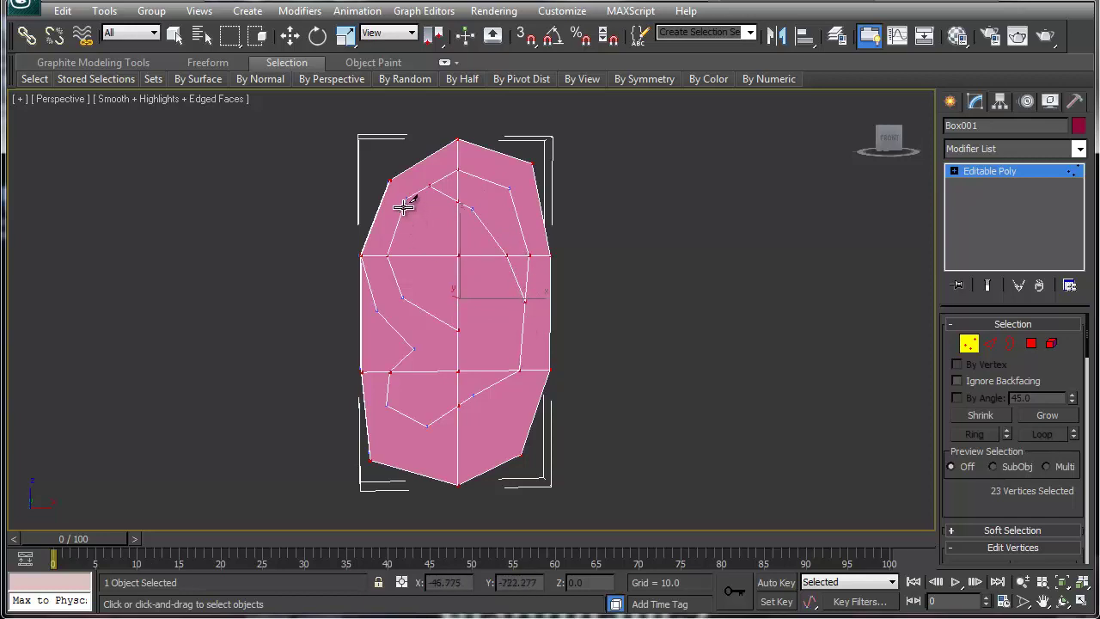
- Cut a small pointed notch inside the upper-left contour, and a central curve from the upper horizontal edge down to the lower-right corner vertex
click(445, 227)
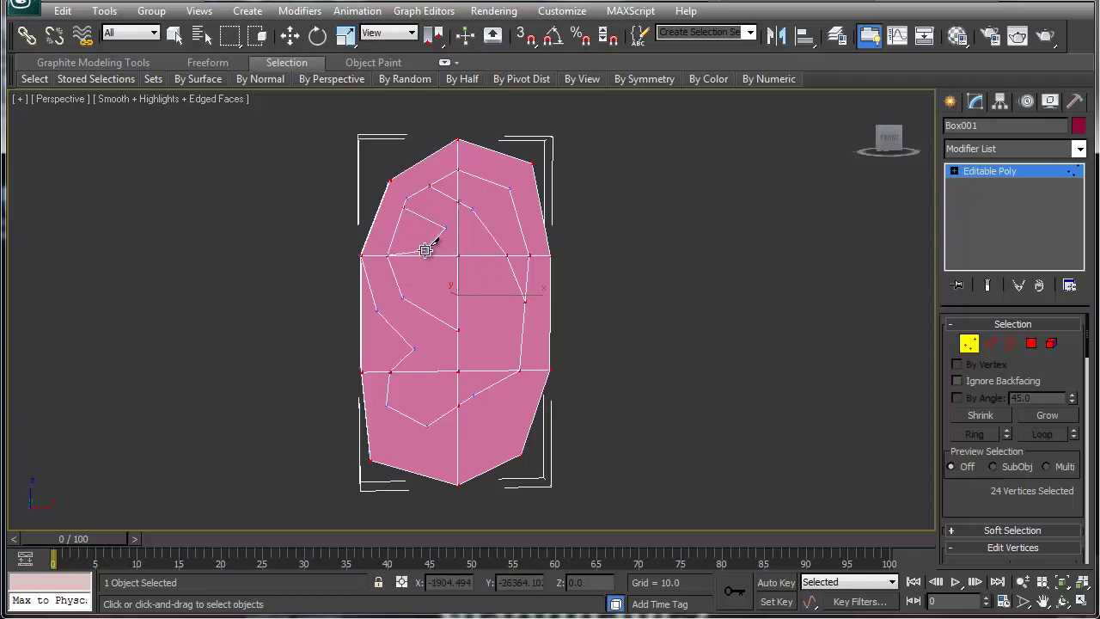
click(395, 232)
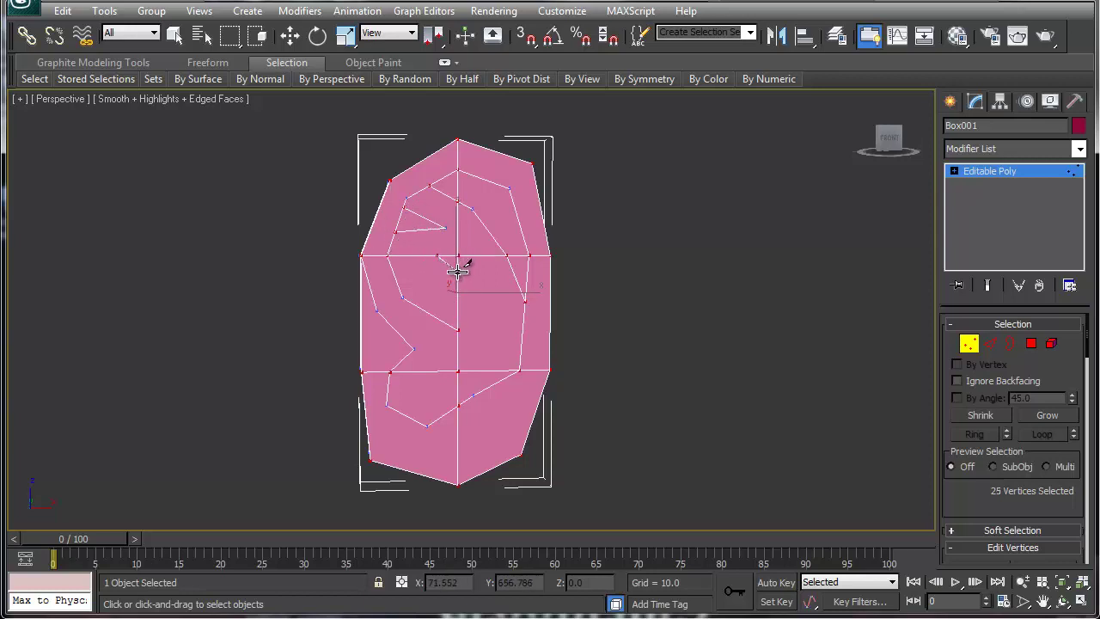
click(458, 272)
click(488, 304)
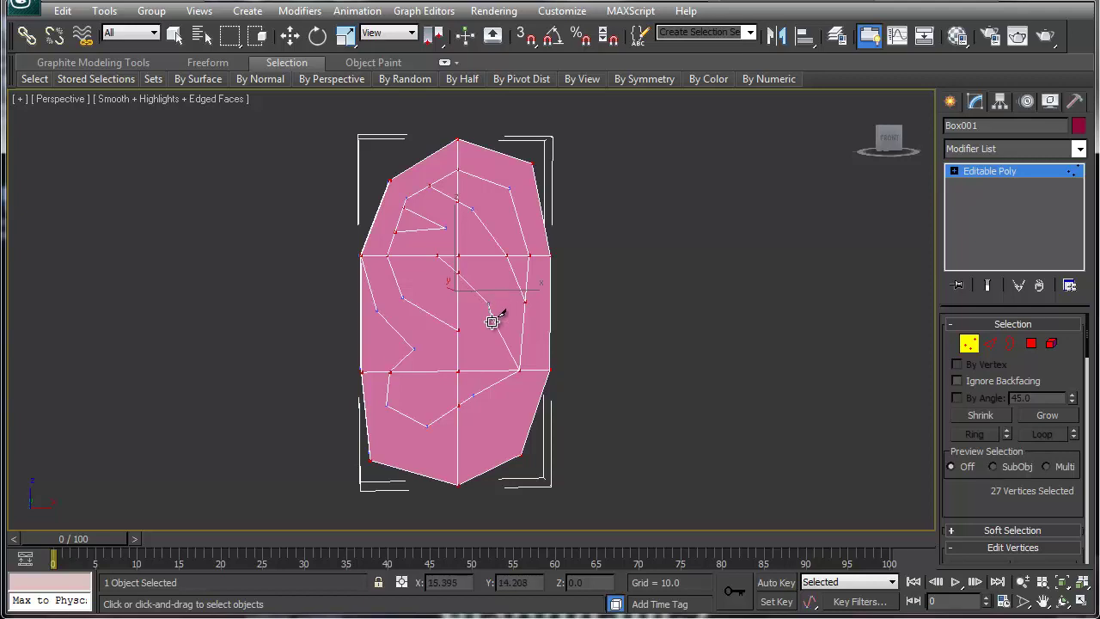
click(469, 394)
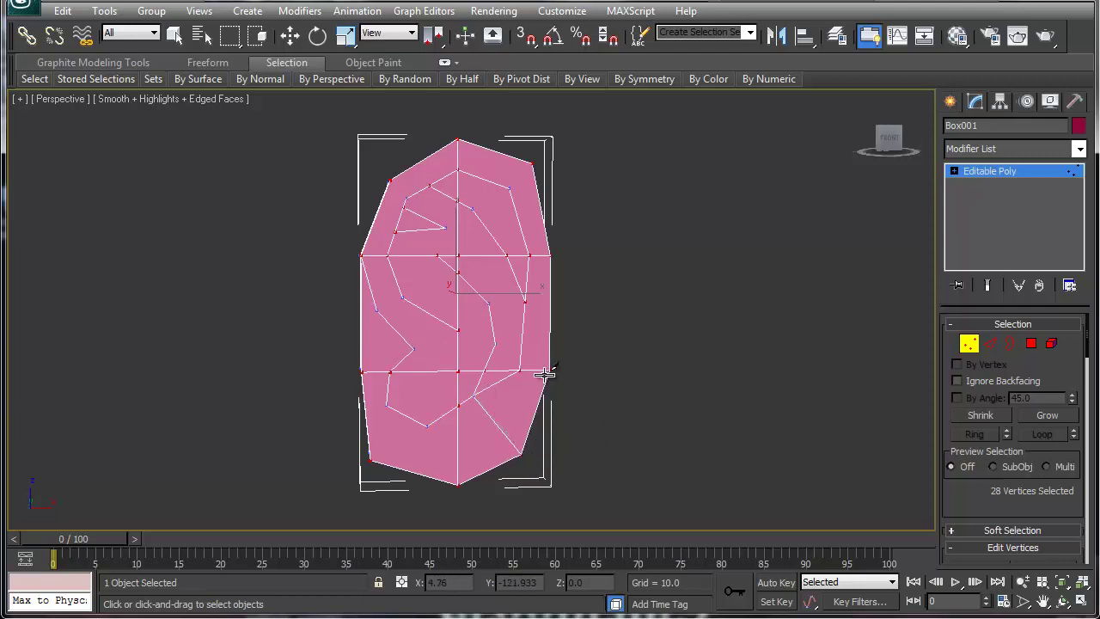
click(473, 386)
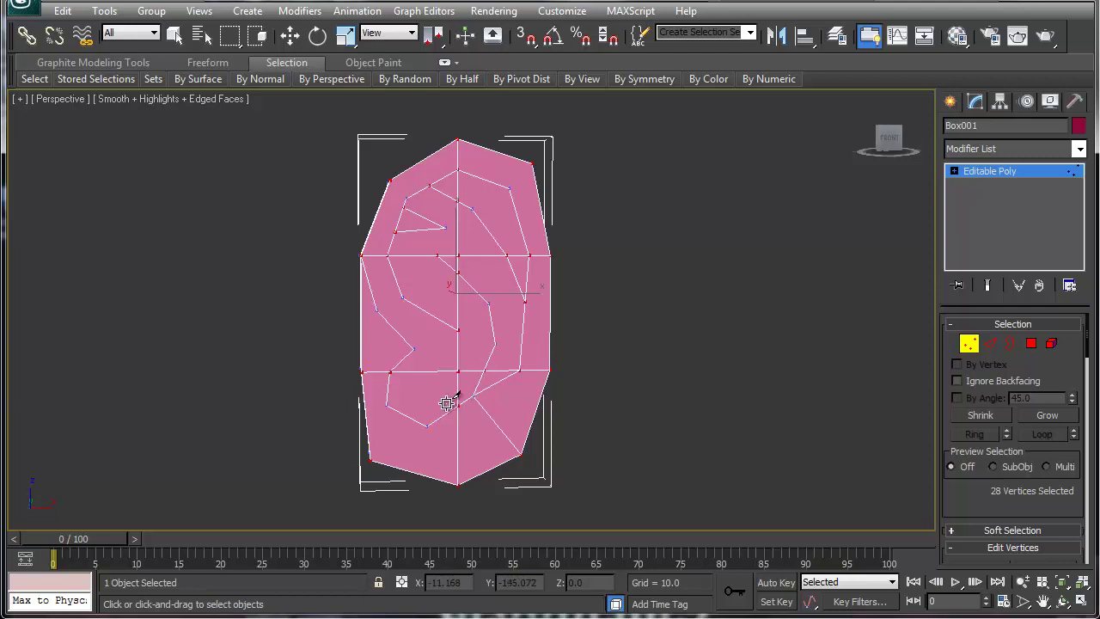
- Cut an edge from the lower-left inner vertex to the lower centre vertex, and another from the left contour through the inner one to the central curve
click(413, 348)
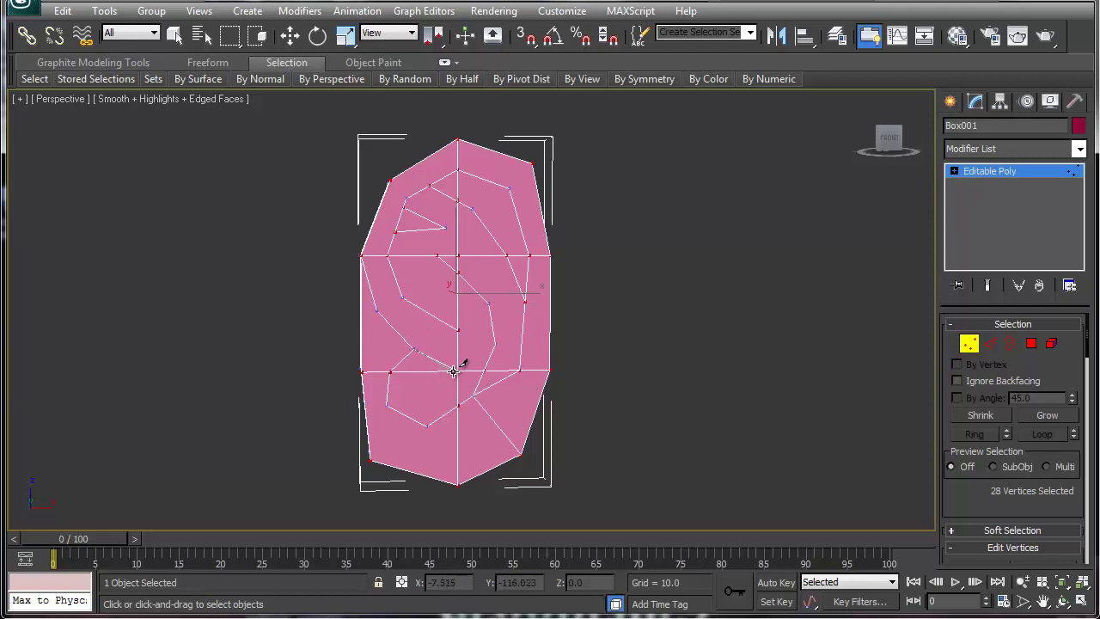
click(458, 371)
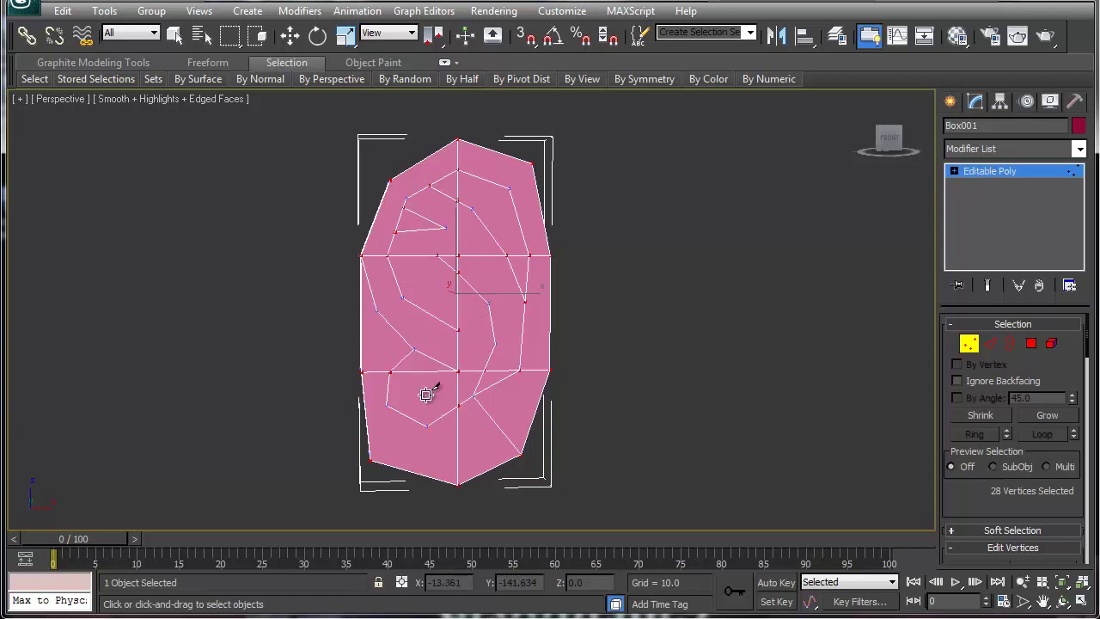
click(376, 310)
click(403, 298)
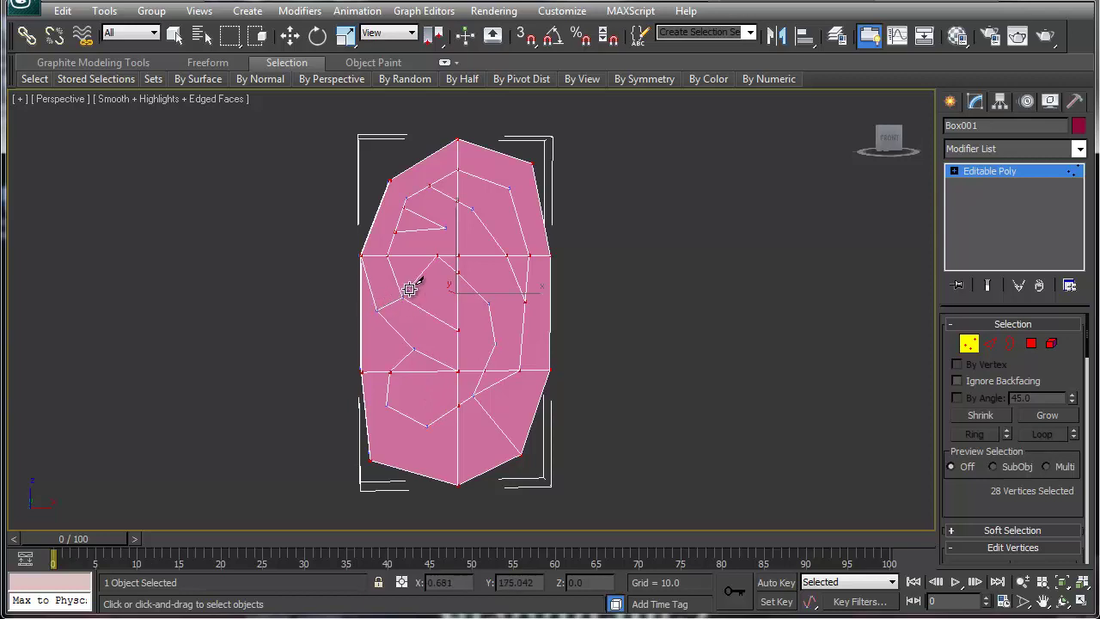
click(446, 264)
right_click(420, 305)
right_click(438, 255)
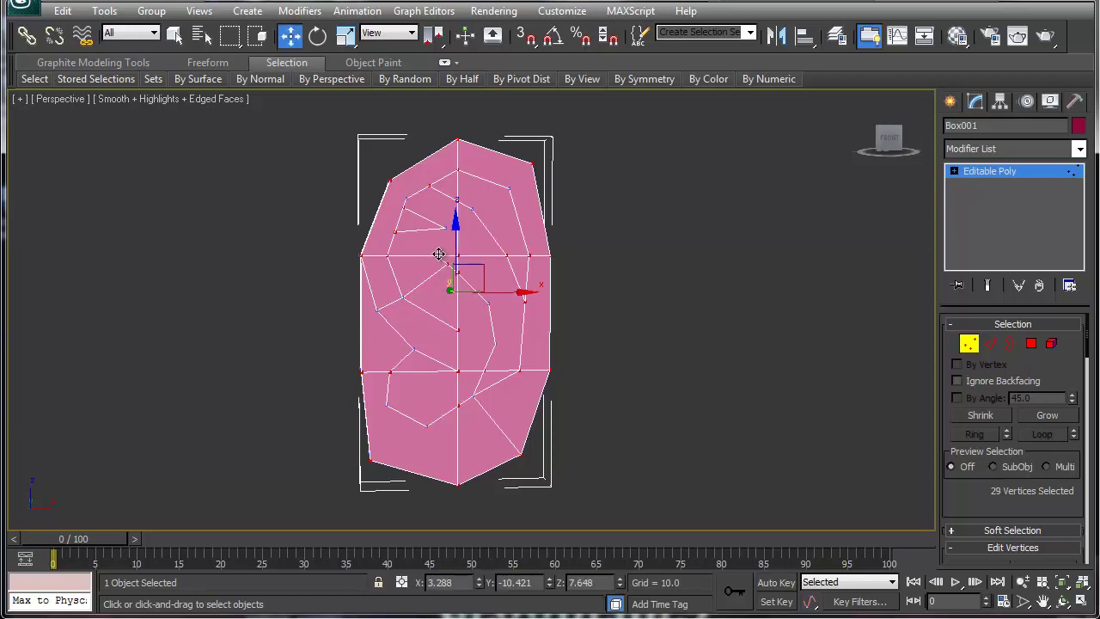
- Move the curve's start vertex left along the upper horizontal edge, and its centre-line vertex right and down to about X 6.9, Z 10.7
drag(438, 255, 447, 285)
middle_drag(453, 319, 444, 324)
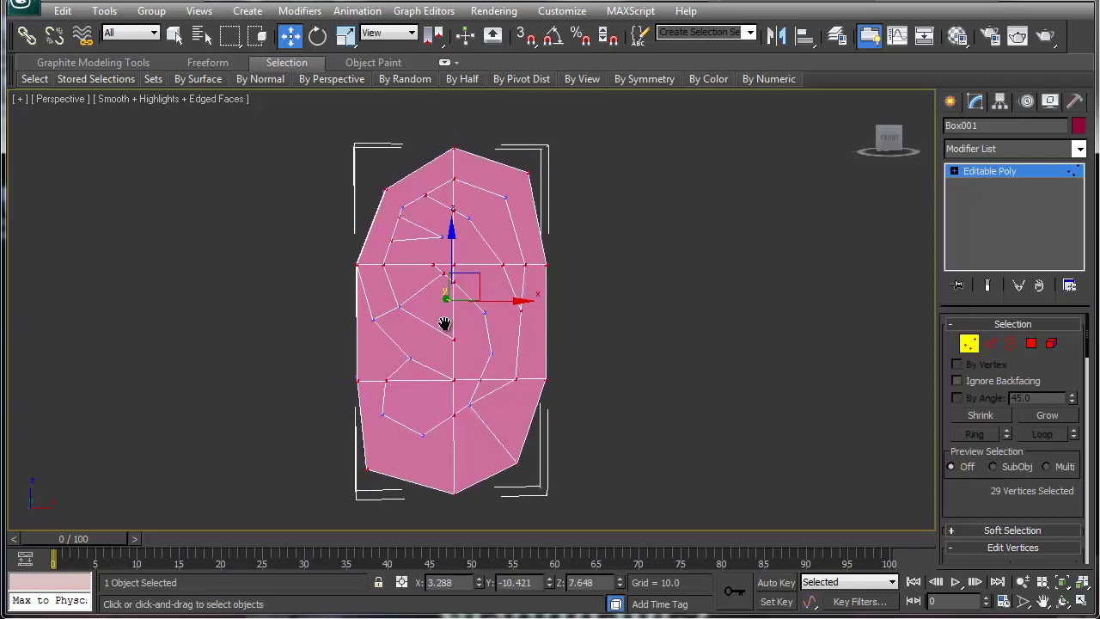
scroll(443, 313, up, 3)
scroll(440, 310, down, 3)
click(432, 264)
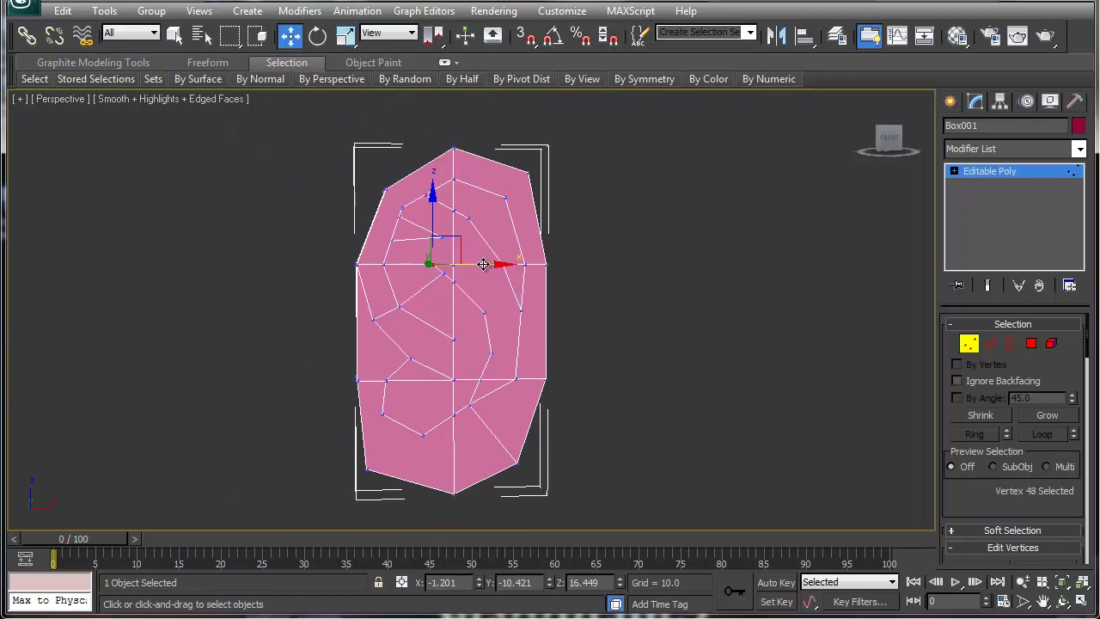
drag(484, 264, 455, 283)
click(452, 281)
drag(492, 279, 453, 262)
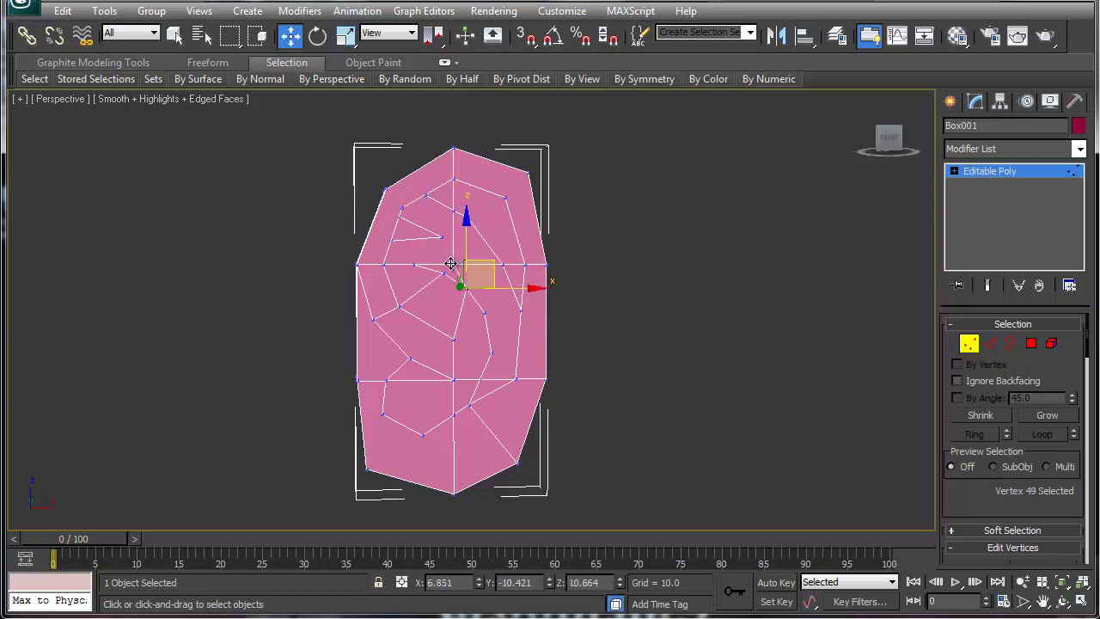
click(451, 263)
click(401, 248)
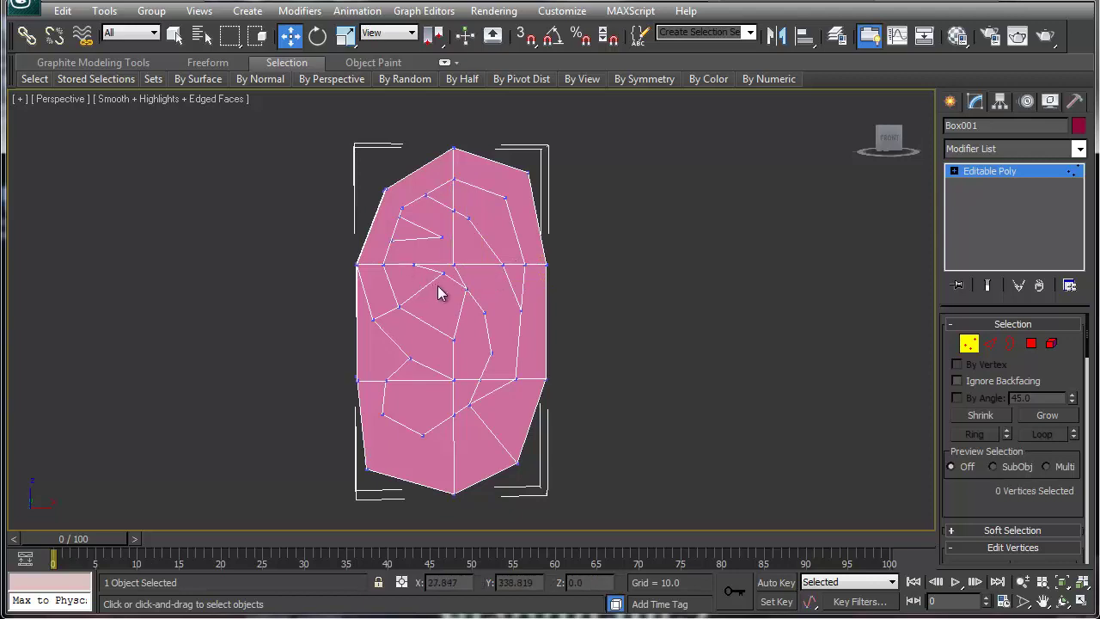
- Shift the upper vertex of the second inner line slightly right and down, then cut an edge from it to the upper-right outer corner
click(468, 216)
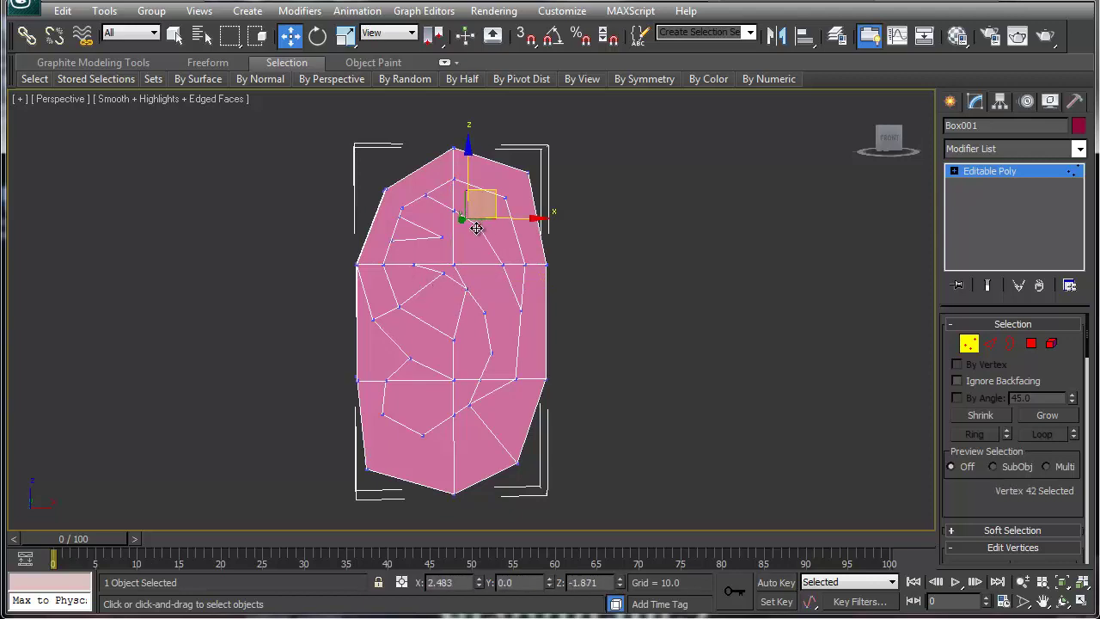
drag(476, 228, 478, 227)
right_click(476, 227)
click(451, 67)
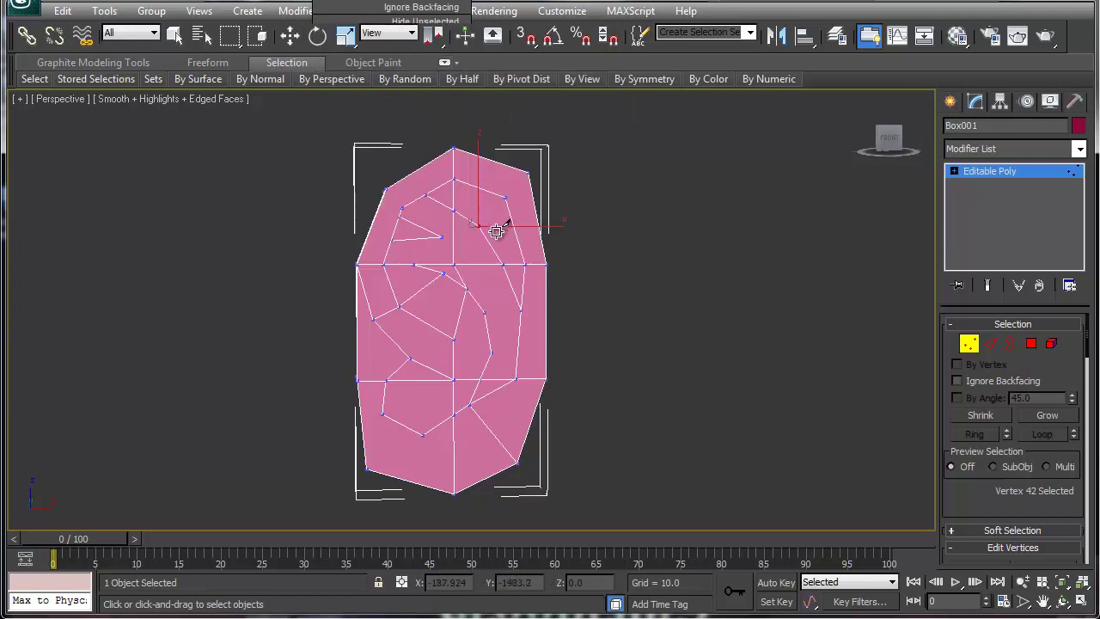
click(479, 225)
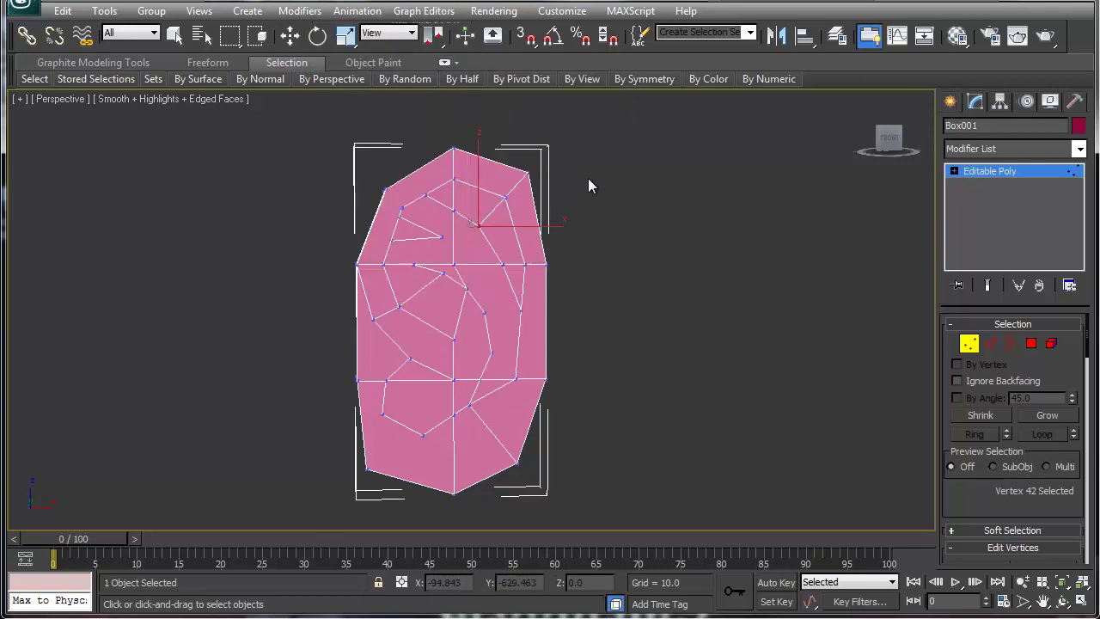
- Switch to polygon level and select all polygons with more than 4 sides
click(1031, 343)
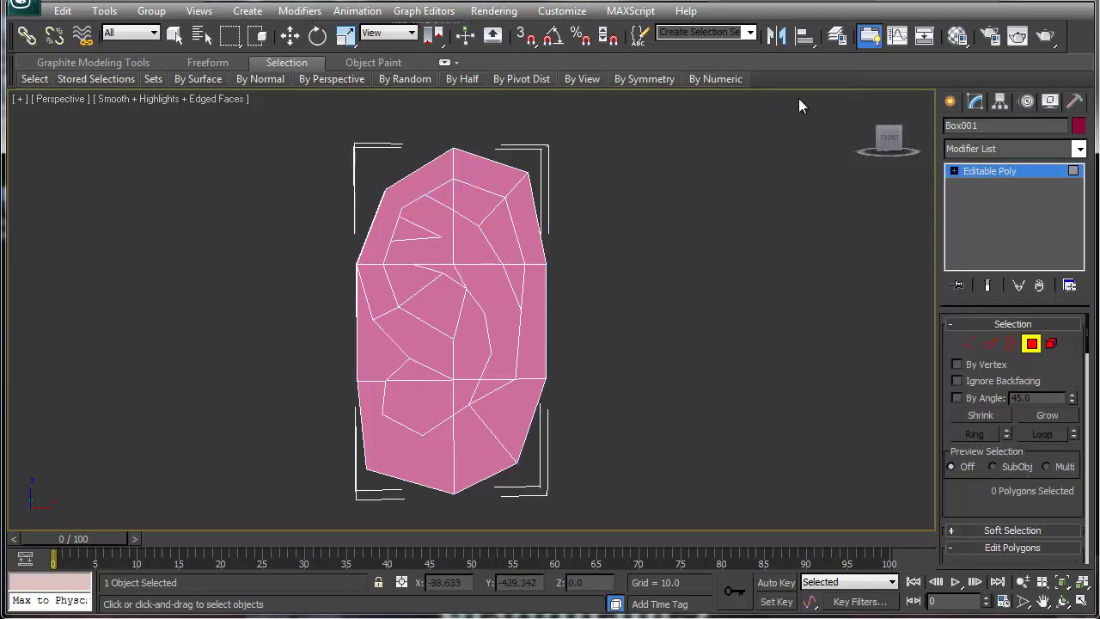
mouse_move(719, 82)
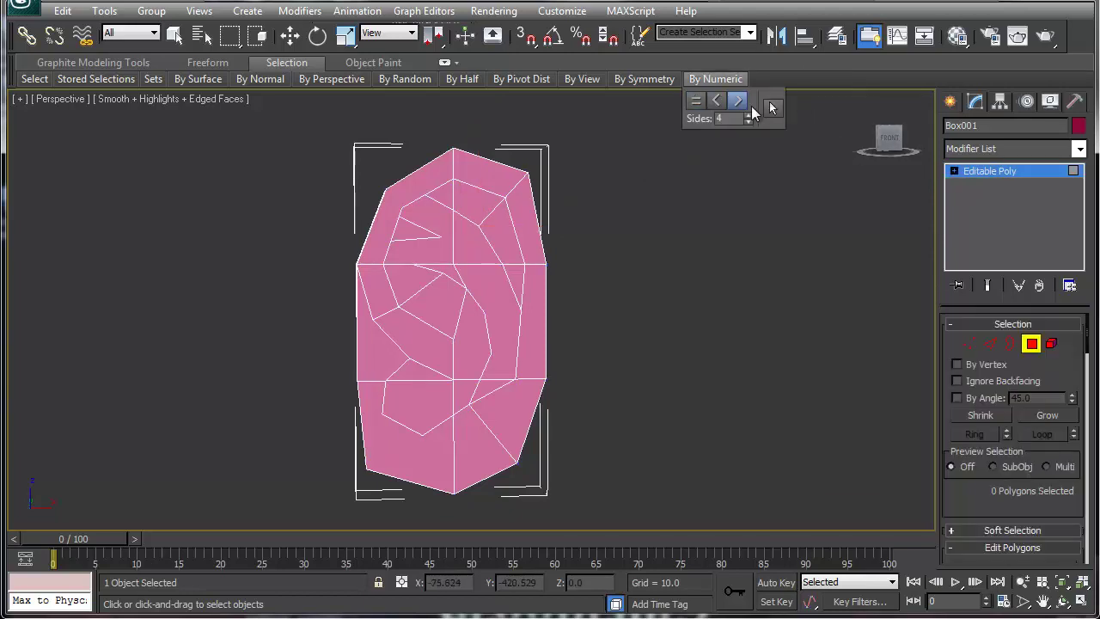
click(771, 106)
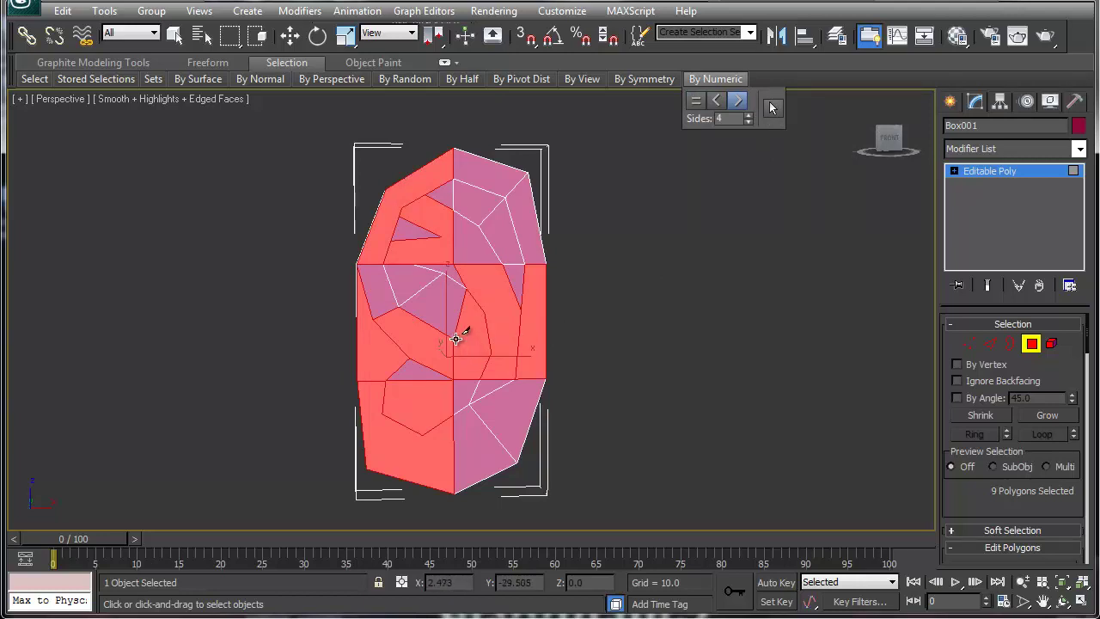
- Cut across the right half from the centre edge's vertex through the central curve and right contour vertices to the right outer edge
ctrl+click(521, 311)
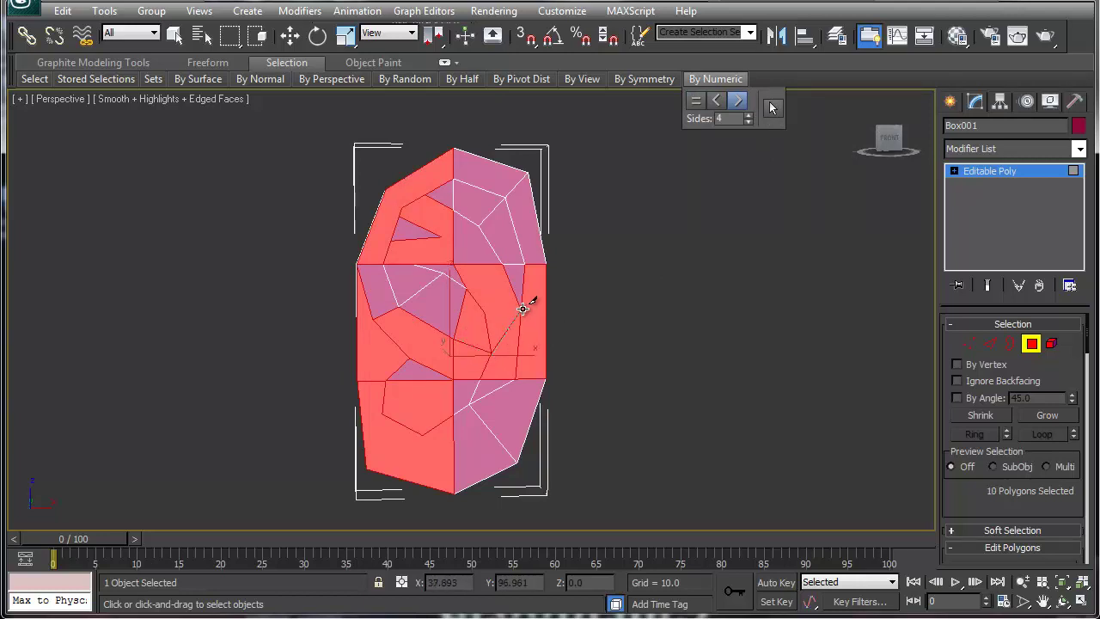
ctrl+click(525, 309)
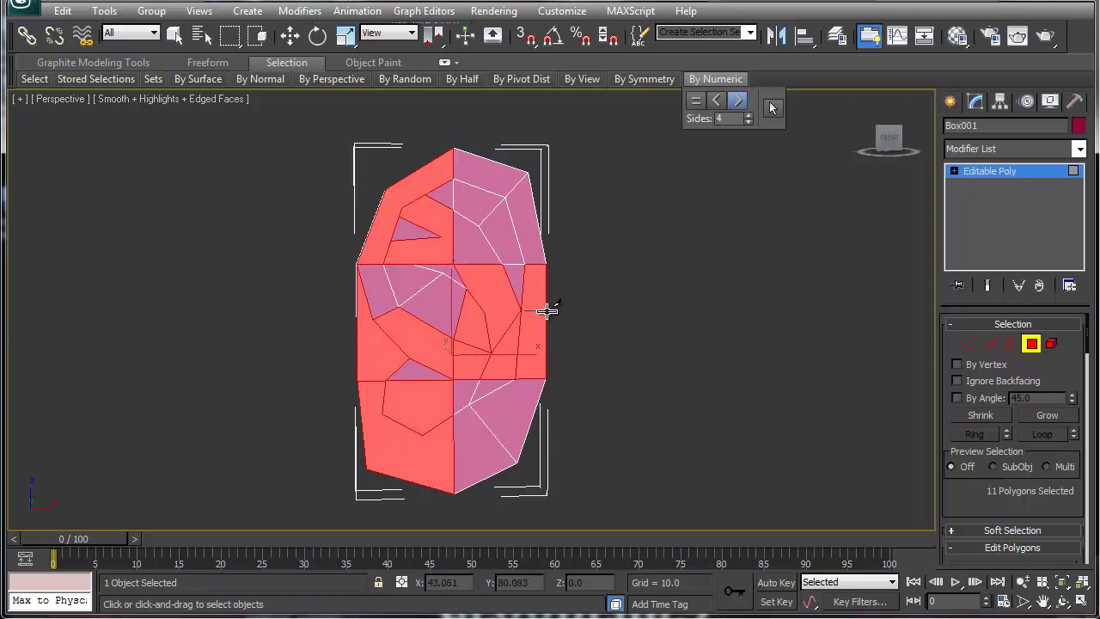
ctrl+click(547, 311)
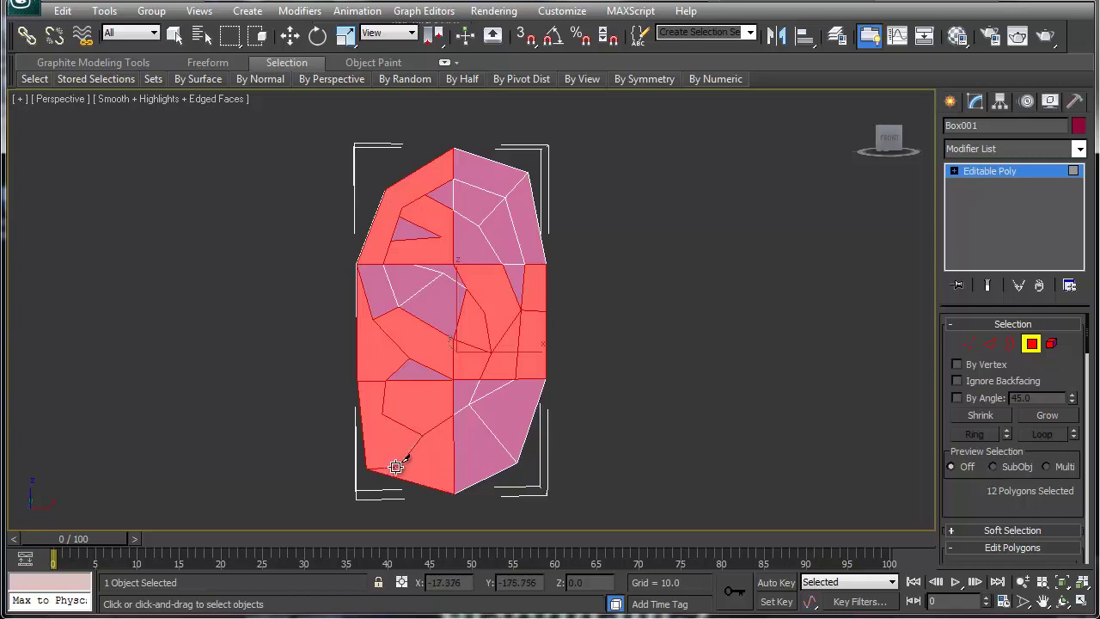
- Cut edges from the lower-left contour's vertices to the bottom centre vertex, the lower-left corner and the lower centre vertex
click(452, 493)
right_click(452, 493)
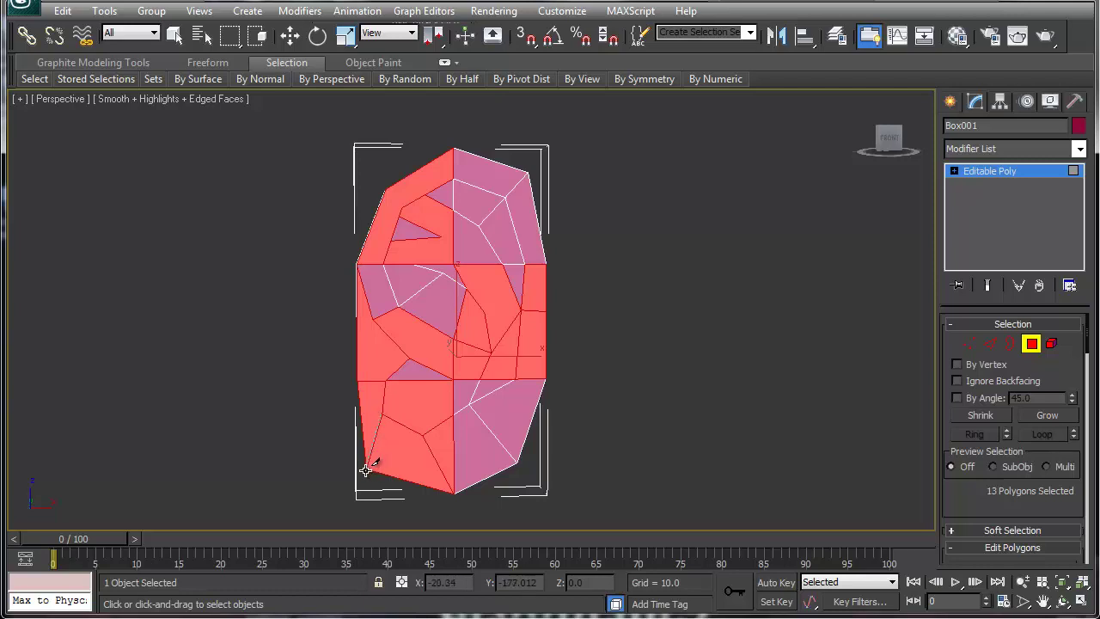
ctrl+click(365, 470)
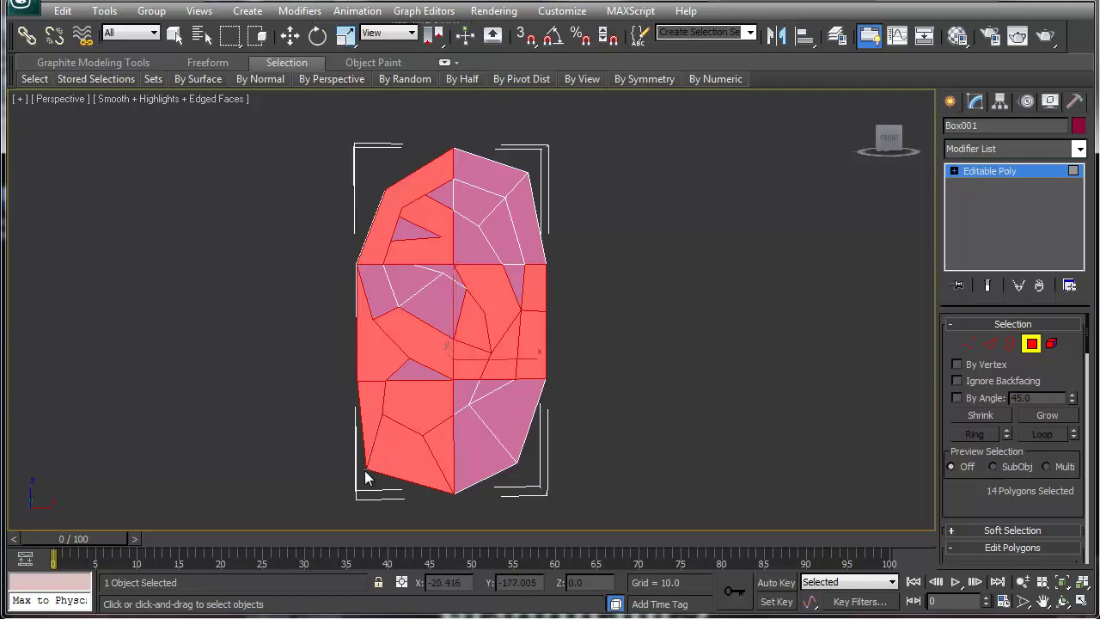
click(424, 432)
click(453, 379)
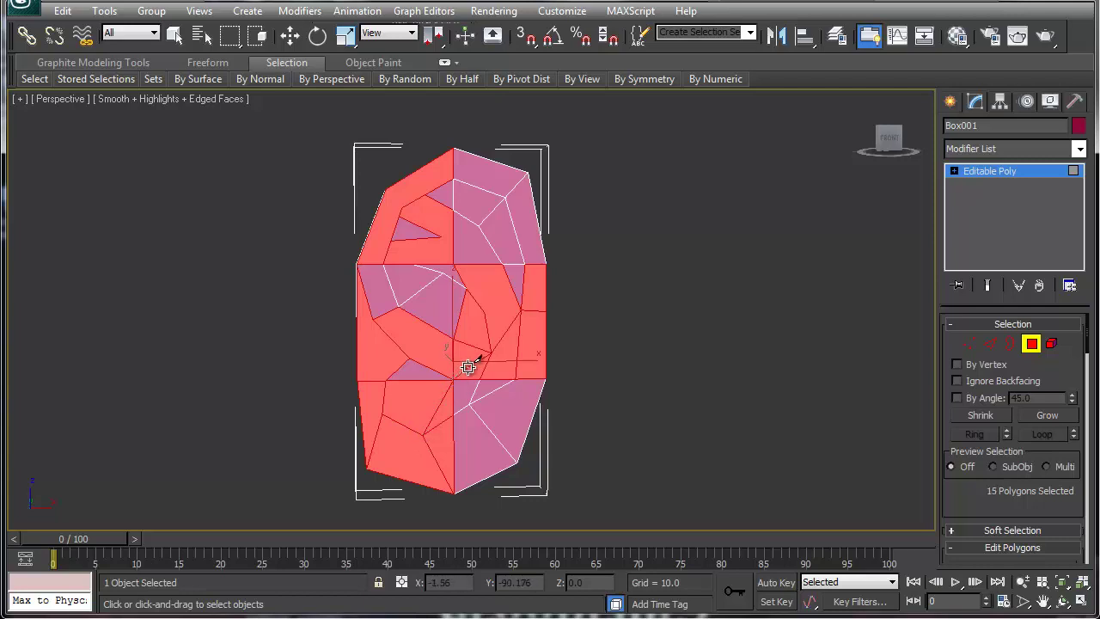
right_click(475, 371)
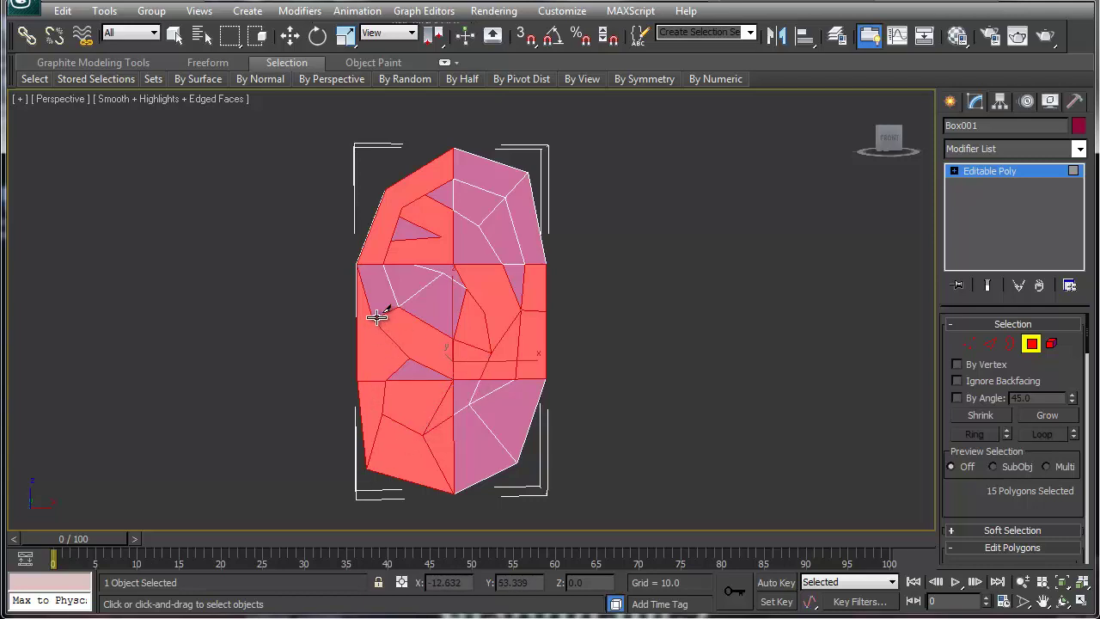
- Split the left middle area with cuts from the contour vertex to the left outer corner and from the inner vertex to the centre edge
click(358, 384)
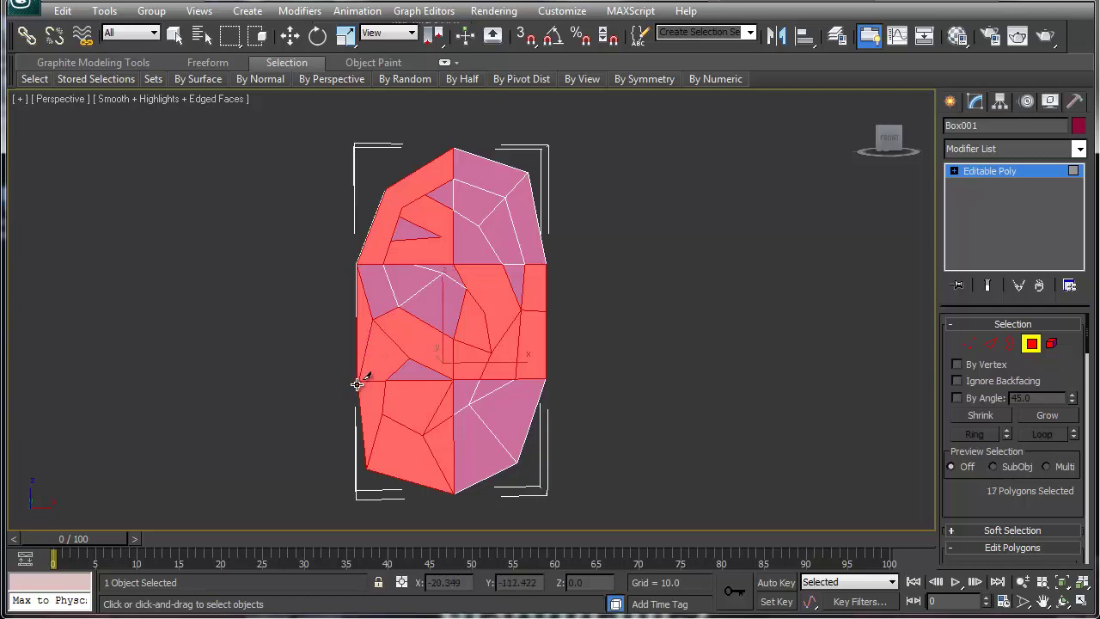
click(409, 358)
click(452, 340)
right_click(524, 304)
- Reselect the polygons with more than 4 sides and cut edges splitting the right-centre polygon and joining the notch tip to the upper centre vertex
mouse_move(735, 77)
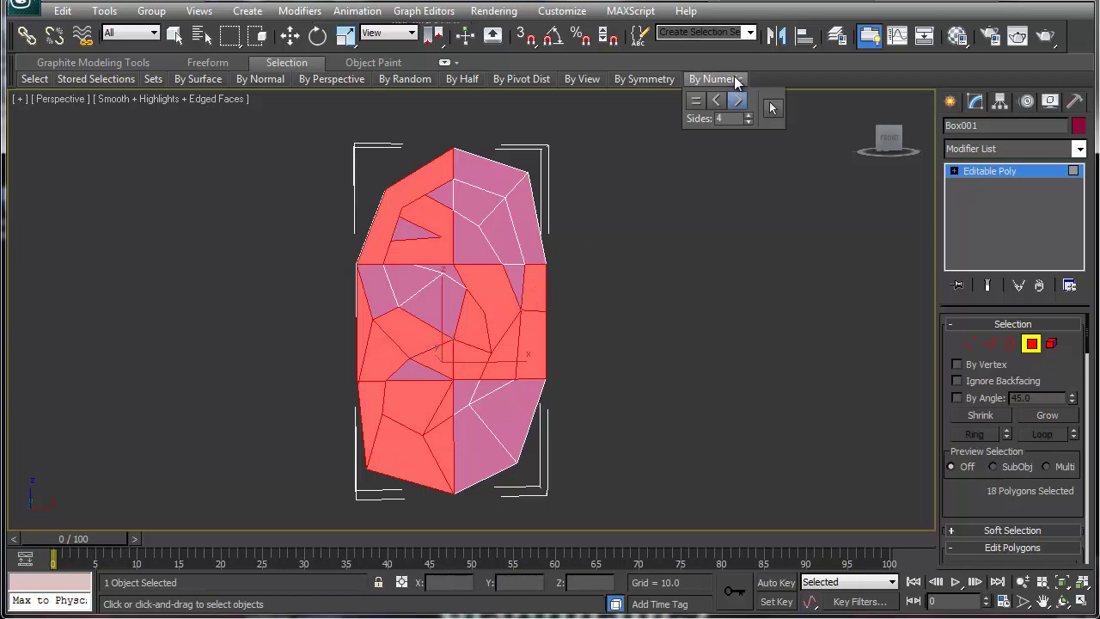
click(771, 109)
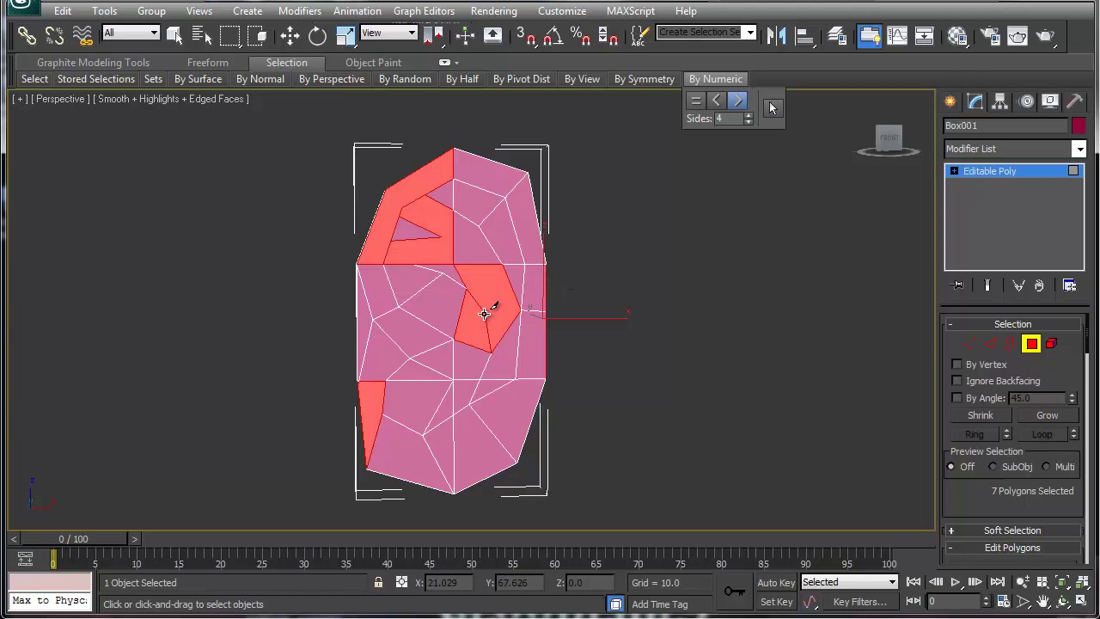
click(485, 313)
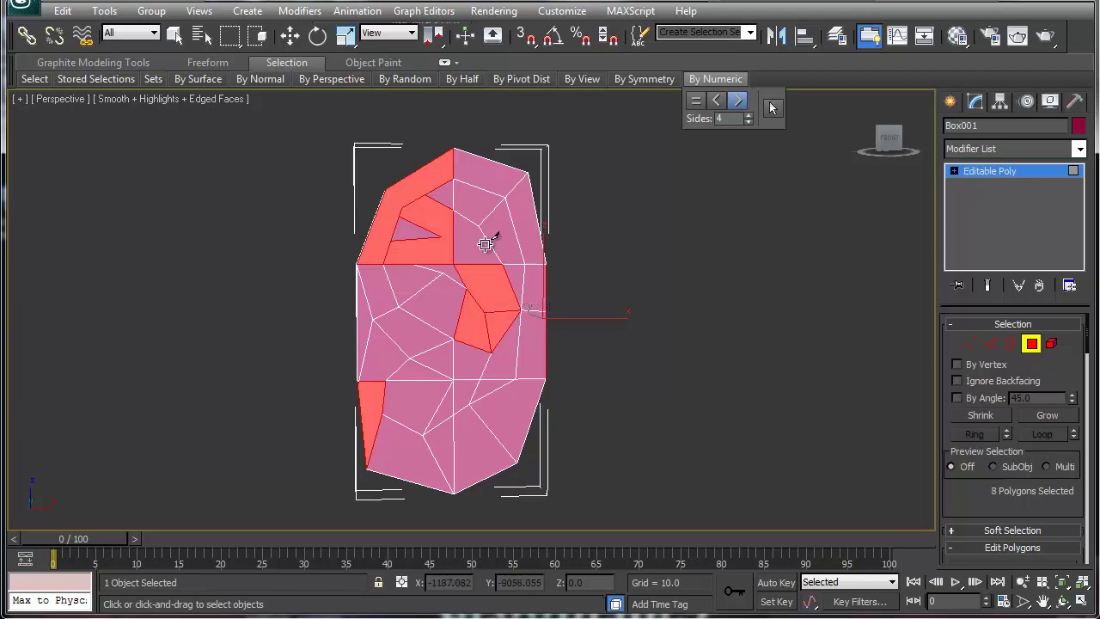
click(442, 236)
click(454, 263)
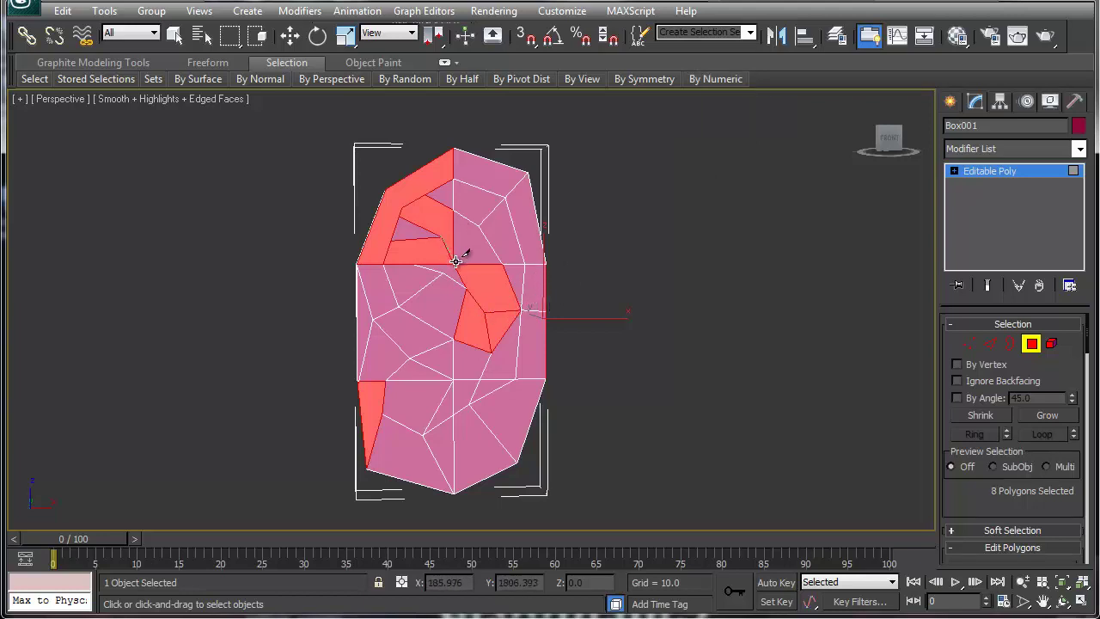
right_click(467, 244)
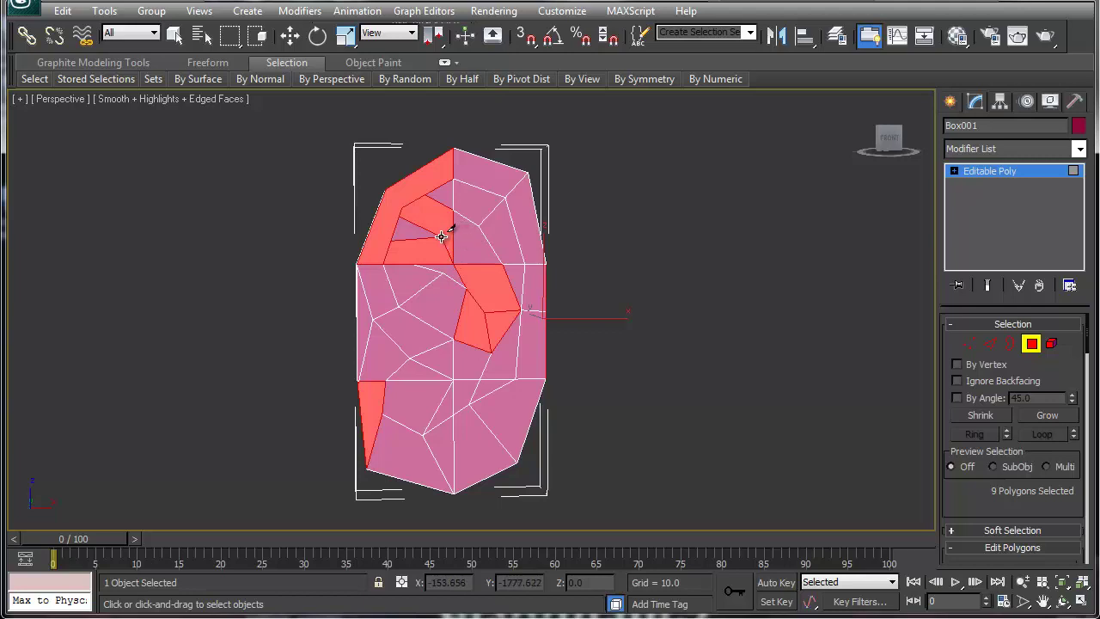
- Finish the notch-tip cut at the upper centre vertex and cut from the central curve vertex to the right contour vertex
click(451, 210)
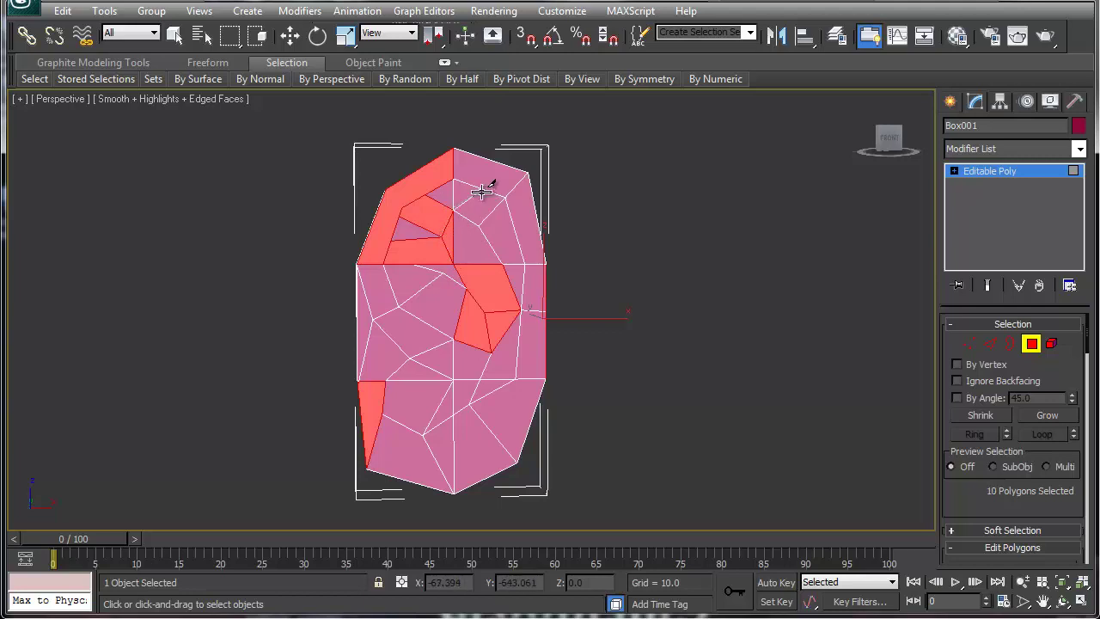
right_click(481, 193)
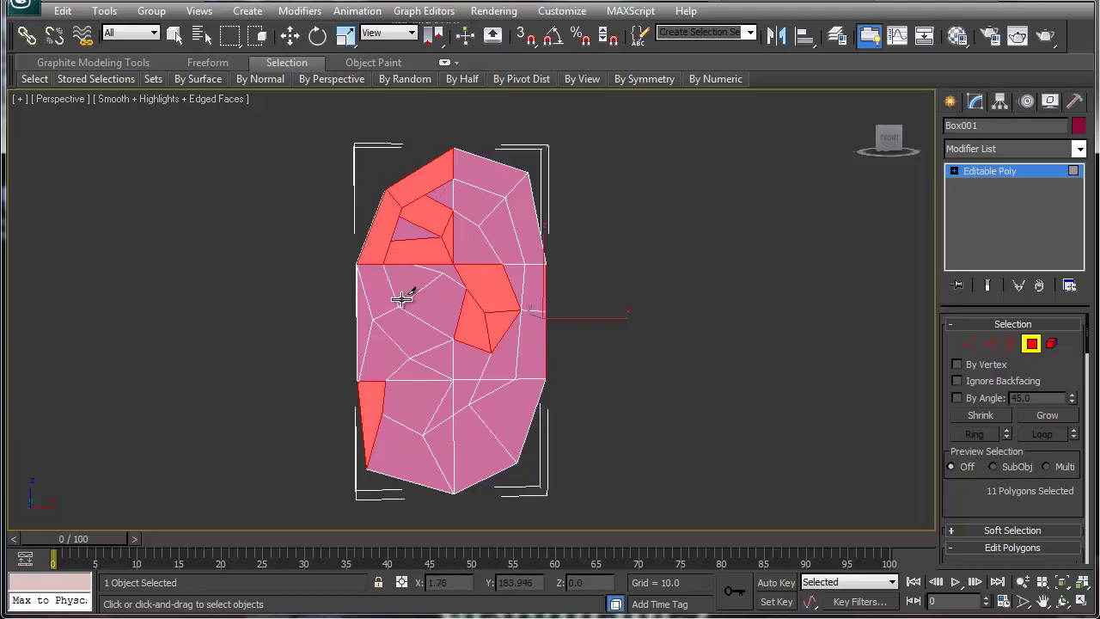
click(716, 84)
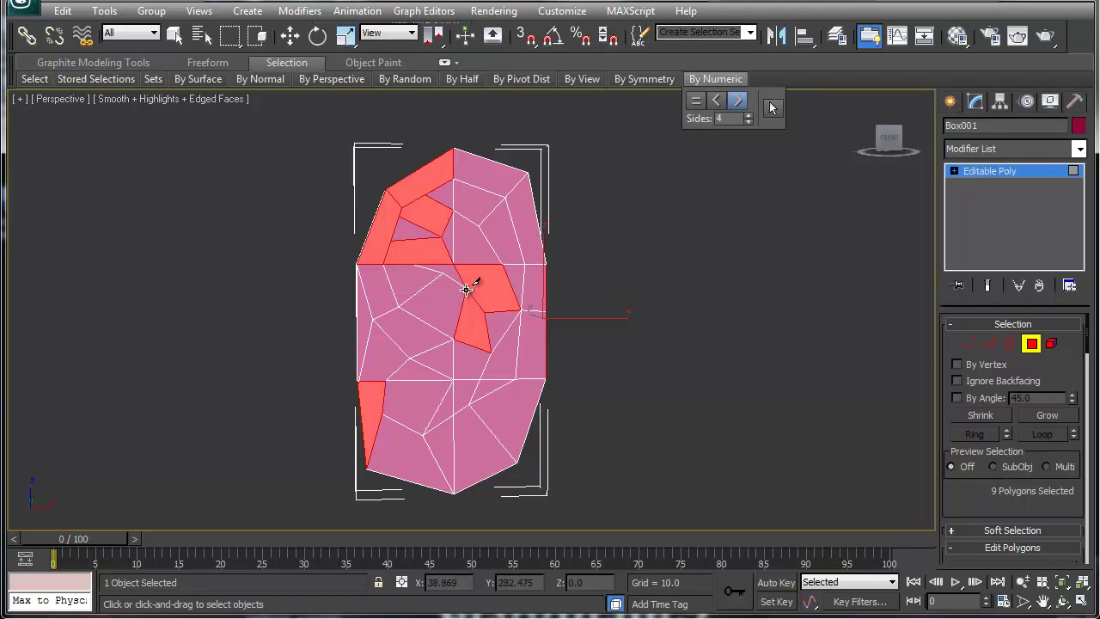
ctrl+click(521, 309)
mouse_move(728, 83)
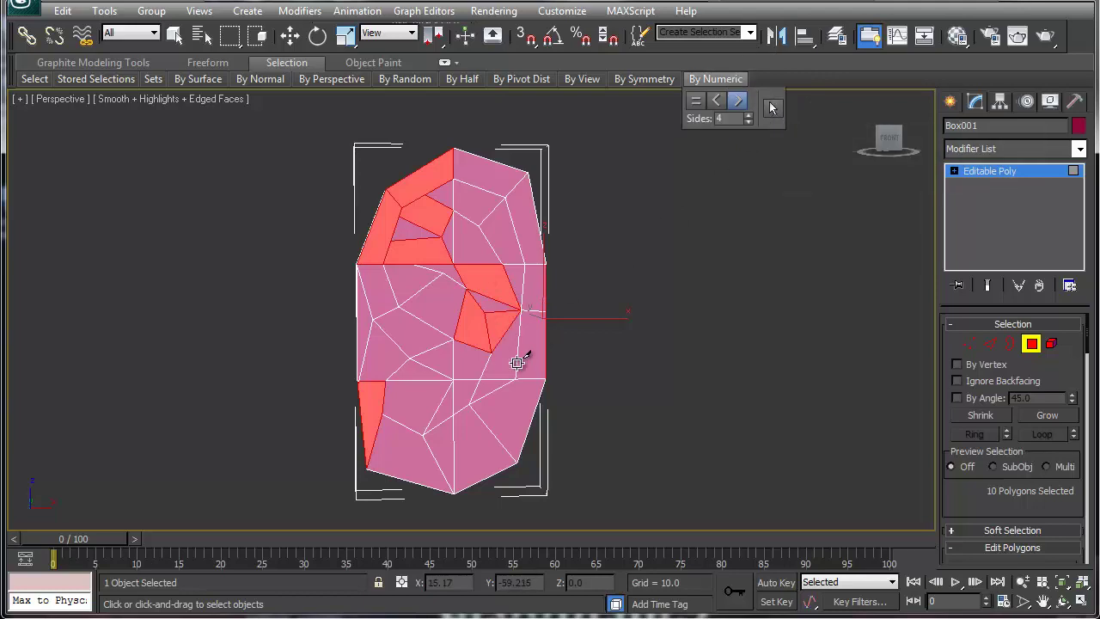
- Move the loose vertex on the right contour onto its neighbour and collapse the two vertices into one
key(1)
key(w)
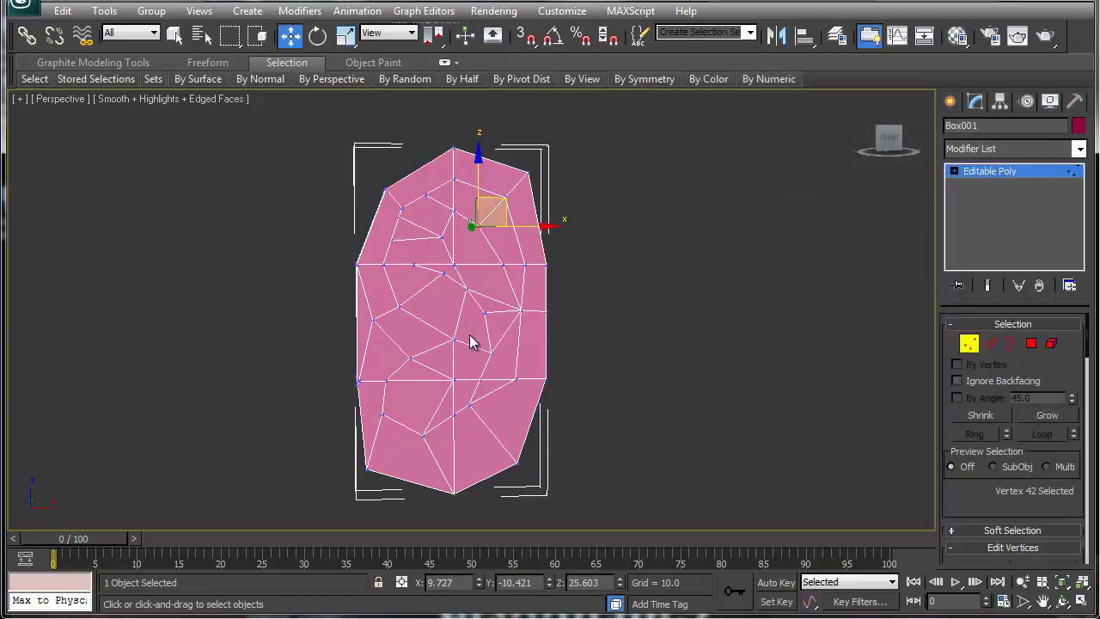
click(518, 309)
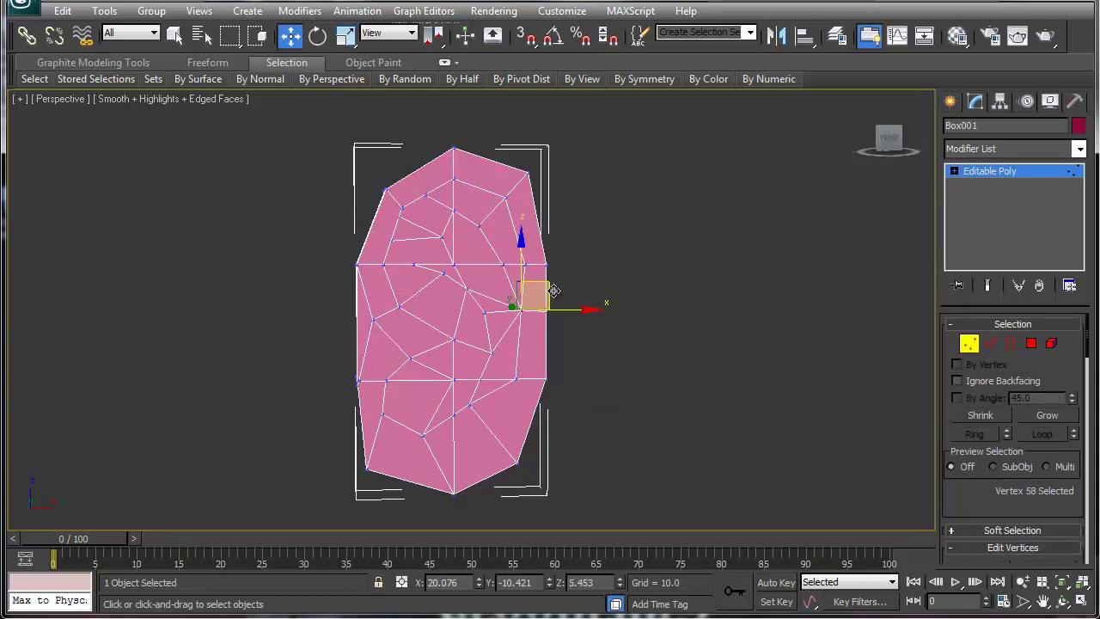
drag(553, 290, 521, 312)
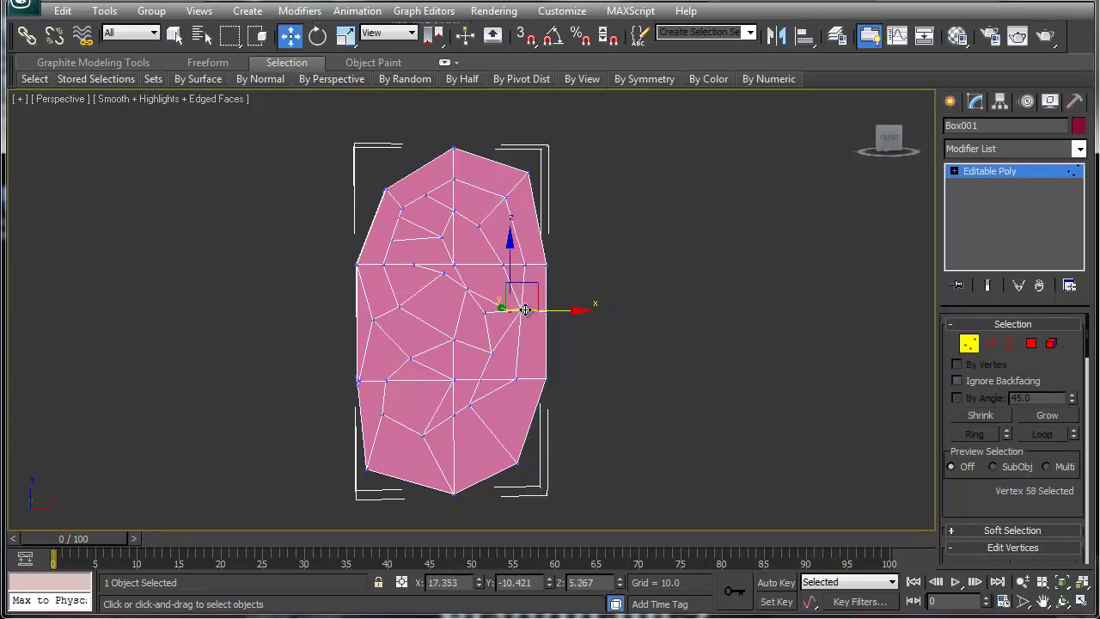
ctrl+click(521, 310)
key(ctrl+alt+c)
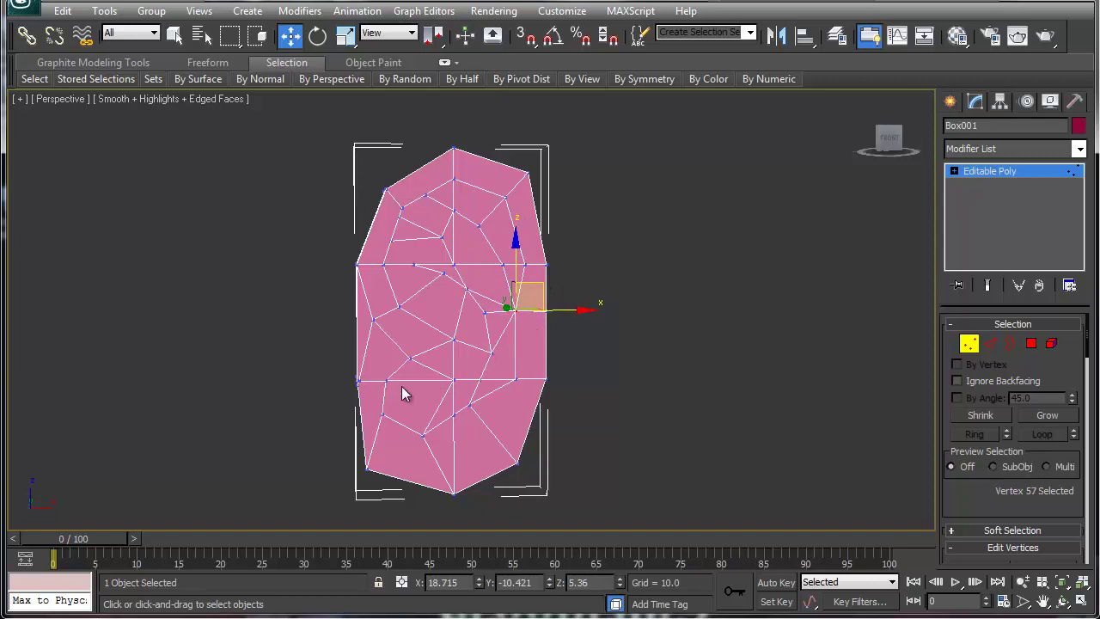
- Nudge the lower vertex on the left outer edge slightly upward and reselect the polygons with more than 4 sides
click(360, 378)
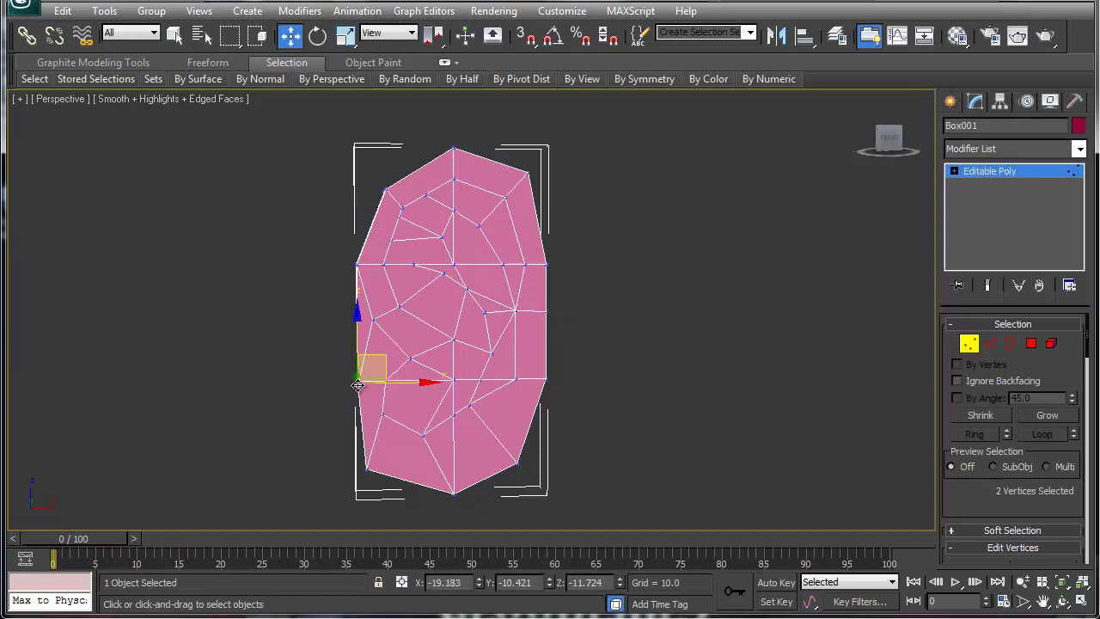
drag(388, 361, 388, 357)
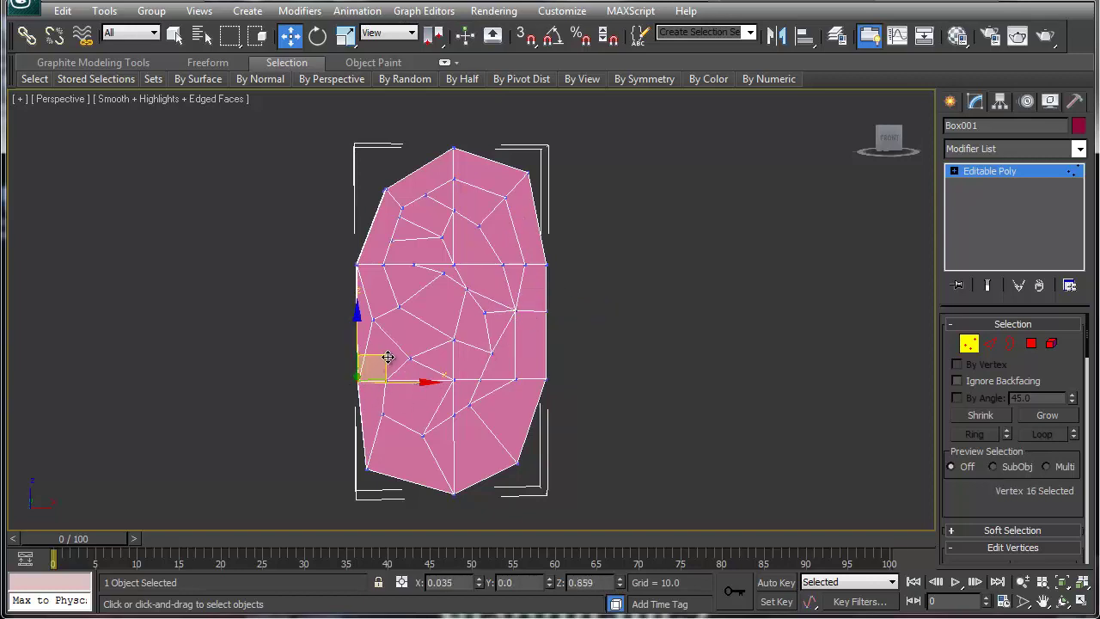
click(1028, 344)
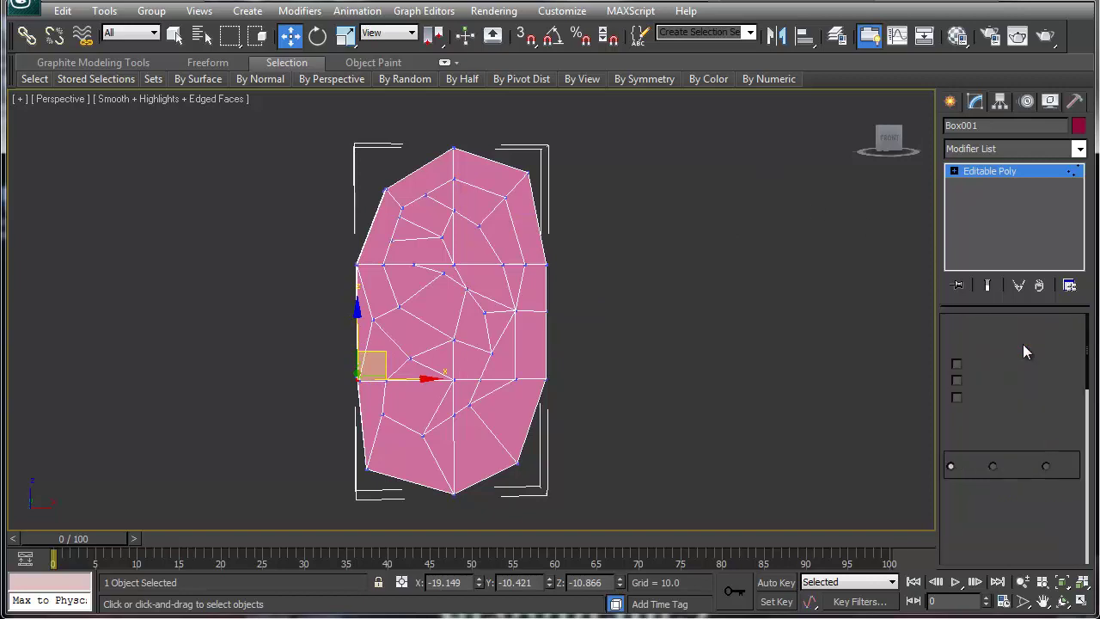
click(740, 80)
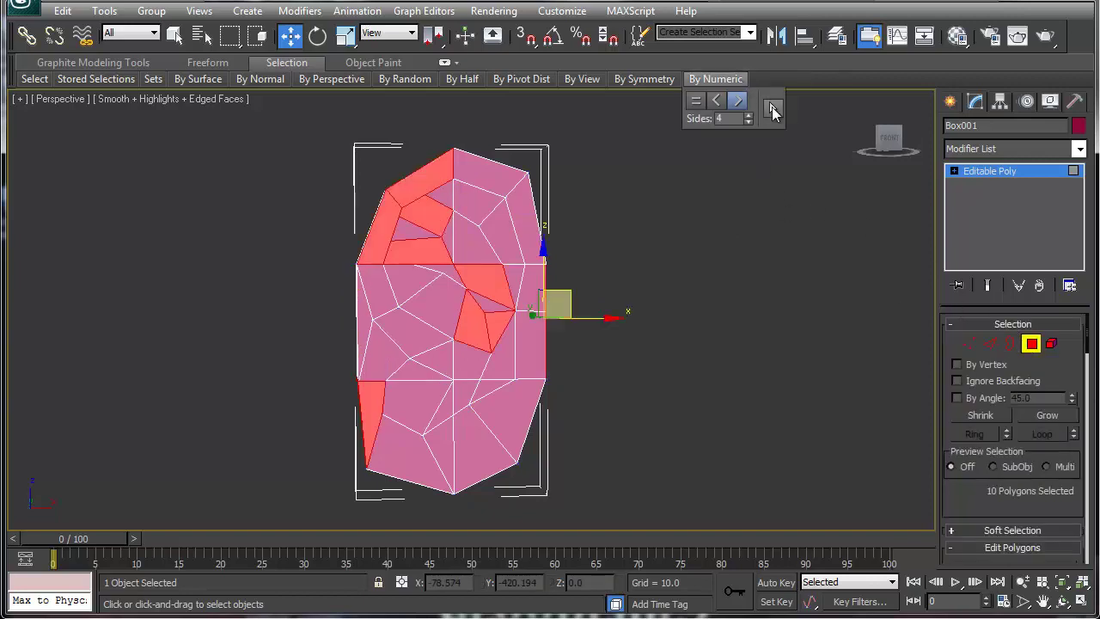
click(771, 106)
- Adjust the central curve's vertices and collapse the overlapping vertices at the lower corner of the right-centre polygon
key(1)
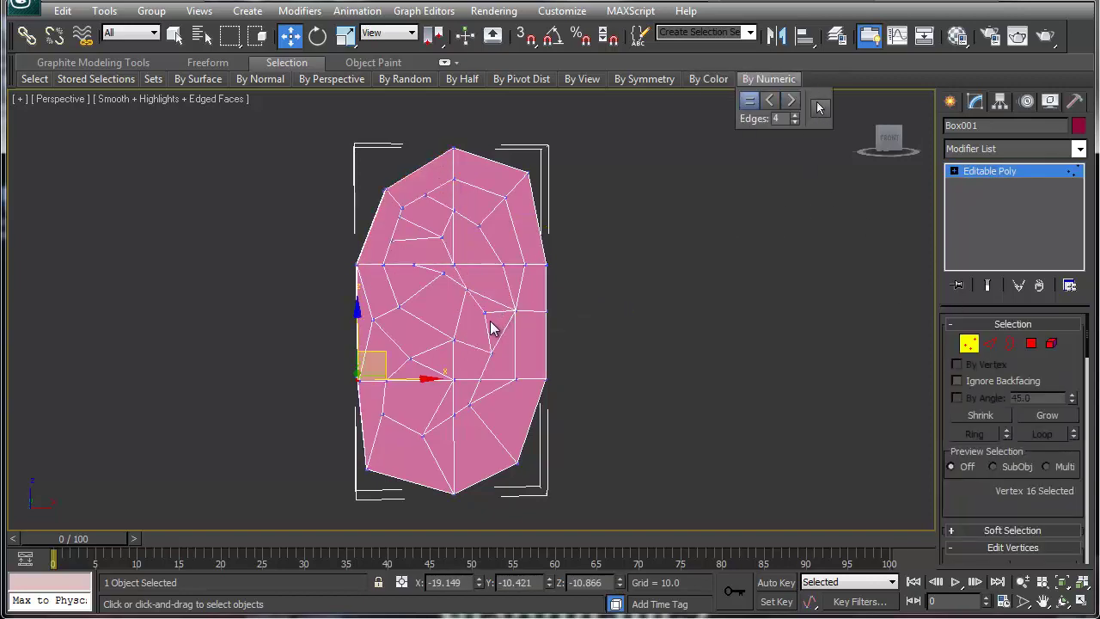
alt+click(461, 288)
drag(460, 288, 460, 290)
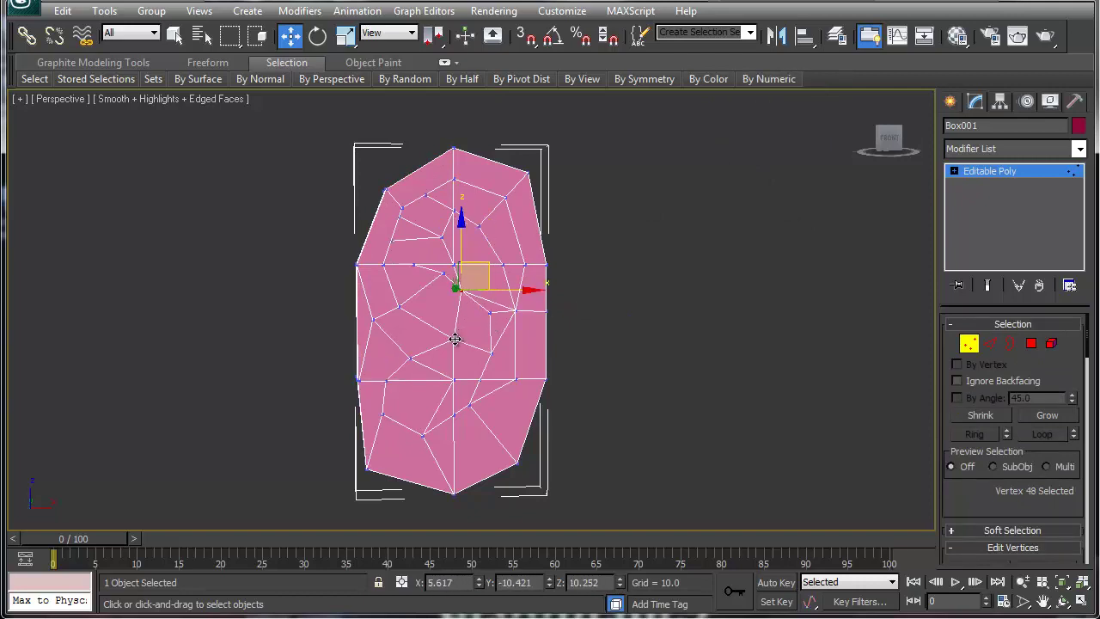
drag(455, 339, 493, 360)
ctrl+click(491, 352)
key(ctrl+alt+c)
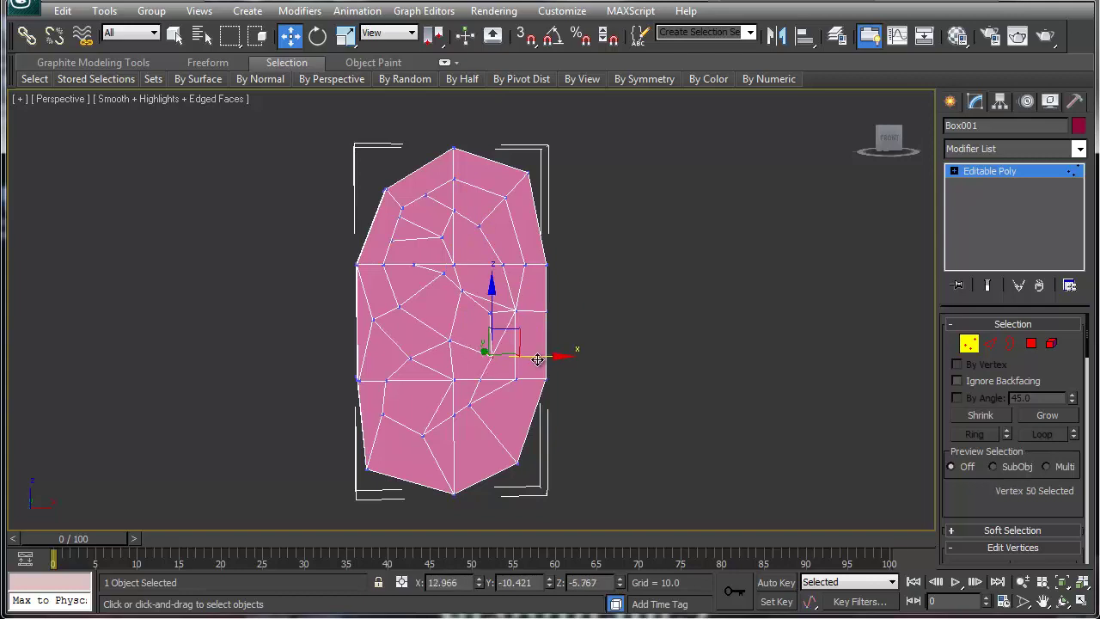
- Collapse the two overlapping vertices on the lower left outer edge and reselect the polygons with more than 4 sides
click(359, 378)
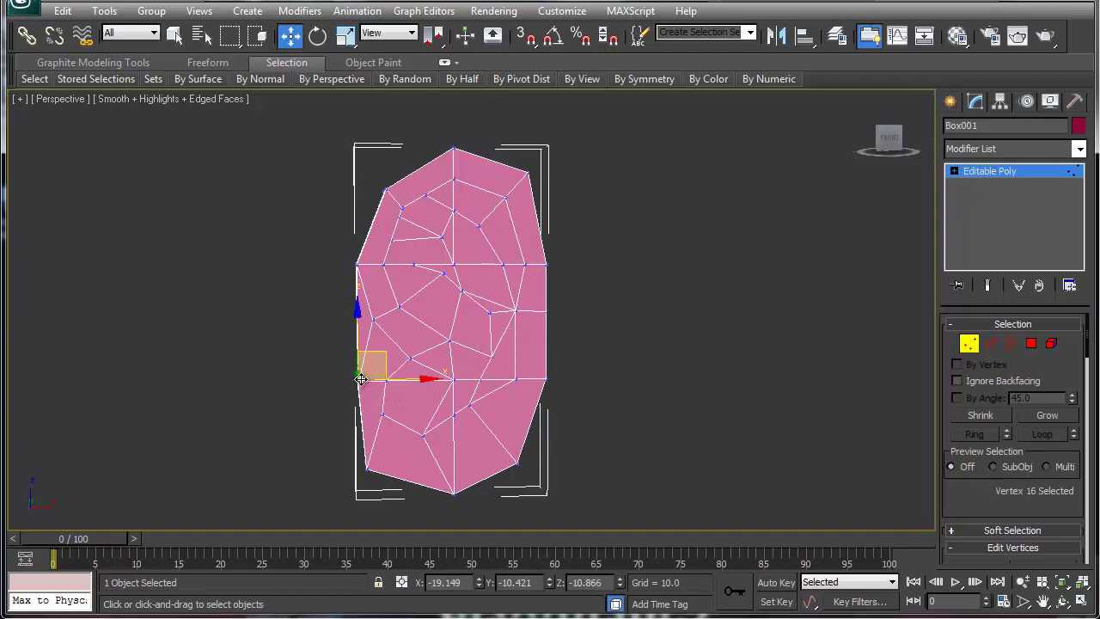
ctrl+click(361, 380)
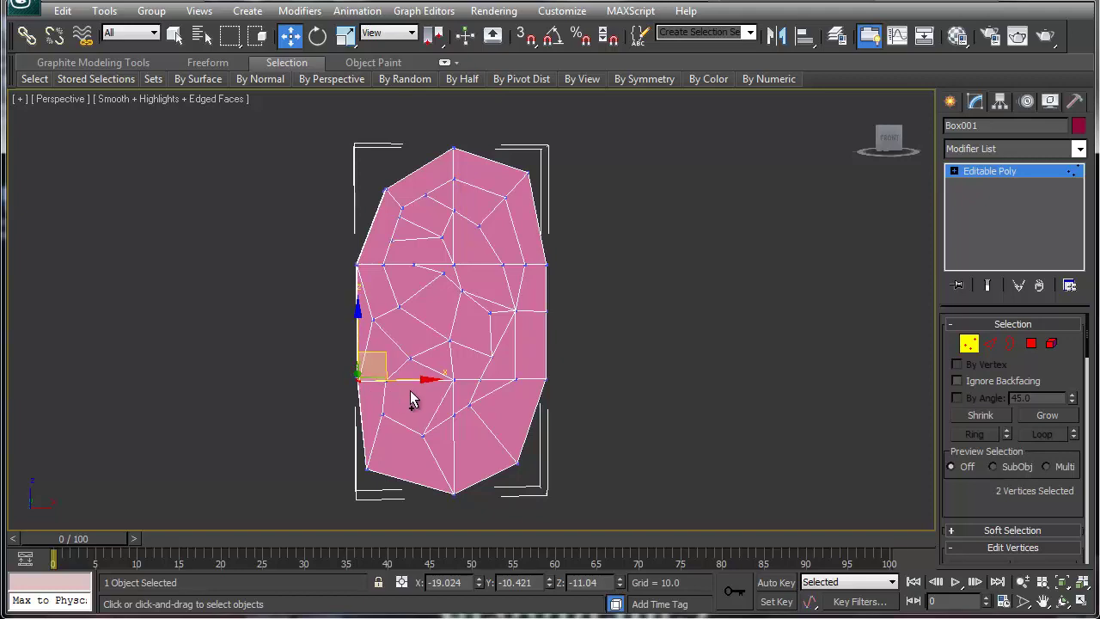
key(ctrl+alt+c)
mouse_move(390, 398)
alt+middle_down()
mouse_move(416, 400)
mouse_move(375, 409)
alt+middle_up()
key(4)
click(726, 79)
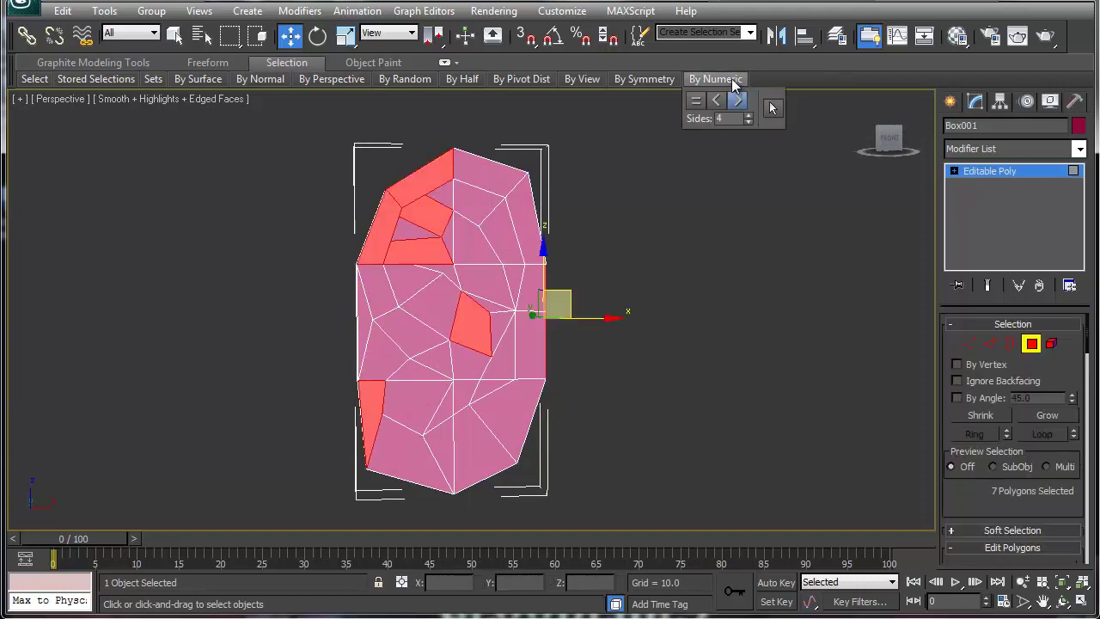
click(771, 107)
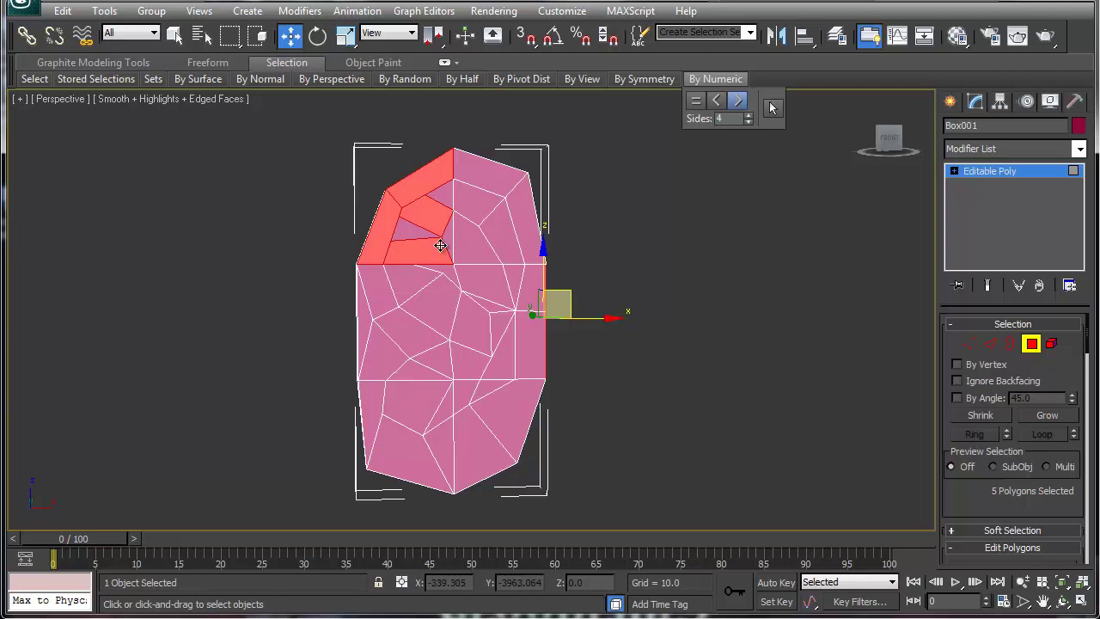
- Collapse the two close vertices at the upper-left bend of the inner contour into one
key(1)
click(401, 212)
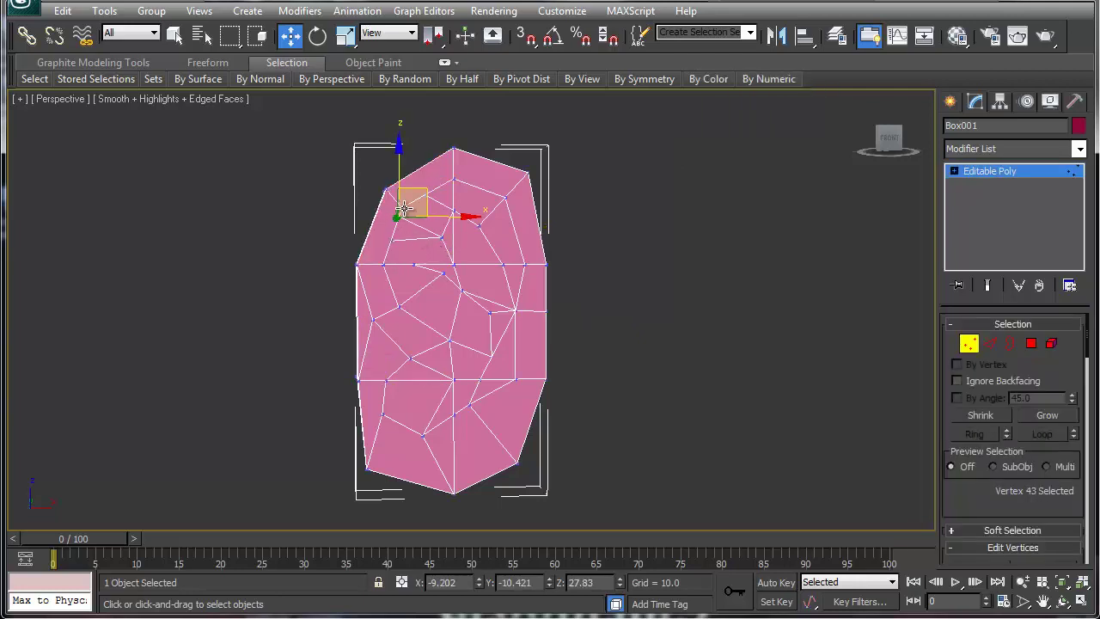
key(ctrl+alt+c)
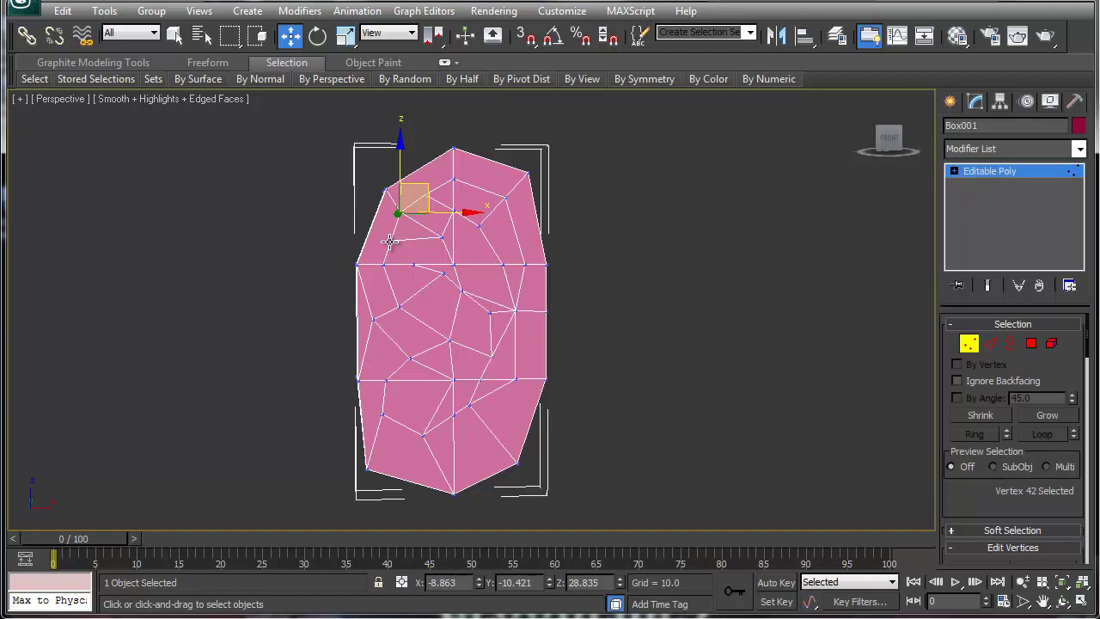
- Cut from the upper-left outer edge through the contour's notch vertex to the vertex on the upper horizontal edge
right_click(389, 241)
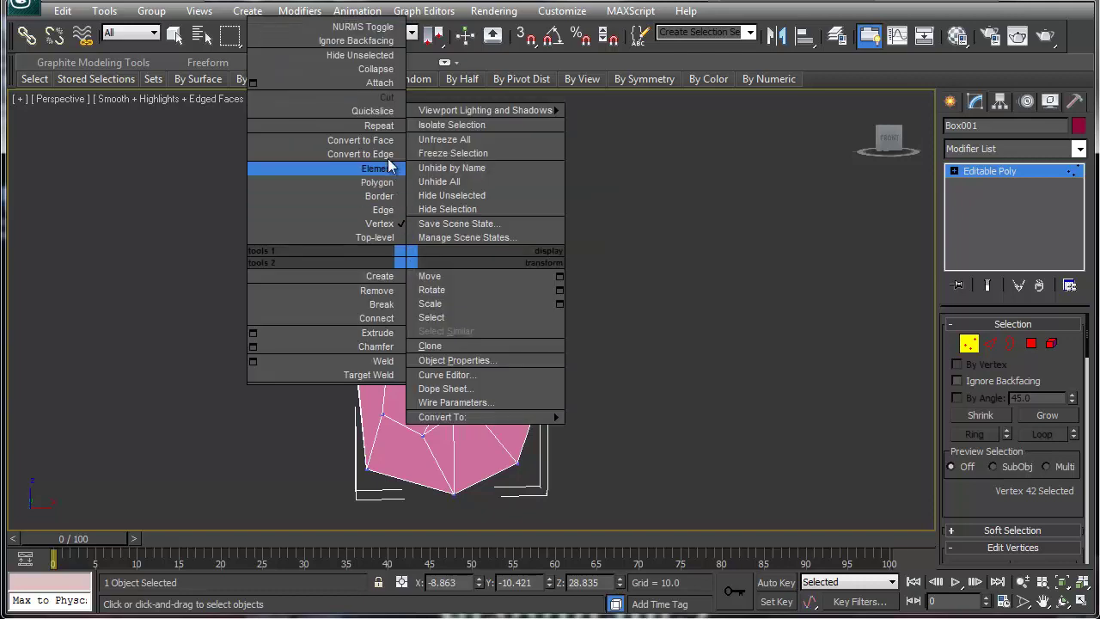
click(378, 96)
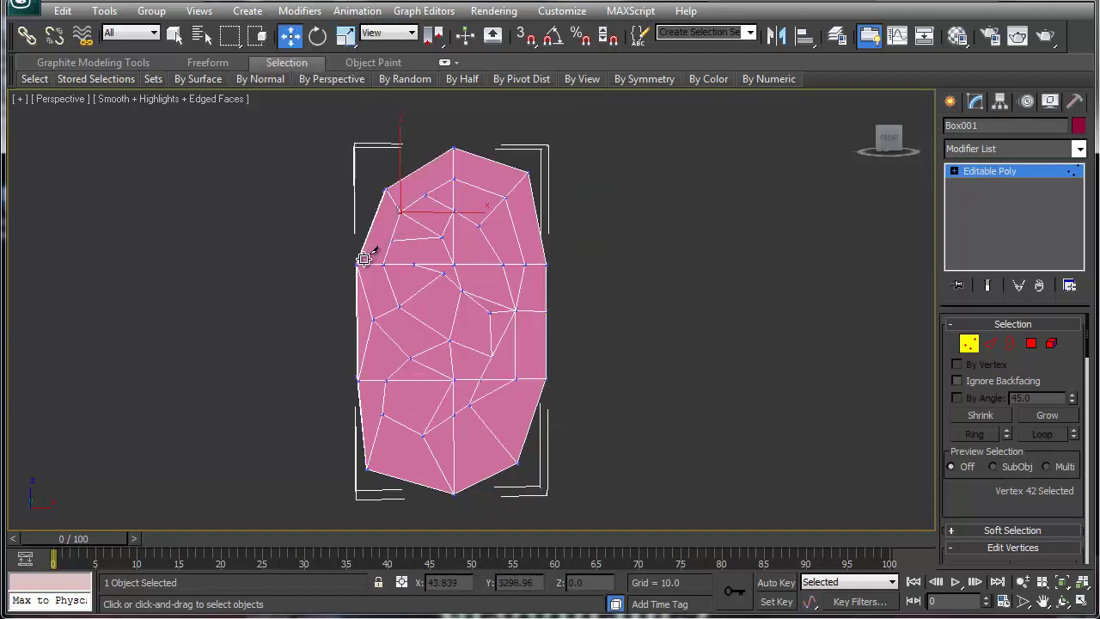
click(371, 234)
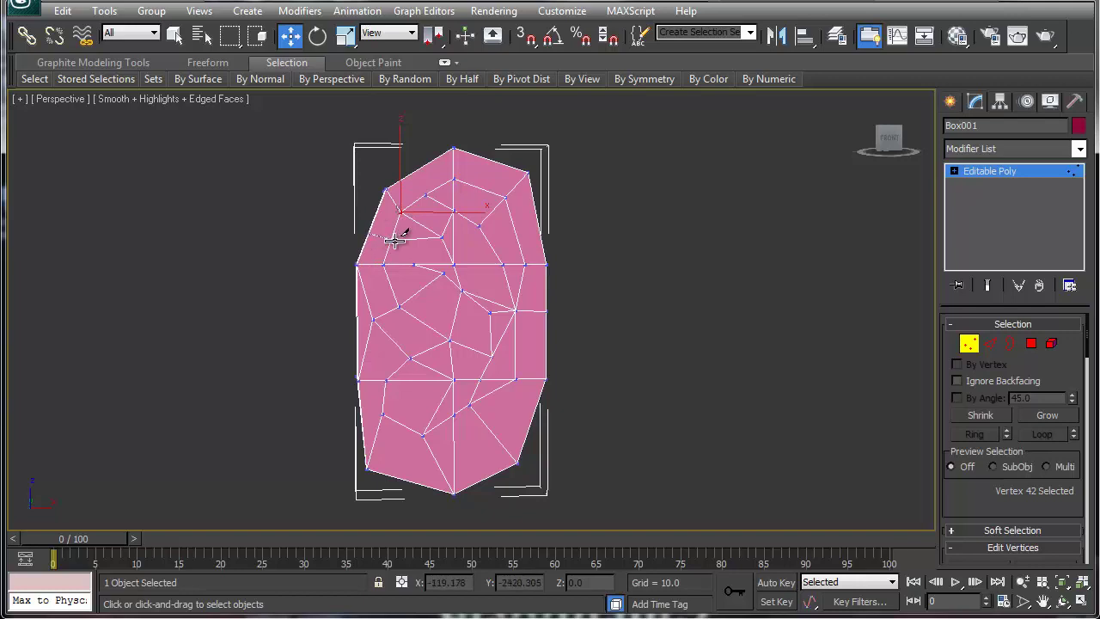
click(393, 242)
click(413, 263)
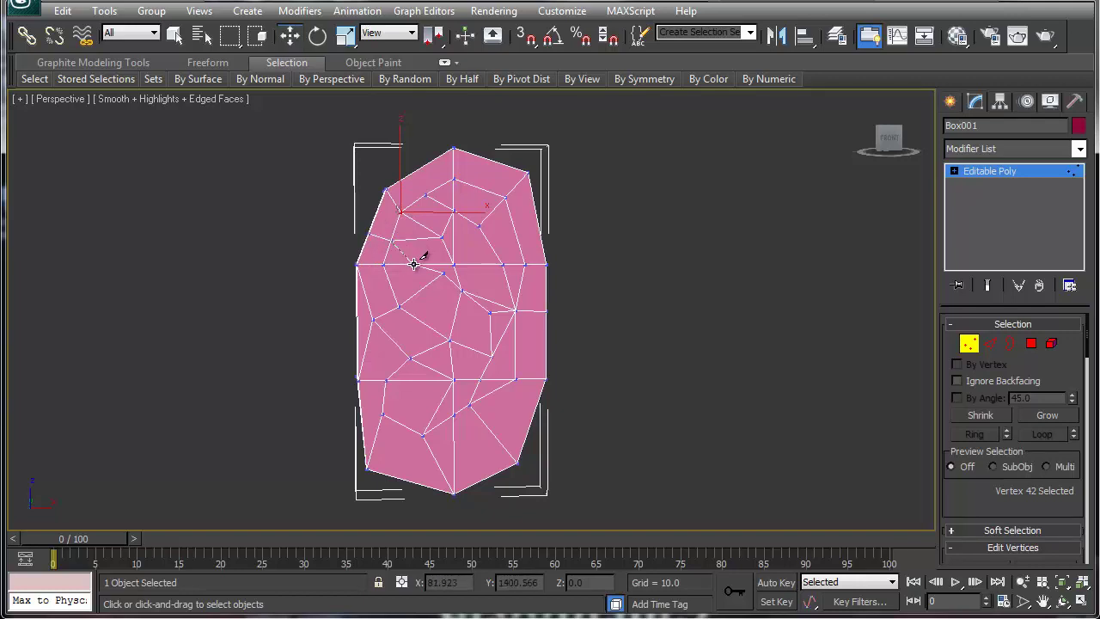
right_click(434, 267)
- Check the mesh again by selecting the polygons with more than 4 sides
mouse_move(769, 78)
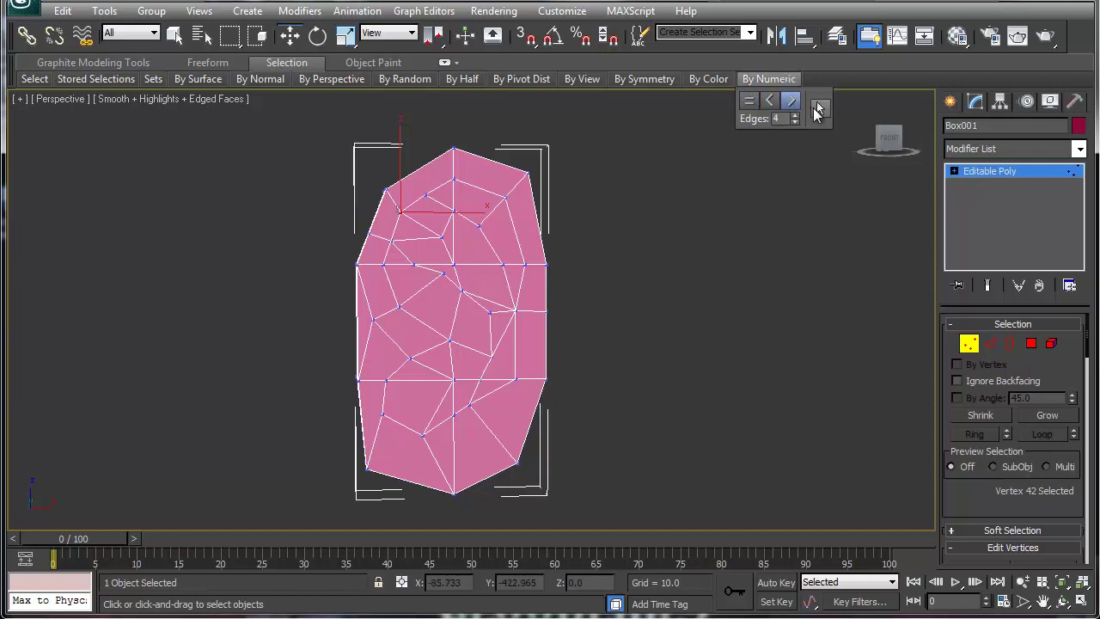
click(816, 109)
mouse_move(647, 79)
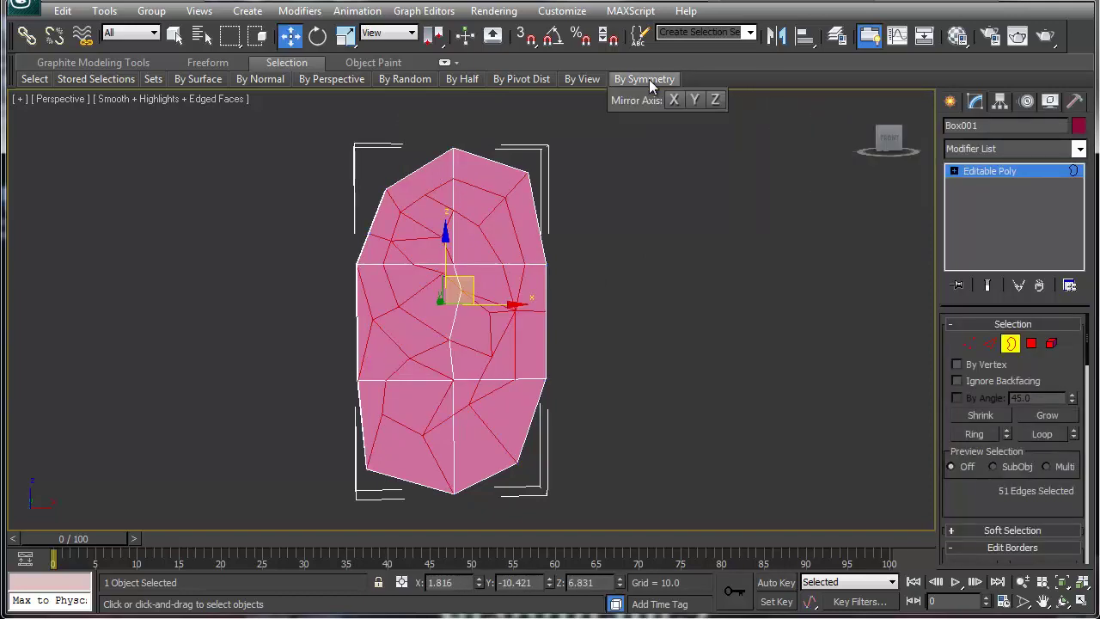
key(4)
mouse_move(715, 79)
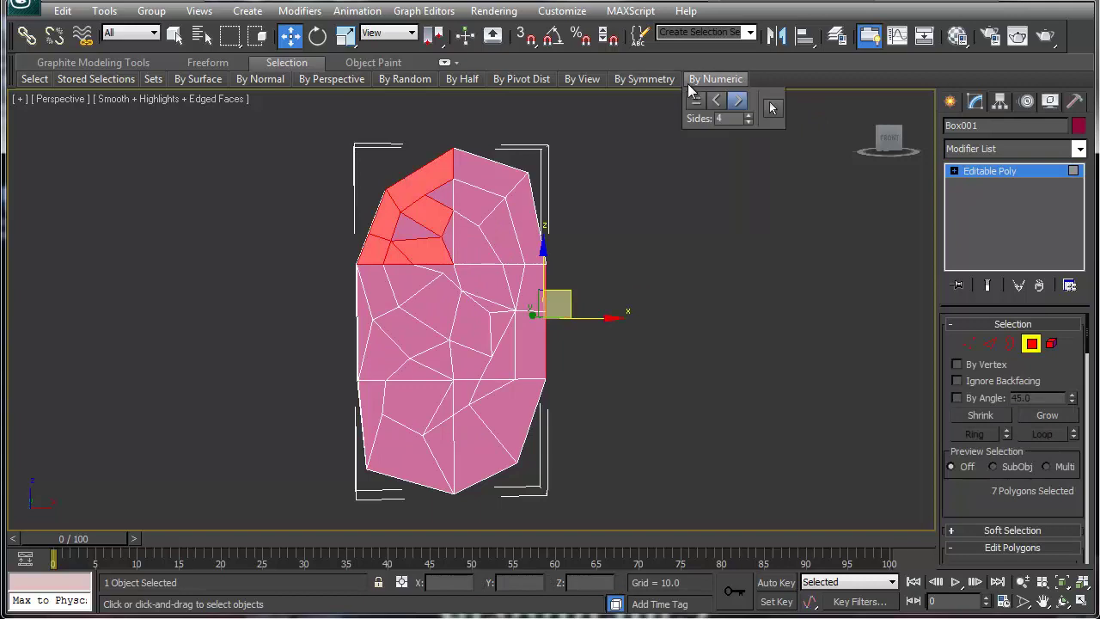
click(770, 108)
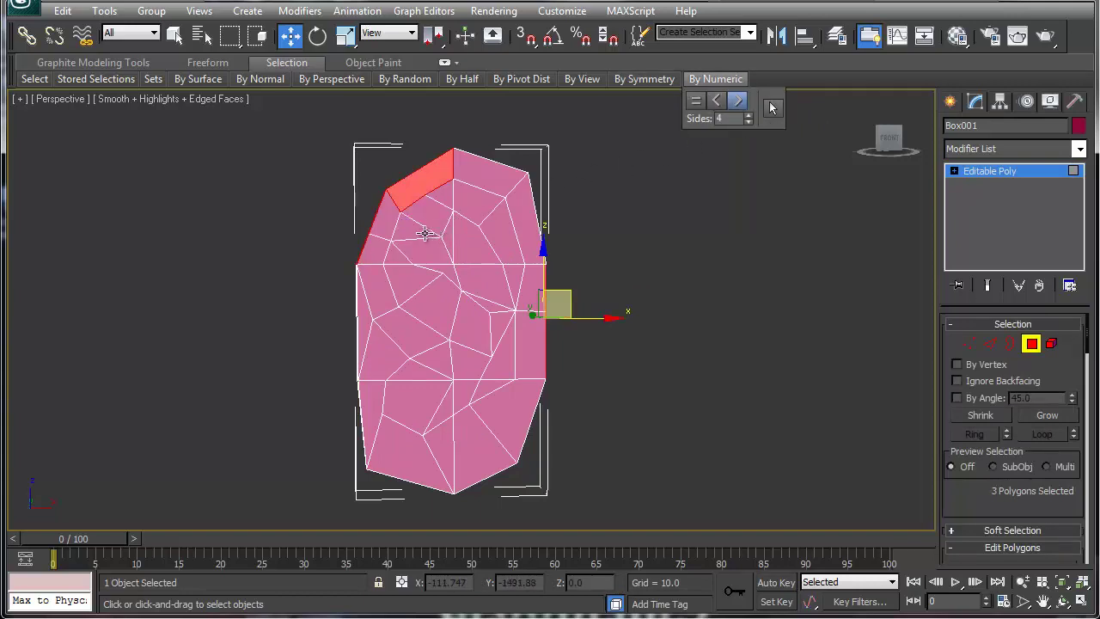
- Shift the upper-left outer corner vertex slightly down and outward, and adjust the contour vertex beside it
key(1)
click(395, 205)
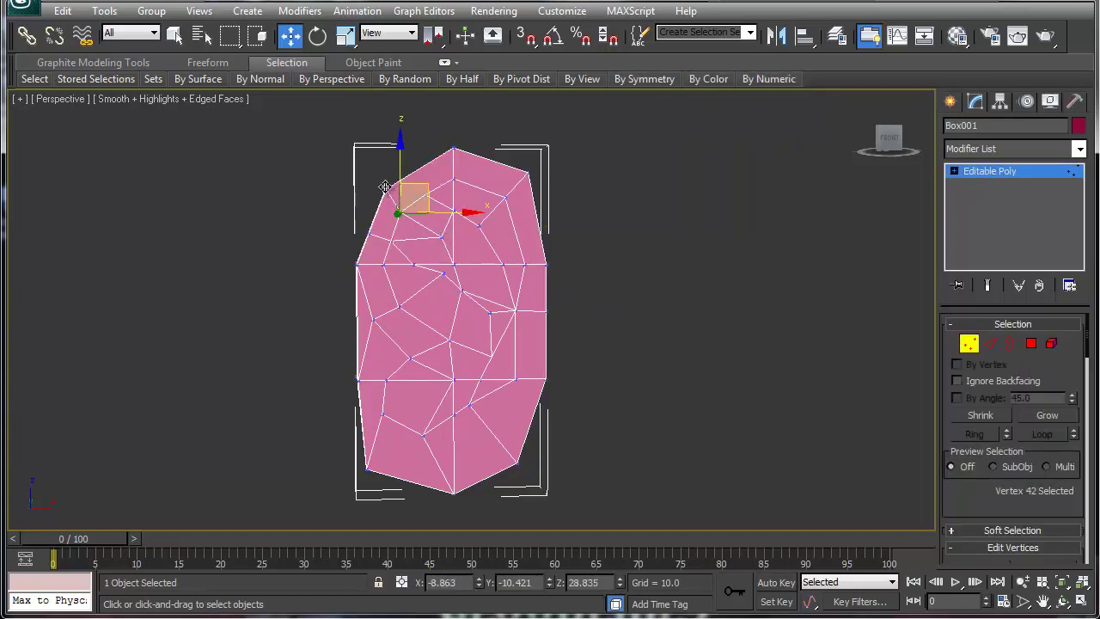
click(384, 191)
drag(417, 173, 417, 174)
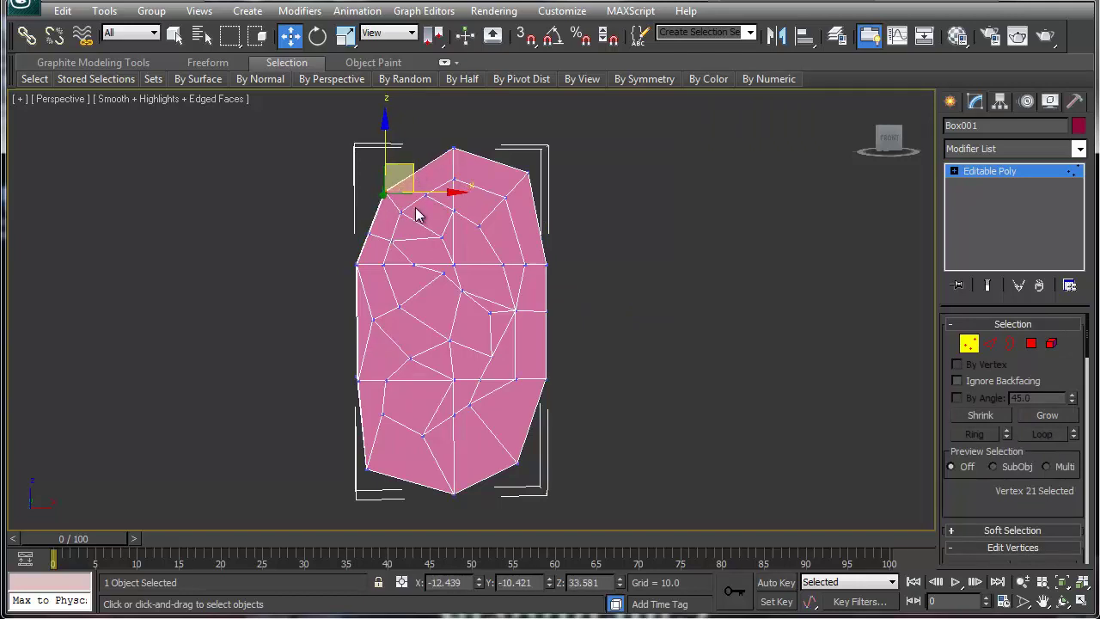
click(422, 197)
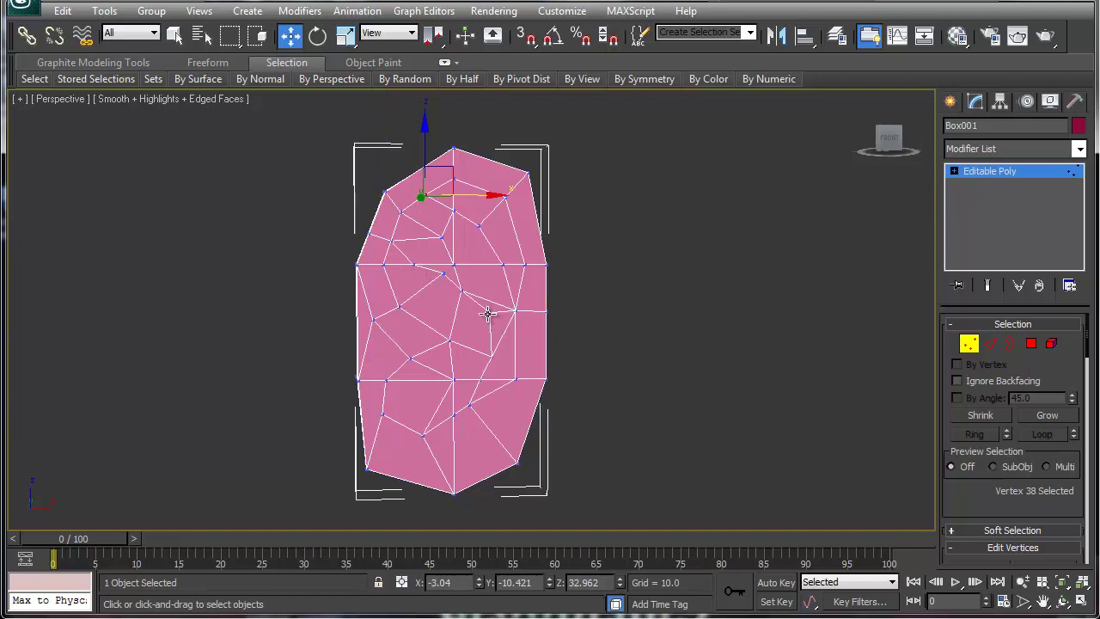
- Select the polygons of the ear's inner fold, running from the upper-left contour around to the small triangle near the right side
key(4)
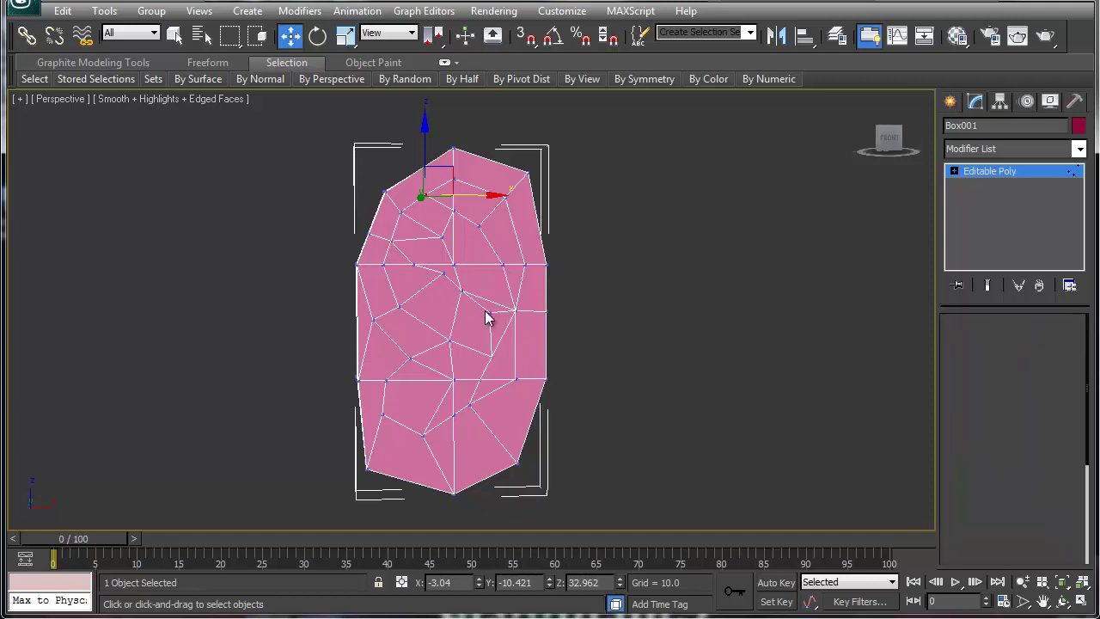
click(436, 220)
ctrl+click(447, 234)
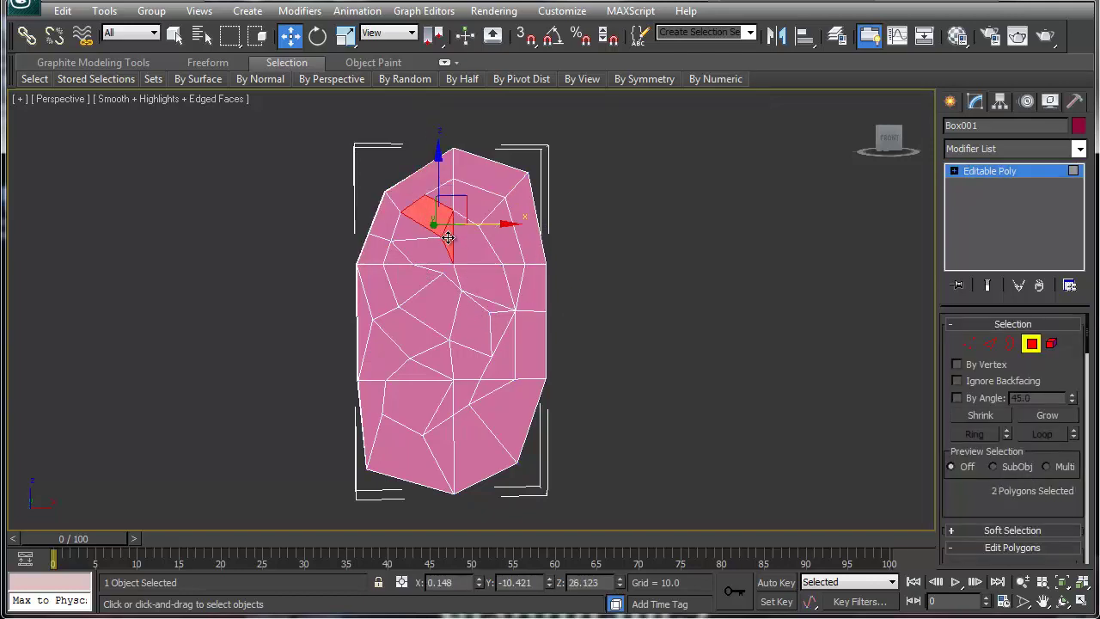
ctrl+click(434, 247)
ctrl+click(396, 261)
ctrl+click(444, 266)
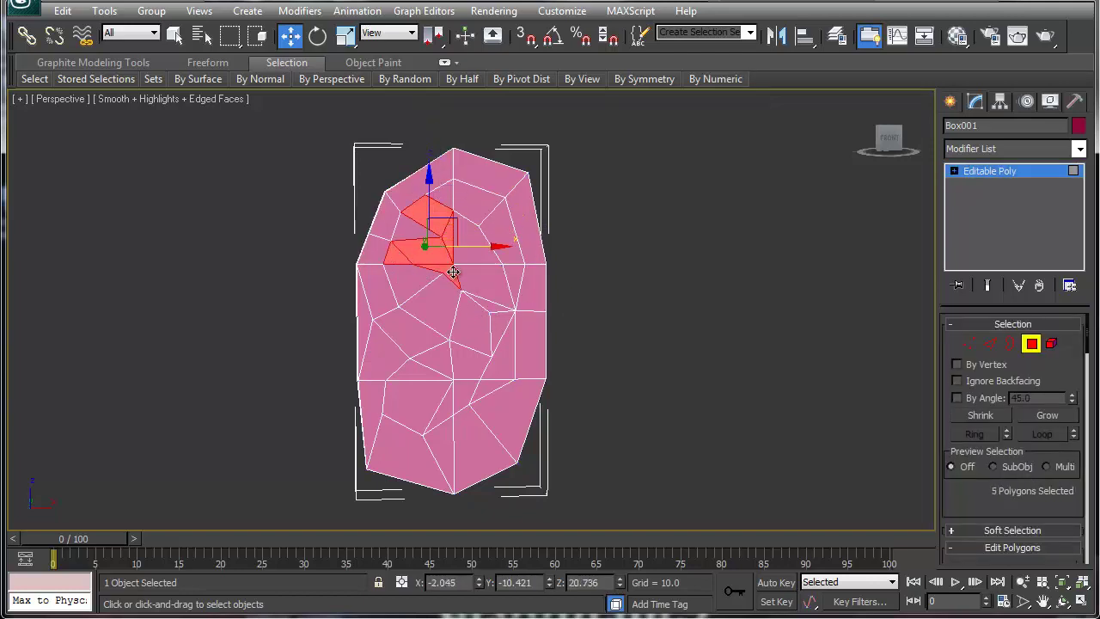
ctrl+click(472, 257)
ctrl+click(482, 289)
ctrl+click(487, 305)
ctrl+click(493, 320)
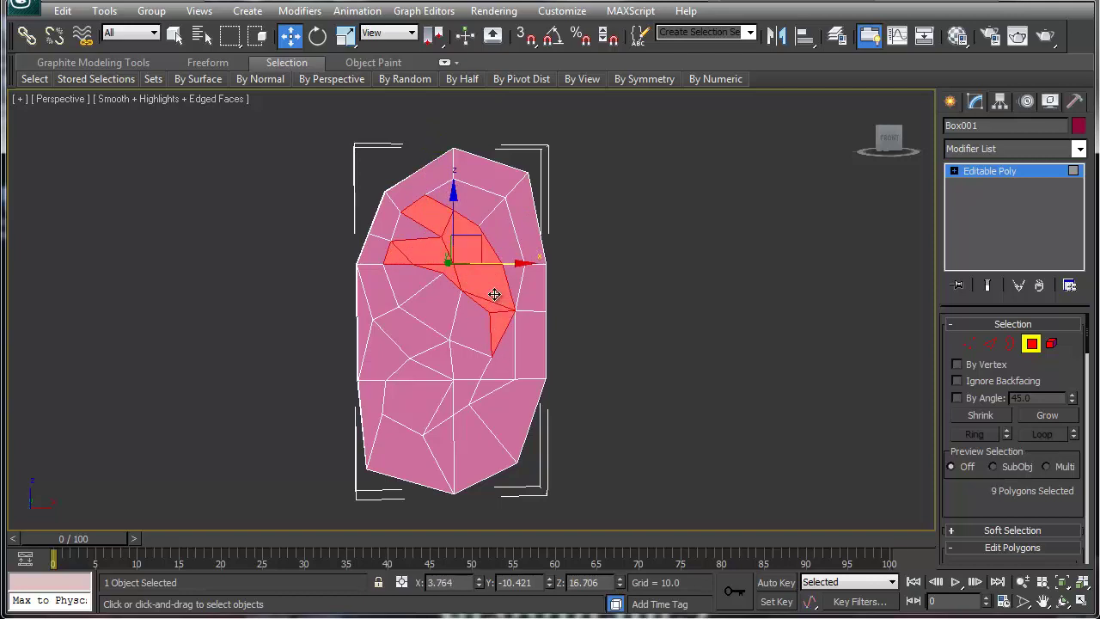
- Select the polygons of the outer rim, from the pointed inner end at lower left, over the top, down to the upper right side
click(425, 340)
ctrl+click(390, 306)
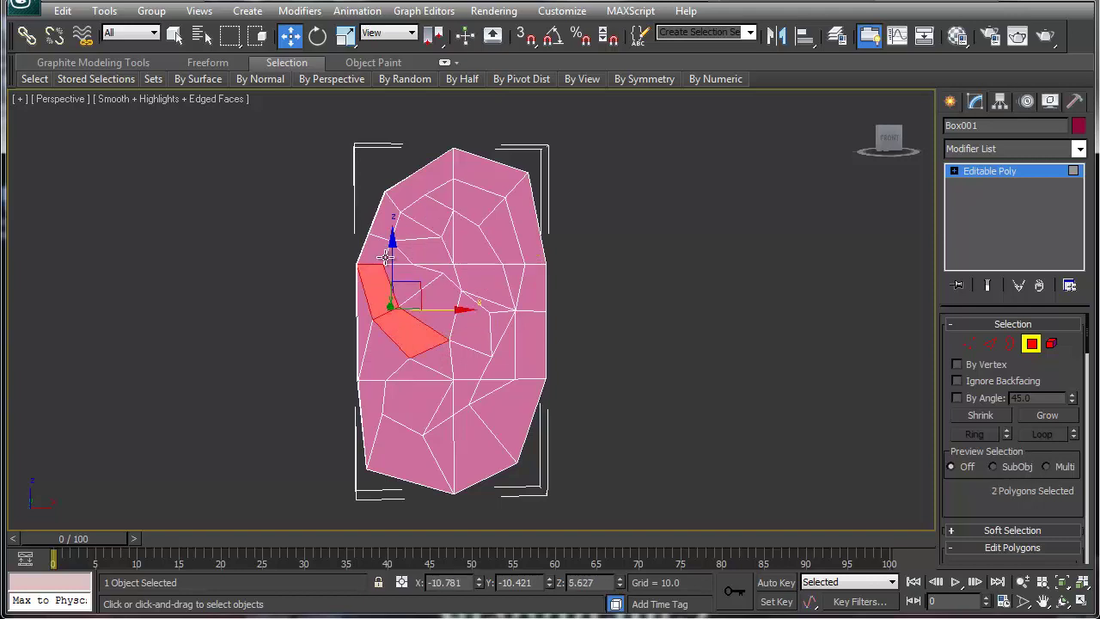
ctrl+click(387, 257)
ctrl+click(385, 221)
ctrl+click(416, 188)
ctrl+click(469, 169)
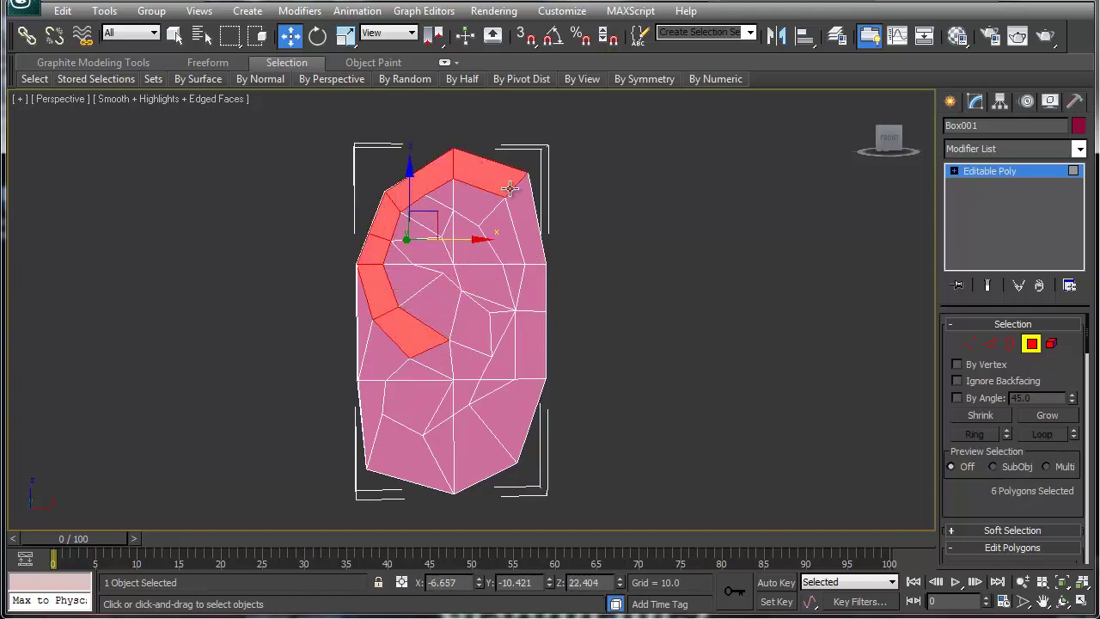
ctrl+click(520, 209)
ctrl+click(531, 289)
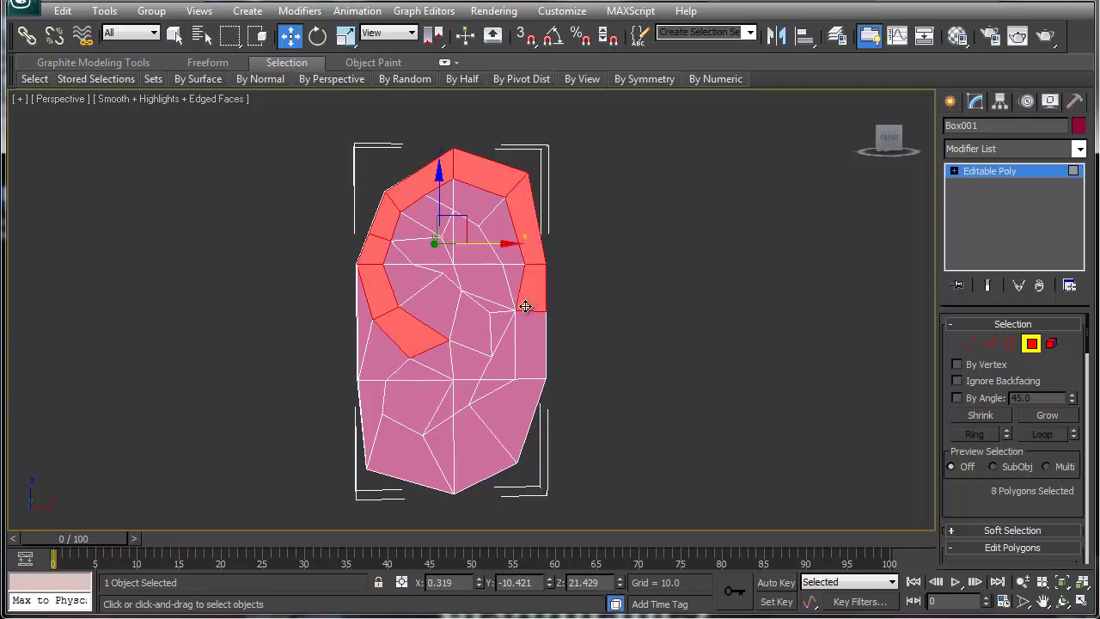
- Thin the form by moving all front-face vertices back along Y to about -3.182
alt+middle_drag(437, 353, 582, 356)
key(1)
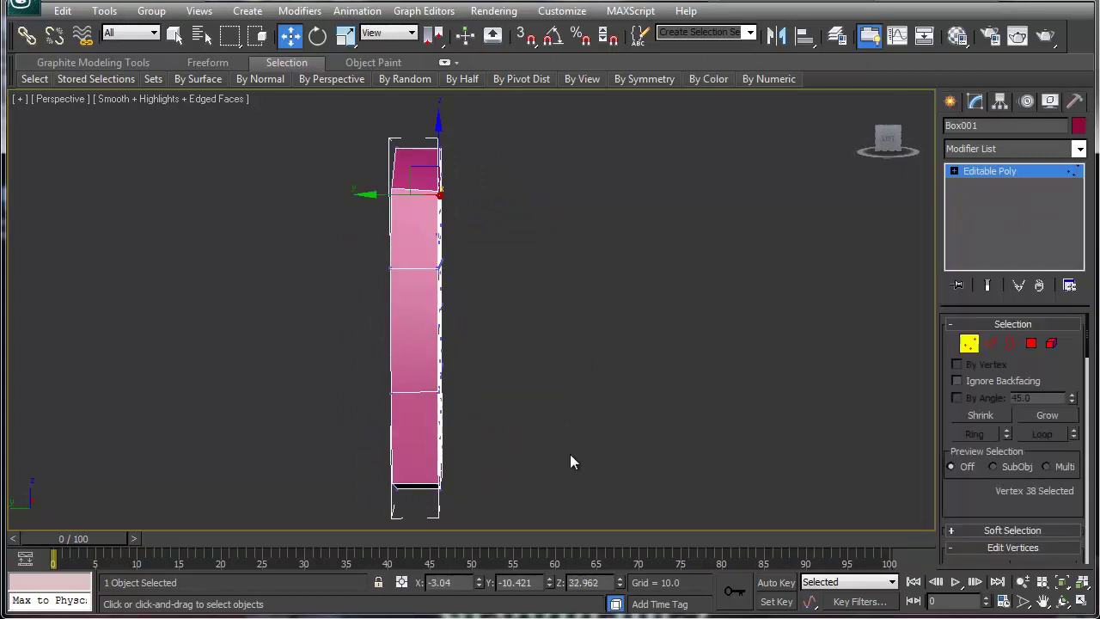
drag(504, 509, 438, 120)
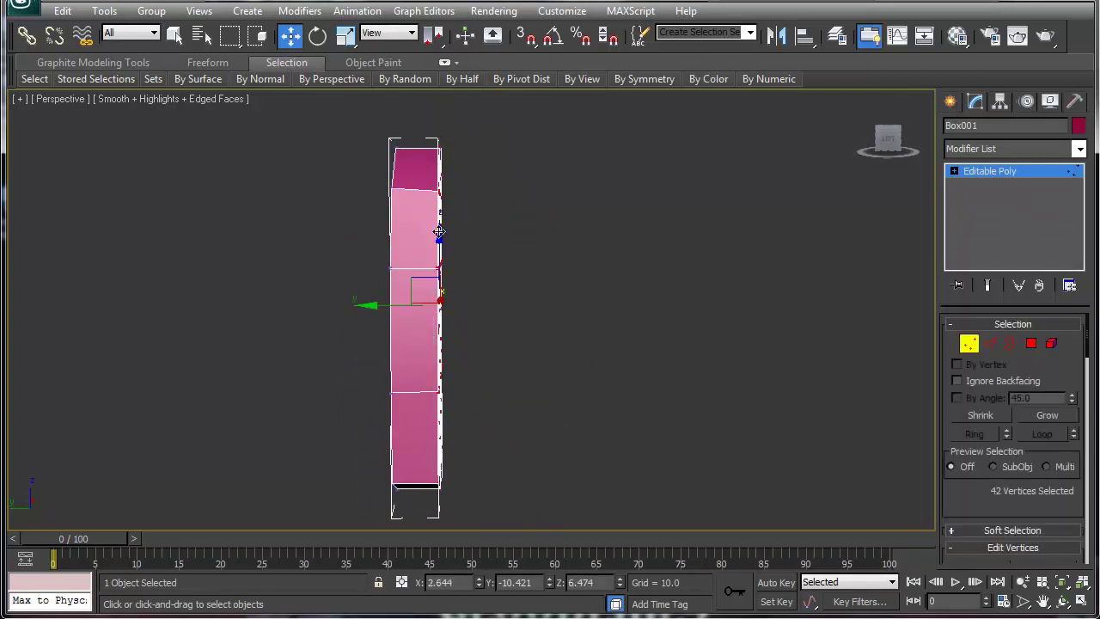
drag(389, 304, 361, 304)
alt+middle_drag(506, 268, 359, 255)
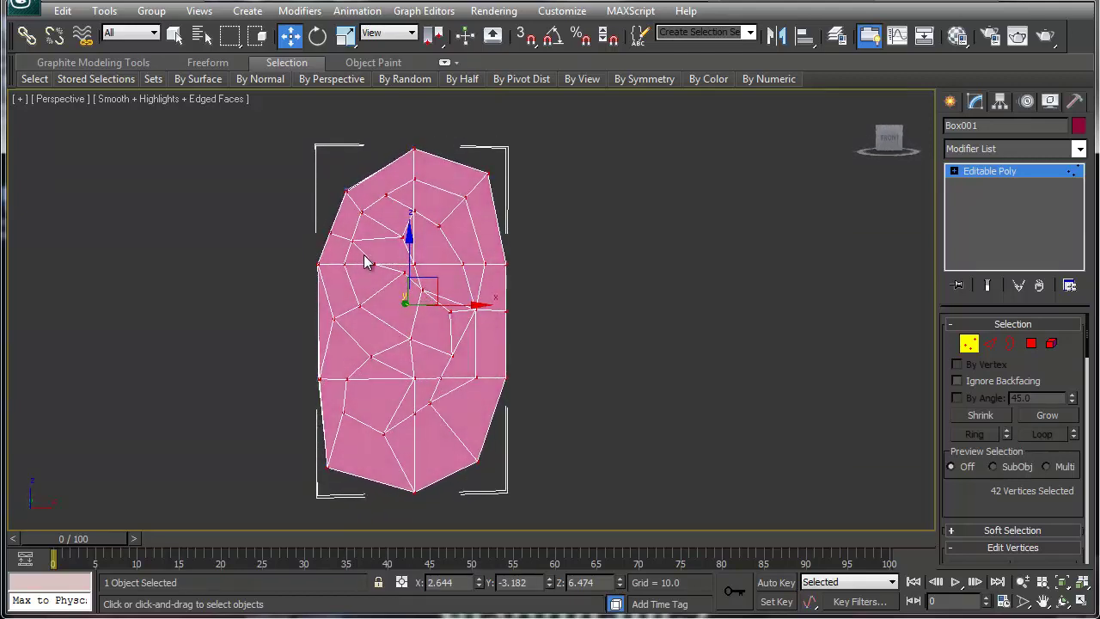
- Add the rim polygons down the right side and along the bottom to the upper rim's polygon selection
key(4)
ctrl+click(485, 334)
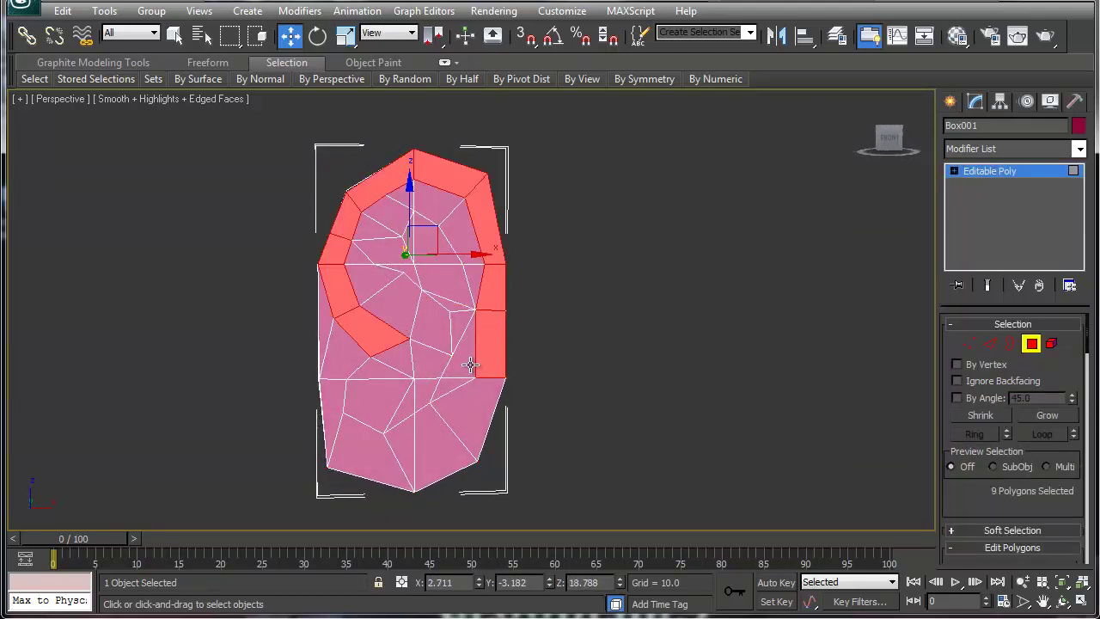
ctrl+click(473, 387)
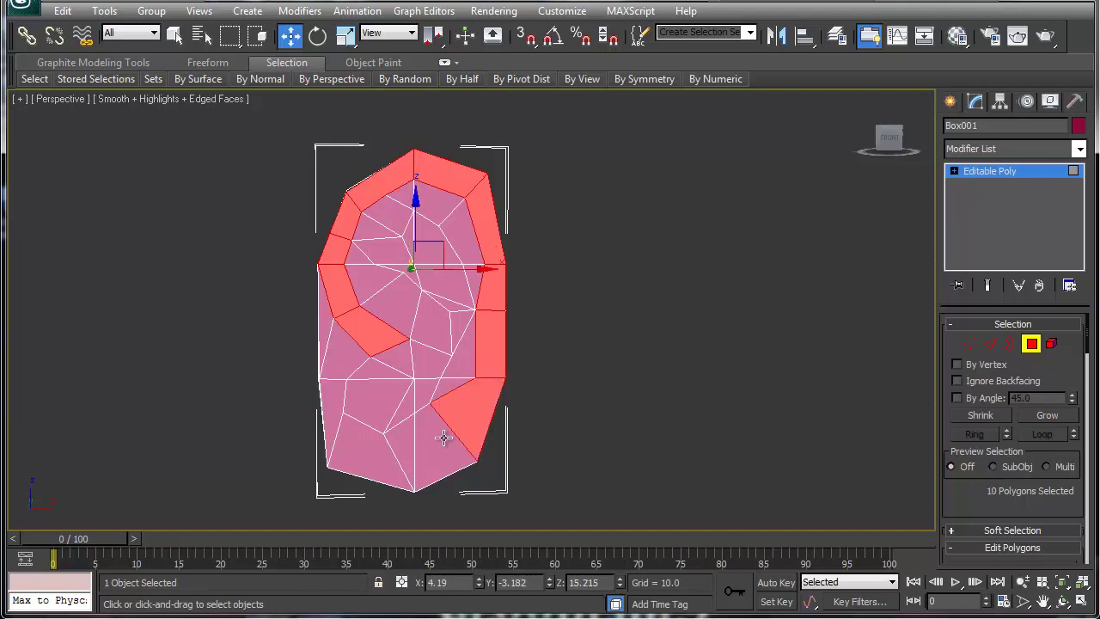
ctrl+click(439, 436)
ctrl+click(398, 446)
ctrl+click(364, 450)
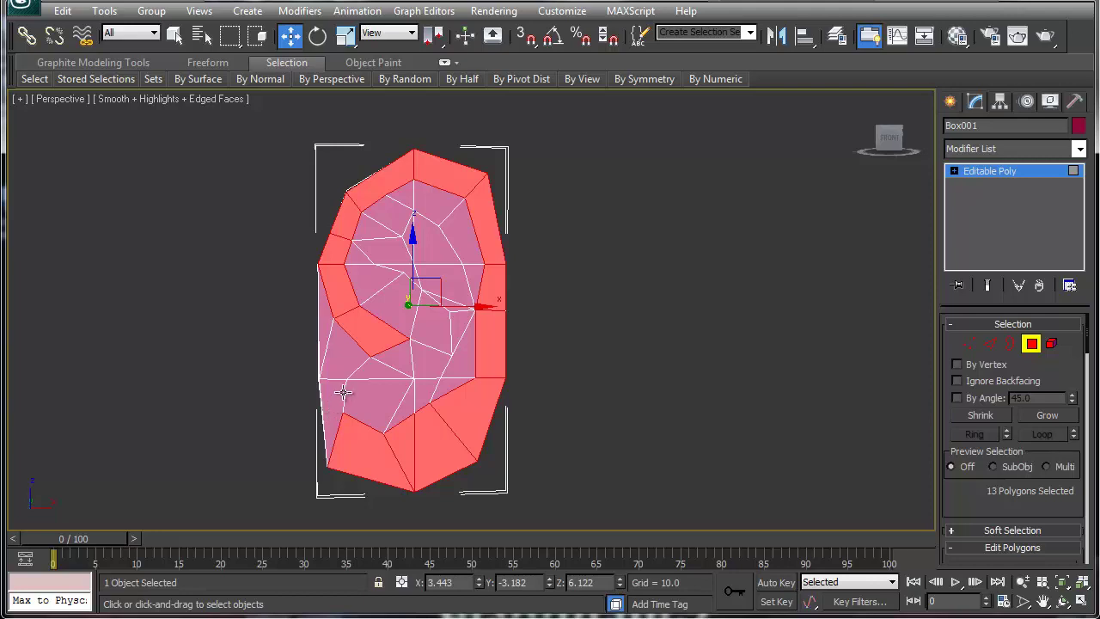
- Extrude the selected rim polygons forward to about Y -9.336
right_click(363, 436)
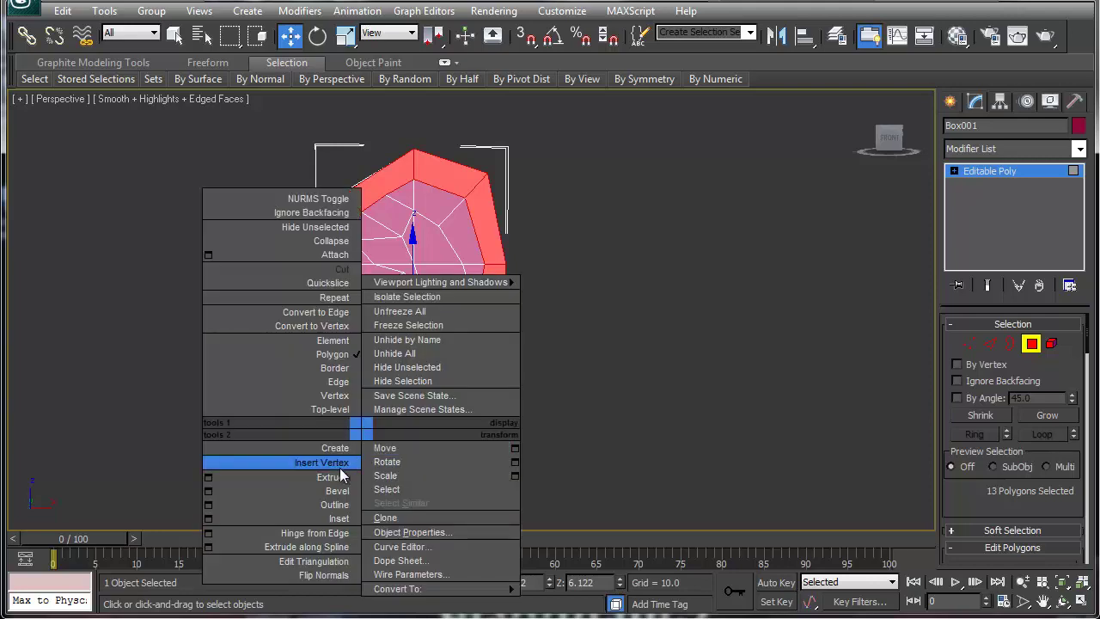
click(339, 467)
drag(364, 443, 360, 410)
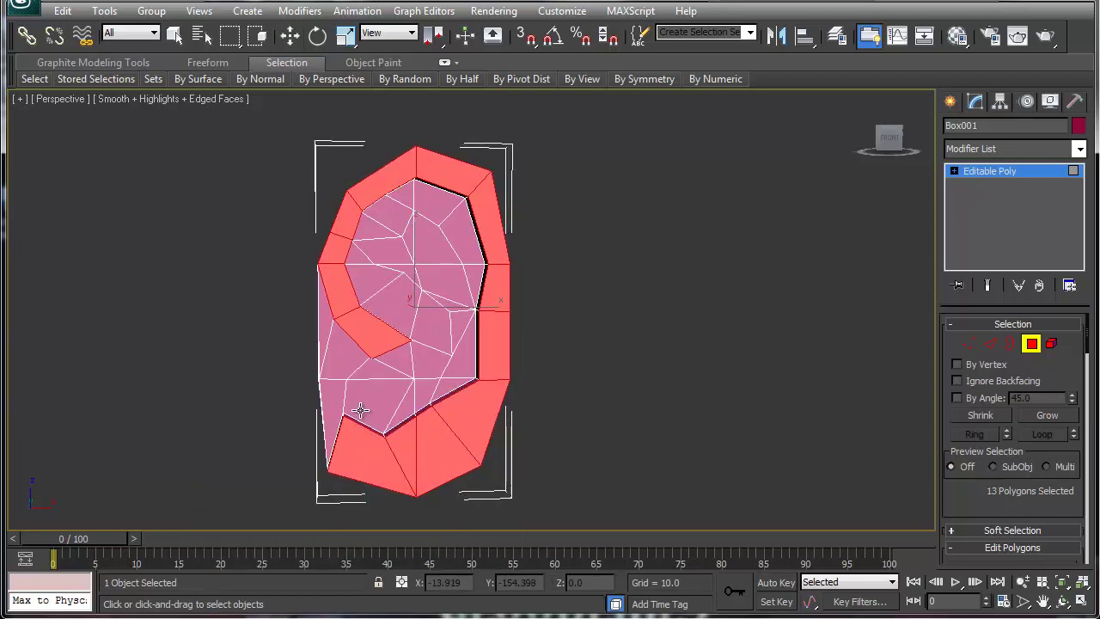
key(w)
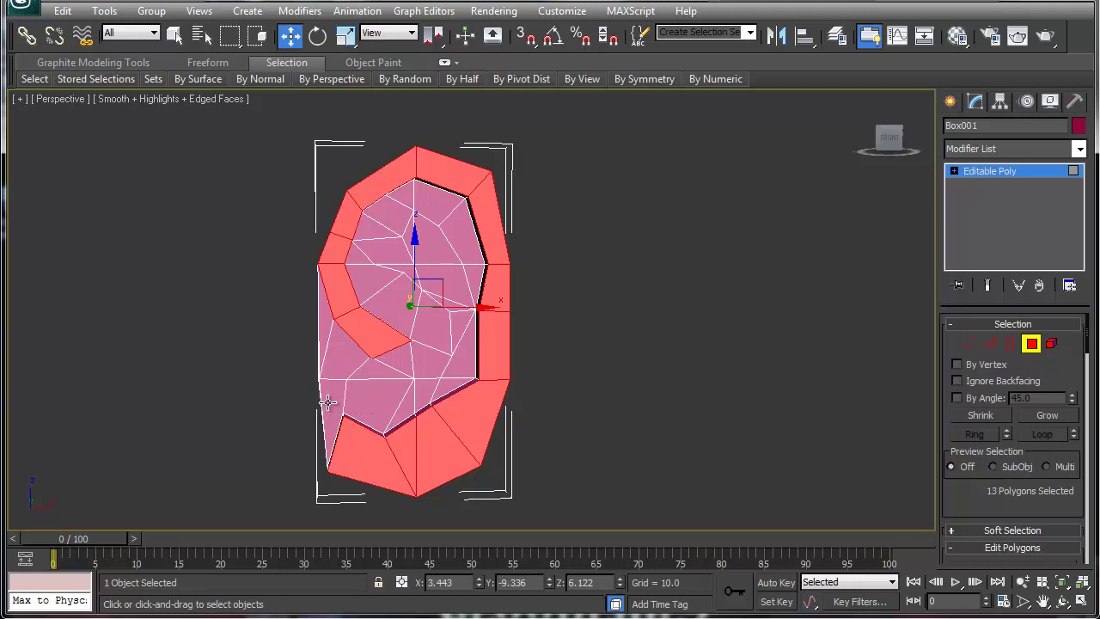
- Select the three remaining polygons along the lower-left edge and extrude them forward level with the rim
click(332, 402)
ctrl+click(336, 366)
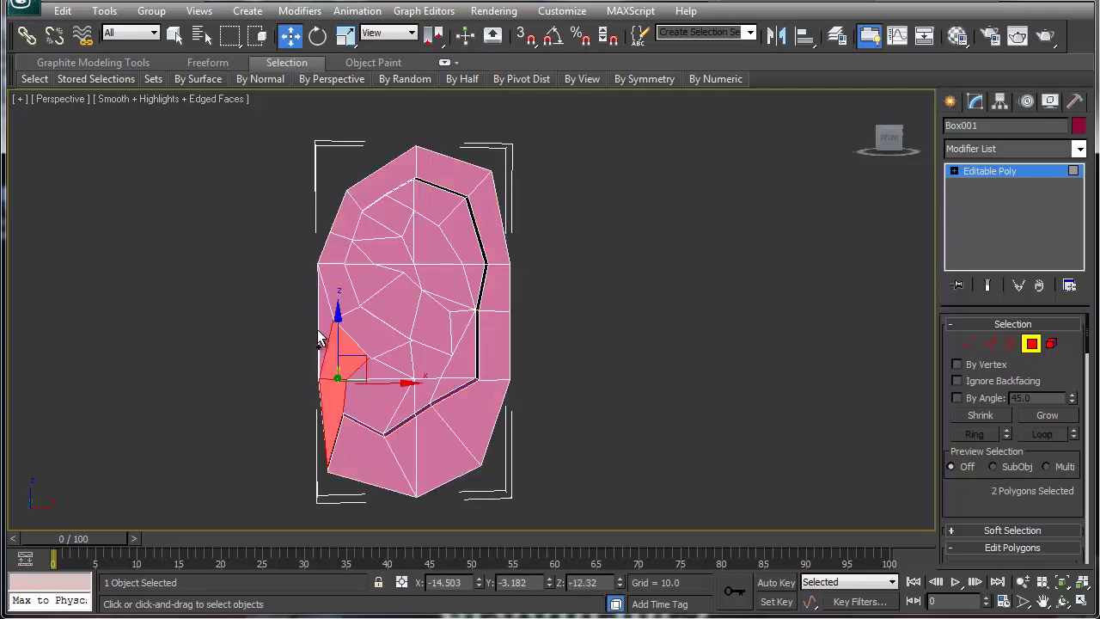
ctrl+click(323, 328)
right_click(336, 373)
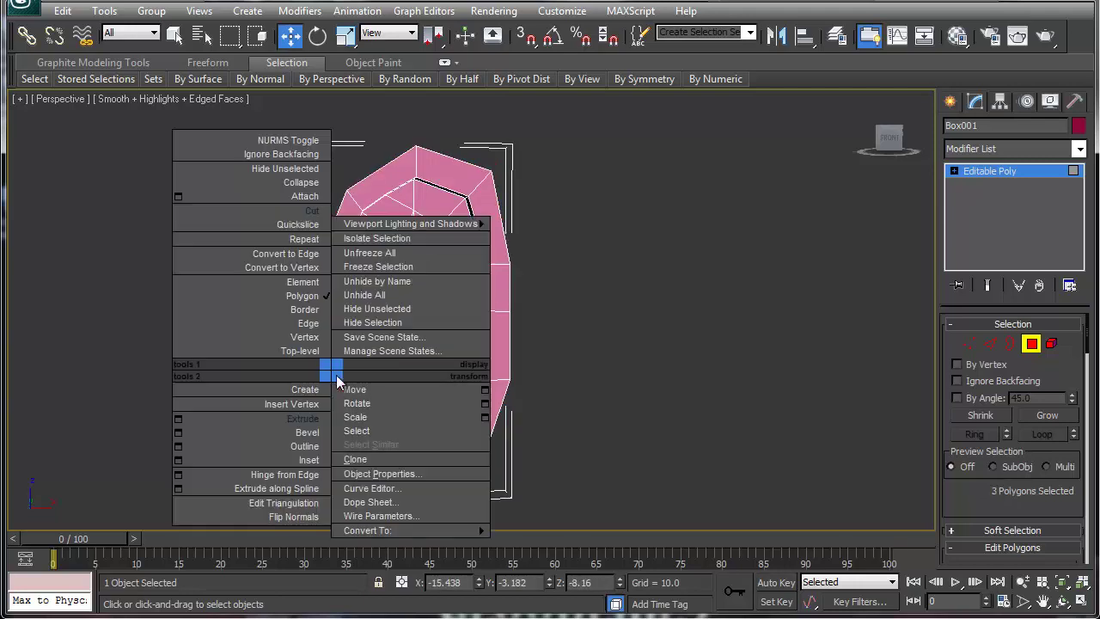
click(317, 420)
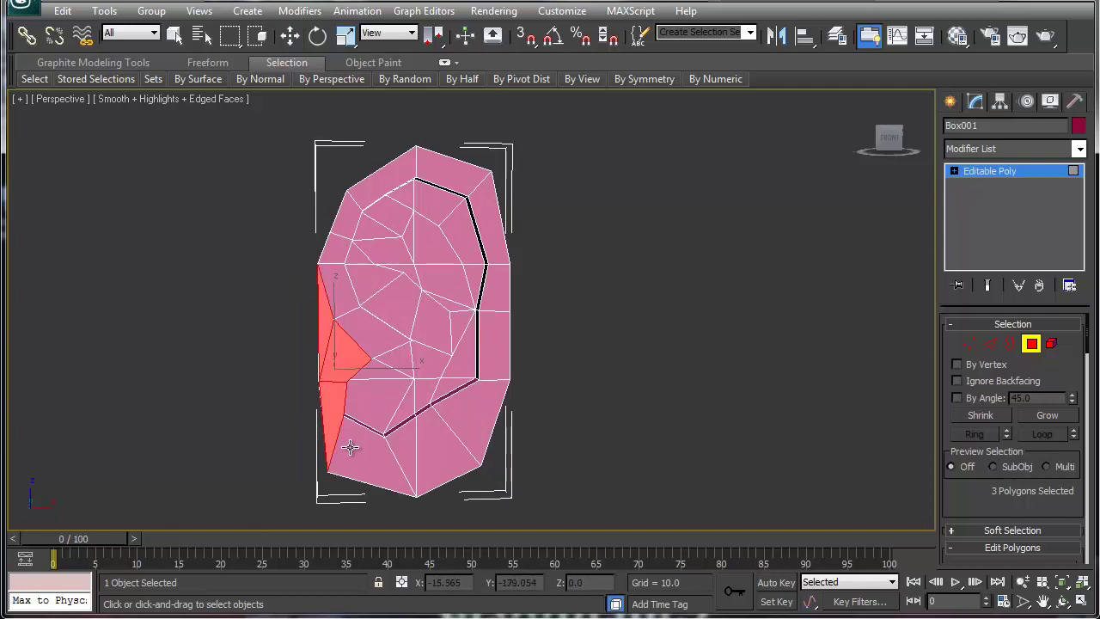
- Pull the bottom rim's upper-left vertex and lower-left corner vertex slightly inward, away from the extruded left-edge section
key(1)
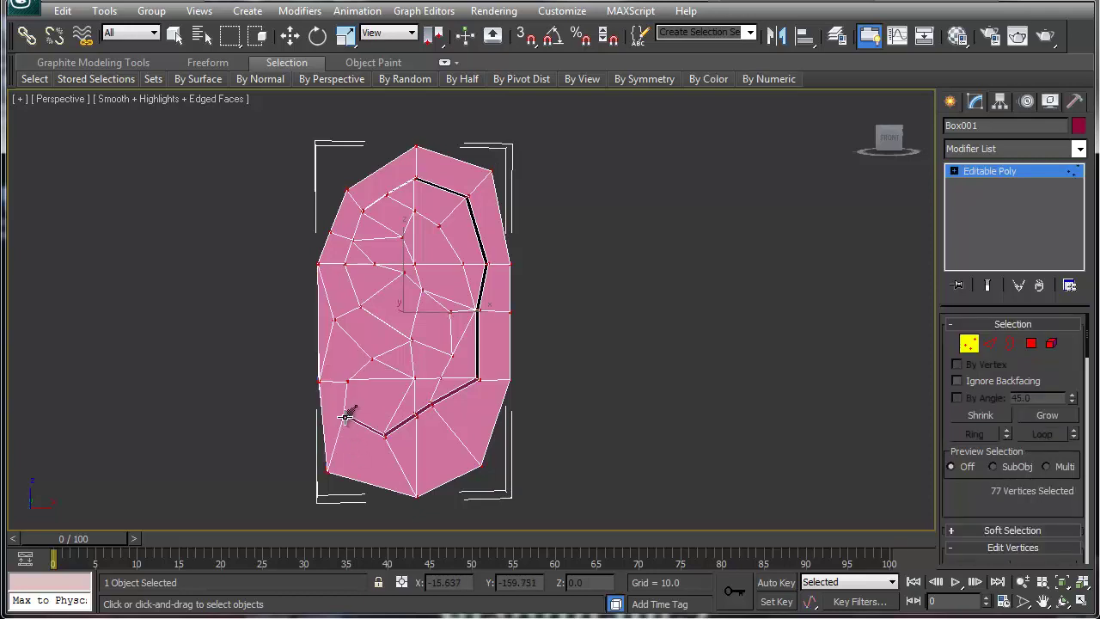
click(344, 412)
key(w)
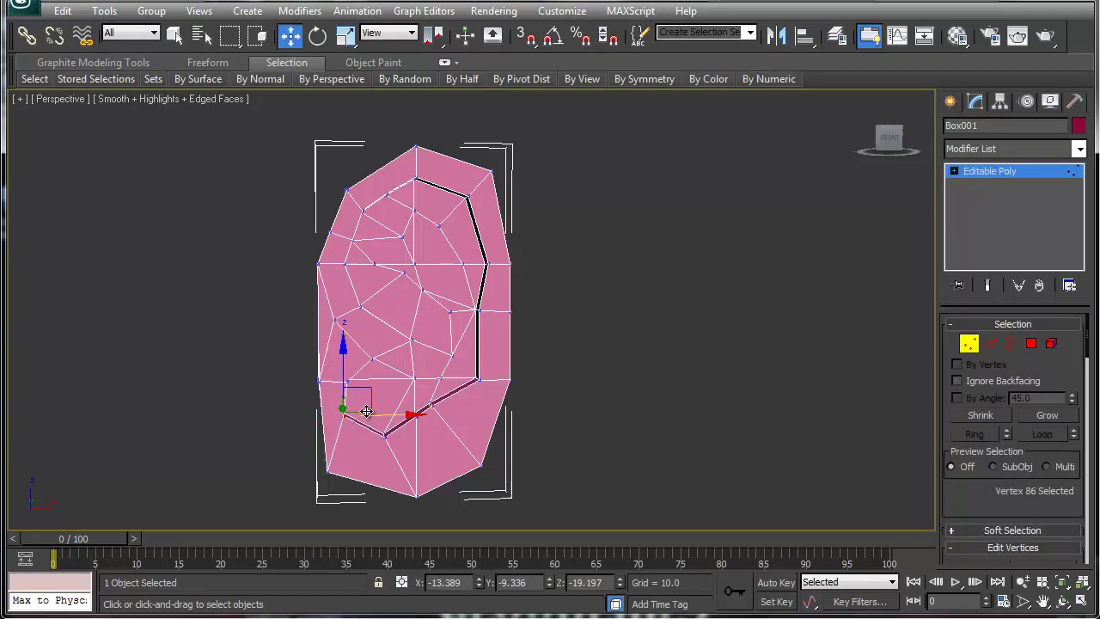
drag(373, 401, 381, 414)
click(343, 413)
click(329, 469)
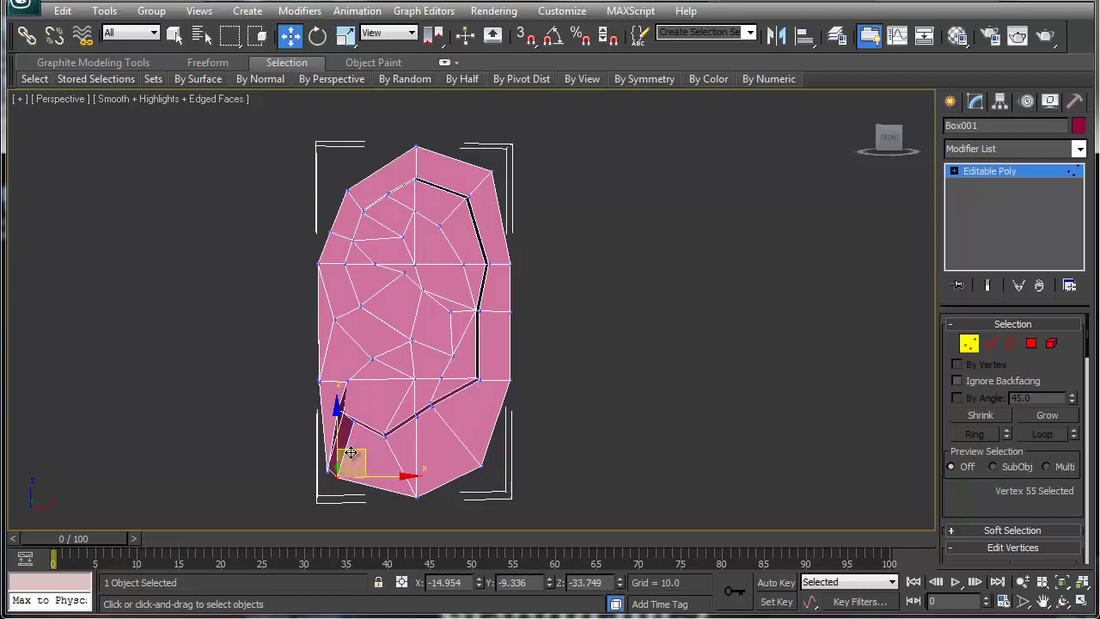
- Delete the two facing inner wall polygons in the gap between the lower-left edge section and the bottom rim
alt+middle_drag(348, 457, 319, 441)
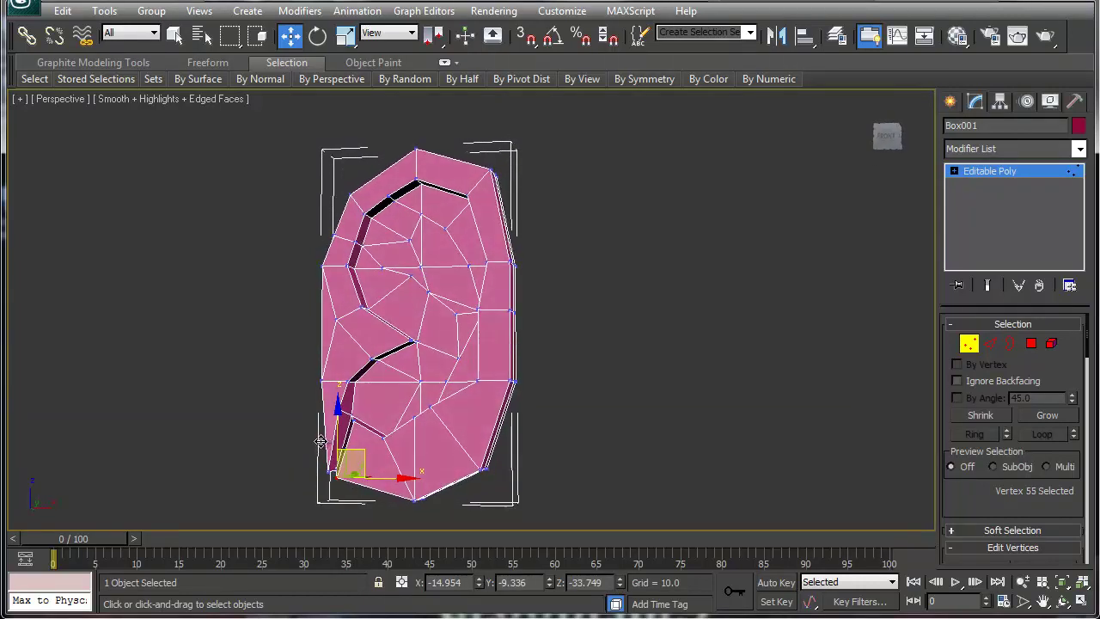
key(4)
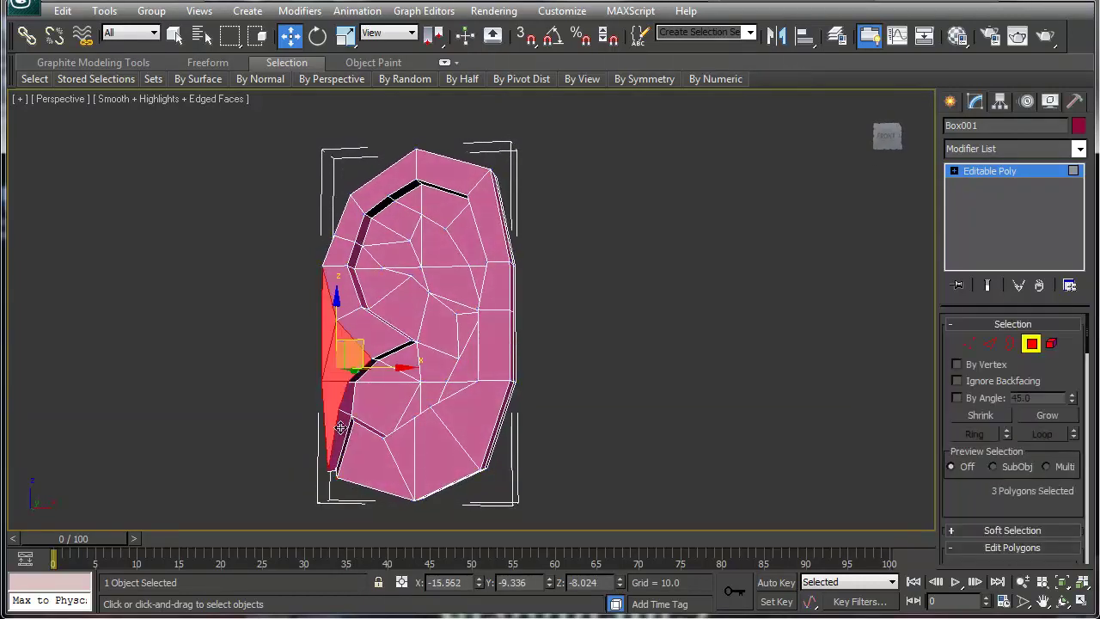
click(340, 427)
key(Delete)
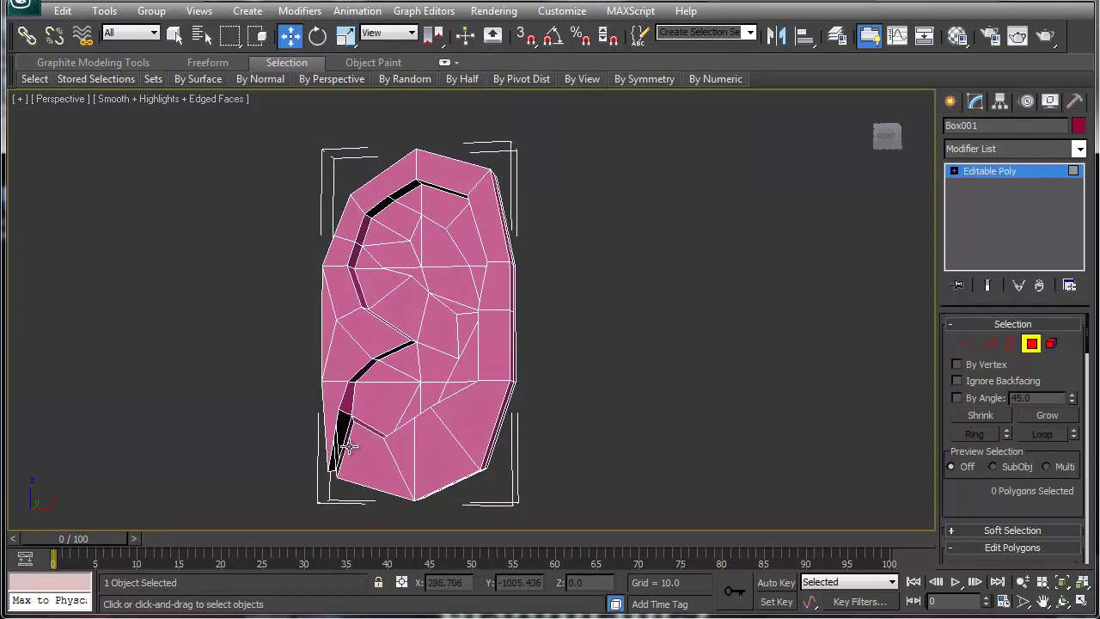
click(348, 446)
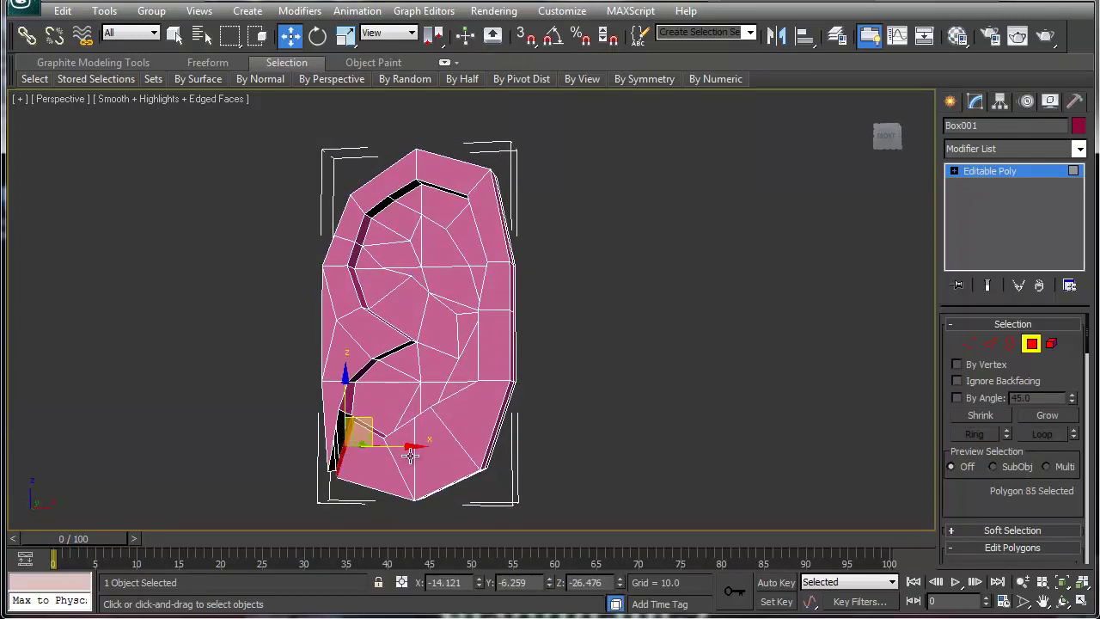
key(Delete)
- Close the lower-left gap by collapsing its inner vertex pair and its outer corner vertex pair
key(1)
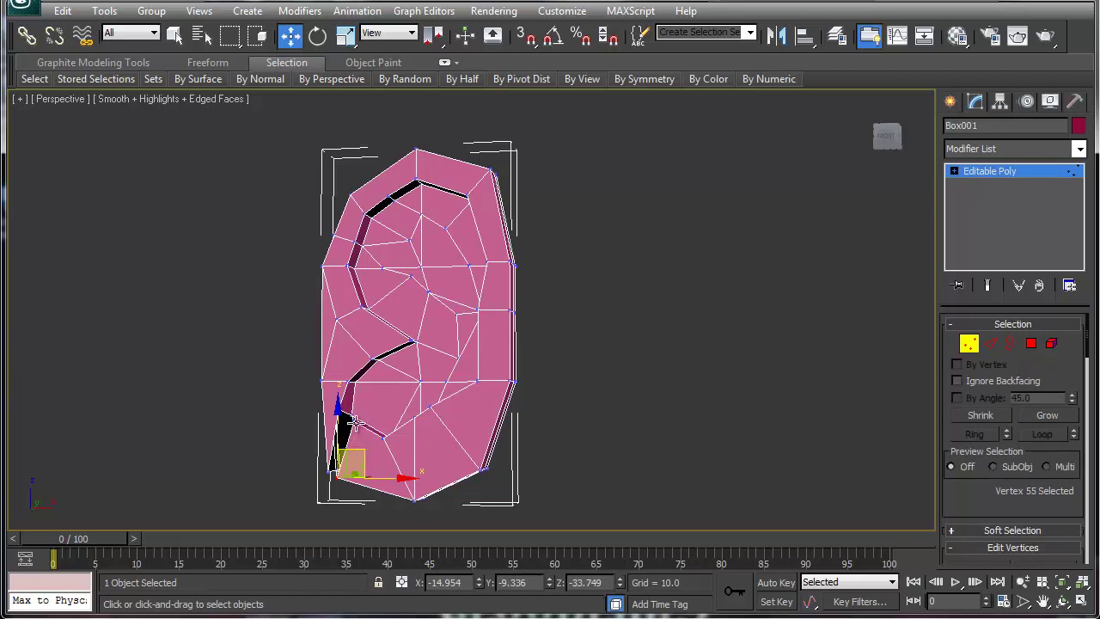
click(355, 423)
click(343, 415)
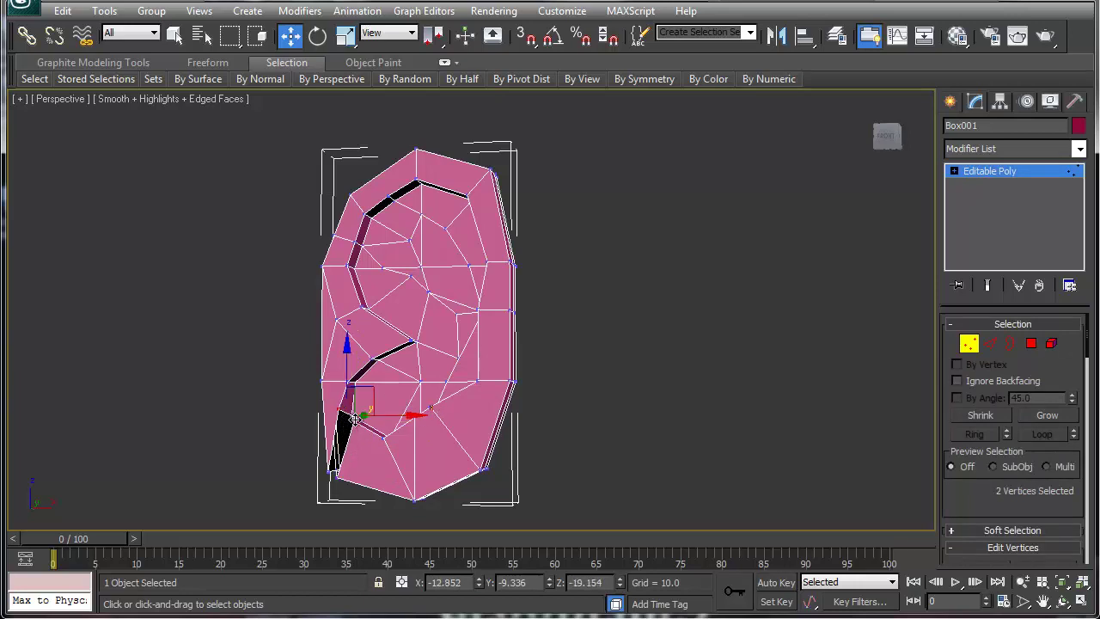
click(331, 471)
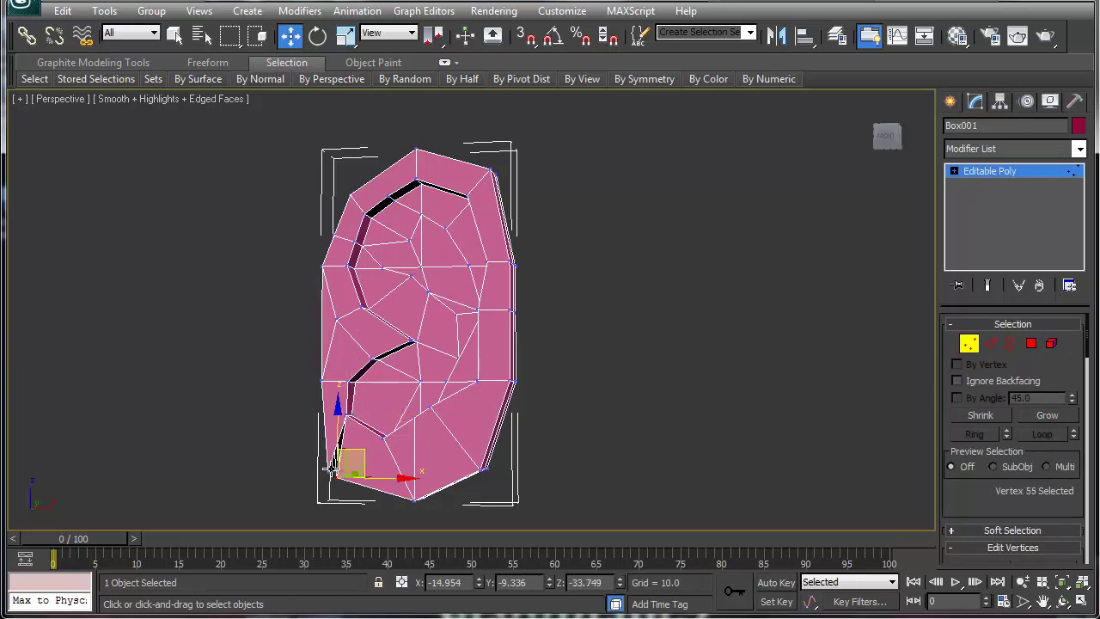
ctrl+click(331, 468)
key(ctrl+alt+c)
alt+middle_drag(336, 434, 423, 469)
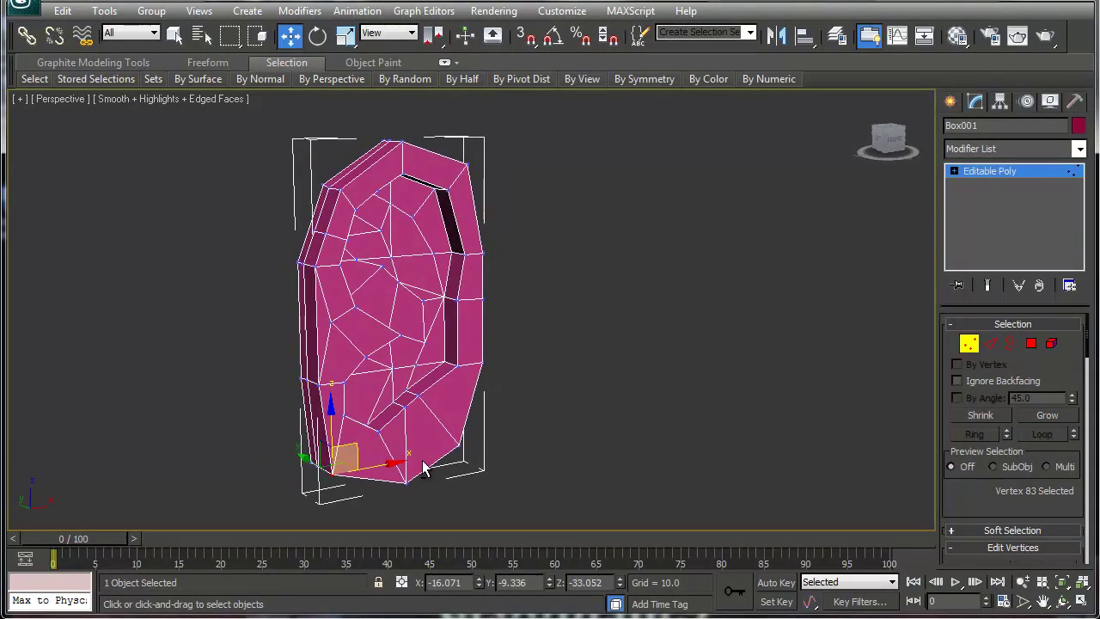
- Pull the two front vertices of the left-edge section's upper seam away from the upper rim to open the seam
click(330, 315)
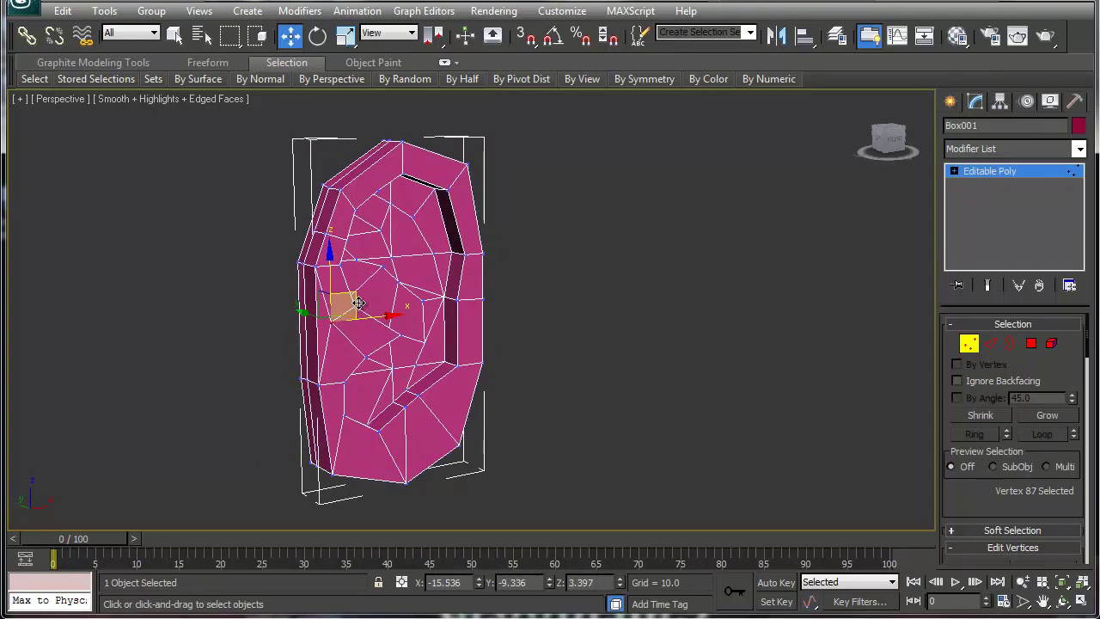
drag(356, 306, 320, 296)
click(315, 269)
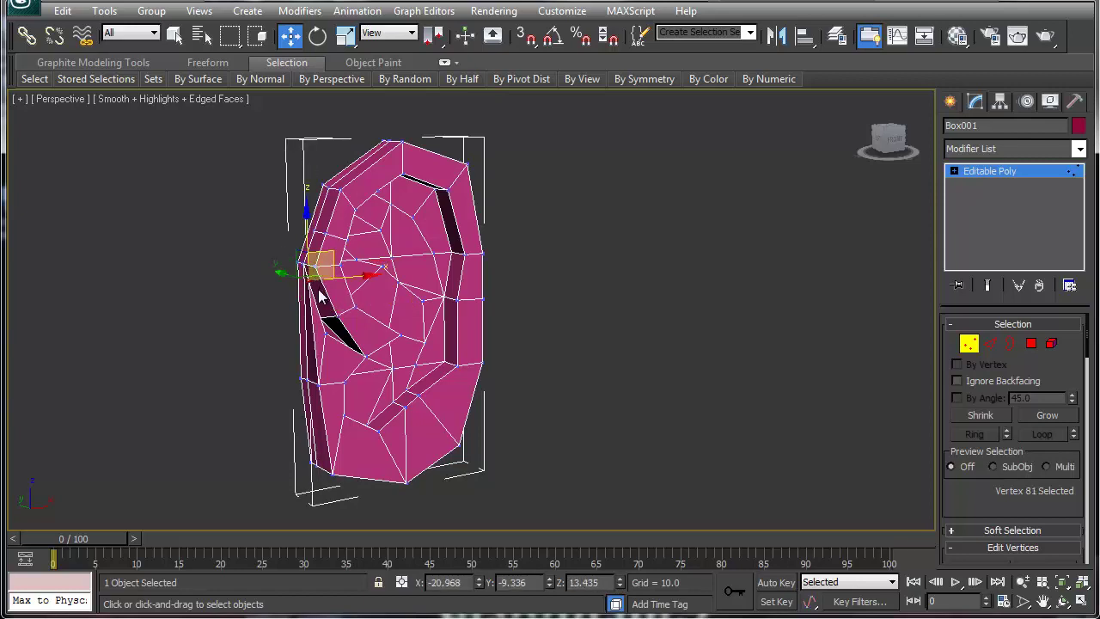
- Delete the two facing inner wall polygons in the opened seam on the upper-left edge
key(4)
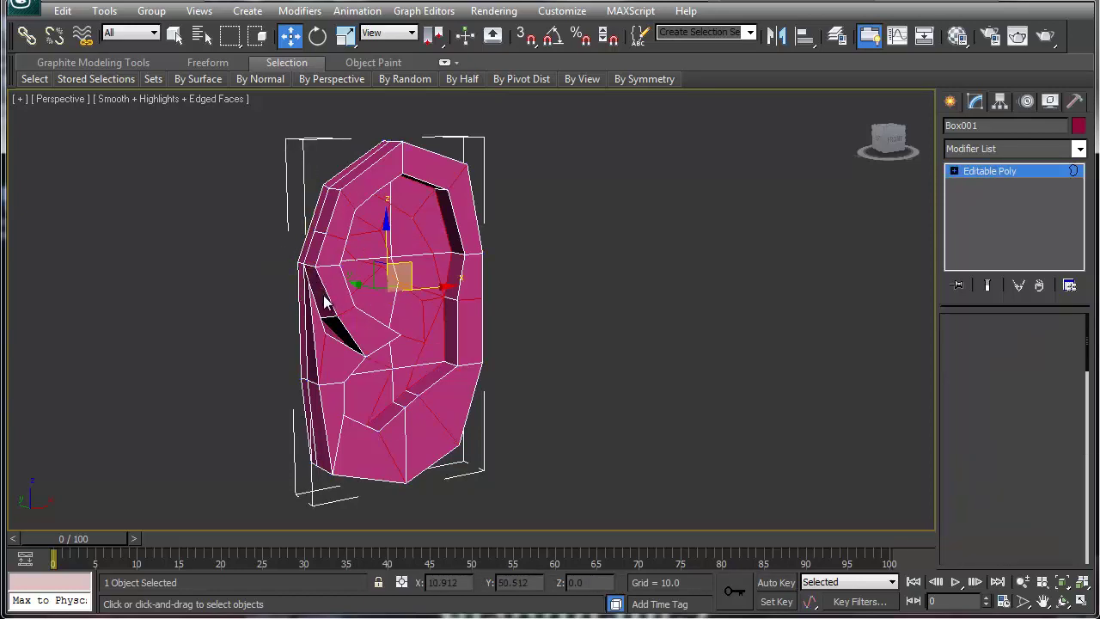
click(323, 298)
alt+middle_drag(407, 362, 324, 365)
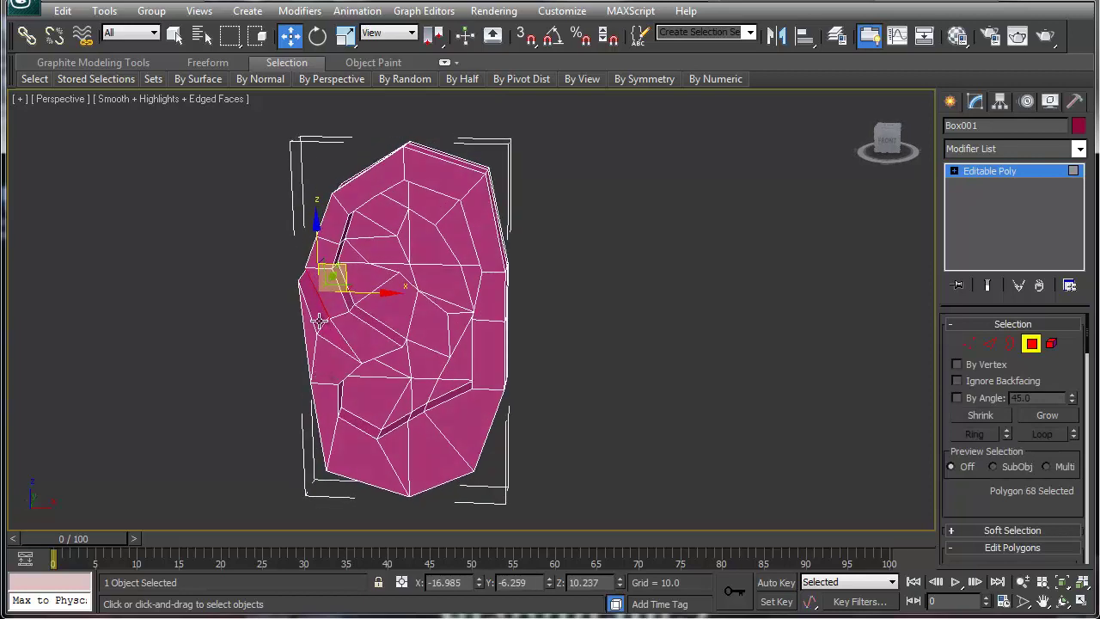
ctrl+click(317, 317)
key(Delete)
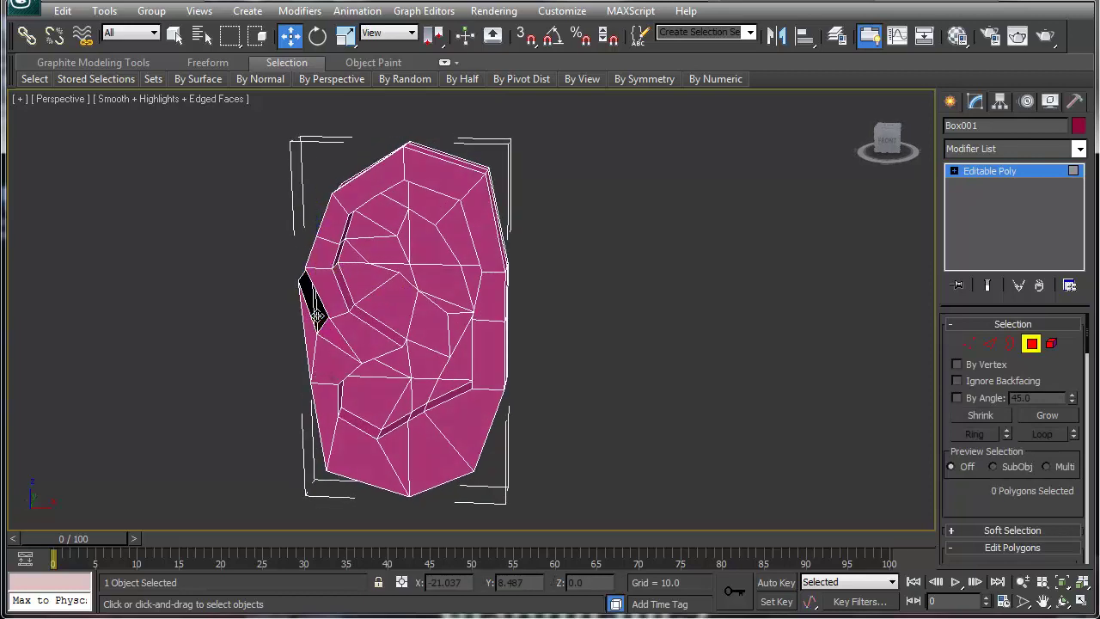
- Close the opened seam on the upper-left edge by collapsing its inner vertex pair and its outer vertex pair
alt+middle_drag(338, 387, 361, 366)
key(1)
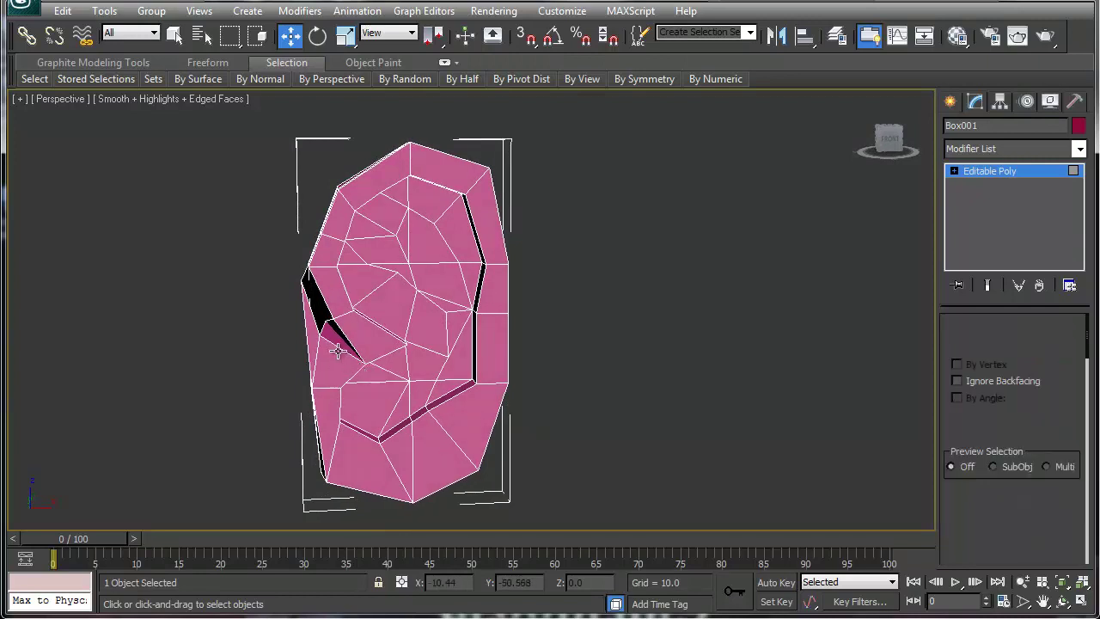
key(1)
click(318, 336)
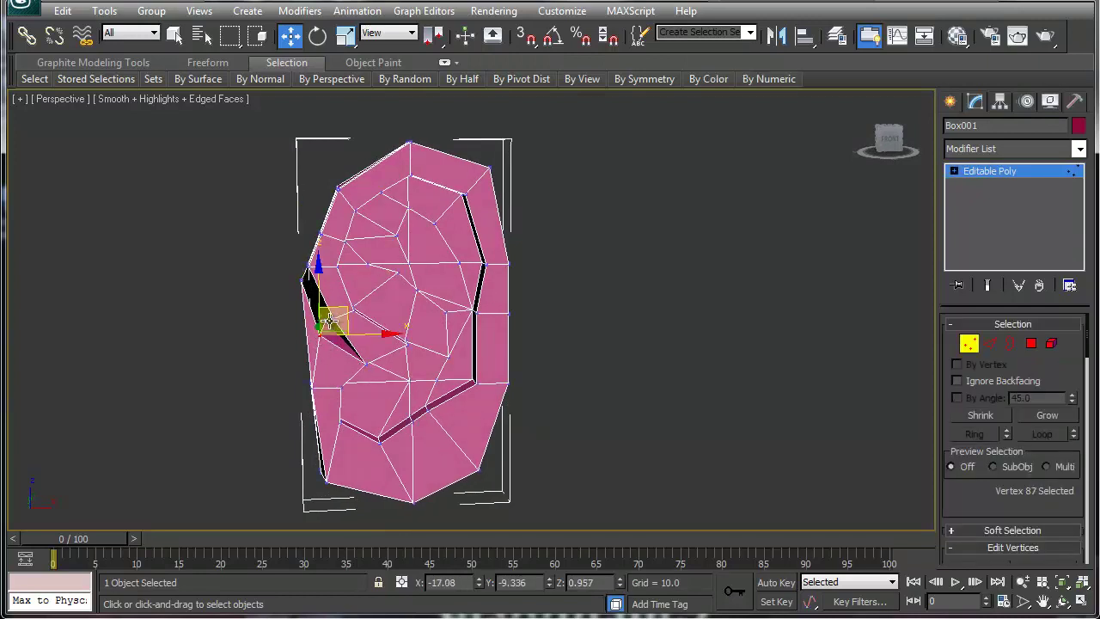
ctrl+click(331, 320)
drag(344, 319, 308, 268)
key(ctrl+alt+c)
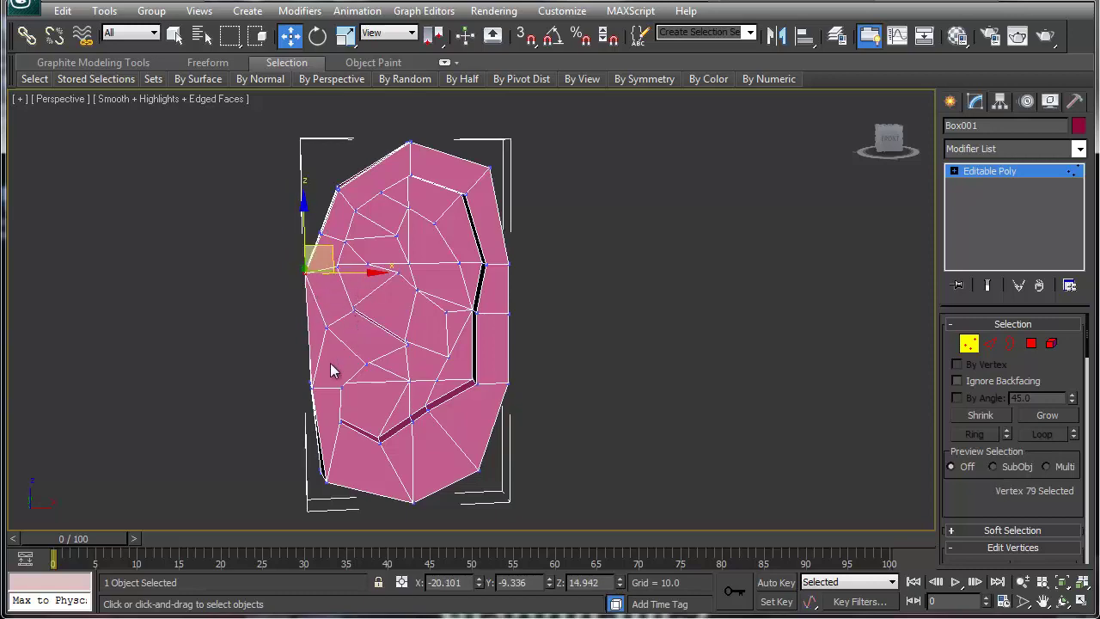
- Separate the front vertex below the left-edge fold, then push it and the fold's inner tip vertex back toward the ear's floor
alt+middle_drag(330, 363, 419, 354)
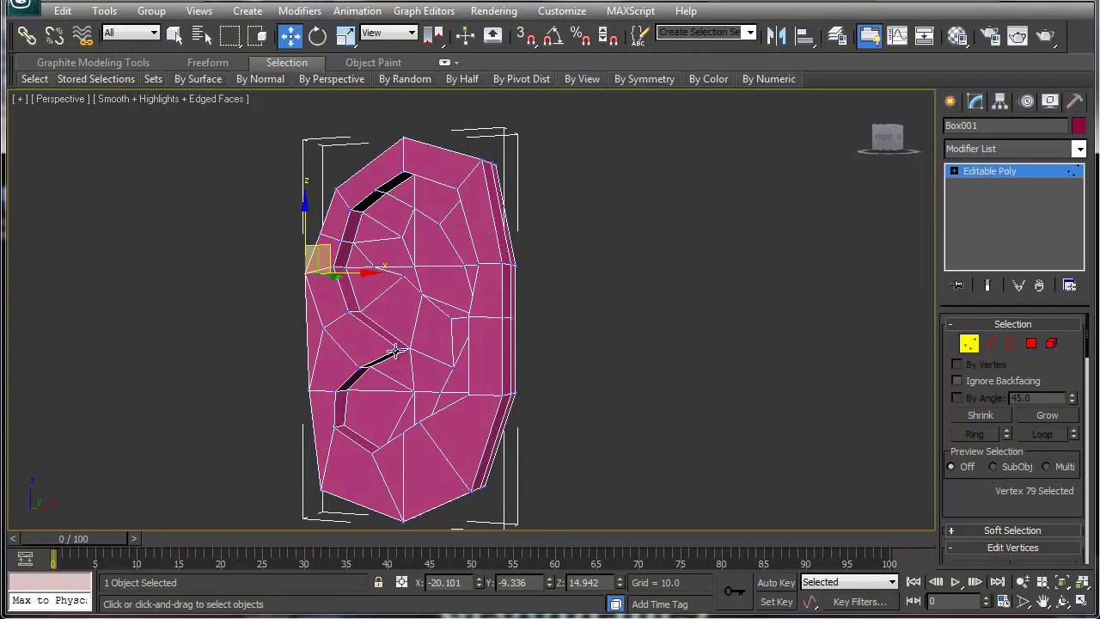
click(396, 351)
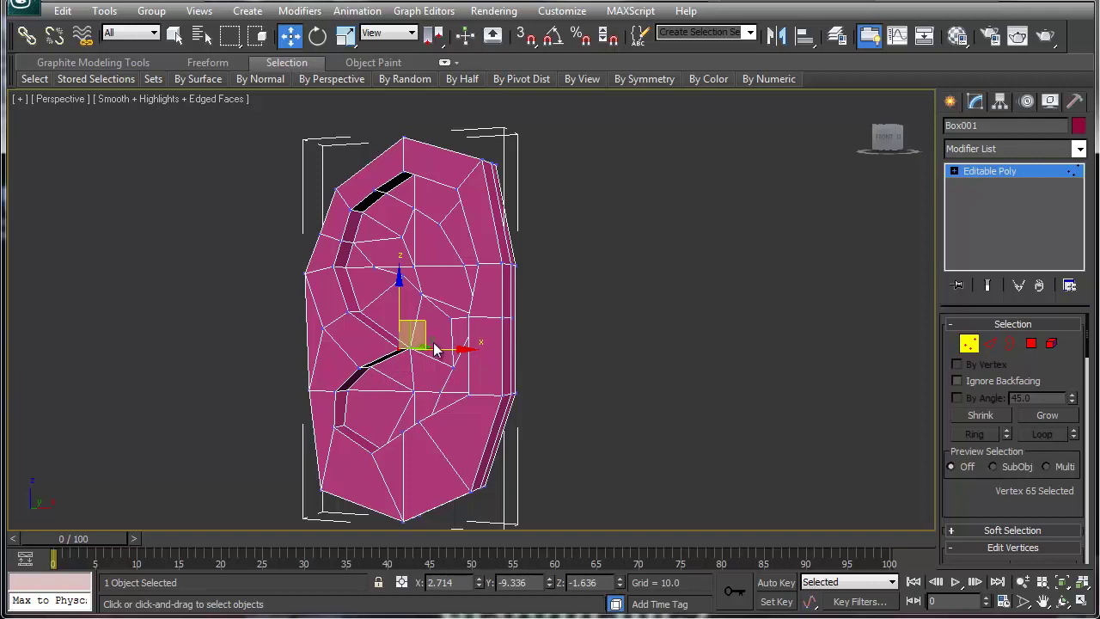
click(358, 366)
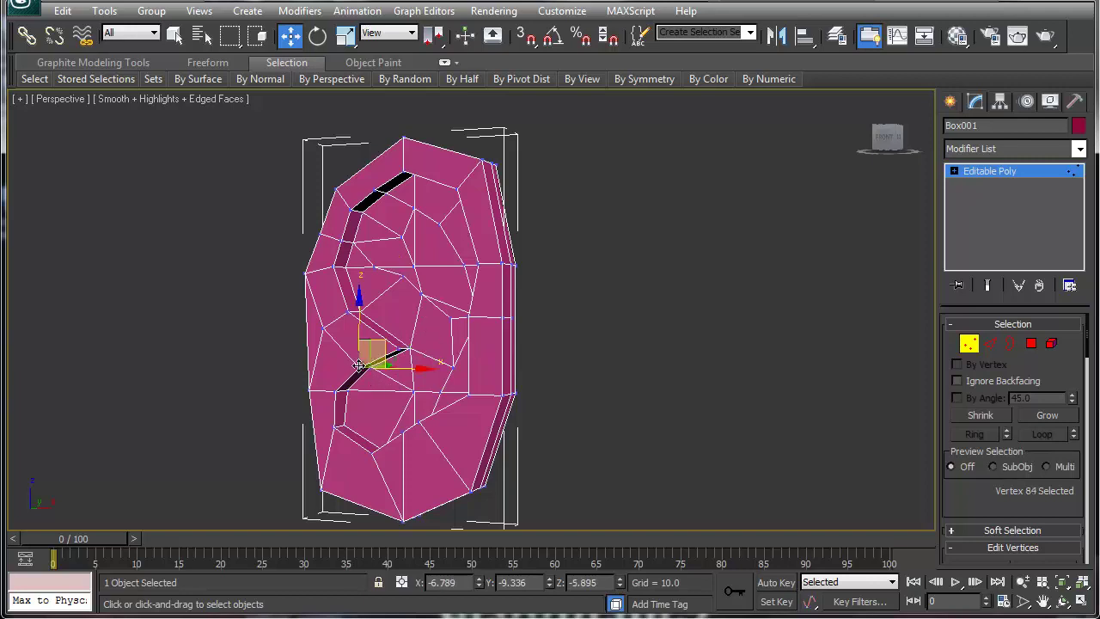
drag(385, 356, 379, 361)
click(378, 362)
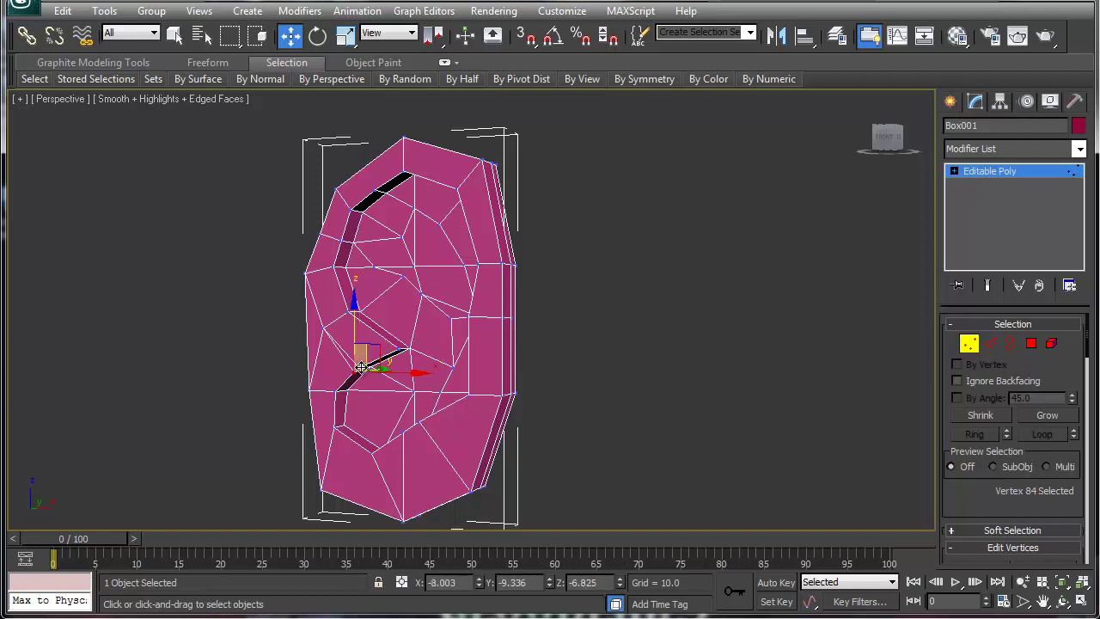
drag(383, 354, 388, 347)
ctrl+click(396, 351)
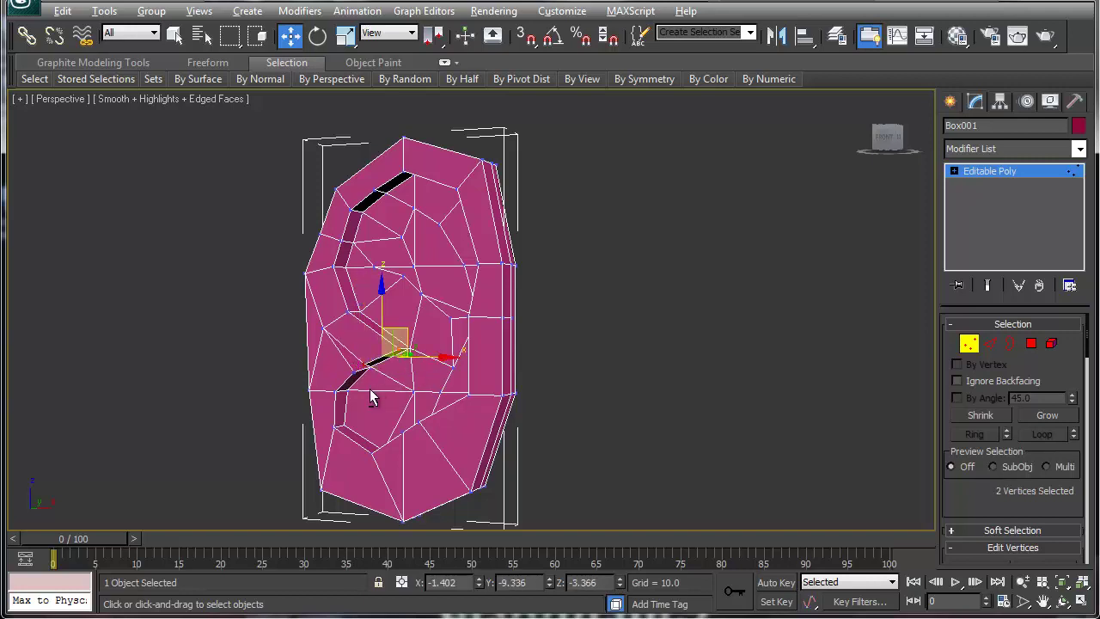
alt+middle_drag(370, 389, 292, 393)
drag(409, 358, 428, 355)
mouse_move(358, 393)
alt+middle_down()
mouse_move(437, 400)
mouse_move(419, 401)
alt+middle_up()
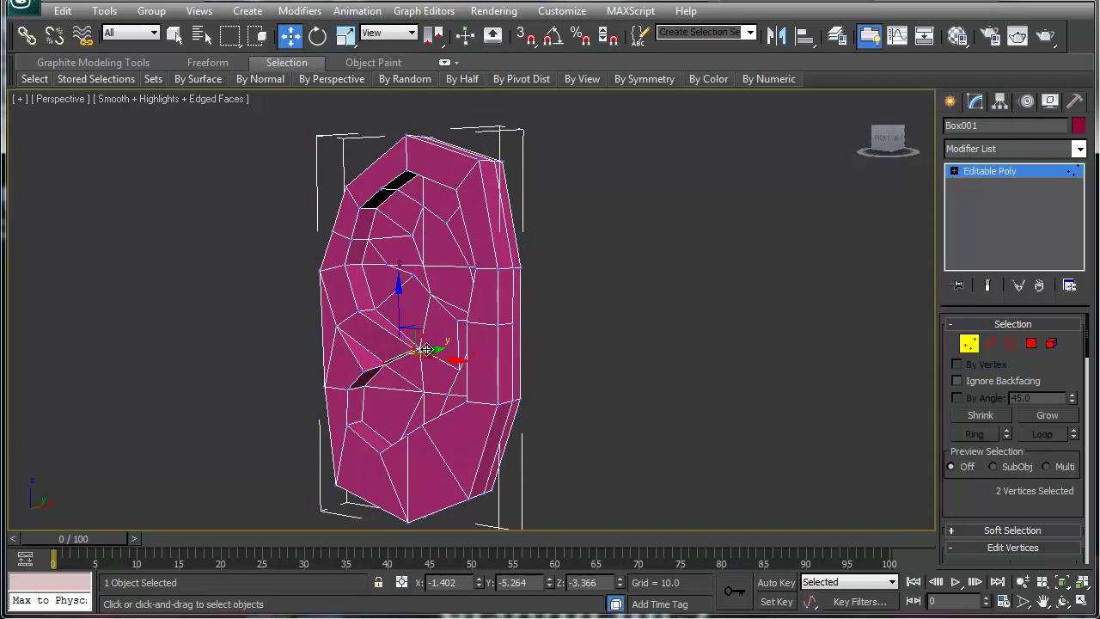
- Collapse the vertex pair at the left-edge fold's inner tip and the neighbouring pair beside it into the ear's floor
click(449, 340)
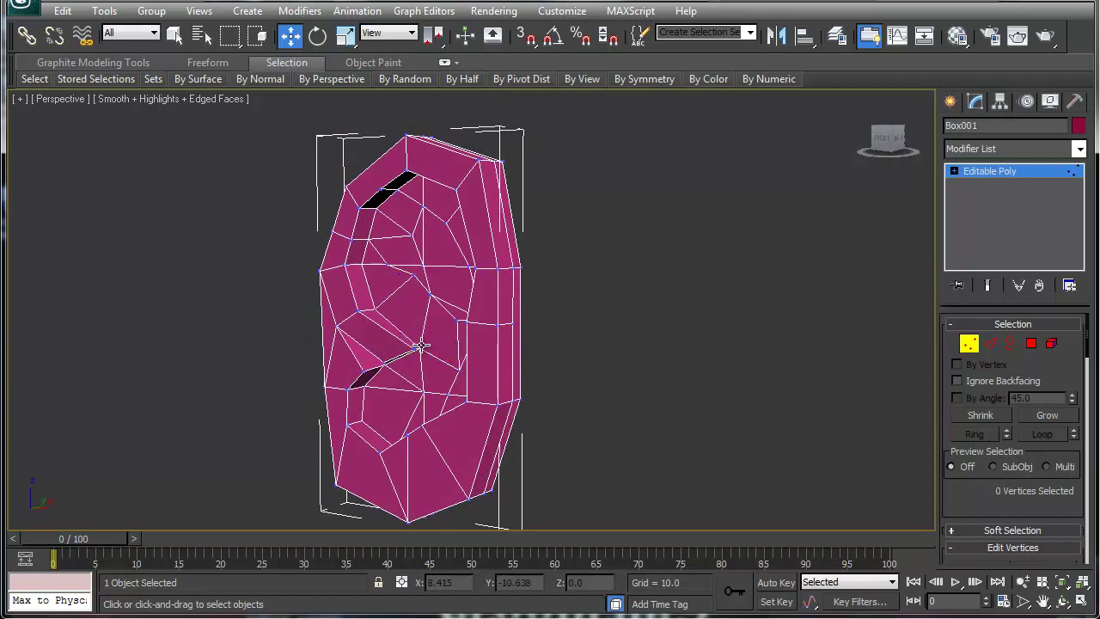
click(420, 346)
ctrl+click(415, 350)
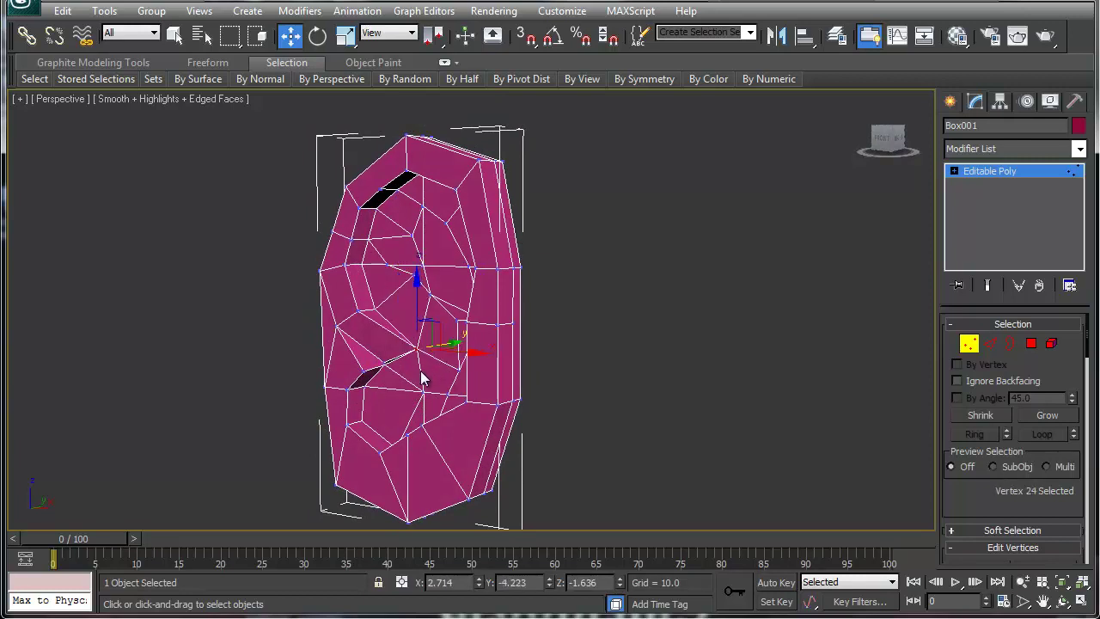
mouse_move(401, 385)
alt+middle_down()
mouse_move(425, 357)
mouse_move(409, 366)
alt+middle_up()
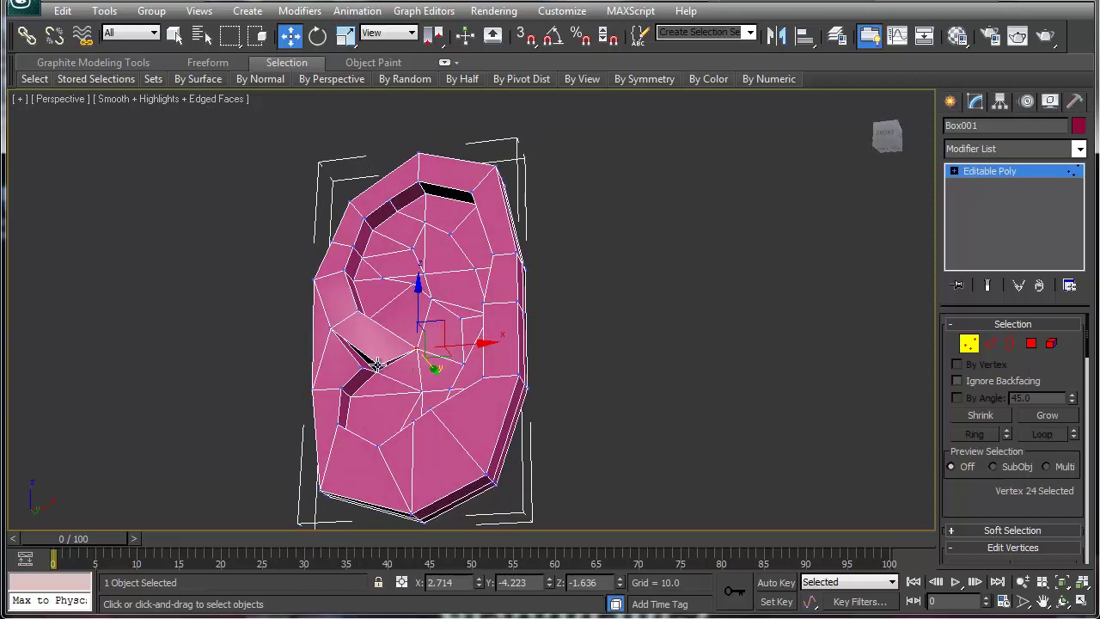
click(377, 365)
ctrl+click(377, 371)
key(ctrl+alt+c)
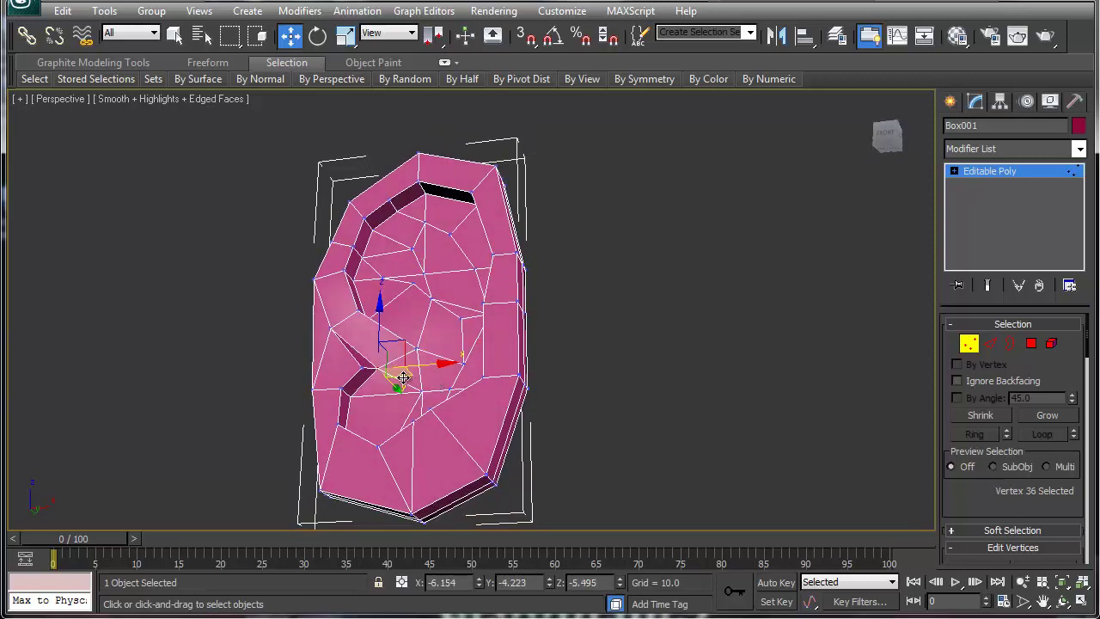
- Preview the ear with NURMS smoothing, compare the isoline and full mesh displays, and return to the unsmoothed mesh
alt+middle_drag(403, 377, 437, 404)
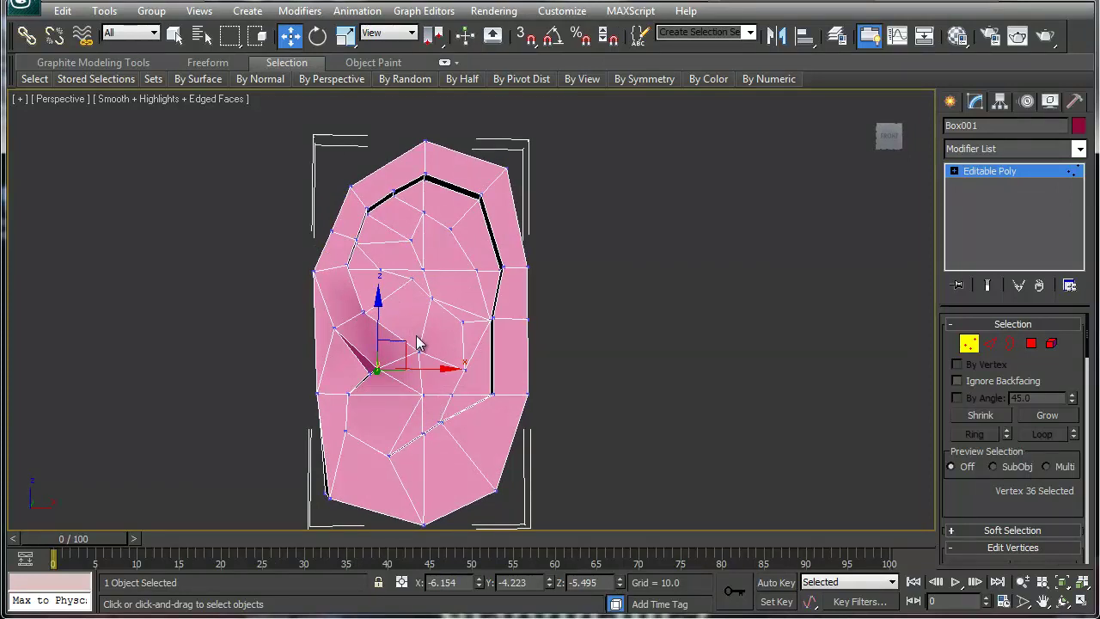
key(ctrl+BackSpace)
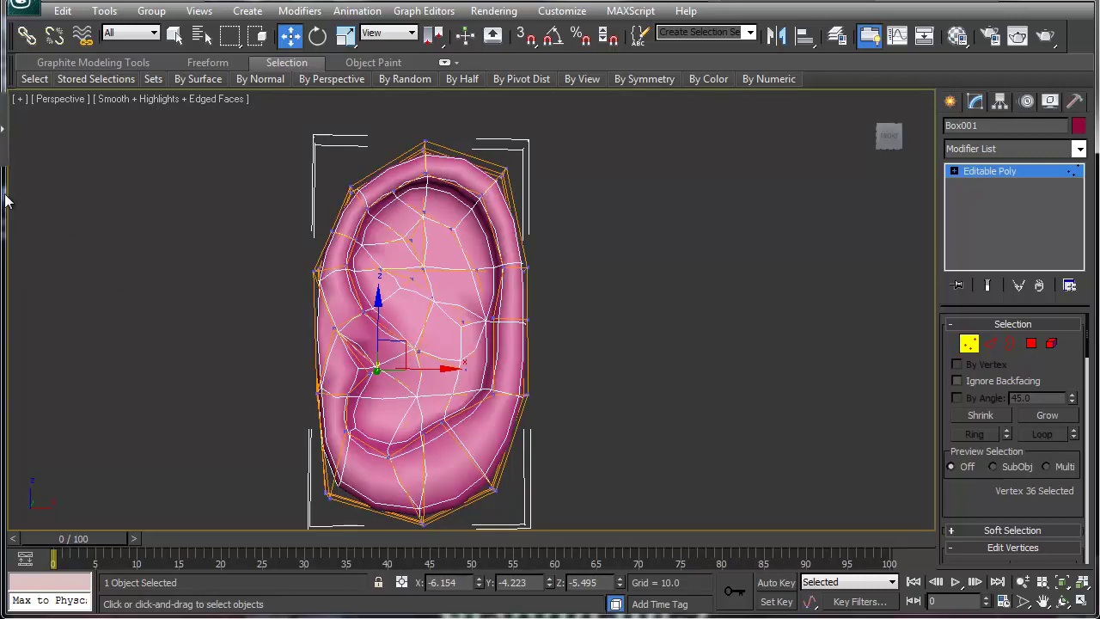
key(ctrl+BackSpace)
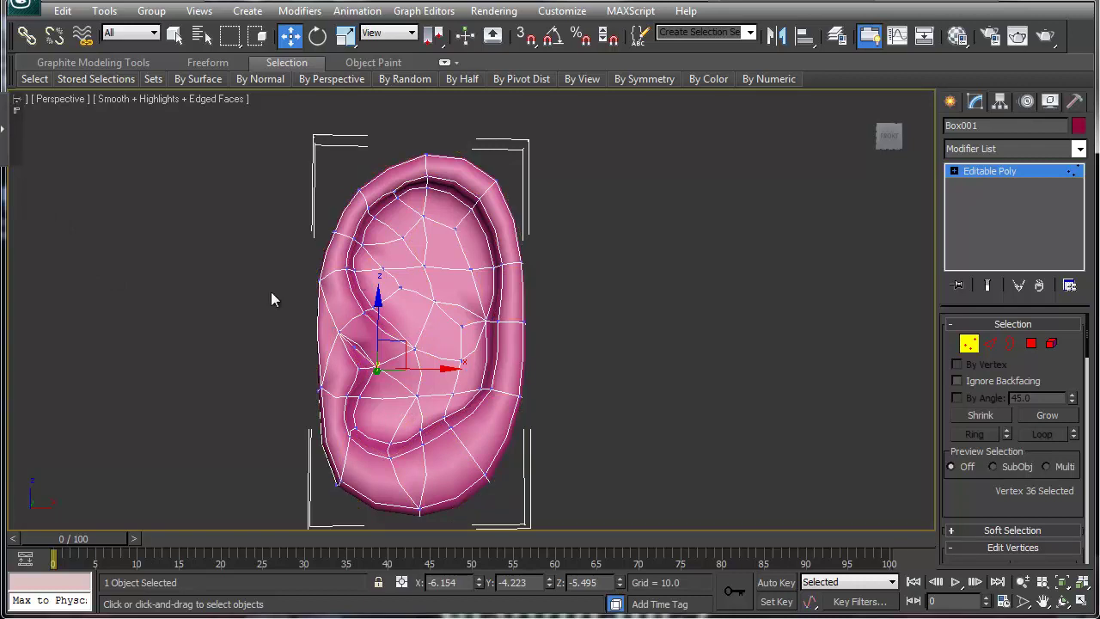
click(16, 105)
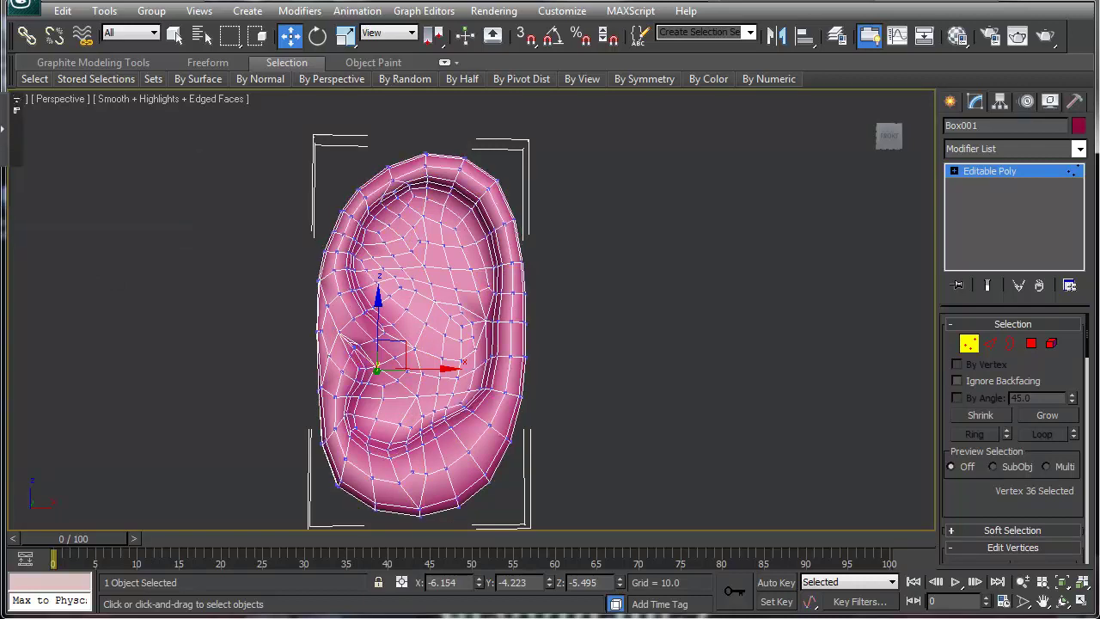
key(ctrl+z)
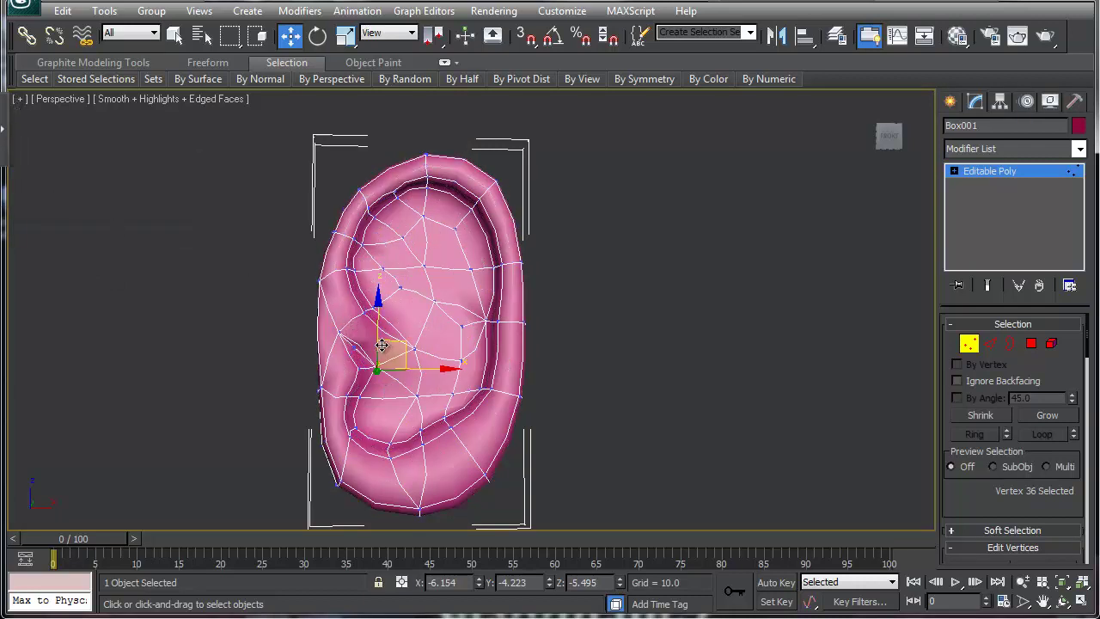
alt+middle_drag(420, 381, 377, 370)
key(ctrl+z)
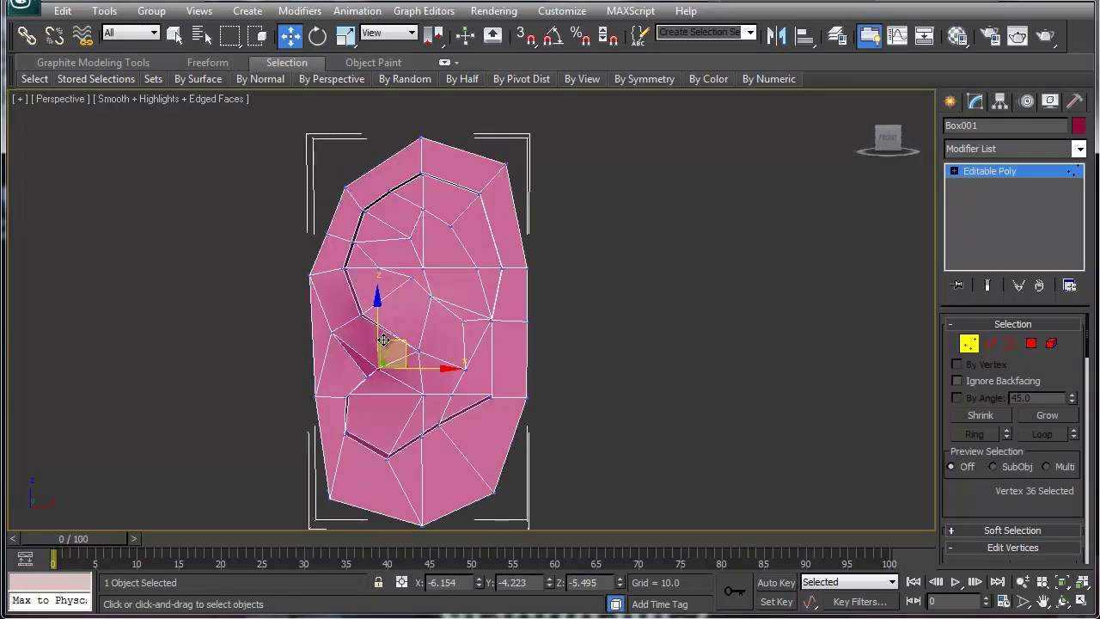
- Extrude the forked band of eleven floor polygons, running from the upper-left branches down the inner right side, slightly outward
mouse_move(393, 323)
alt+middle_down()
mouse_move(412, 328)
mouse_move(397, 329)
alt+middle_up()
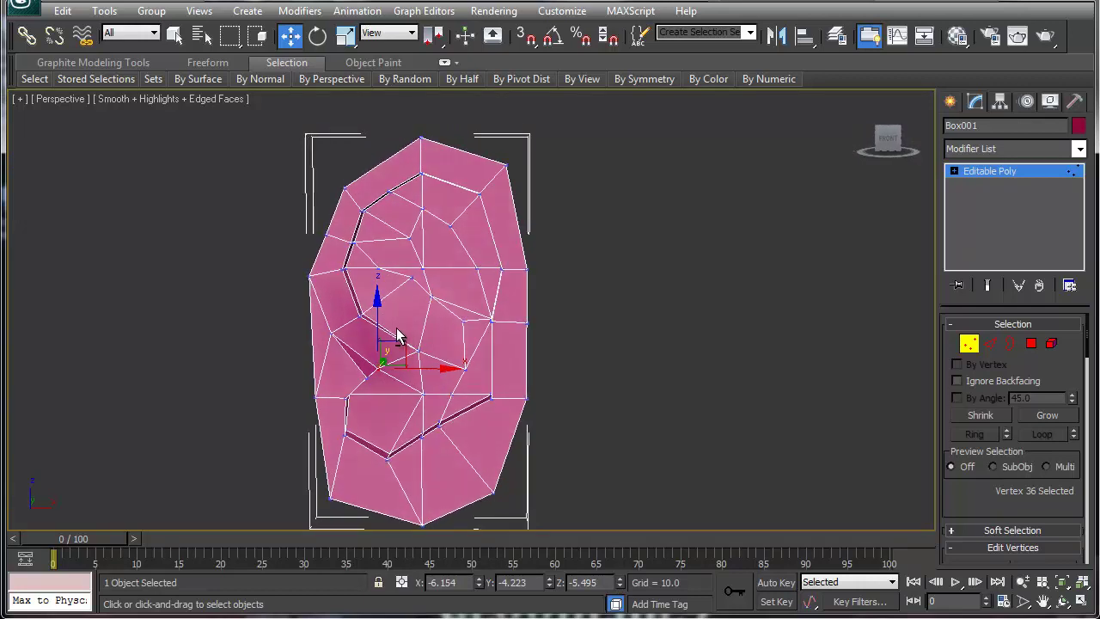
key(4)
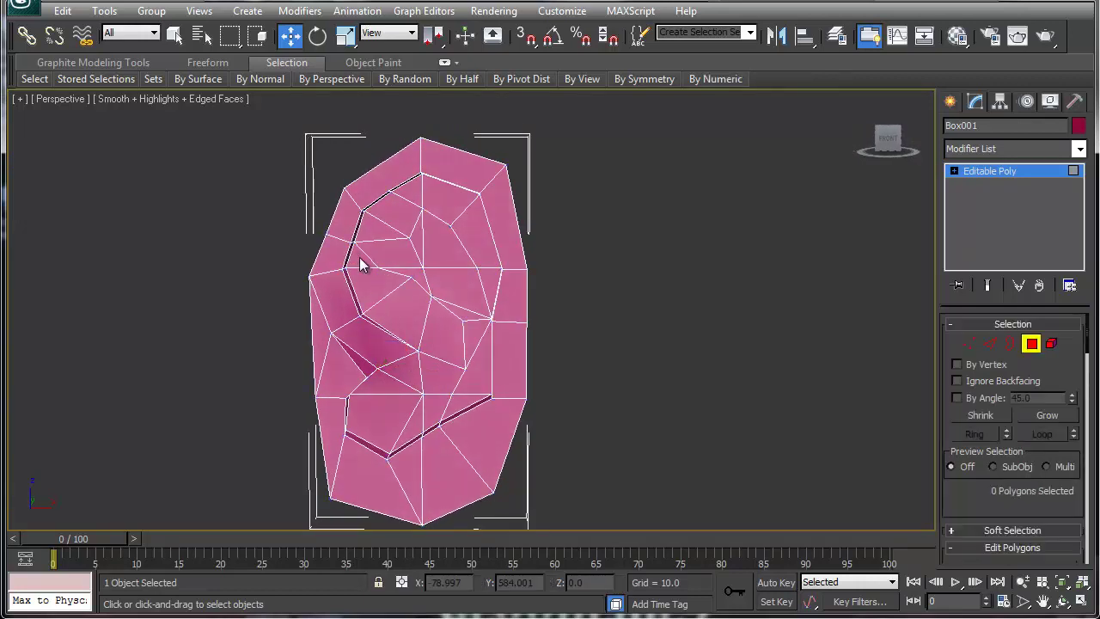
click(361, 258)
ctrl+click(393, 251)
ctrl+click(399, 212)
ctrl+click(427, 234)
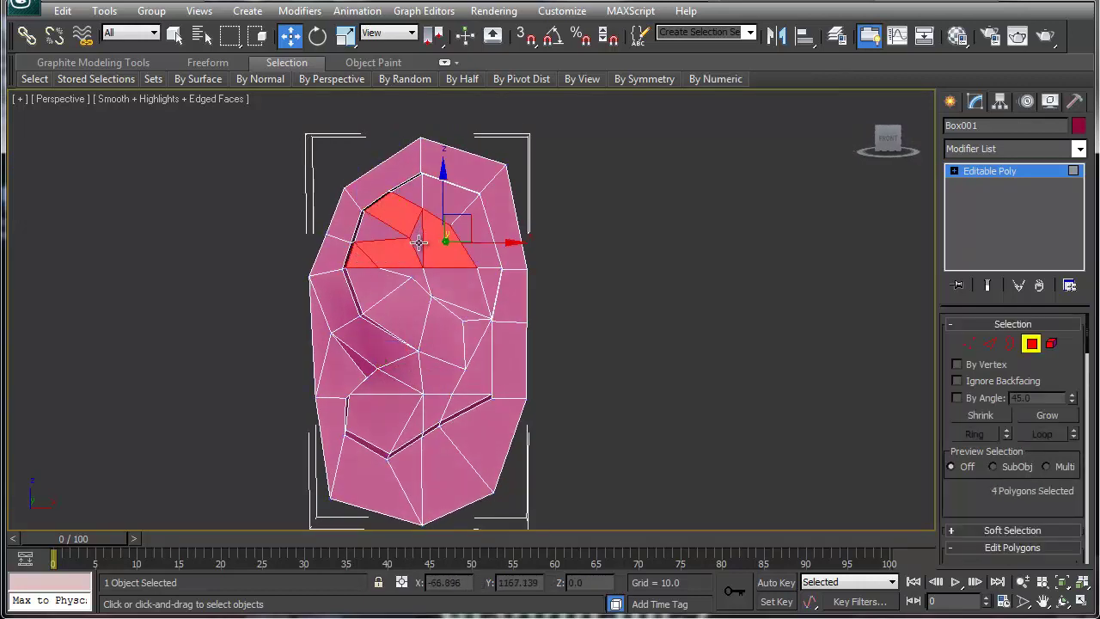
ctrl+click(420, 244)
ctrl+click(420, 277)
ctrl+click(449, 287)
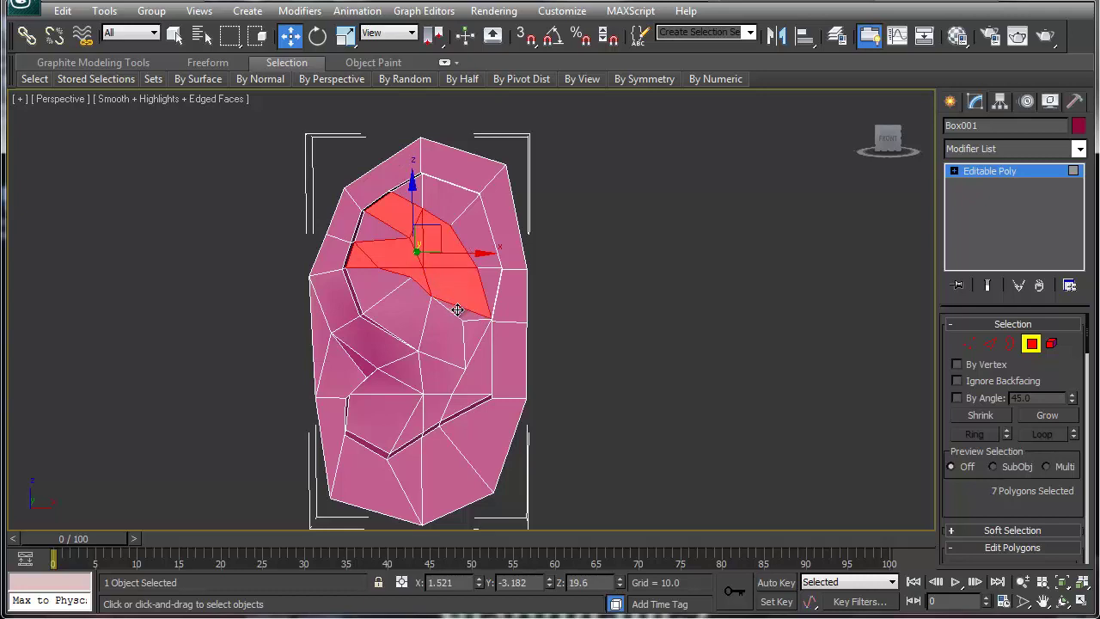
ctrl+click(458, 311)
ctrl+click(468, 334)
ctrl+click(479, 364)
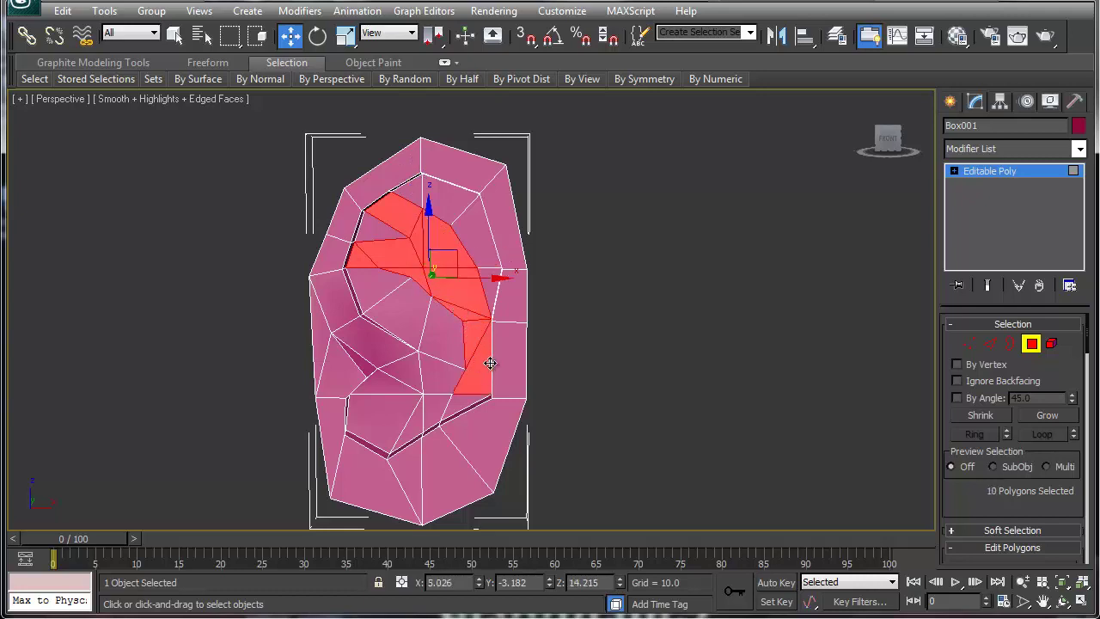
alt+middle_drag(449, 373, 480, 373)
ctrl+click(462, 371)
right_click(456, 357)
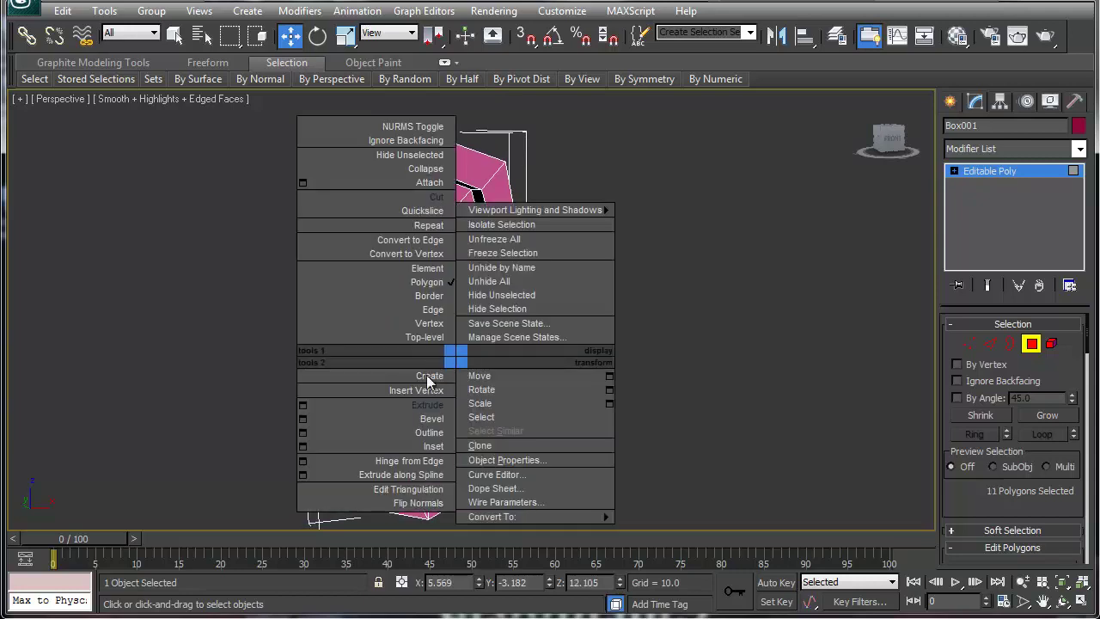
click(416, 405)
drag(462, 373, 464, 361)
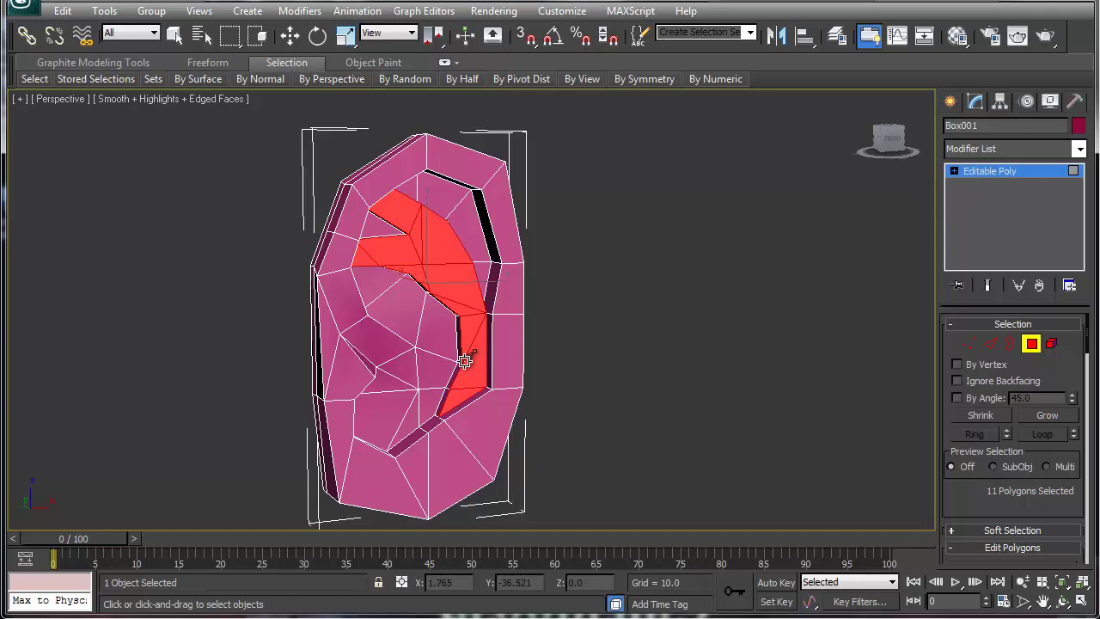
drag(474, 359, 476, 354)
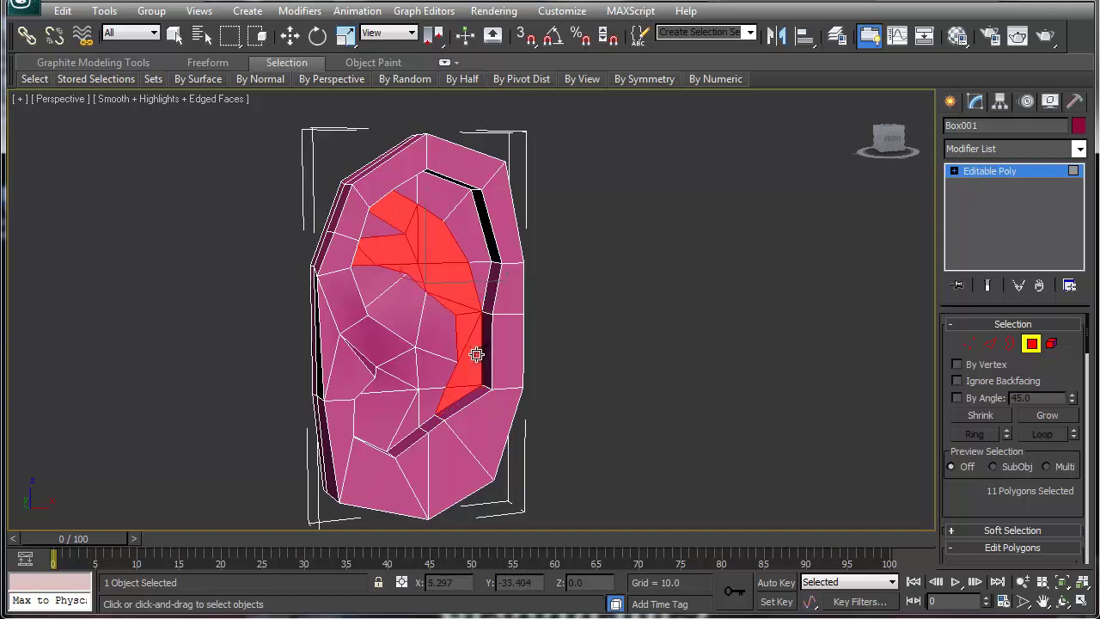
right_click(460, 315)
- Bevel the extruded forked band so its front face rises slightly and narrows
right_click(457, 315)
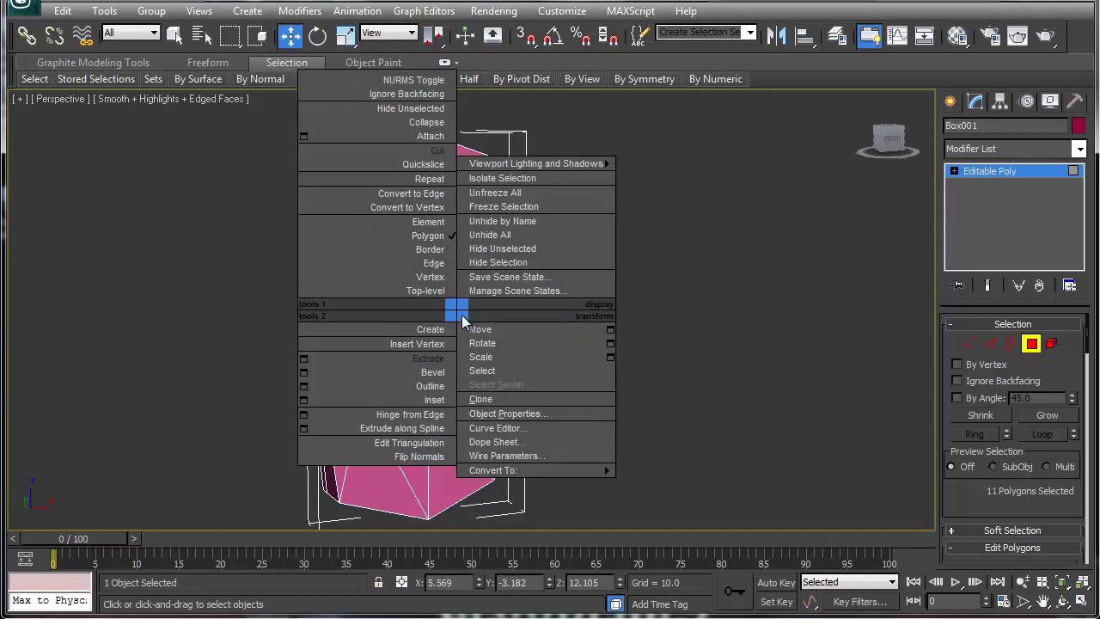
click(437, 368)
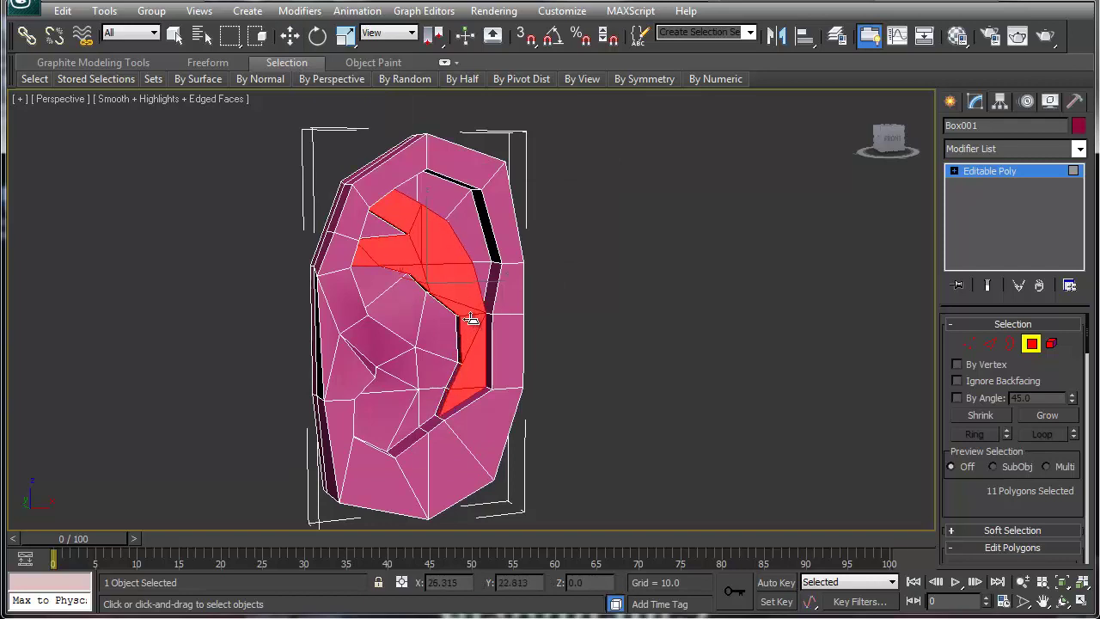
drag(471, 316, 471, 322)
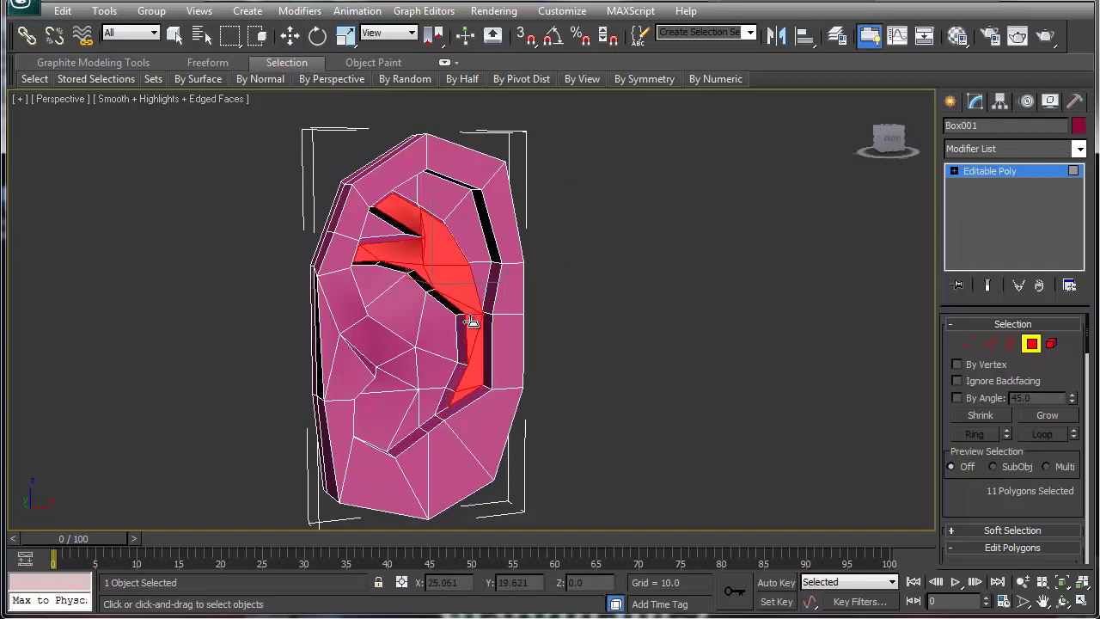
- Move the front vertex where the ridge's two upper branches meet back to the left, and remove the overlapping vertical edge beside it
alt+middle_drag(476, 356, 439, 354)
key(1)
key(w)
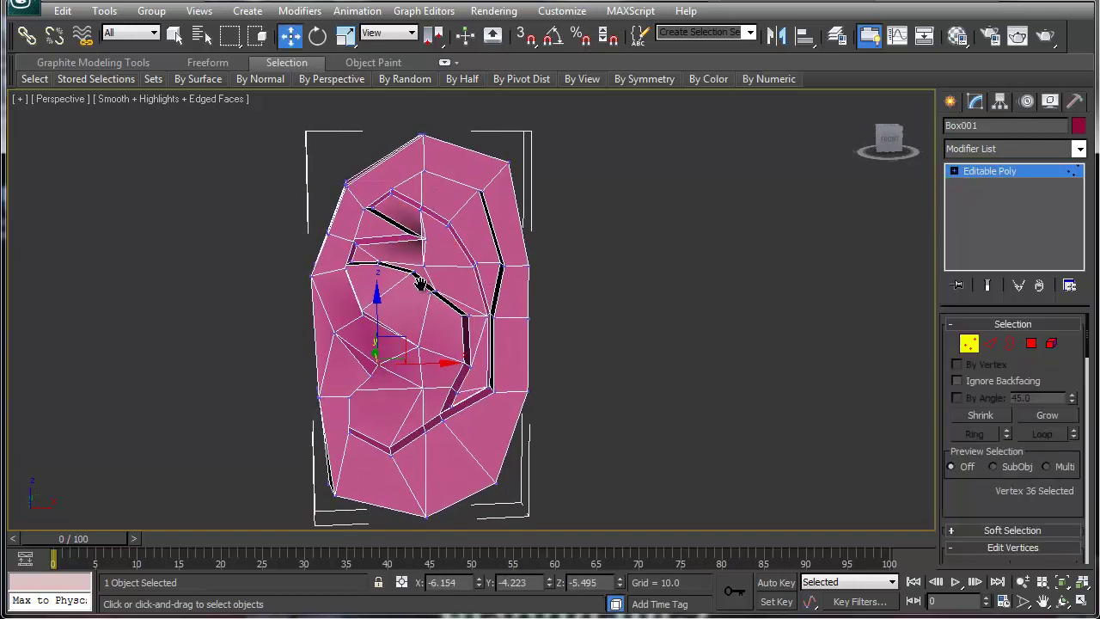
scroll(424, 315, up, 5)
click(369, 235)
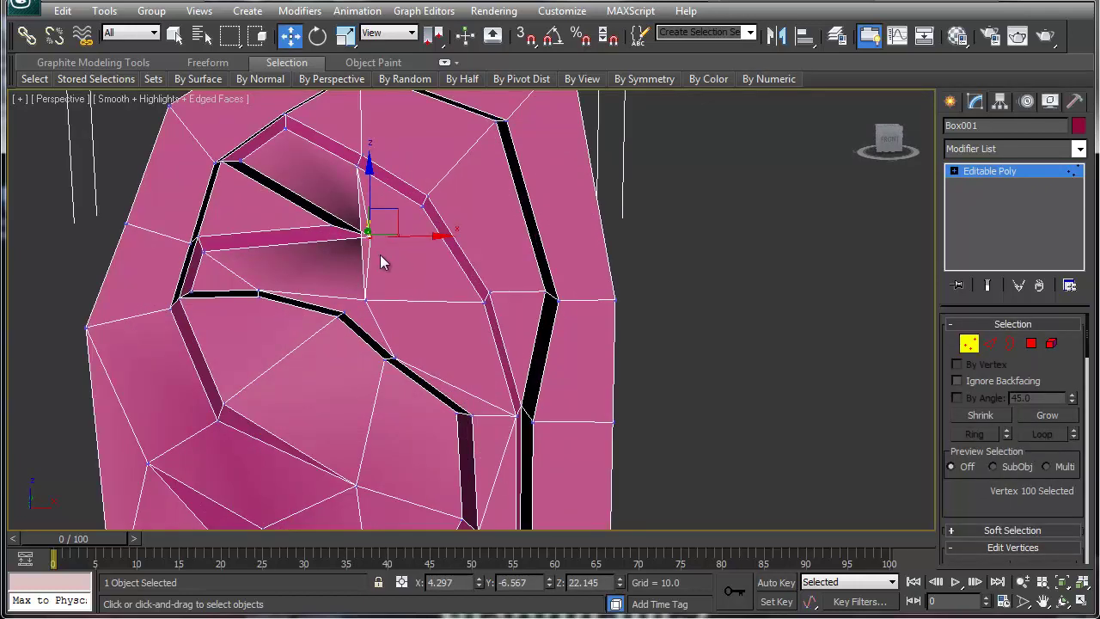
drag(394, 222, 379, 211)
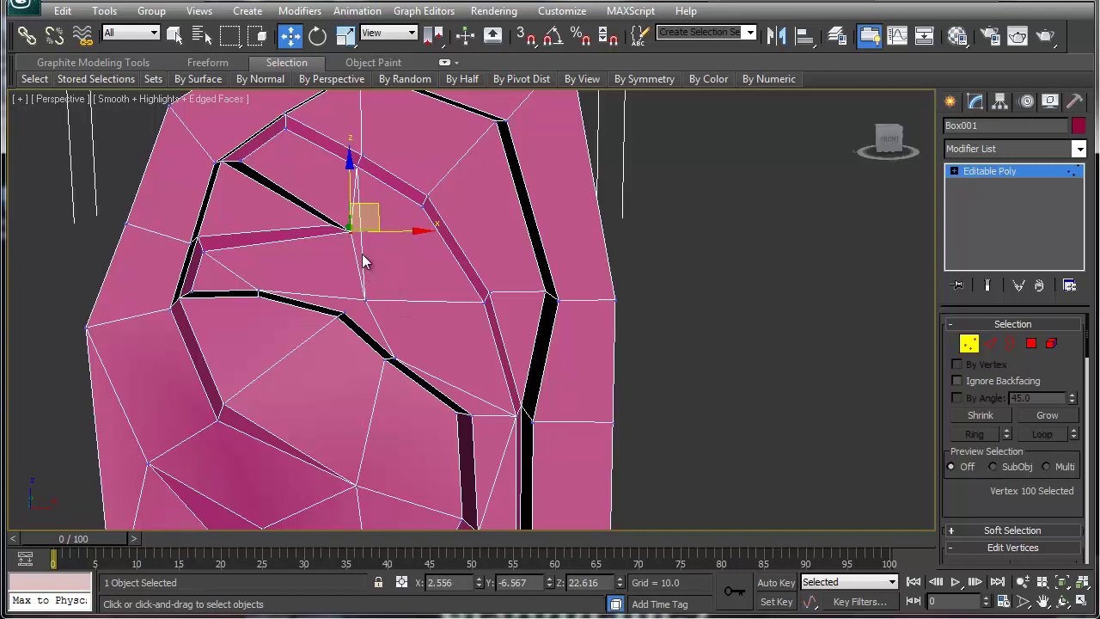
key(2)
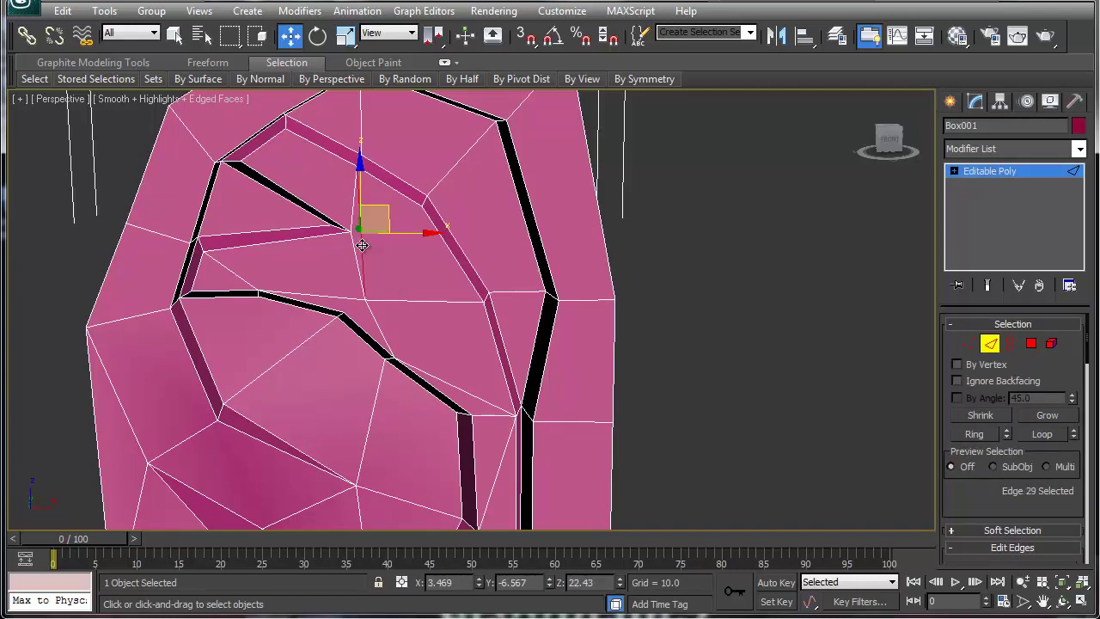
click(362, 246)
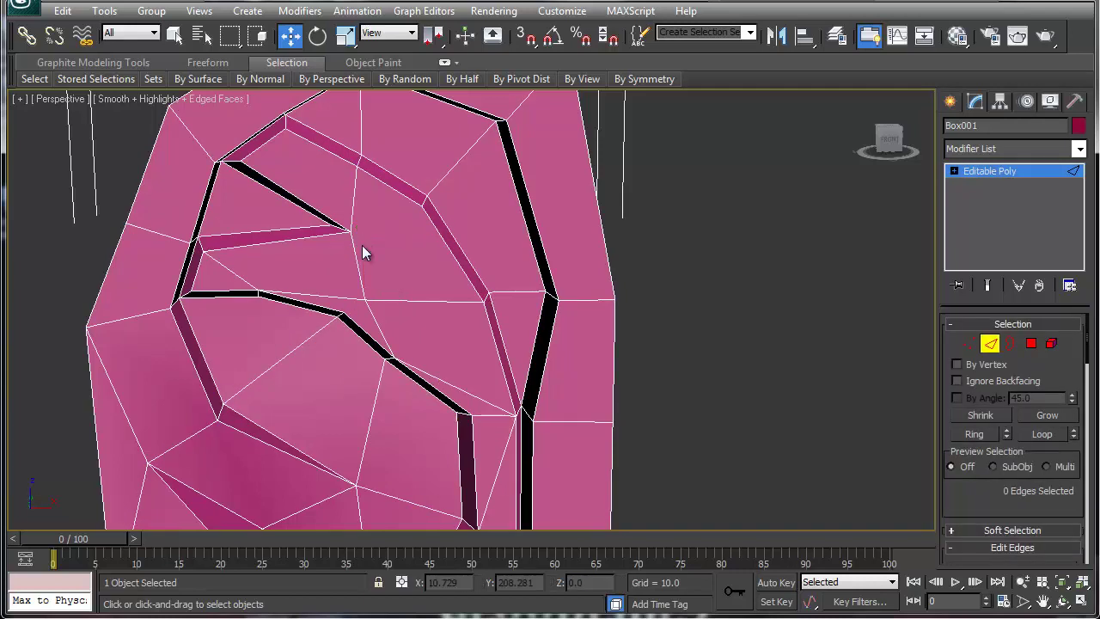
- Cut a diagonal edge across the ridge's front face from its central junction vertex to the upper-right outer vertex, and preview the smoothed ear
right_click(362, 245)
click(301, 83)
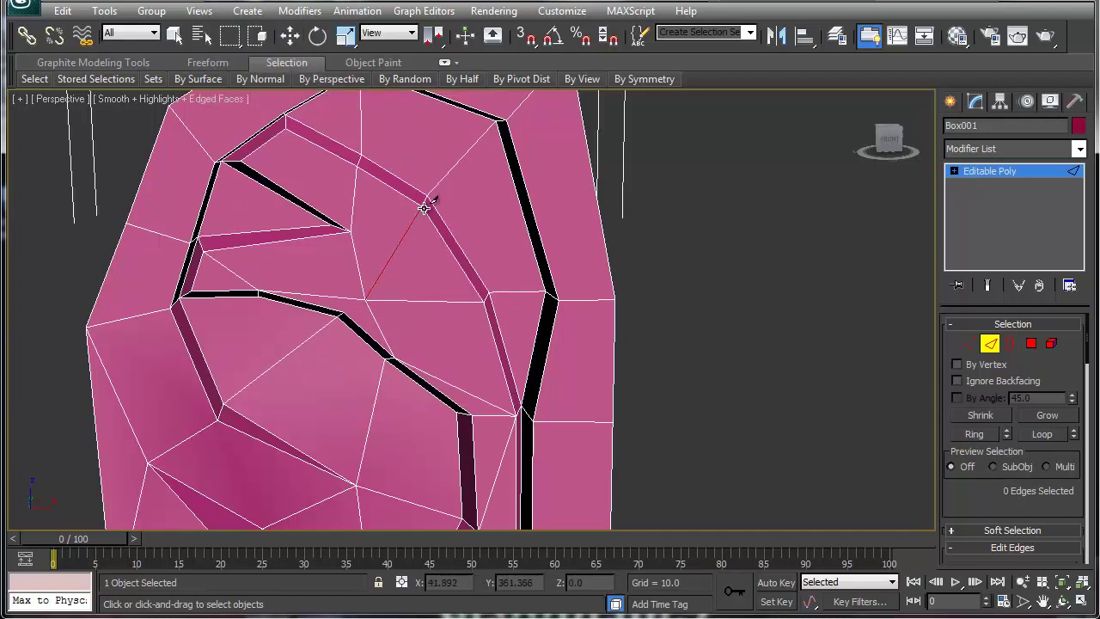
key(ctrl+q)
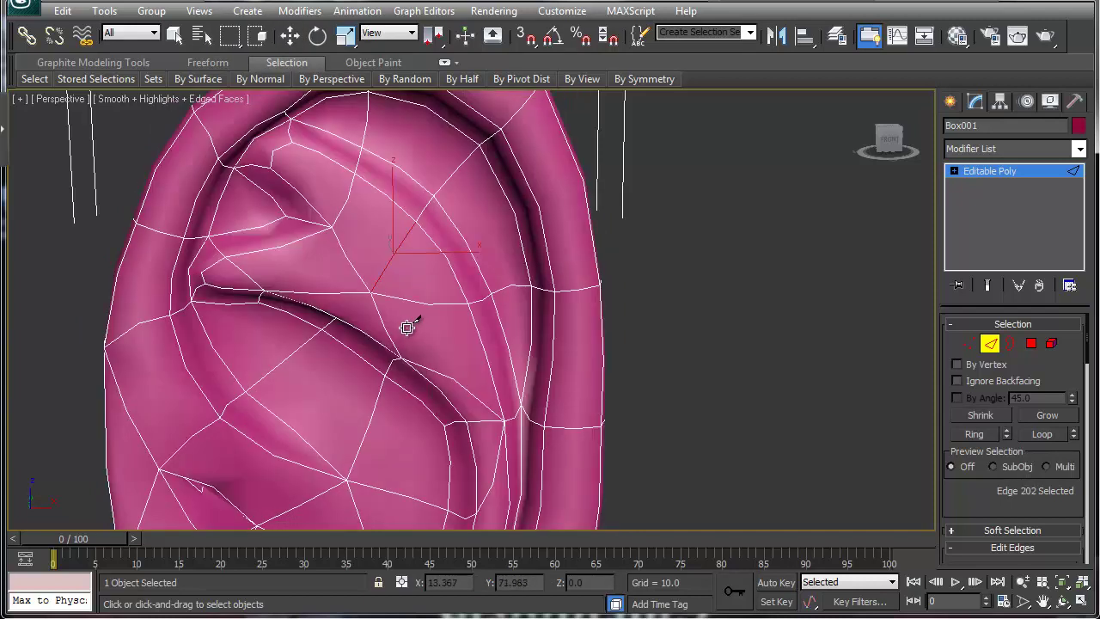
alt+middle_drag(400, 328, 438, 273)
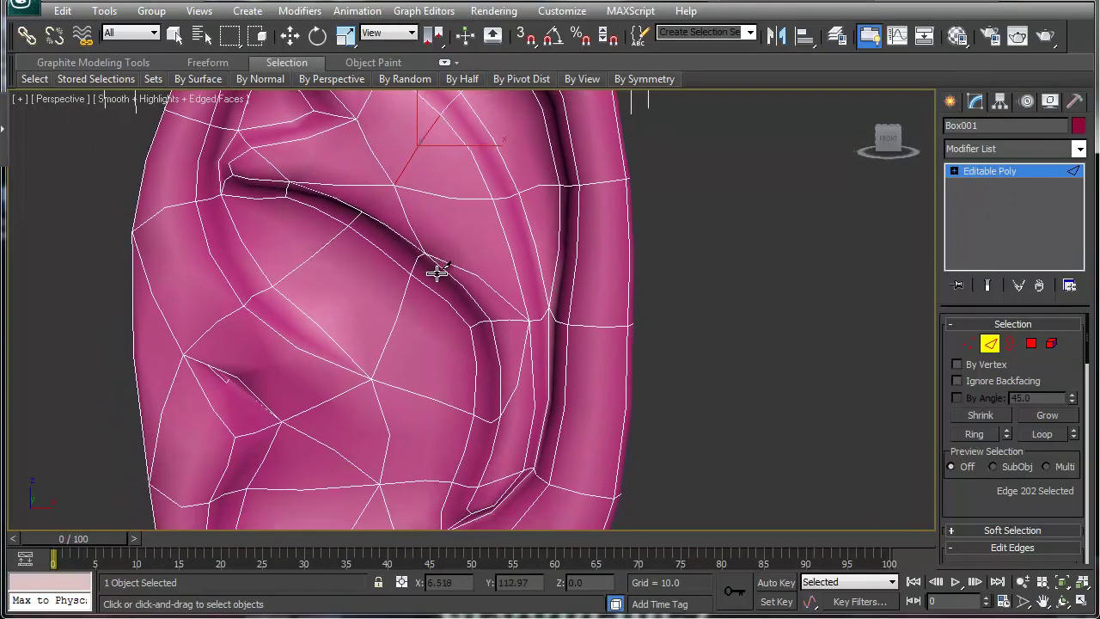
scroll(437, 272, down, 5)
alt+middle_drag(397, 383, 463, 386)
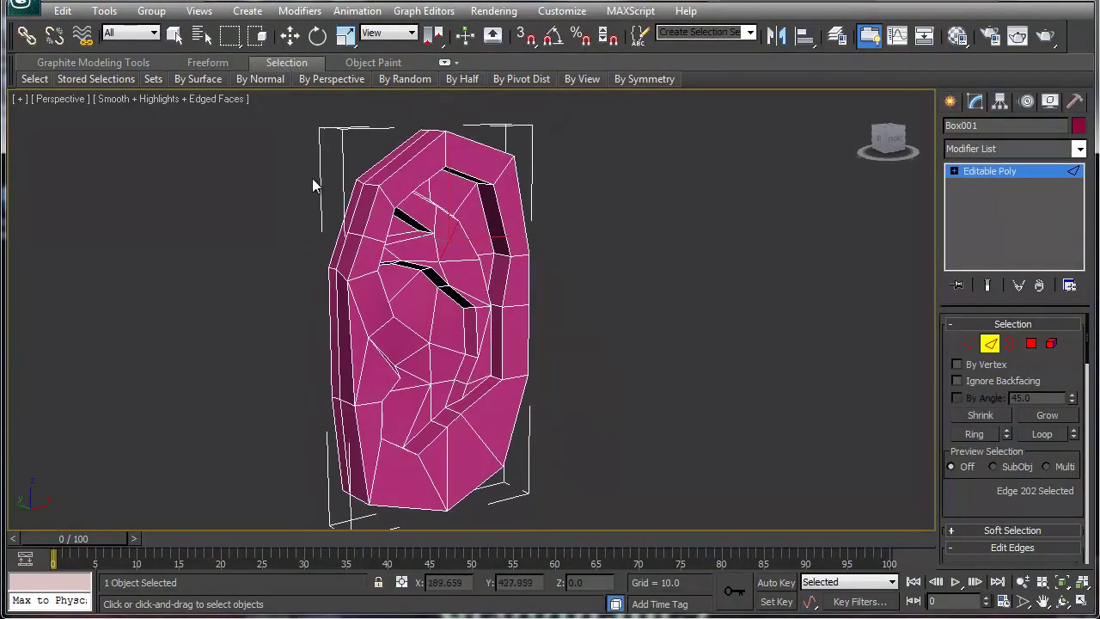
- Scale the full loop of twelve edges around the ear's outer side wall uniformly to about 108 percent, and check the smoothed result
key(2)
key(w)
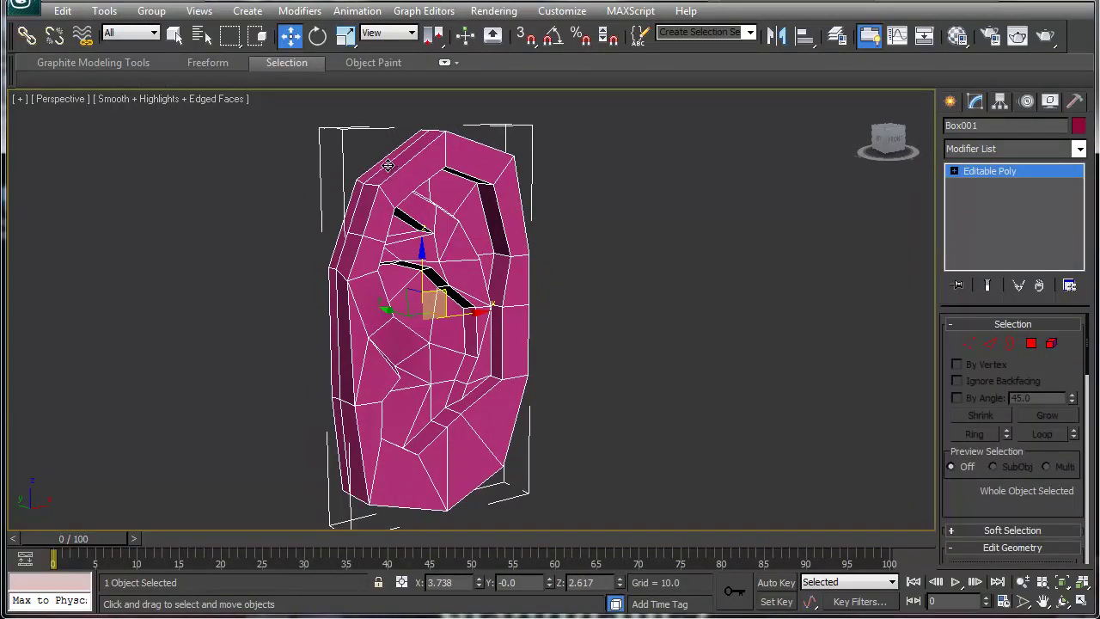
key(2)
click(389, 168)
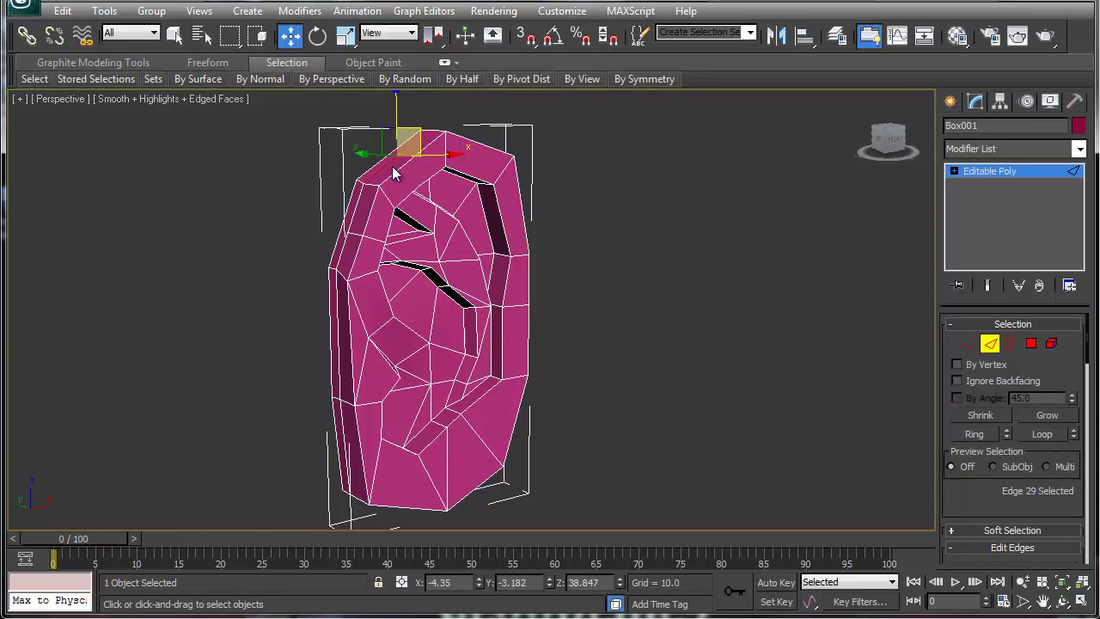
double_click(393, 174)
alt+middle_drag(456, 275, 293, 261)
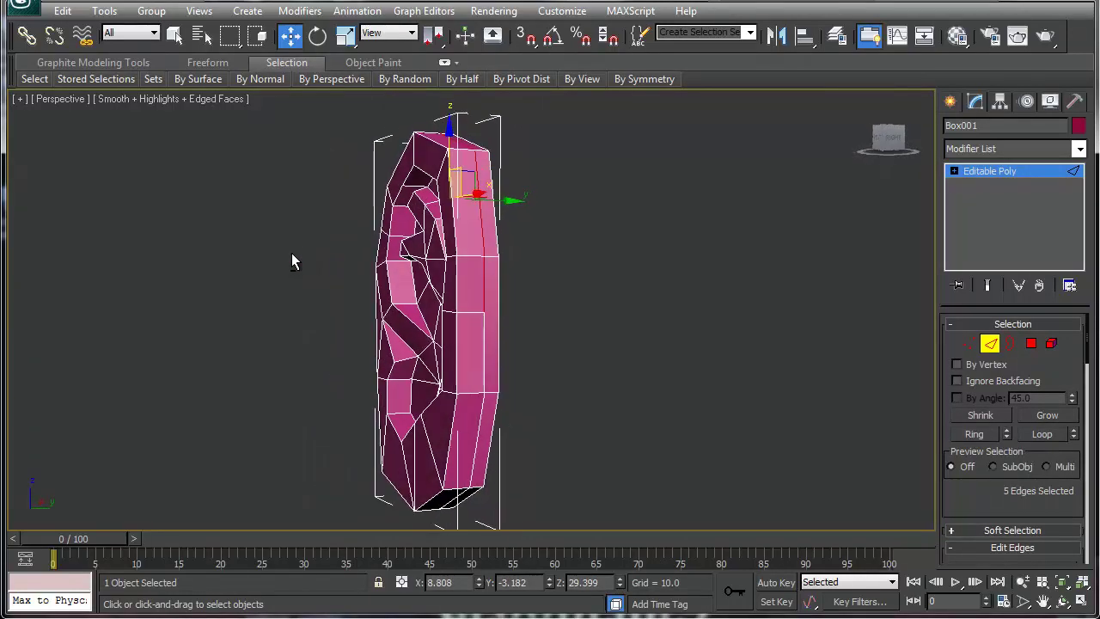
ctrl+click(483, 359)
key(alt+l)
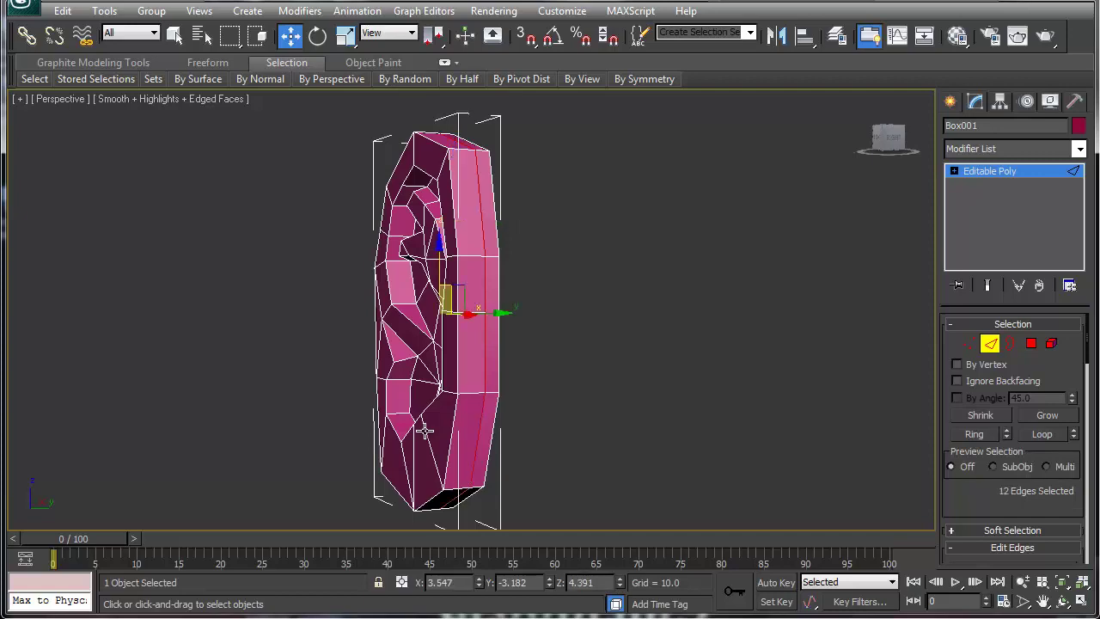
alt+middle_drag(422, 446, 579, 448)
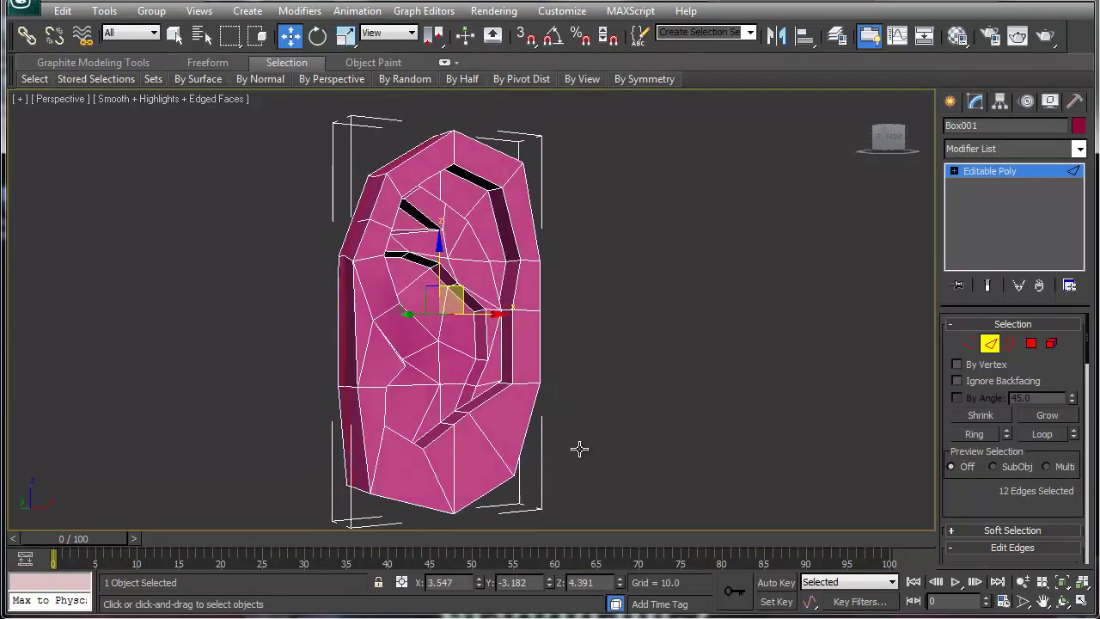
right_click(354, 328)
click(374, 373)
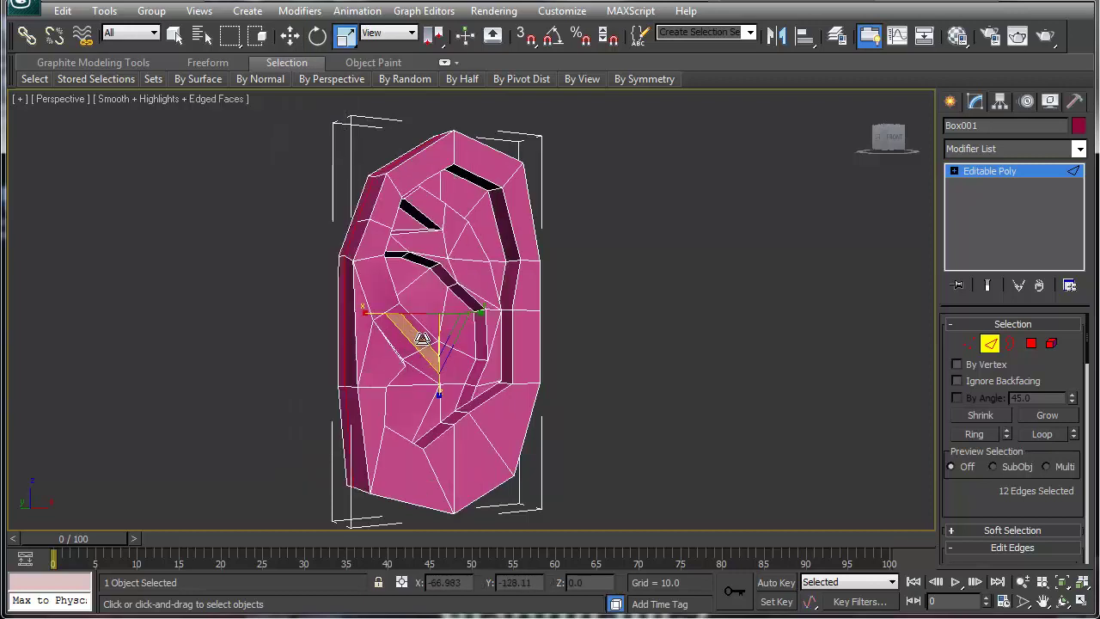
drag(432, 324, 434, 321)
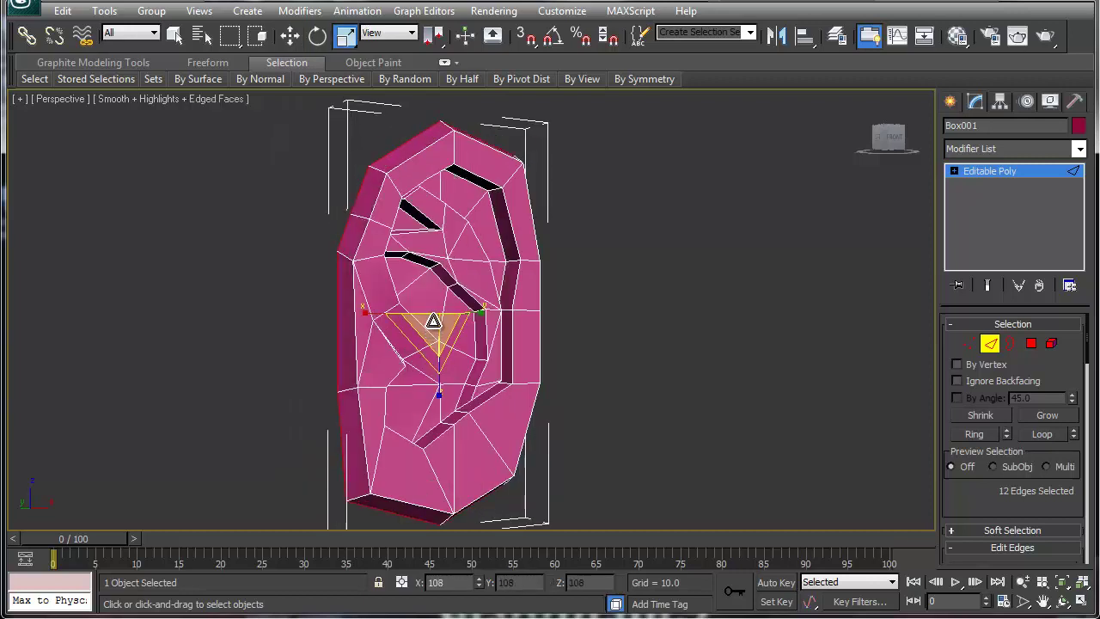
key(ctrl+q)
key(ctrl+q)
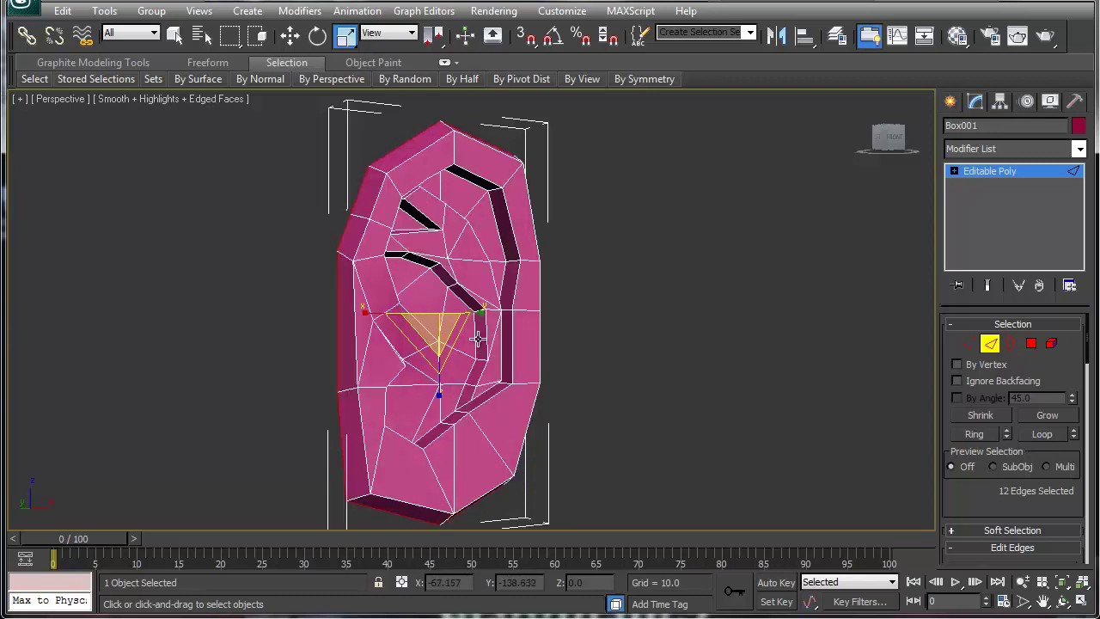
- Move the front vertex midway along the ridge's lower inner edge up and right, to about X 7.4, Z 12.4
alt+middle_drag(476, 330, 284, 336)
key(1)
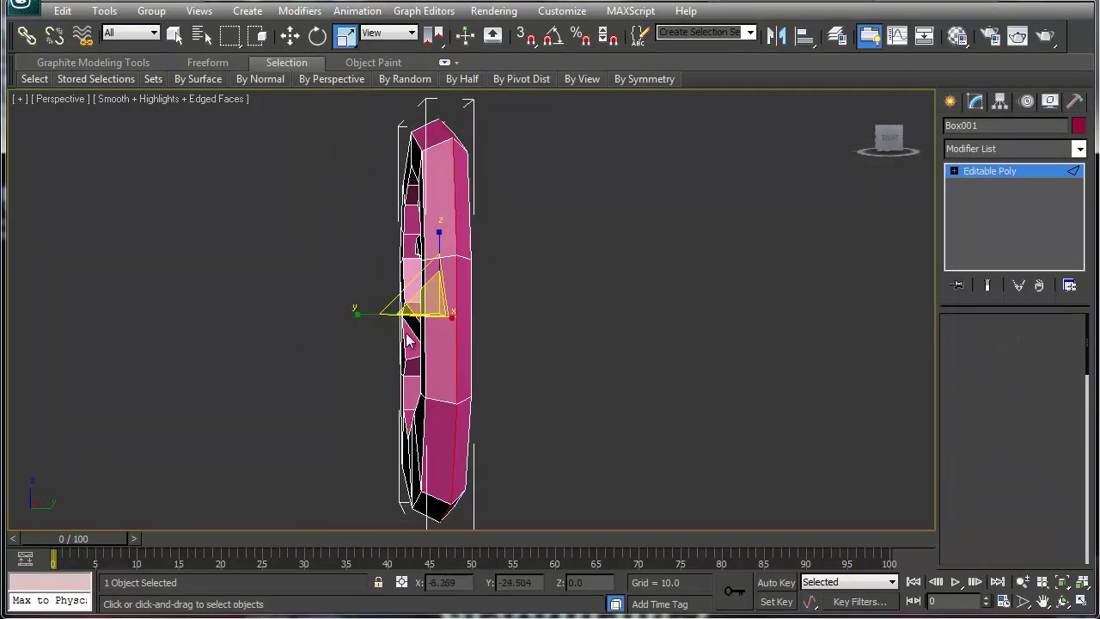
alt+middle_drag(483, 320, 613, 334)
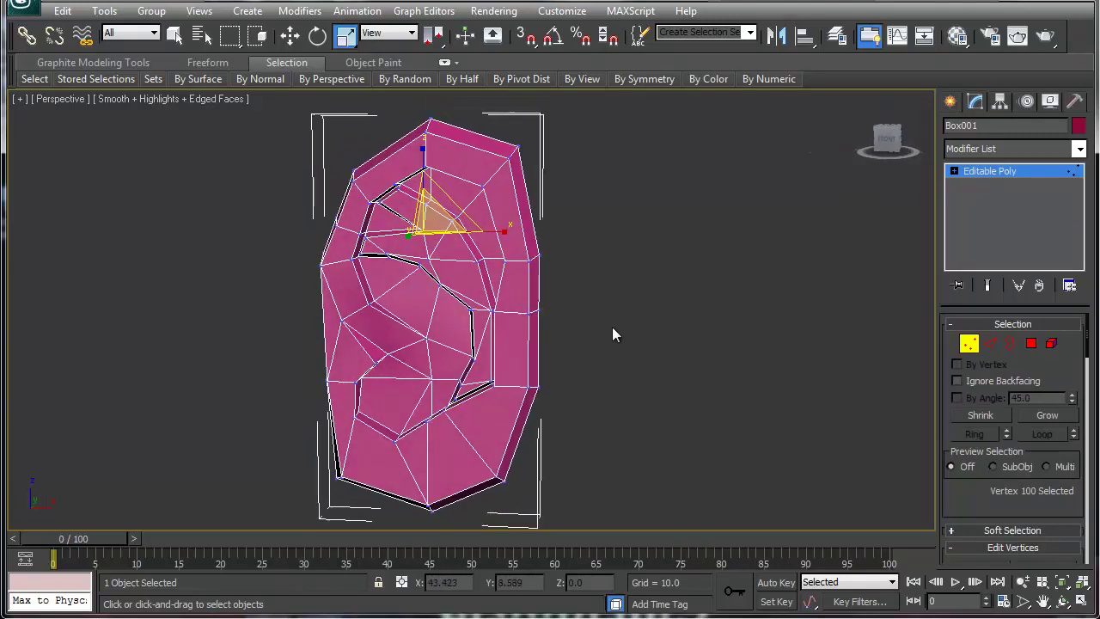
middle_drag(437, 340, 378, 335)
scroll(381, 337, up, 5)
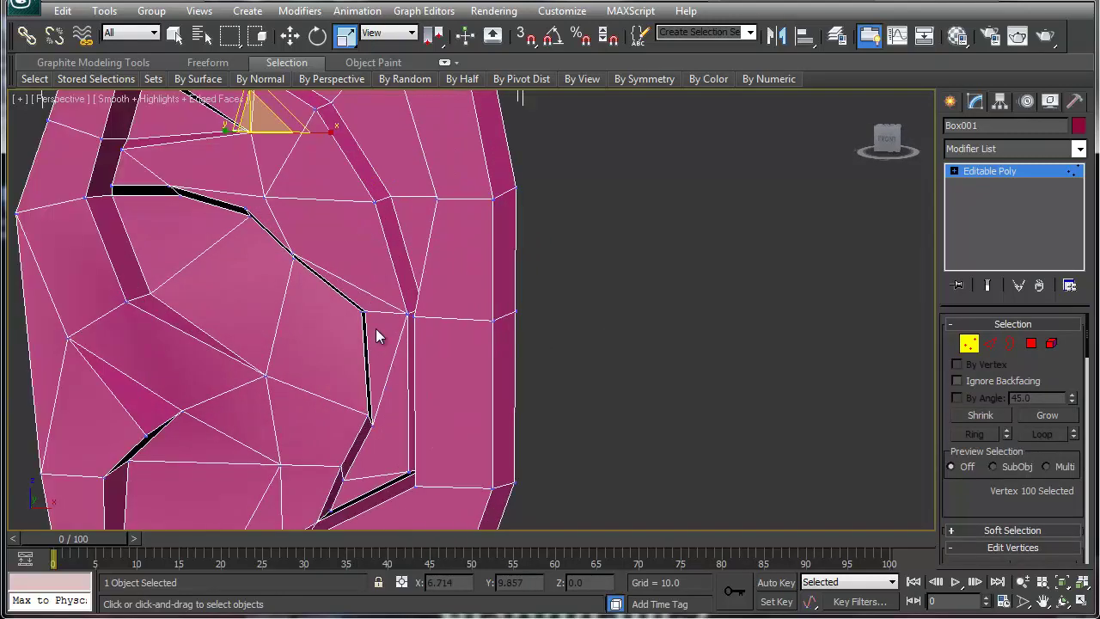
alt+middle_drag(252, 354, 480, 398)
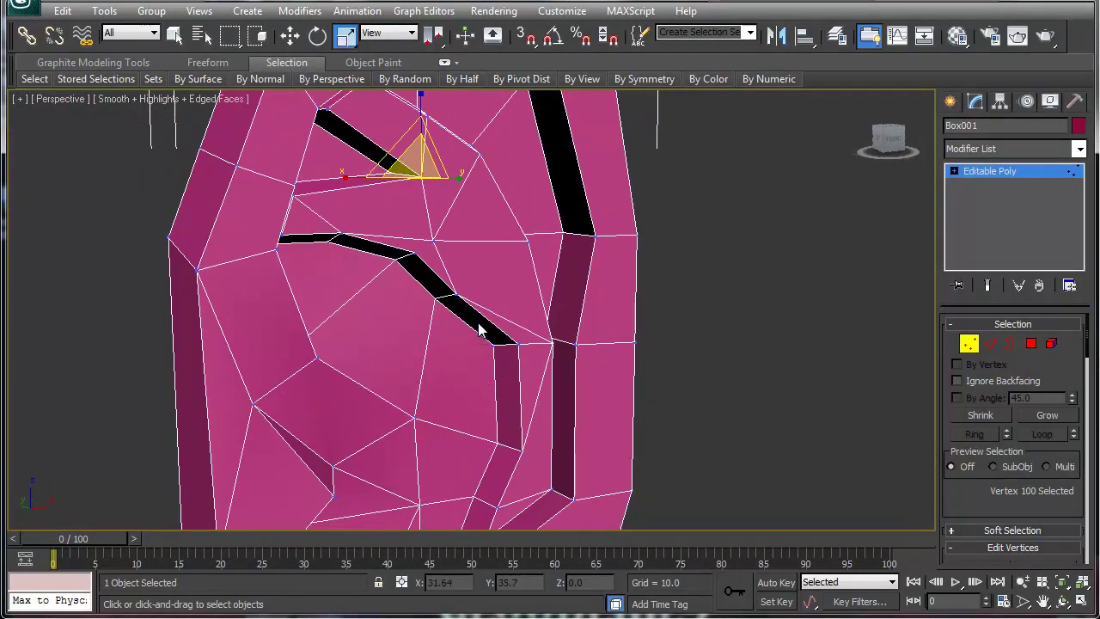
mouse_move(459, 290)
middle_down()
mouse_move(449, 307)
mouse_move(460, 295)
middle_up()
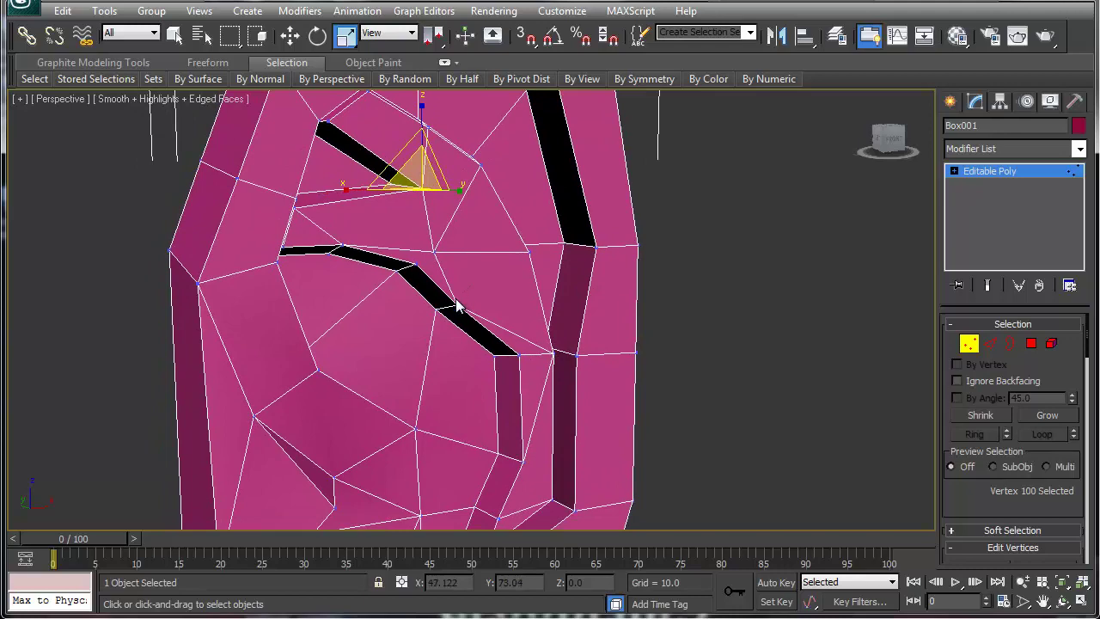
click(455, 302)
key(w)
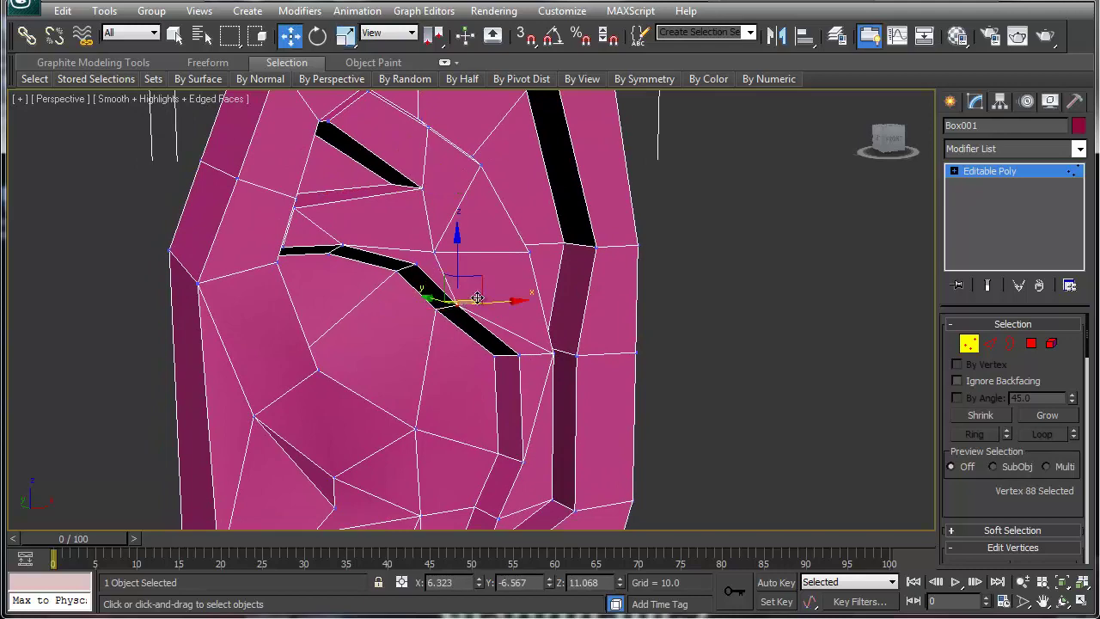
alt+middle_drag(479, 297, 438, 299)
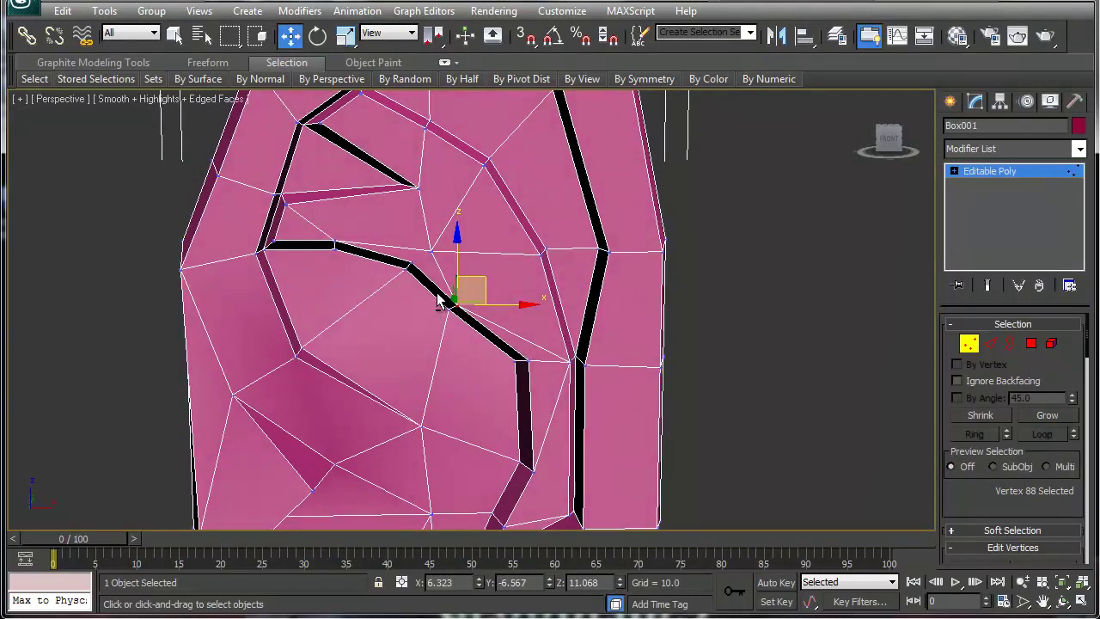
drag(490, 278, 501, 268)
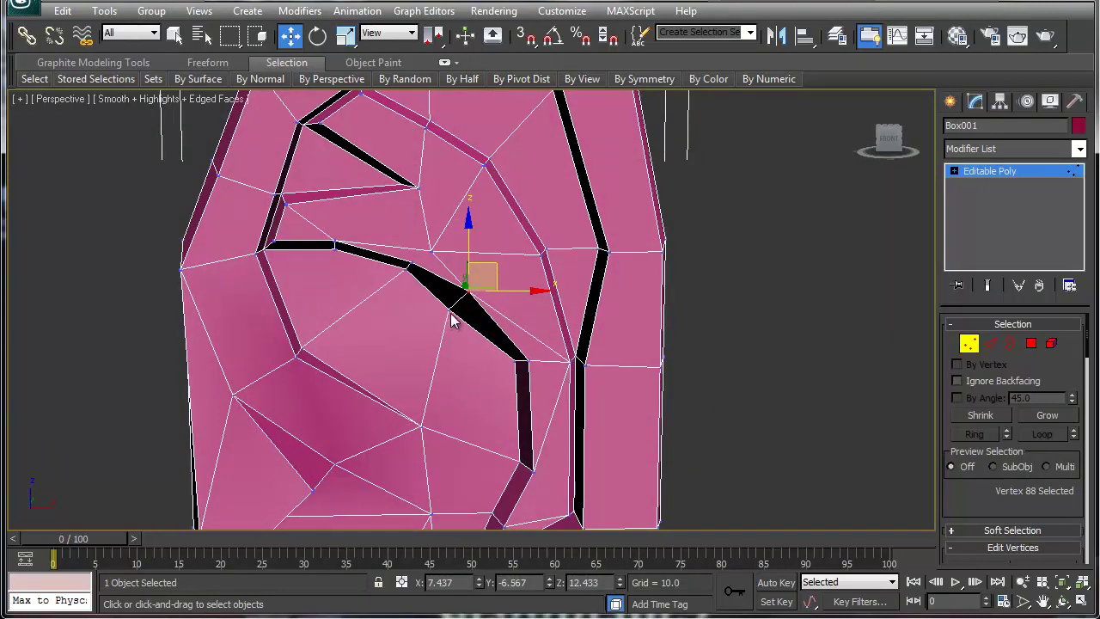
- Move the floor vertex below that front vertex to about X 7.0, Z 9.2, and the adjacent corner floor vertex to about X 9.7, Z 4.0
click(448, 299)
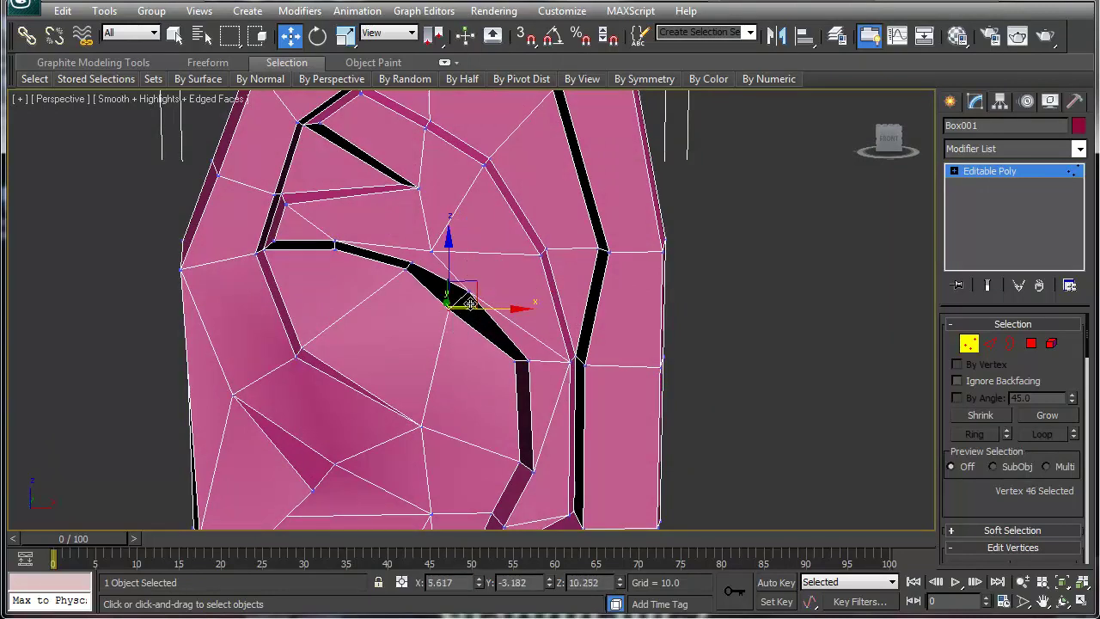
drag(483, 302, 497, 314)
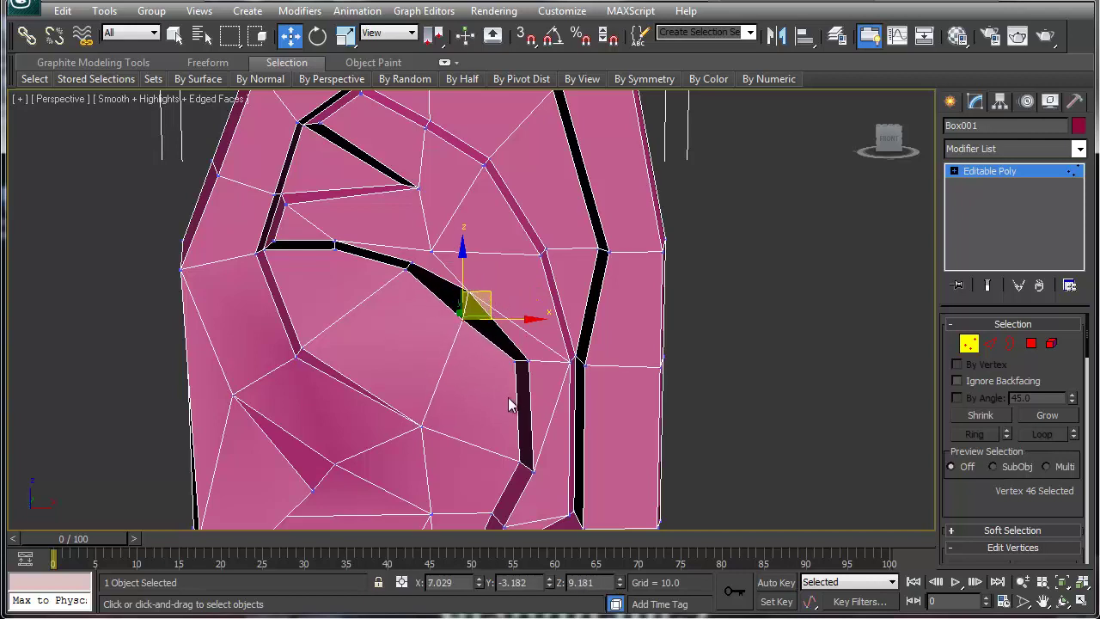
mouse_move(516, 361)
mouse_down()
mouse_move(526, 367)
mouse_move(513, 362)
mouse_up()
right_click(384, 282)
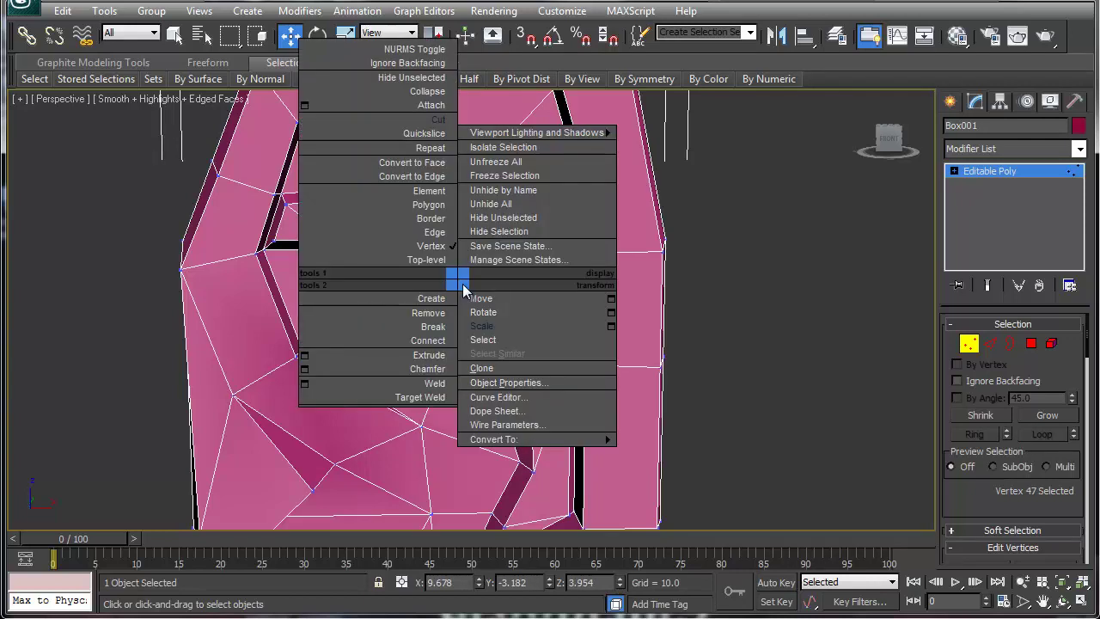
scroll(404, 401, down, 5)
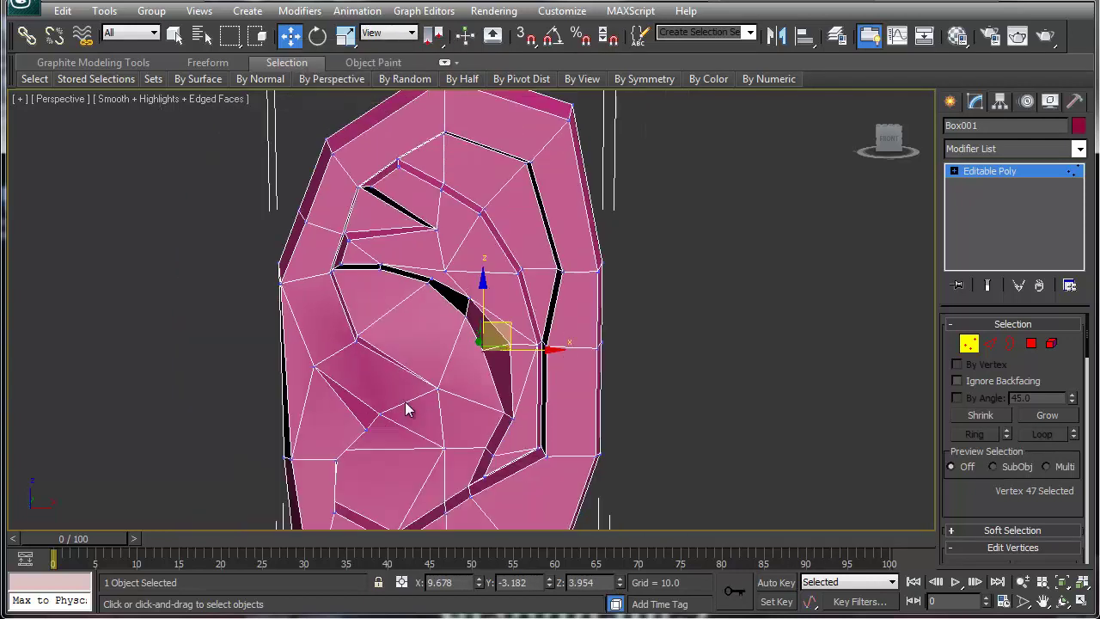
scroll(427, 396, up, 3)
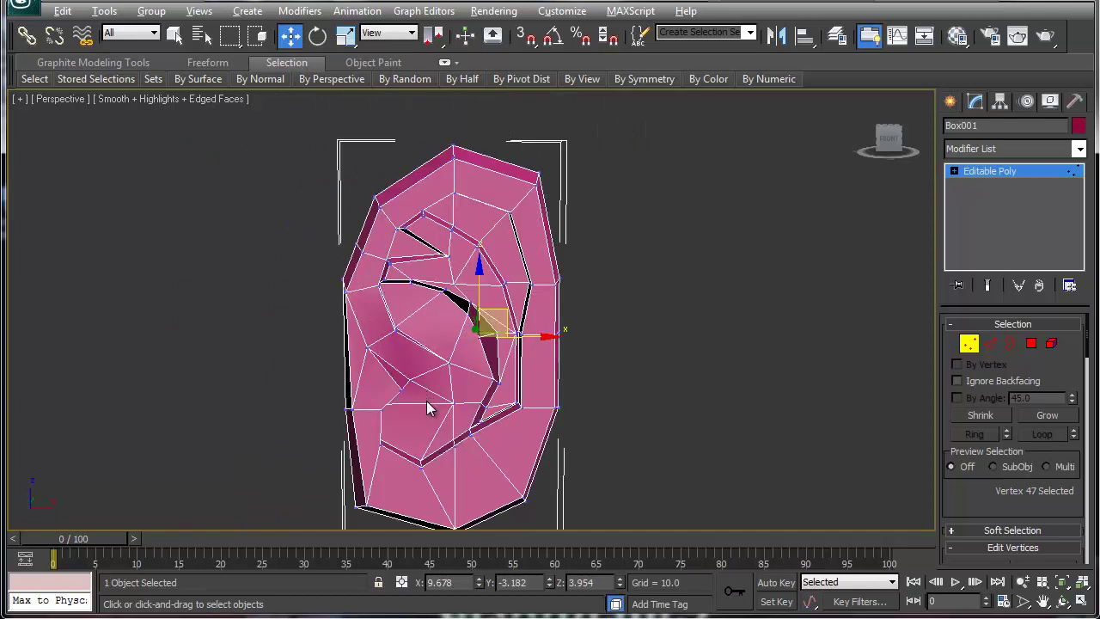
mouse_move(426, 400)
alt+middle_down()
mouse_move(473, 413)
mouse_move(438, 408)
alt+middle_up()
key(alt+space)
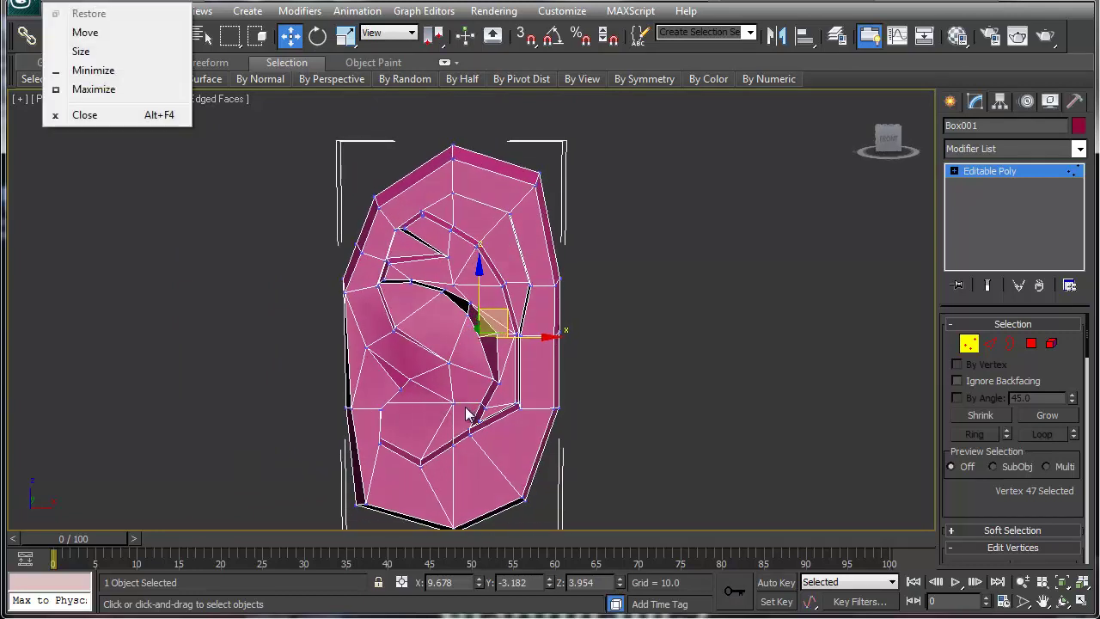
key(Escape)
key(alt+space)
key(Escape)
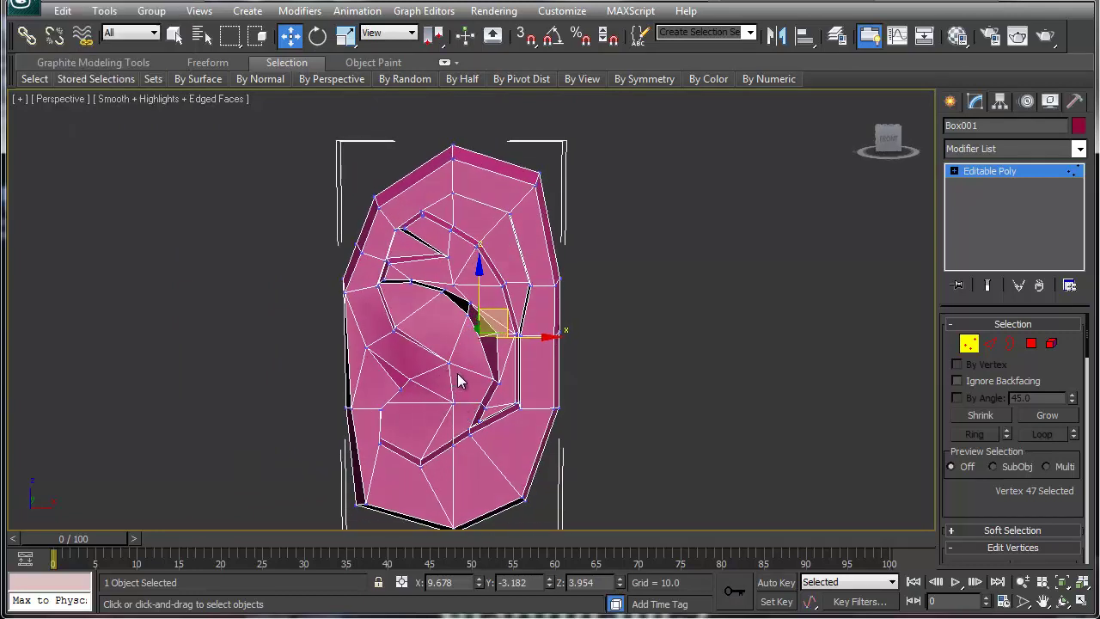
alt+right_click(458, 377)
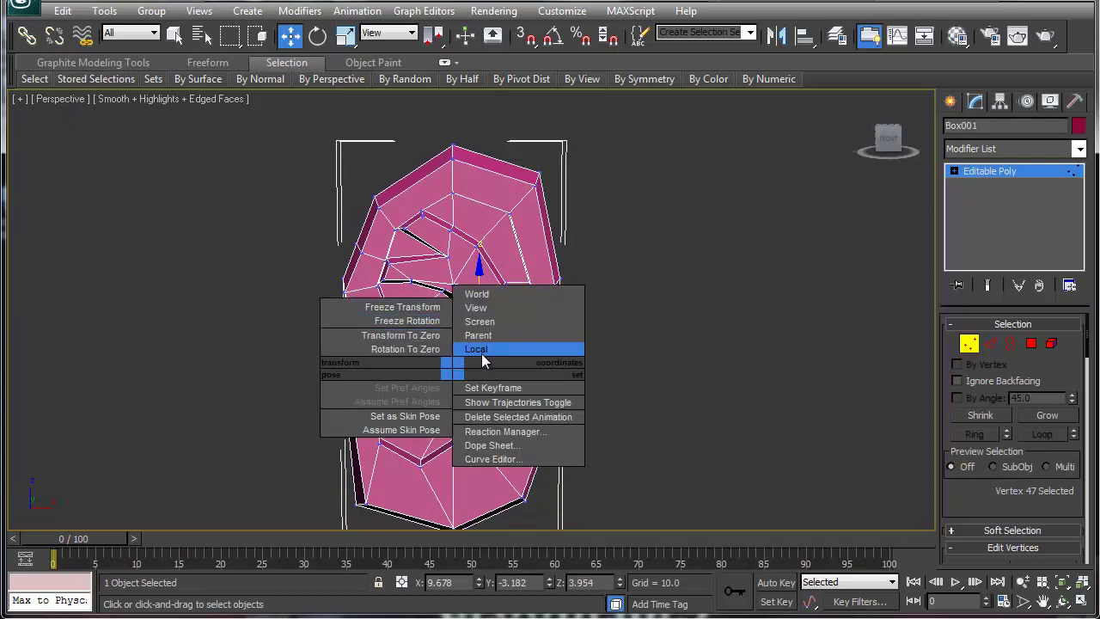
click(824, 354)
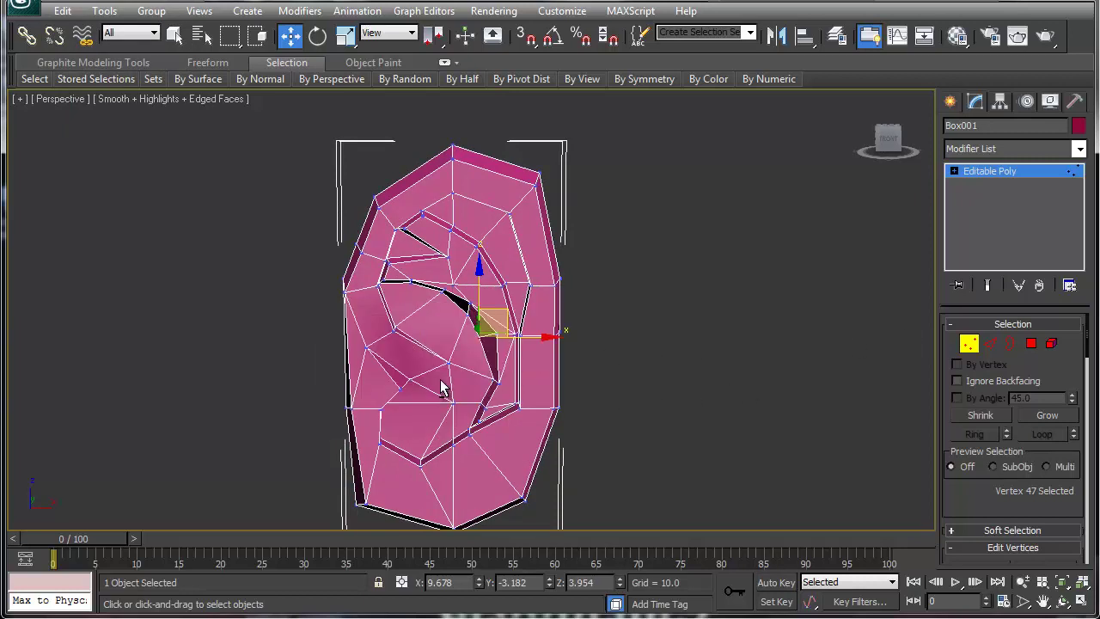
alt+middle_drag(441, 387, 435, 381)
key(alt+w)
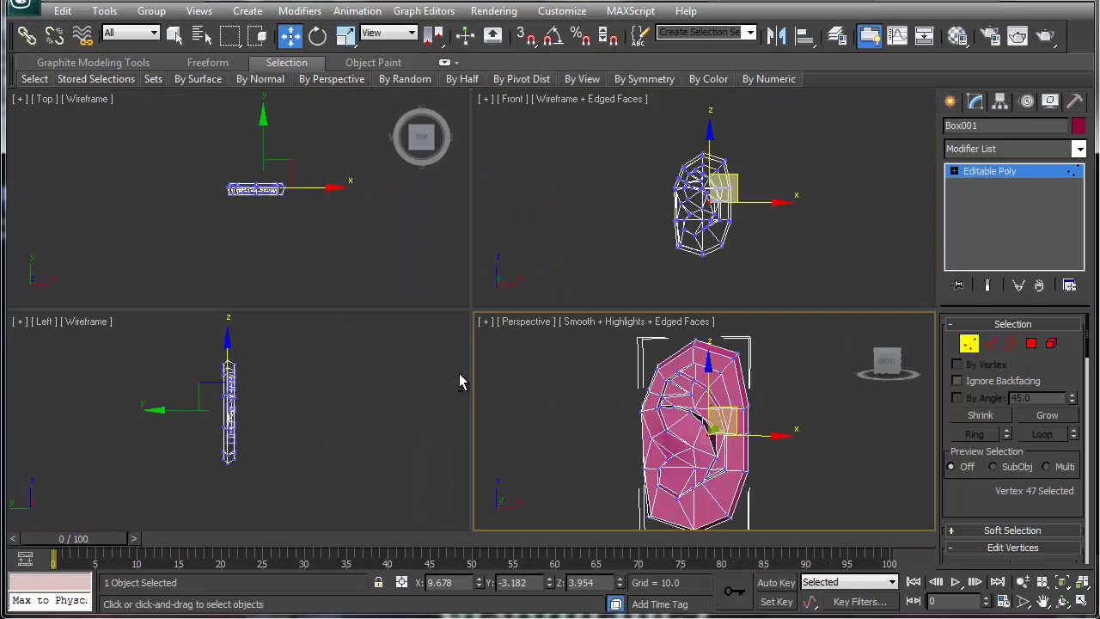
key(alt+w)
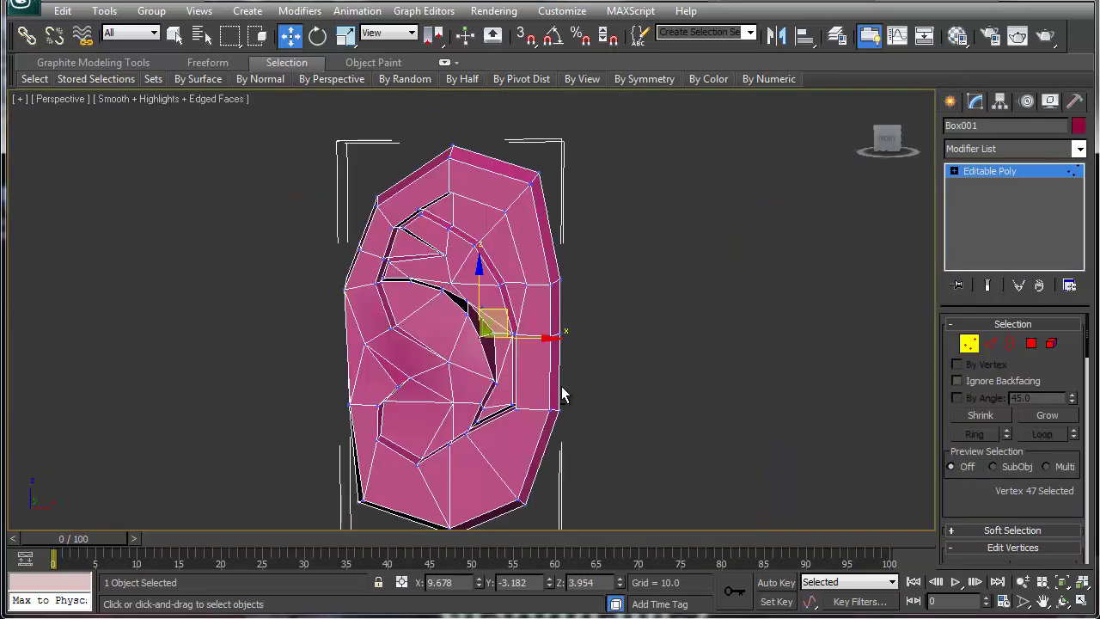
- Push the two front rim vertices on the ear's left side, above and below the tragus fold, slightly back along Y
alt+middle_drag(478, 388, 471, 338)
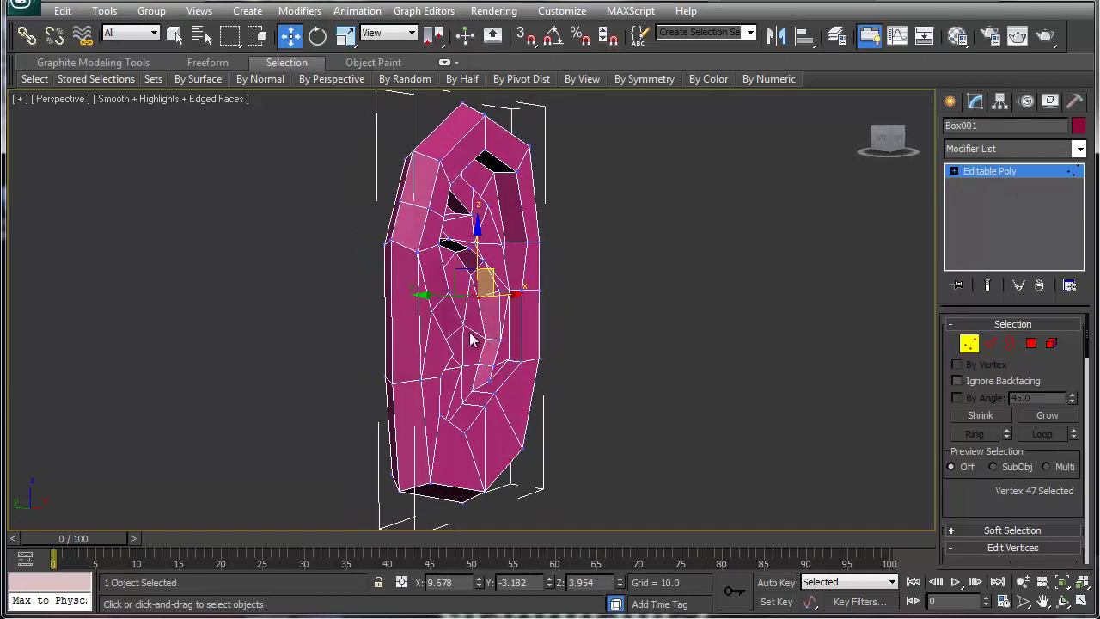
click(417, 255)
click(423, 380)
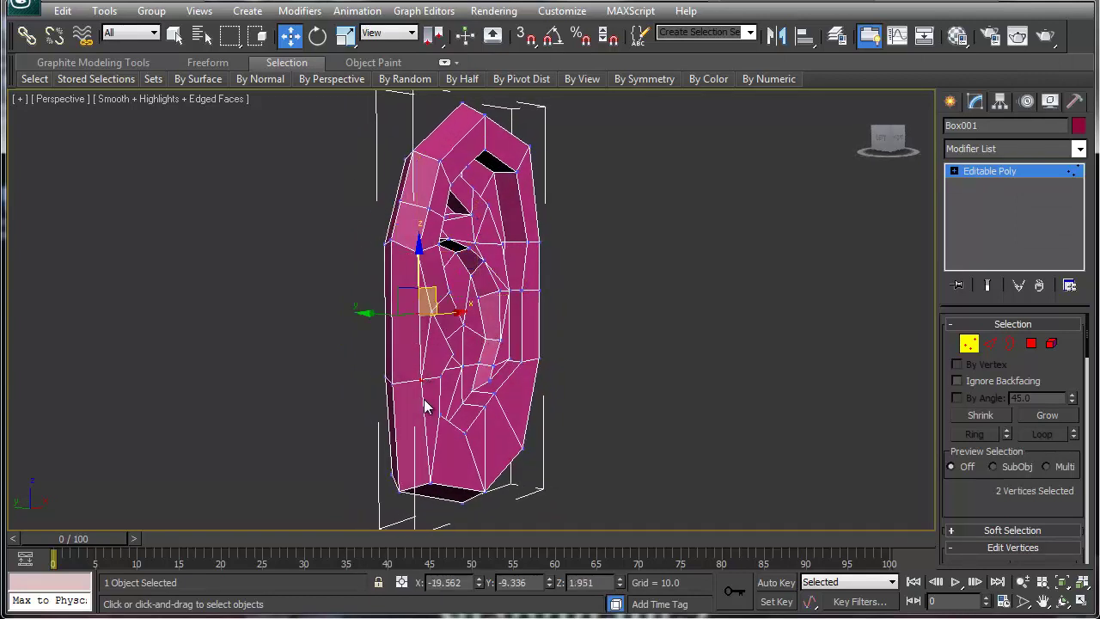
drag(396, 314, 384, 313)
- Move the front vertex at the tip of the small left fold outward to the left along X, to about -9.9
alt+middle_drag(456, 341, 314, 341)
click(445, 358)
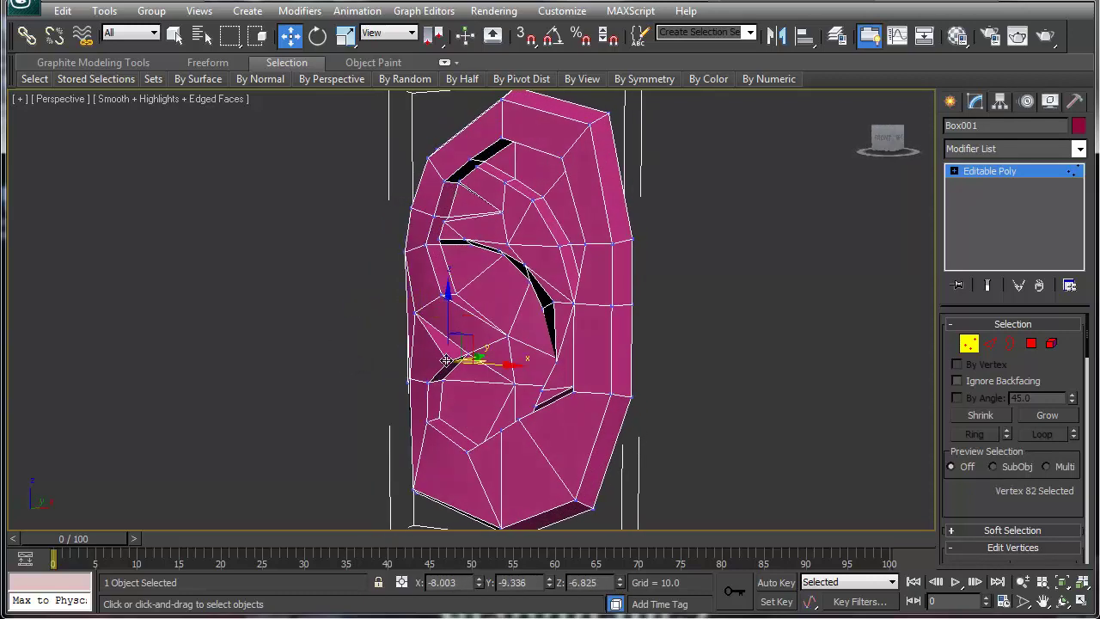
drag(494, 366, 487, 367)
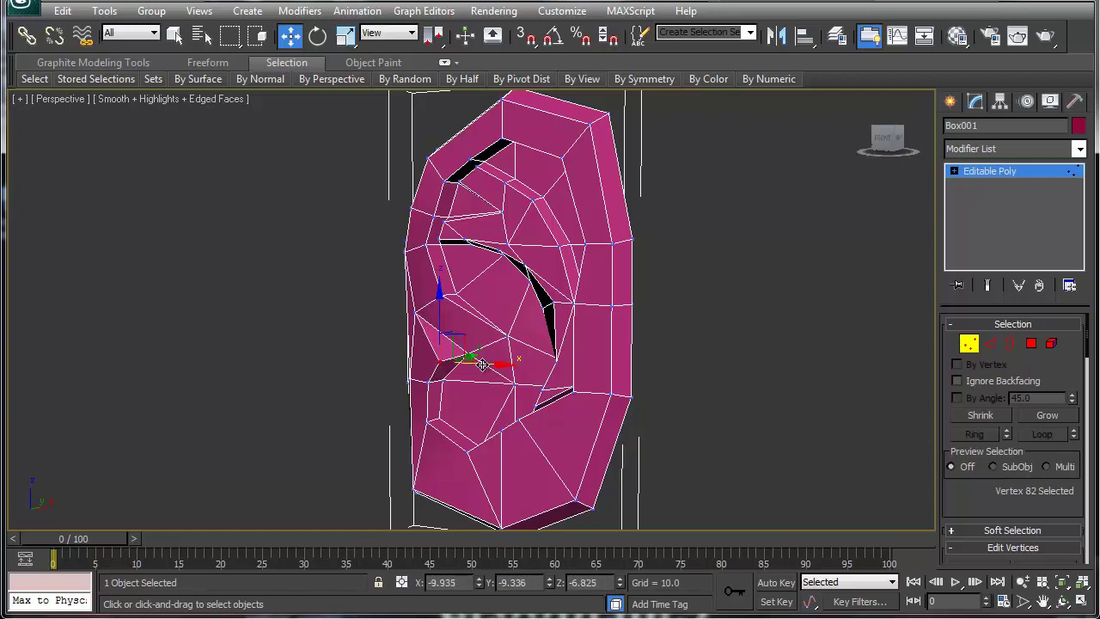
- Examine the ear's shape with the smoothed subdivision preview, and return to the unsmoothed mesh
click(471, 355)
alt+middle_drag(521, 362, 554, 376)
key(ctrl+q)
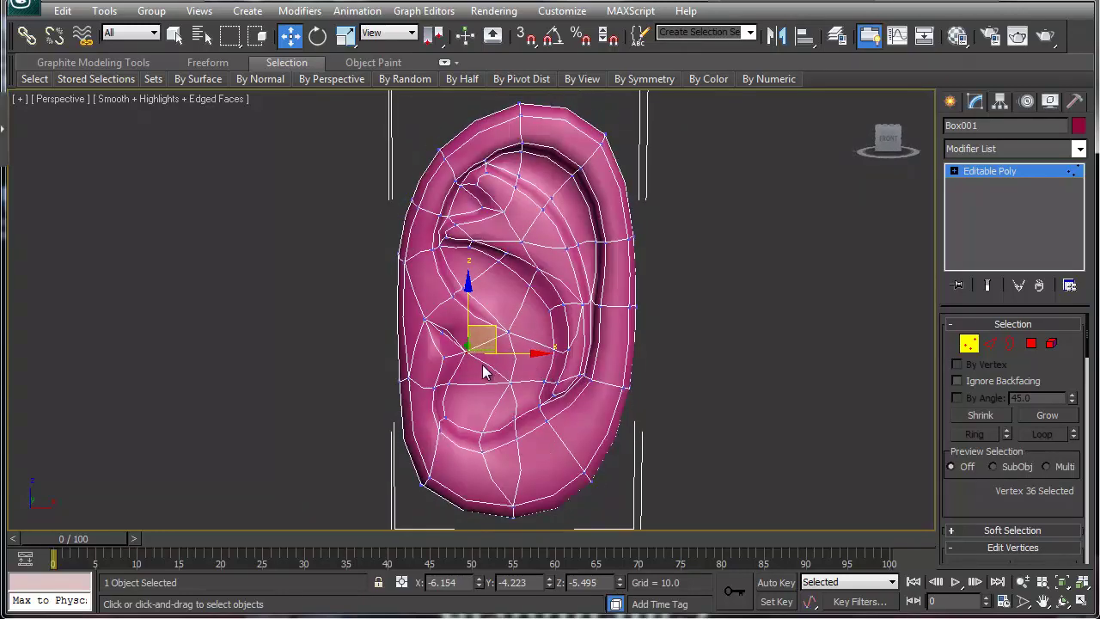
key(ctrl+q)
key(ctrl+q)
key(ctrl+q)
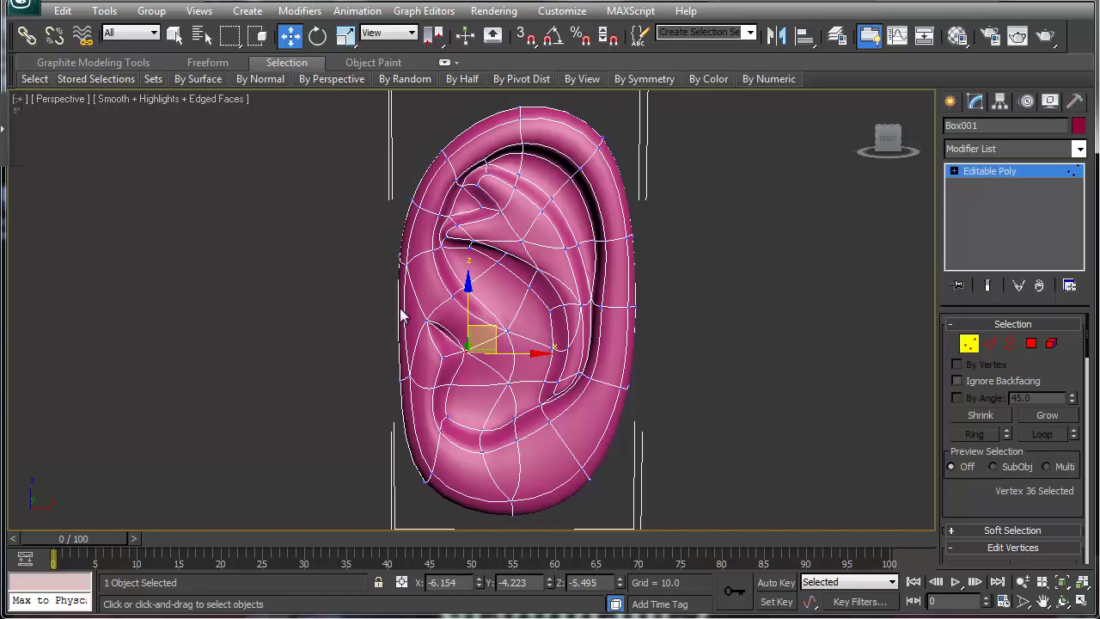
key(ctrl+q)
alt+middle_drag(409, 314, 419, 268)
middle_drag(494, 209, 471, 254)
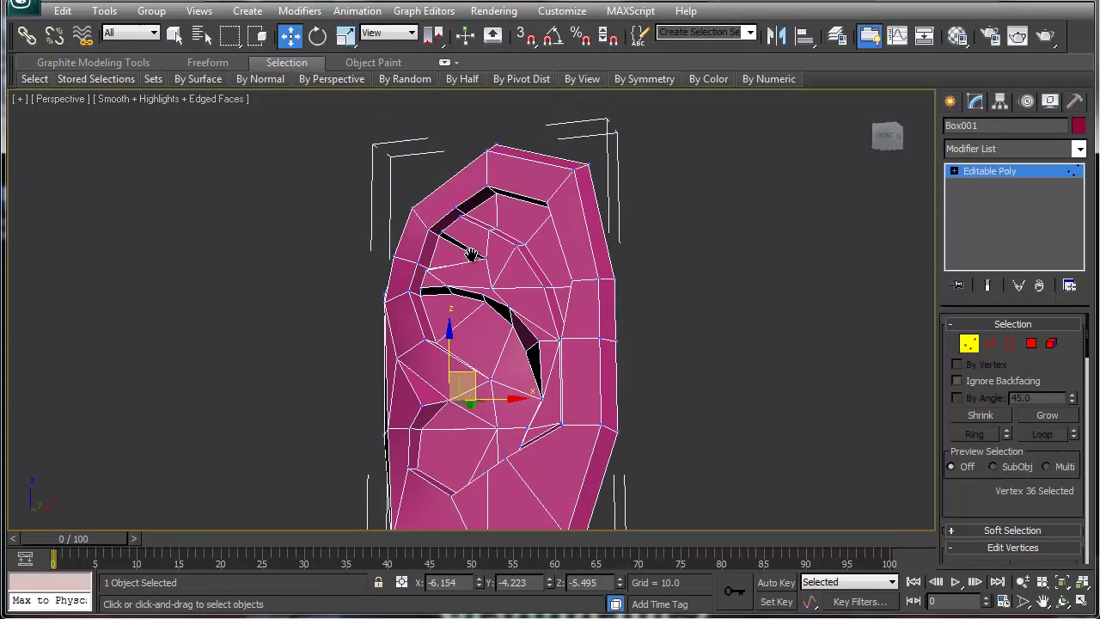
scroll(472, 260, up, 3)
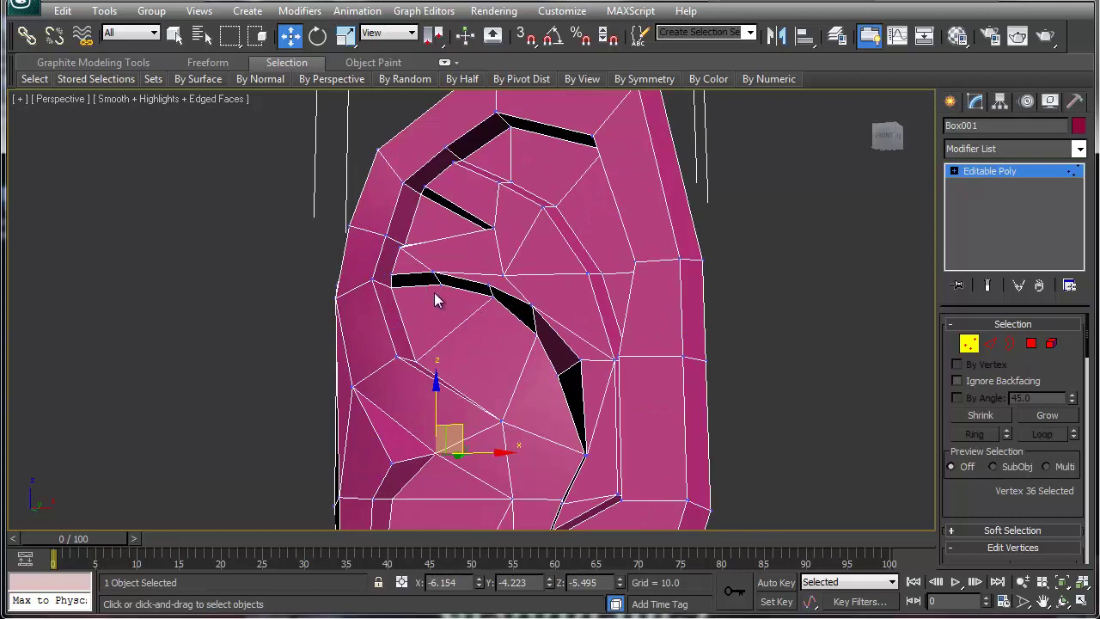
alt+middle_drag(435, 297, 410, 375)
right_click(397, 373)
click(370, 213)
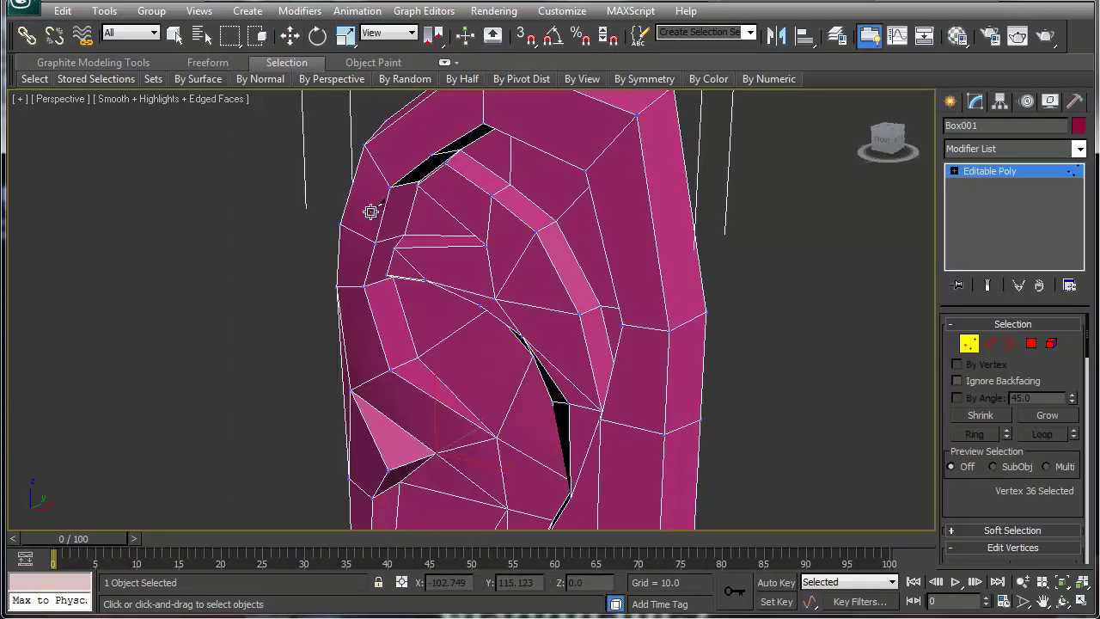
key(w)
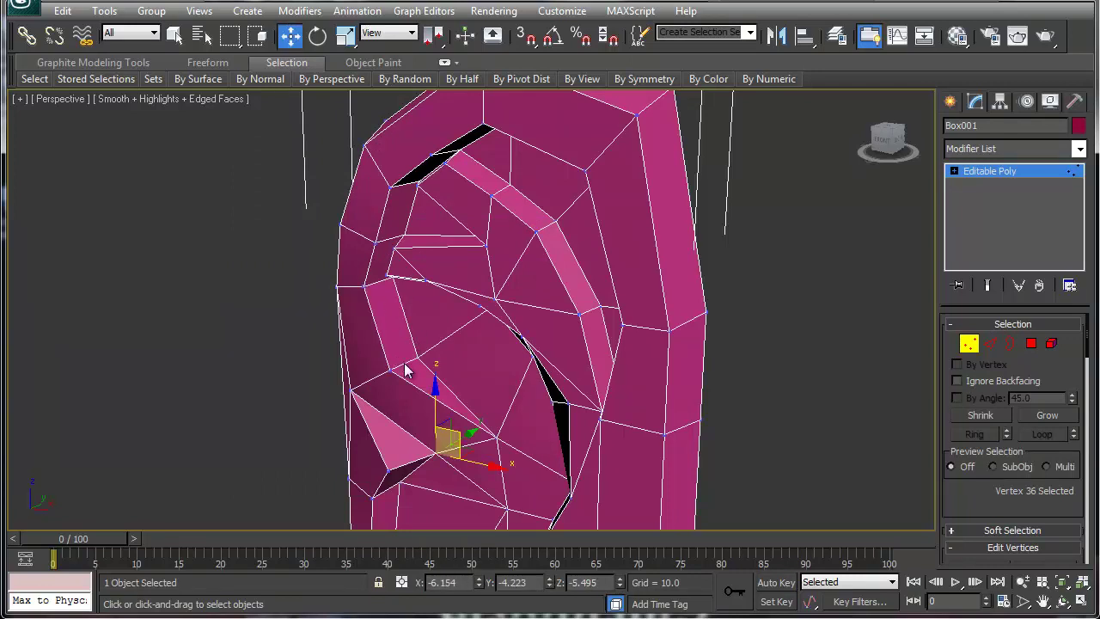
- Select the ring of edges across the groove wall inside the outer rim and connect them with one new edge loop
key(2)
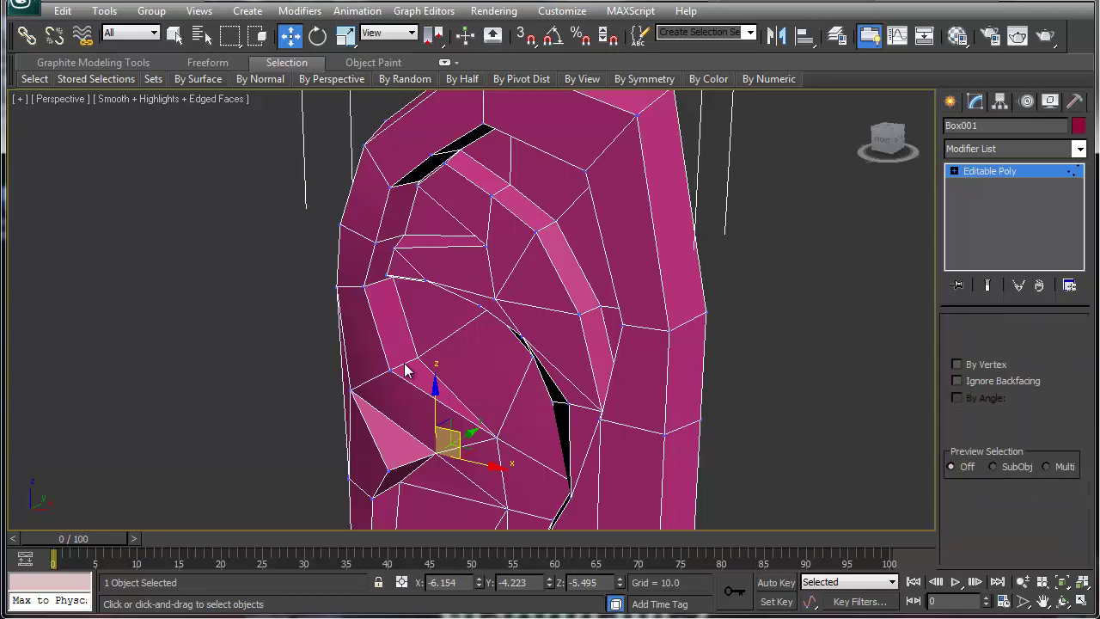
click(404, 359)
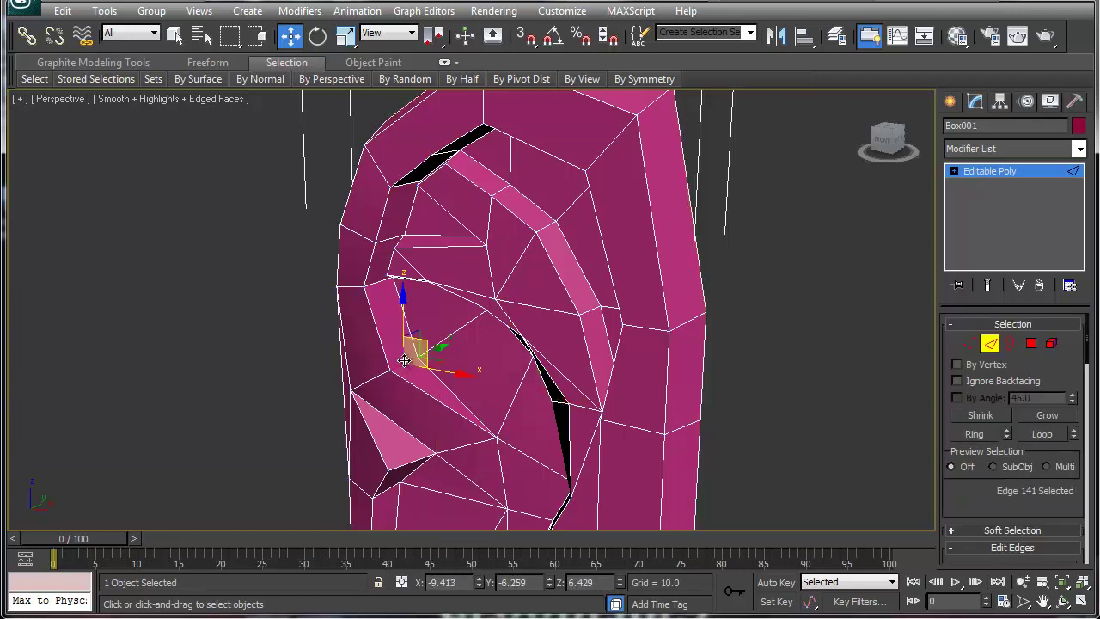
key(alt+r)
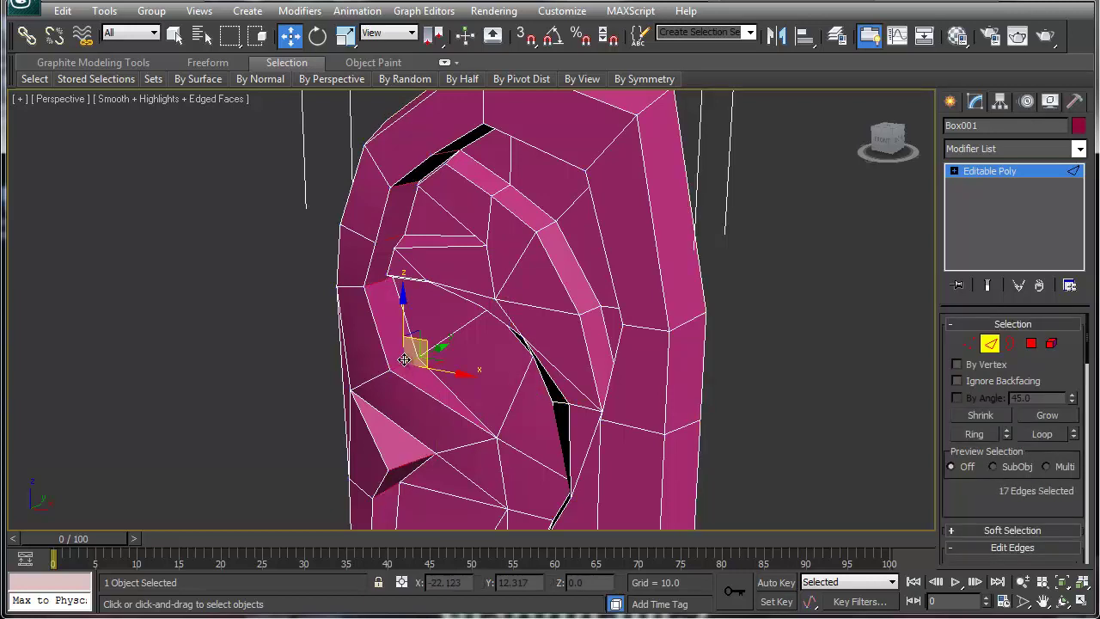
alt+middle_drag(400, 376, 478, 336)
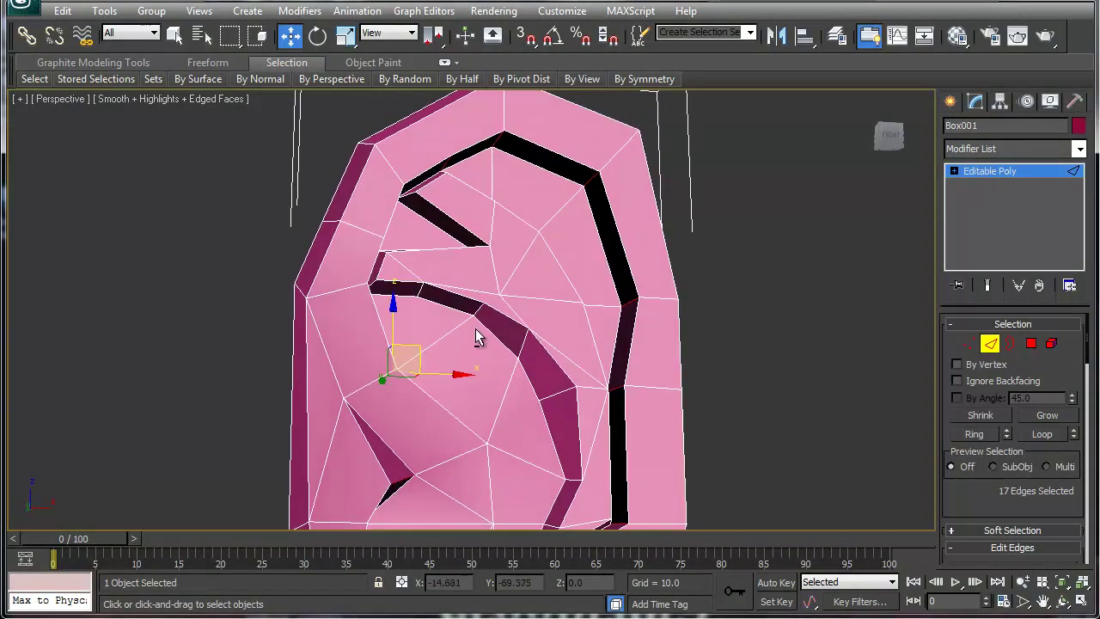
right_click(582, 179)
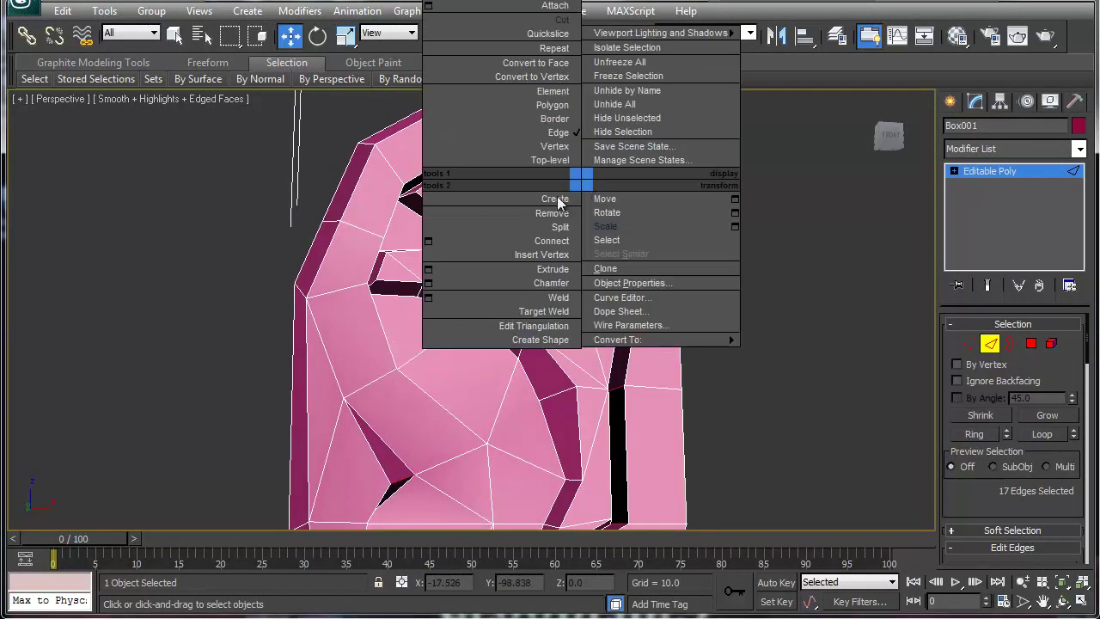
click(504, 241)
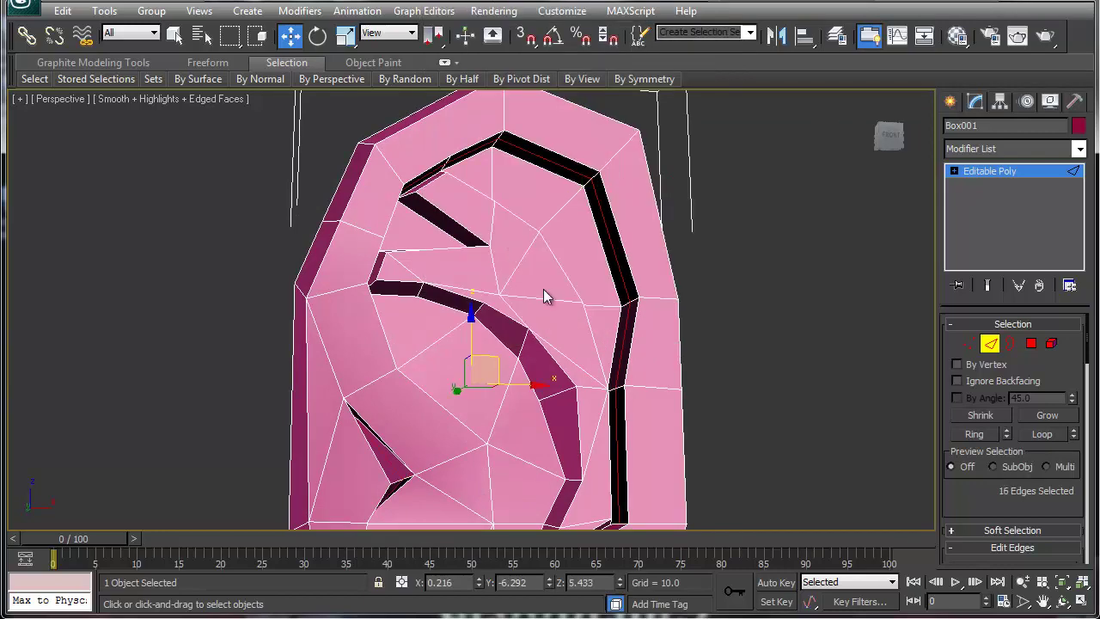
alt+middle_drag(565, 321, 483, 302)
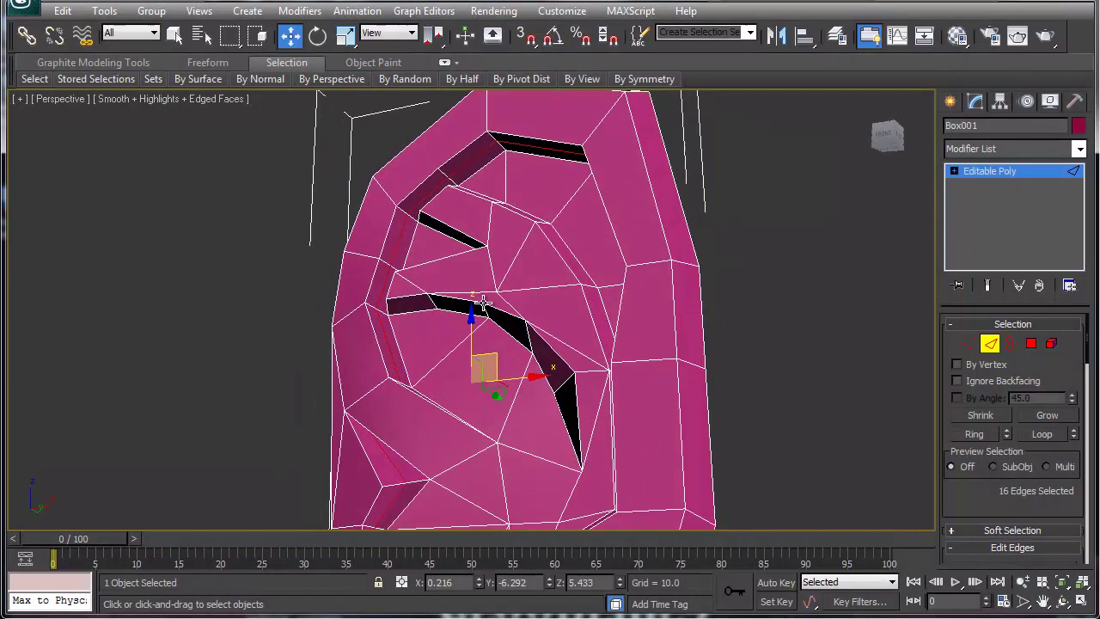
- Delete the two groove-wall polygons at the tip of the inner ridge's upper fork
key(4)
click(430, 197)
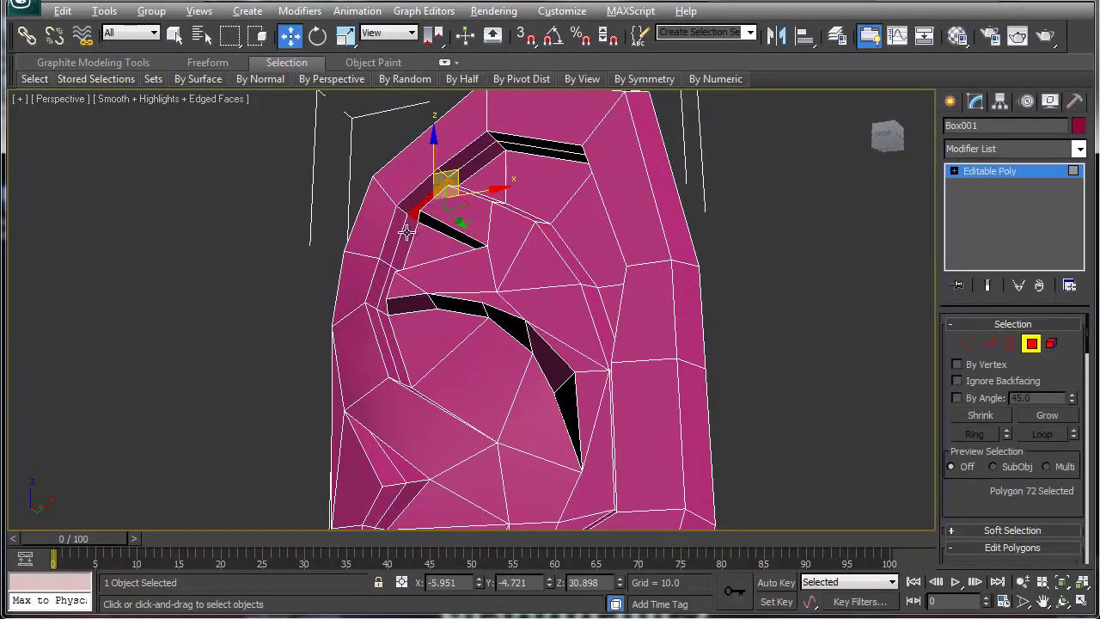
alt+middle_drag(424, 253, 470, 269)
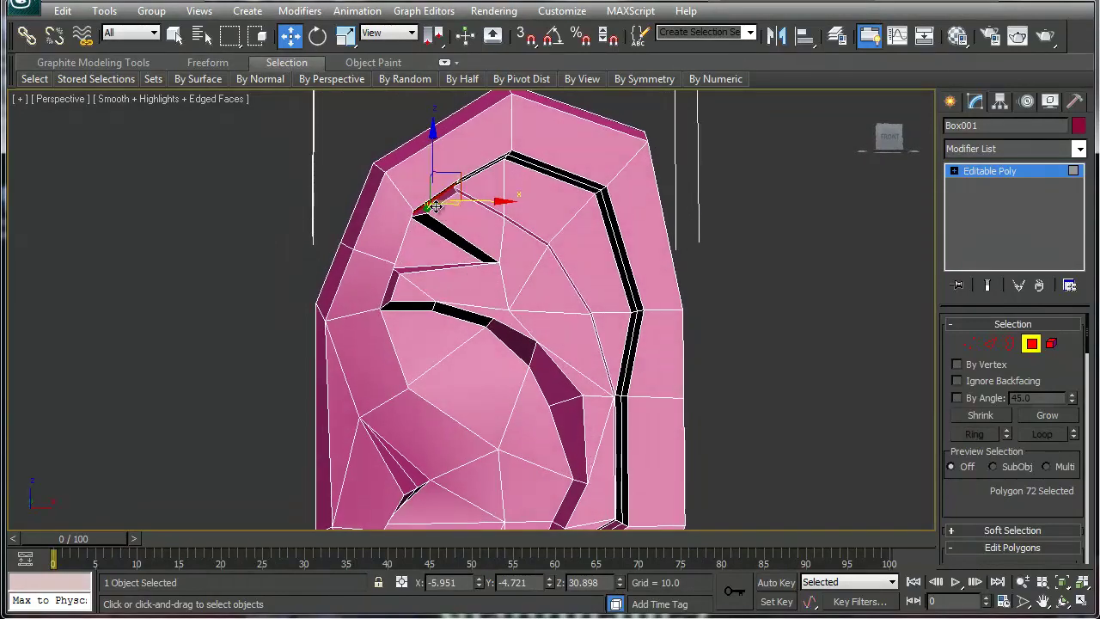
ctrl+click(458, 233)
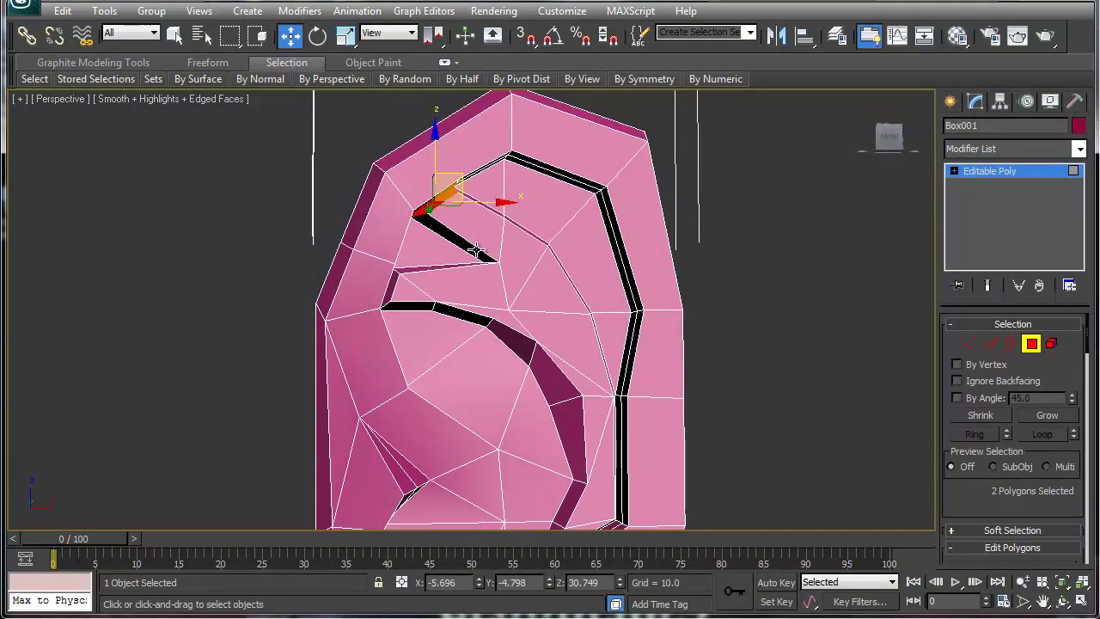
key(Delete)
- Delete the two groove-wall polygons at the tip of the inner ridge's lower fork
alt+middle_drag(468, 270, 442, 271)
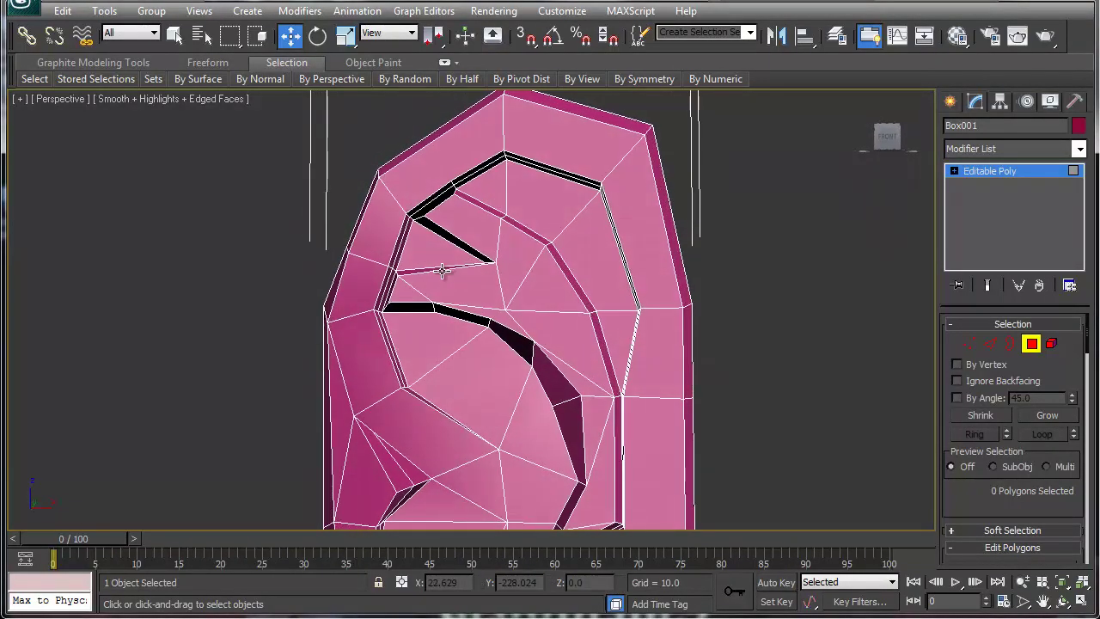
click(388, 291)
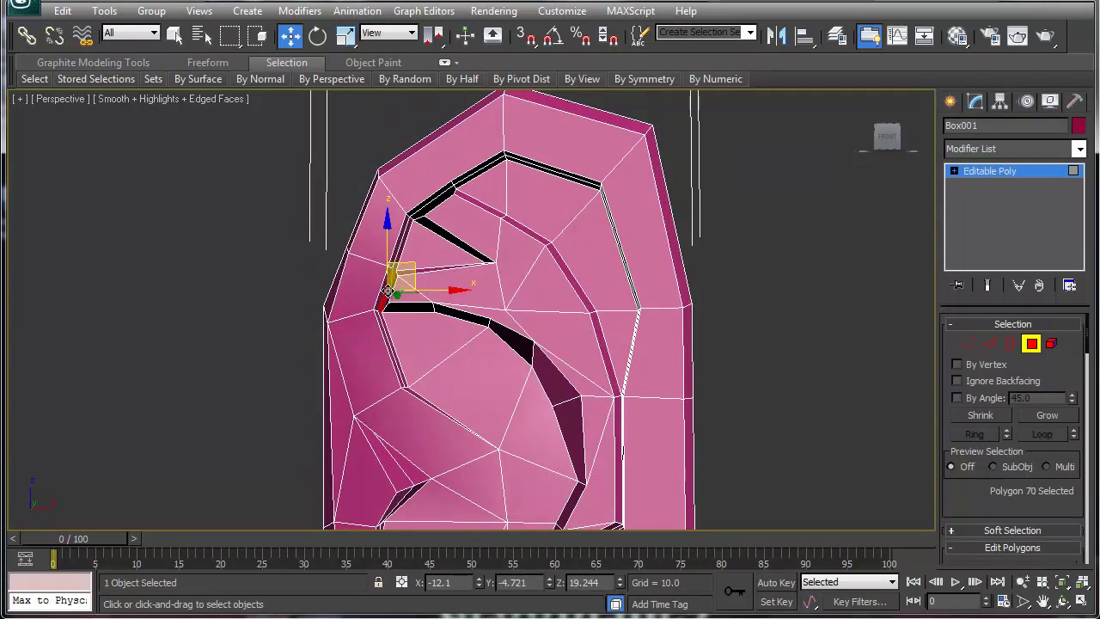
ctrl+click(390, 291)
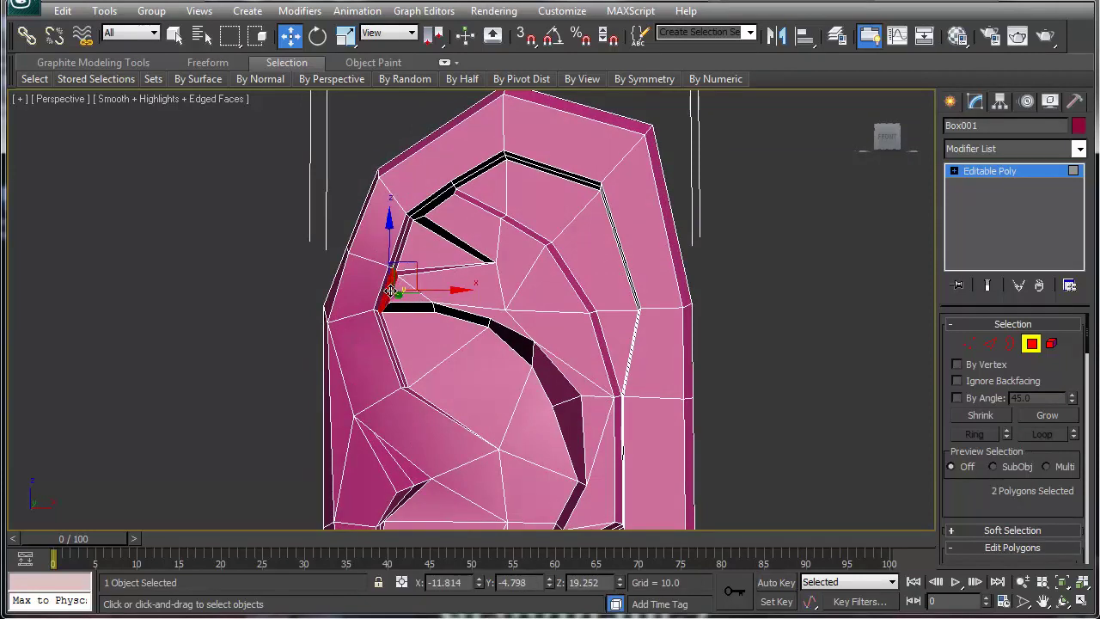
key(Delete)
- Delete the two groove-wall polygons at the lower end of the inner ridge, next to the outer rim
mouse_move(405, 306)
alt+middle_down()
mouse_move(476, 363)
mouse_move(424, 239)
mouse_move(421, 204)
alt+middle_up()
mouse_move(459, 348)
alt+middle_down()
mouse_move(489, 348)
mouse_move(510, 327)
mouse_move(470, 309)
alt+middle_up()
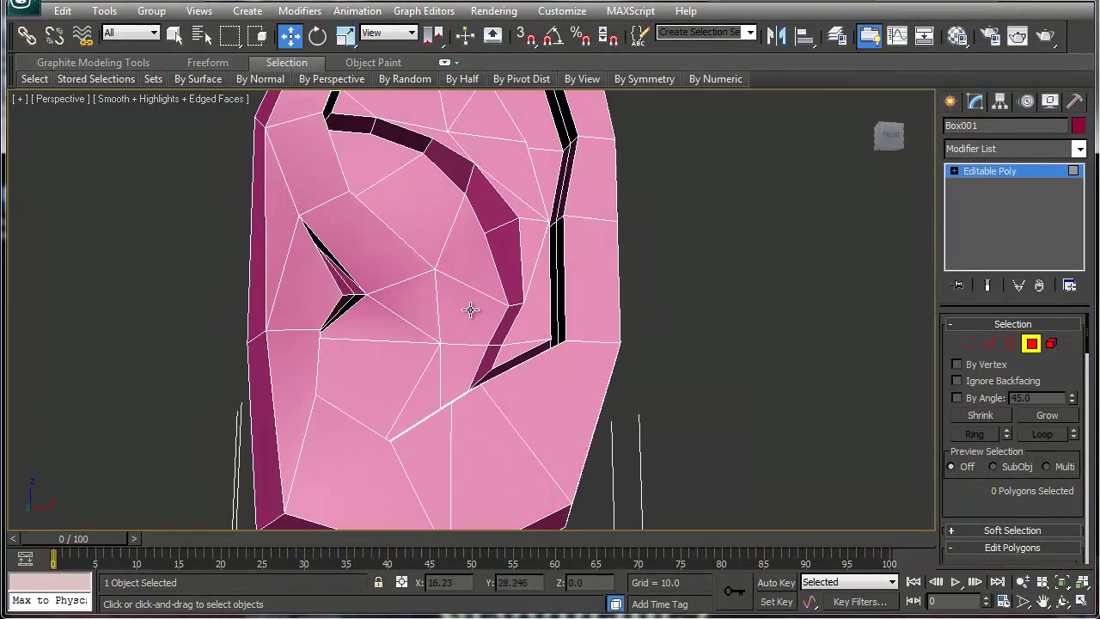
click(509, 368)
alt+middle_drag(509, 368, 511, 383)
ctrl+click(492, 387)
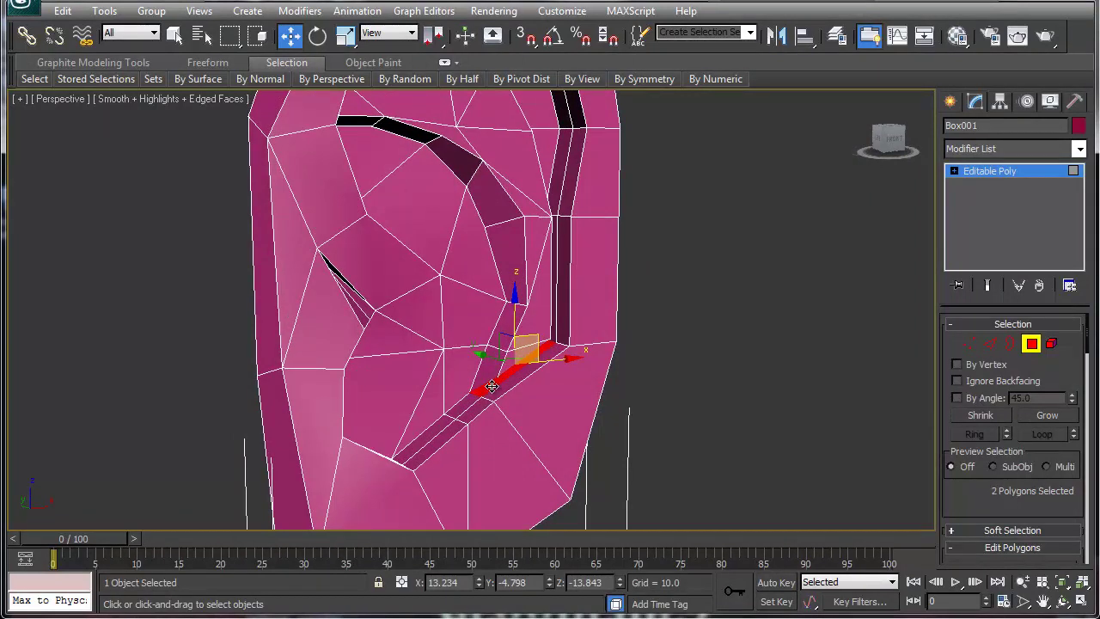
key(Delete)
- Collapse the vertex pair at each end of the gap by the ridge's lower end into a single vertex
key(1)
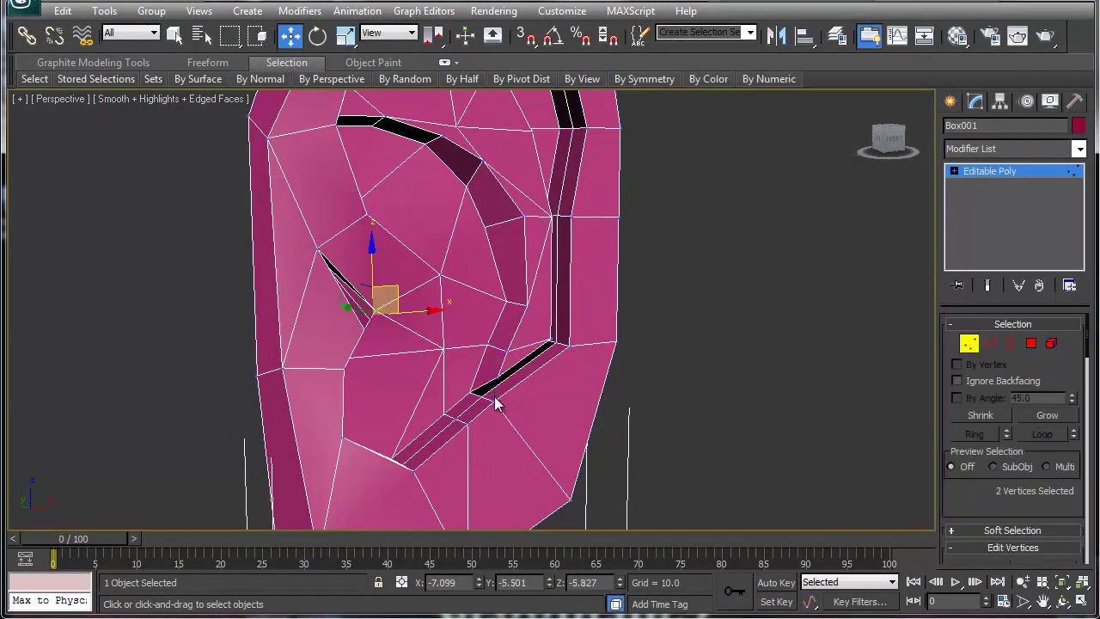
click(497, 379)
ctrl+click(480, 396)
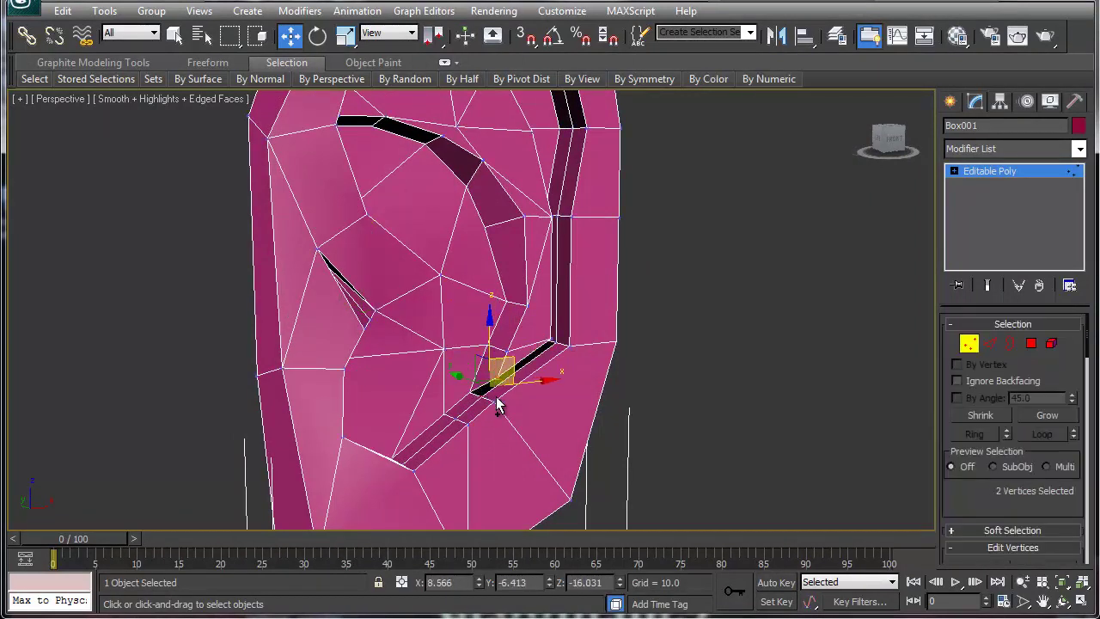
key(ctrl+alt+c)
click(556, 344)
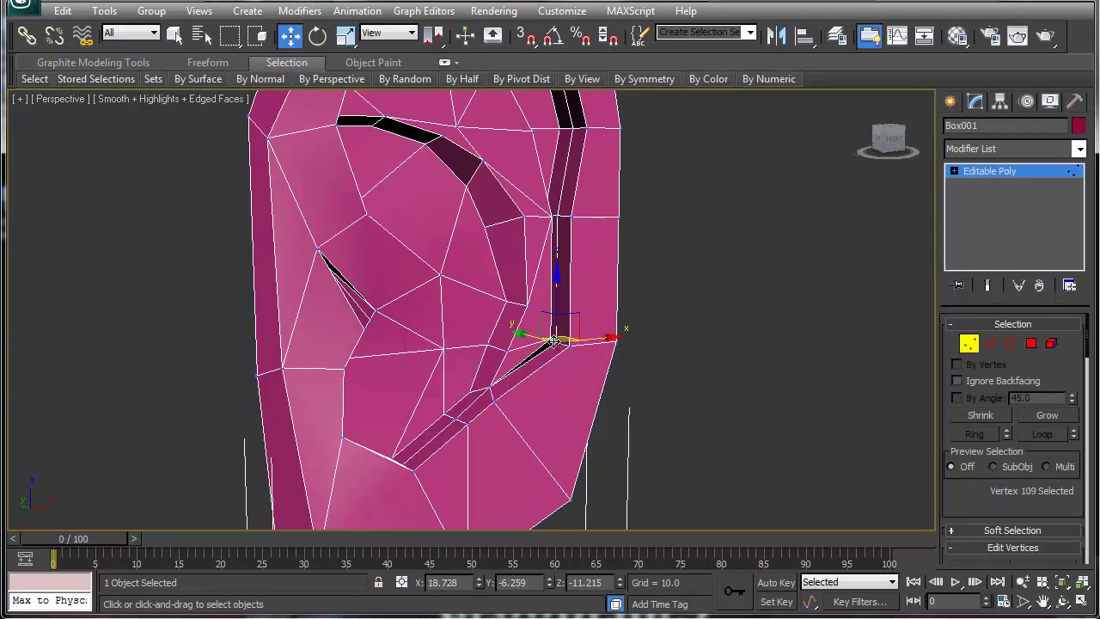
ctrl+click(552, 341)
key(ctrl+alt+c)
- Collapse the two vertices at the upper end of the gap beside the ridge's upper fork
alt+middle_drag(527, 309, 481, 270)
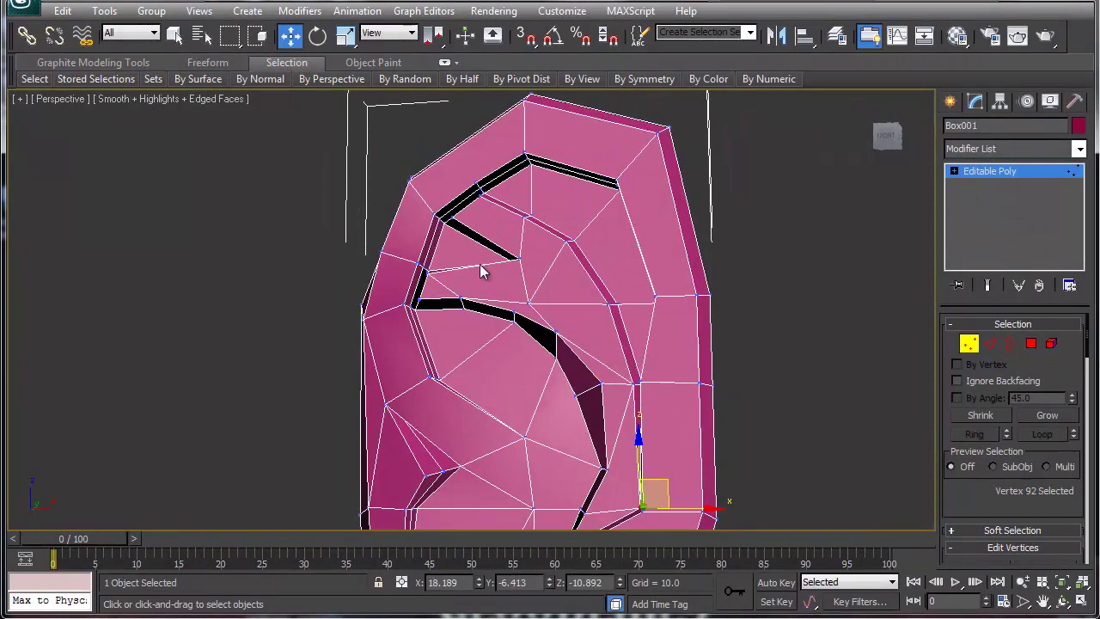
click(479, 194)
drag(480, 187, 492, 199)
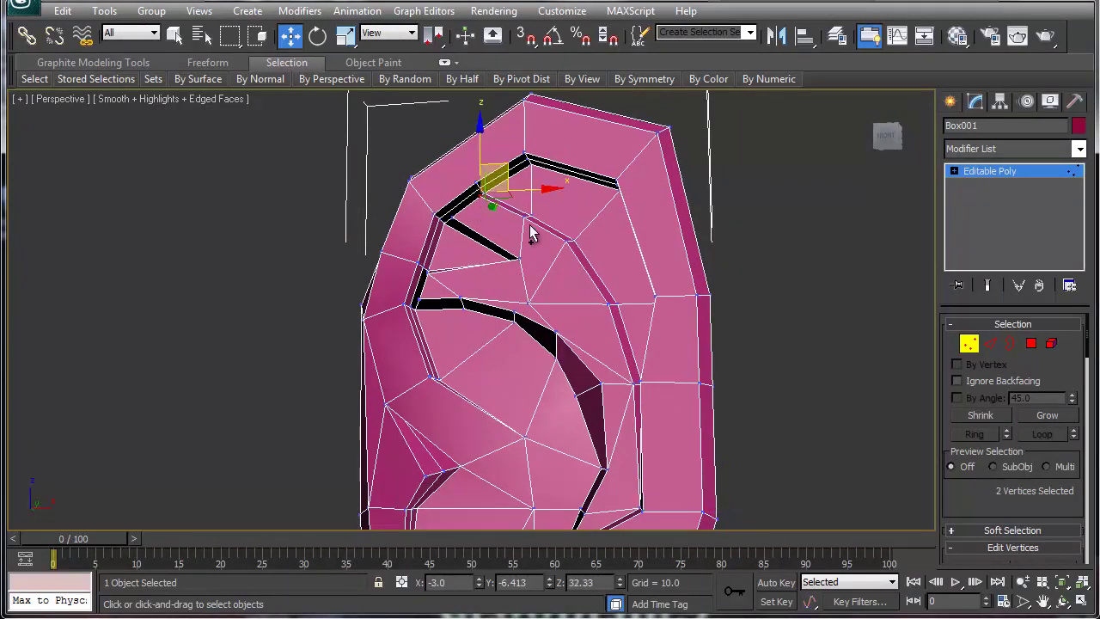
- Try to collapse three vertices at the lower end of the upper fork's gap into one, and undo the collapse
click(451, 219)
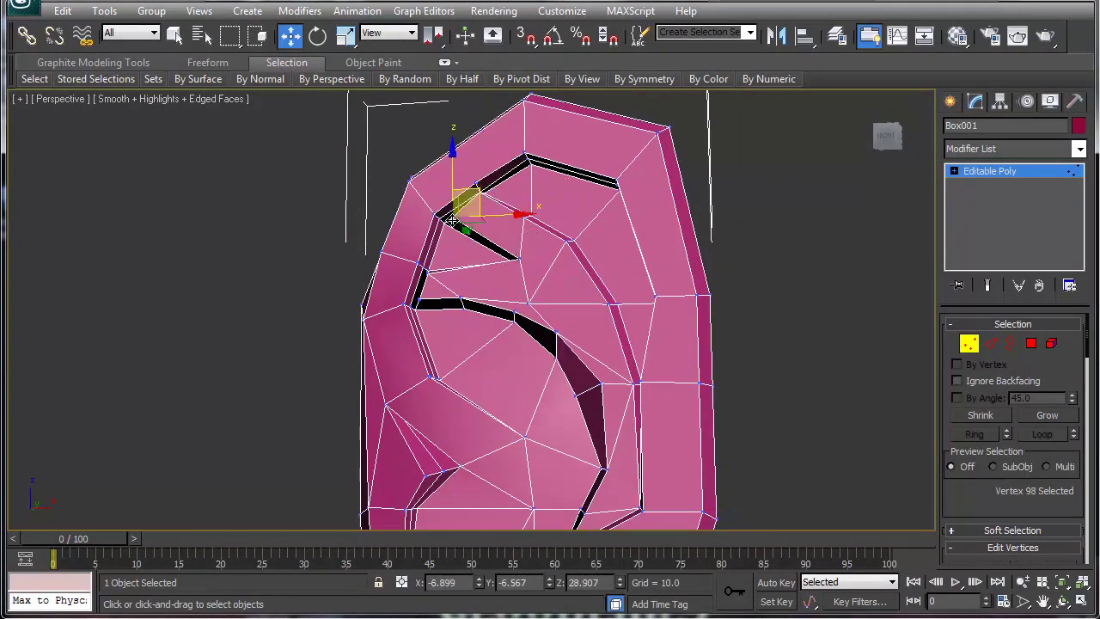
ctrl+click(437, 217)
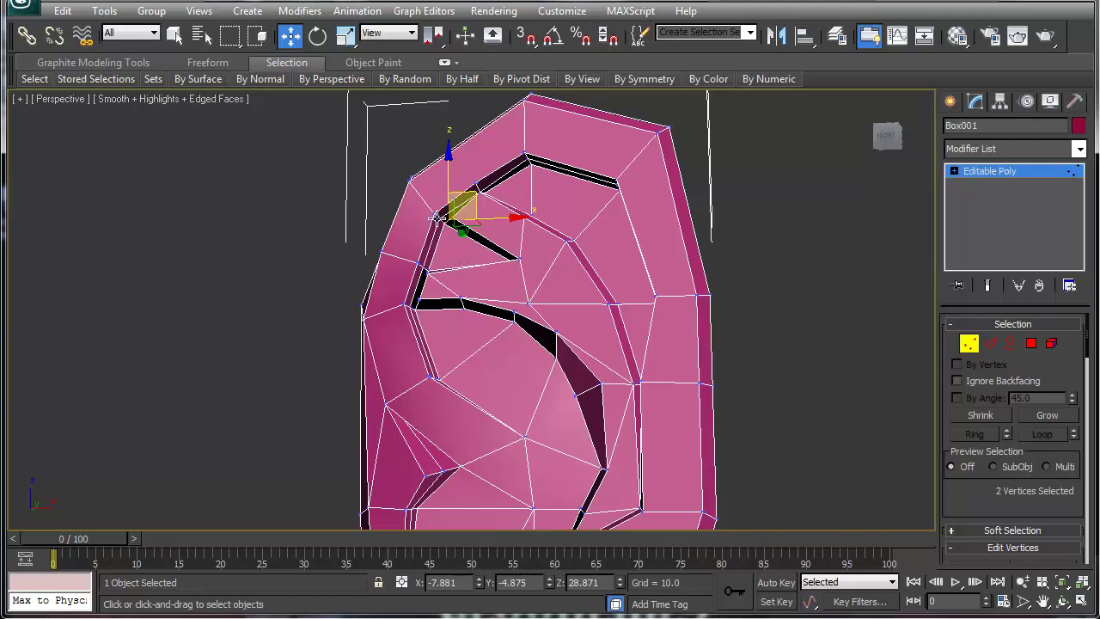
click(438, 218)
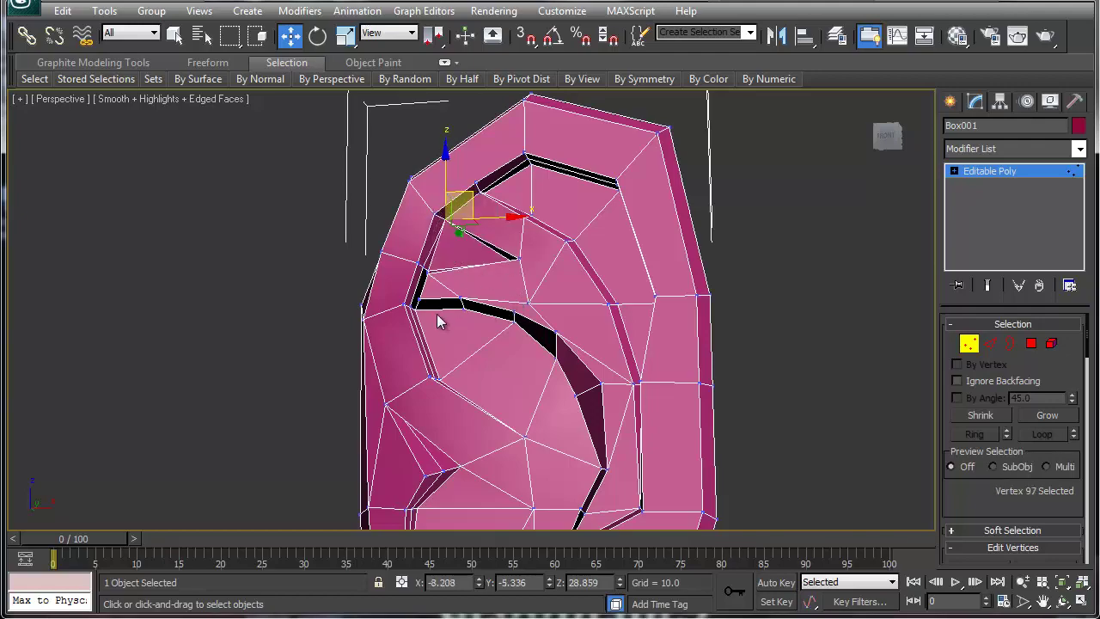
alt+middle_drag(440, 290, 464, 273)
key(ctrl+z)
key(ctrl+x)
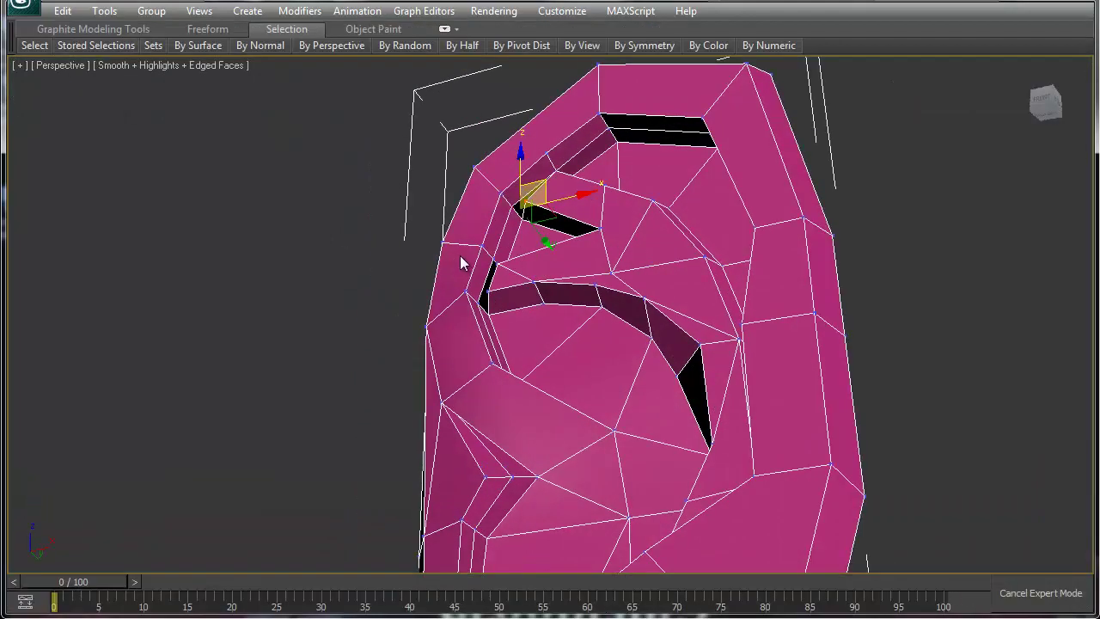
key(ctrl+x)
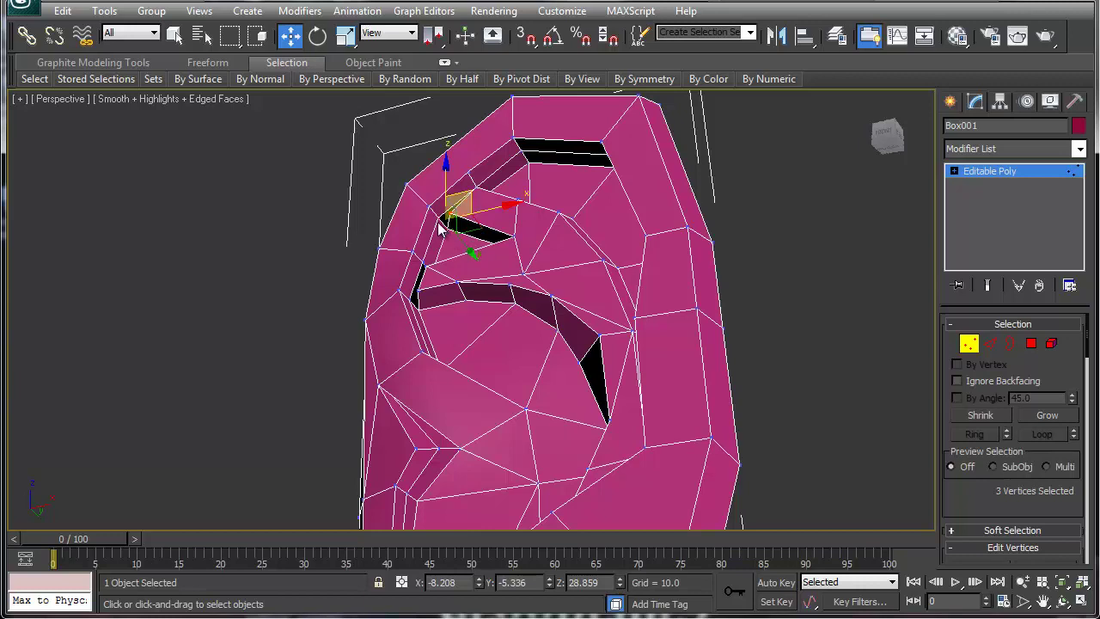
- Collapse only the two inner vertices at the lower end of the upper fork's gap into a single vertex
click(453, 225)
click(449, 214)
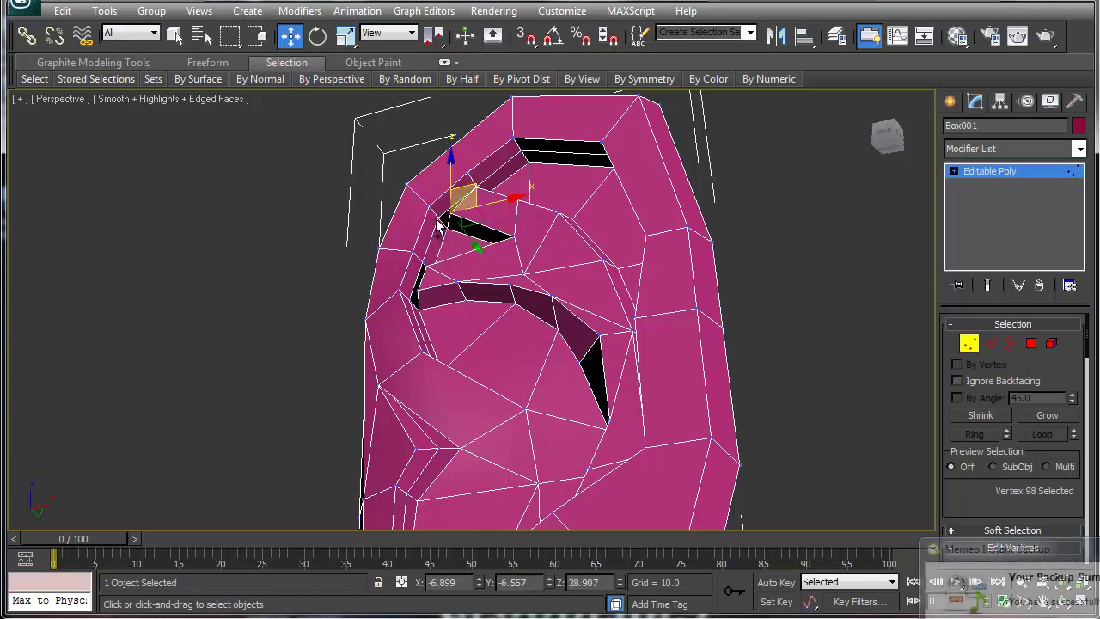
ctrl+click(439, 218)
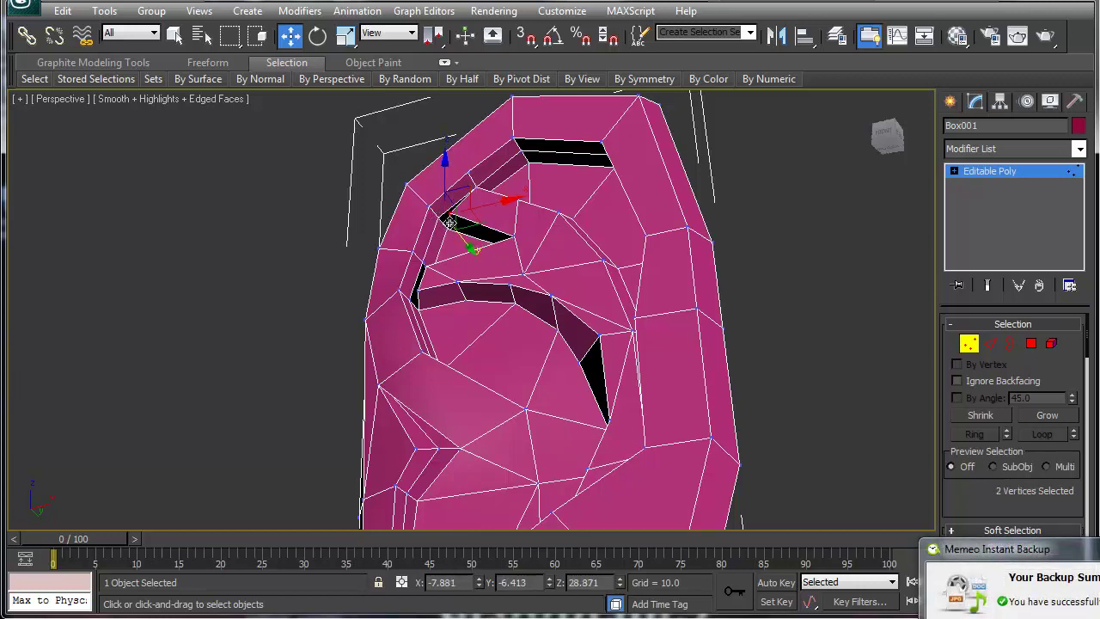
key(ctrl+alt+c)
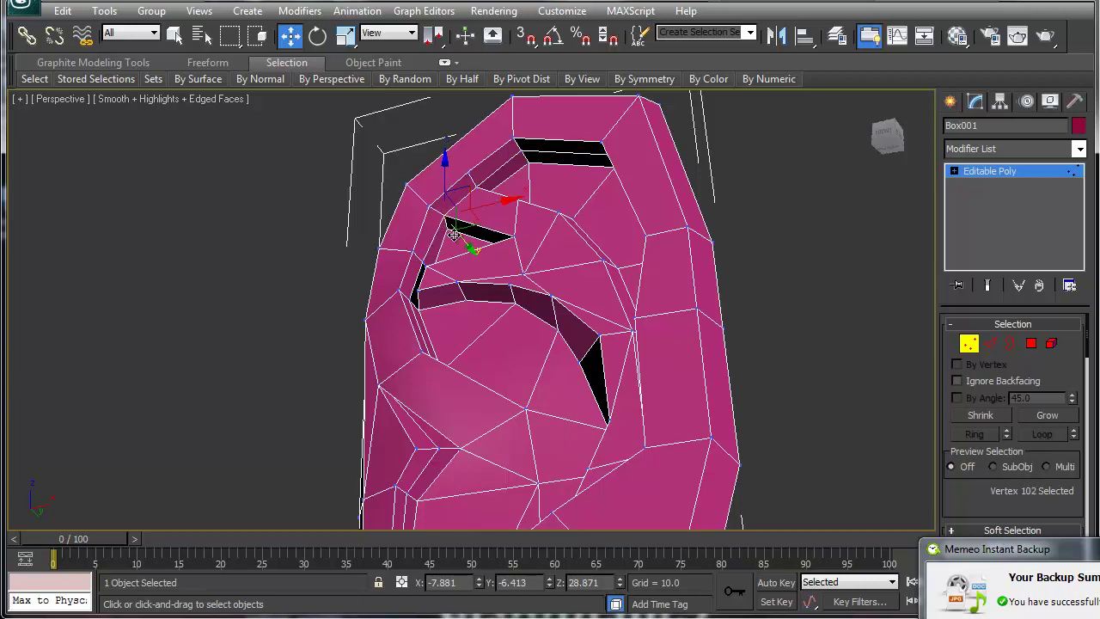
alt+middle_drag(456, 268, 420, 290)
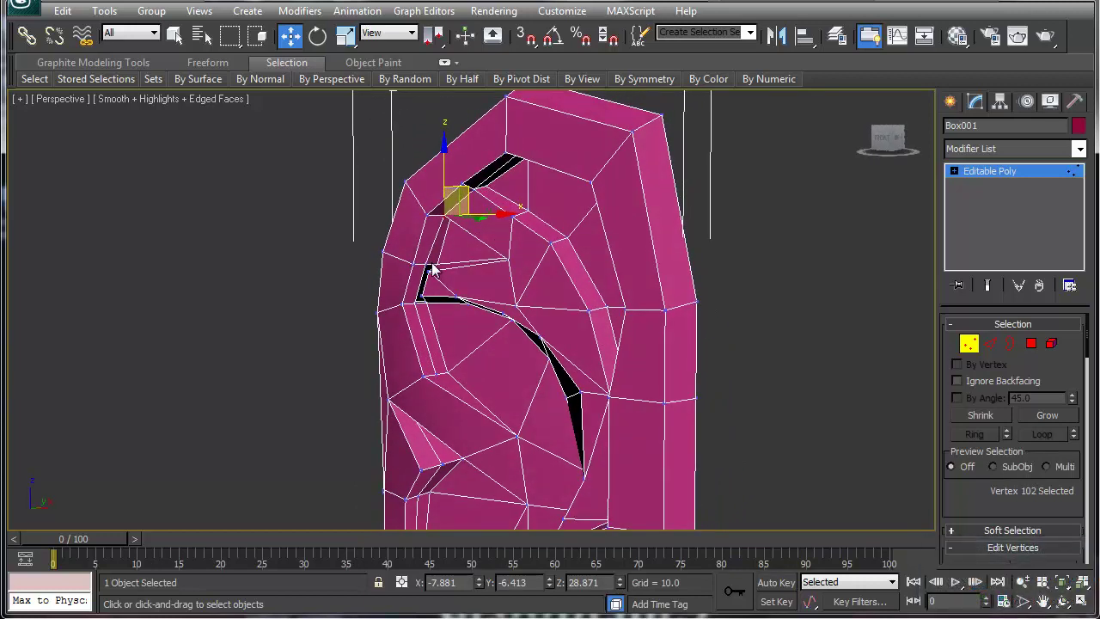
- Collapse the doubled vertices where the upper fork's two lower gaps meet the front rim, and check the smoothed preview
click(427, 266)
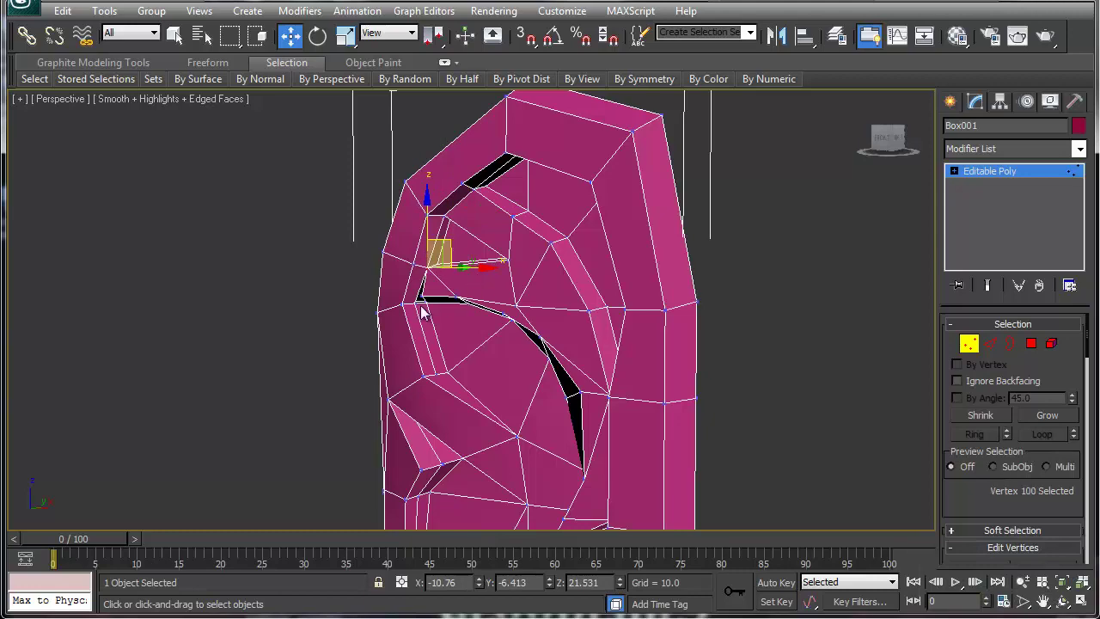
click(421, 298)
click(417, 300)
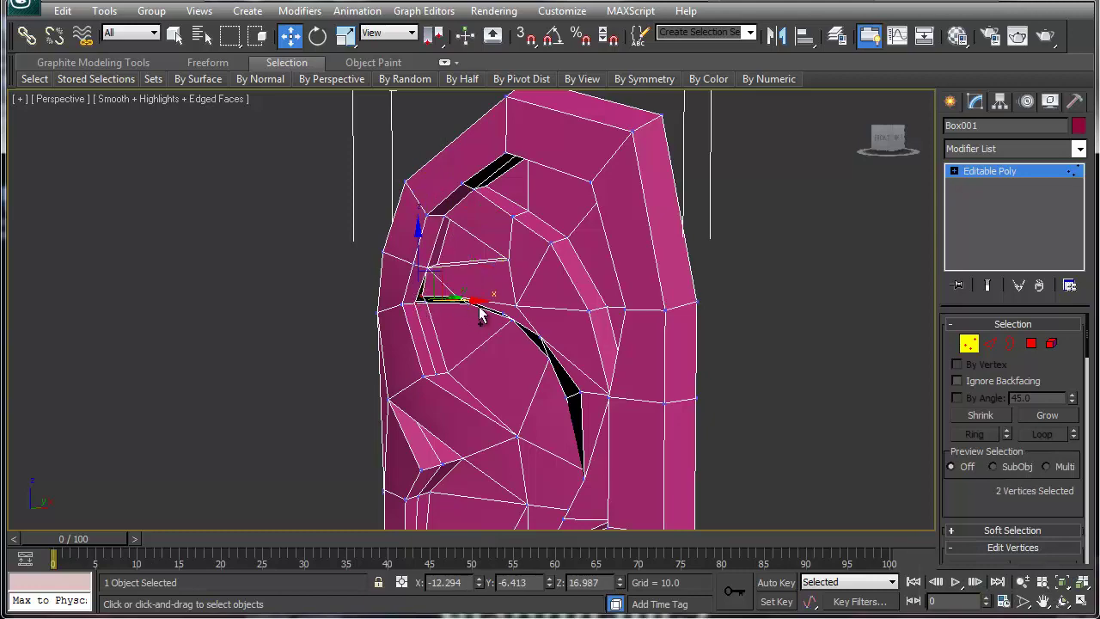
alt+middle_drag(444, 332, 483, 309)
key(ctrl+q)
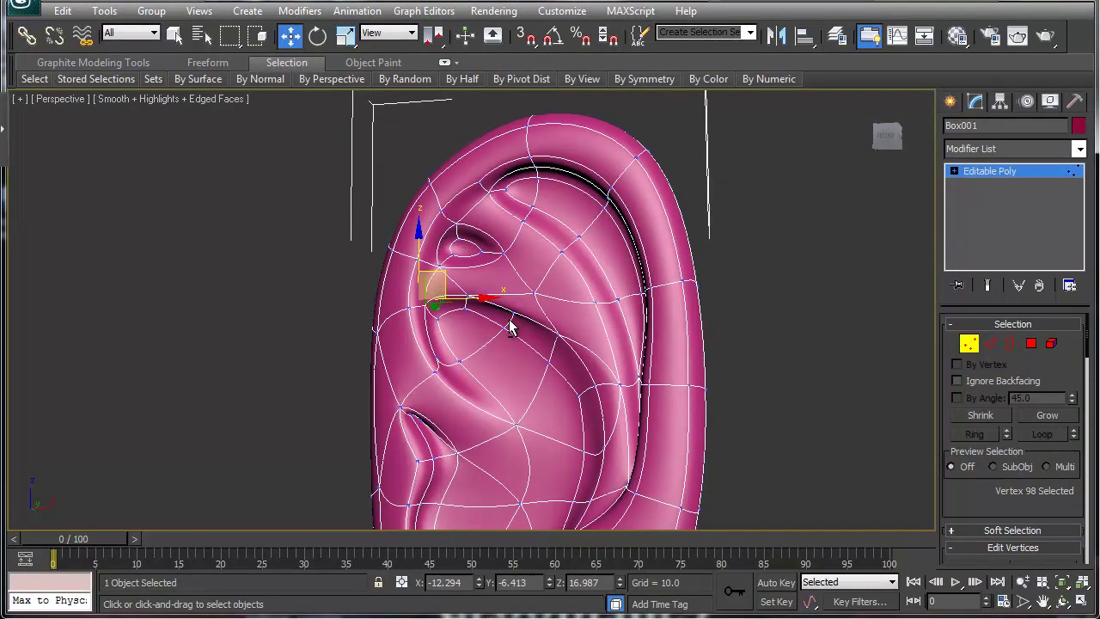
key(ctrl+q)
alt+middle_drag(497, 326, 525, 307)
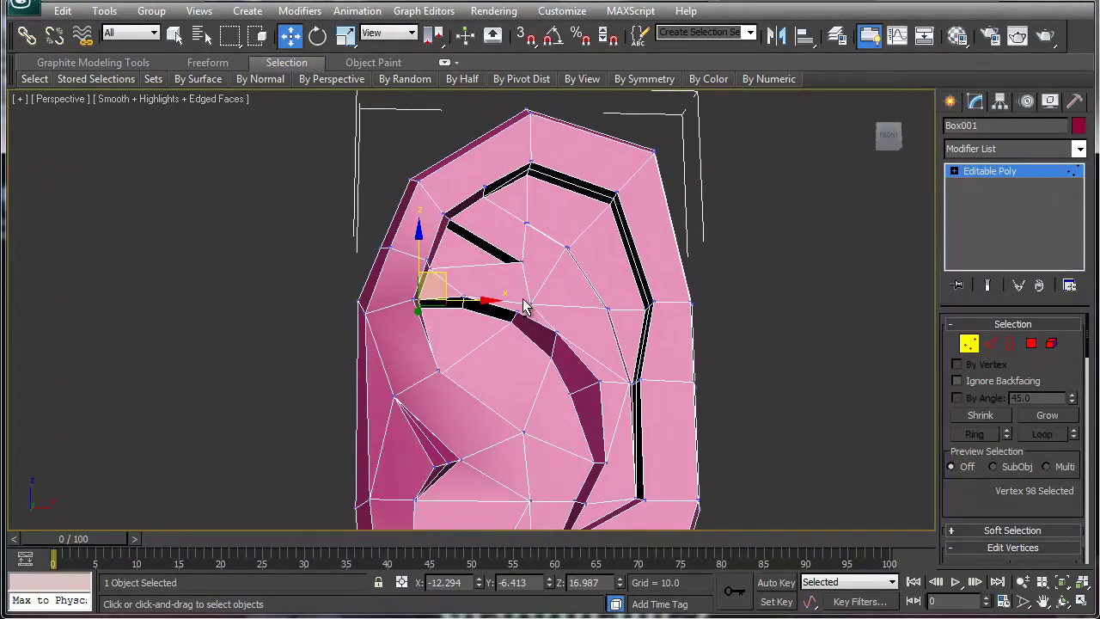
- Cut new edges from the ridge's upper tip vertex across the rim's front face and over its outer side to the back
click(485, 189)
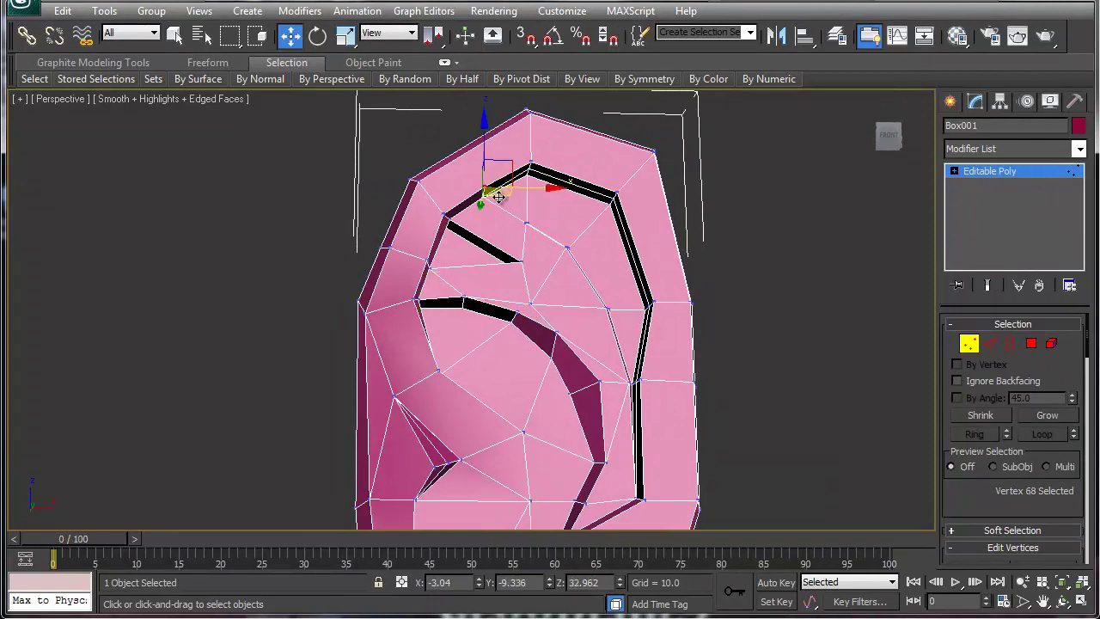
right_click(494, 203)
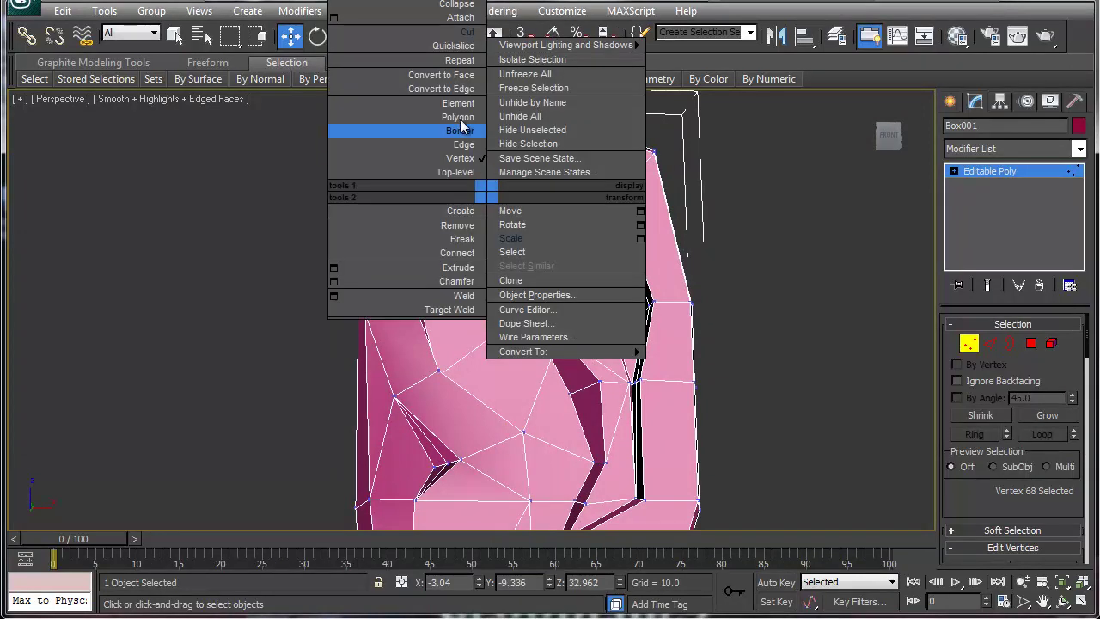
click(465, 36)
click(485, 186)
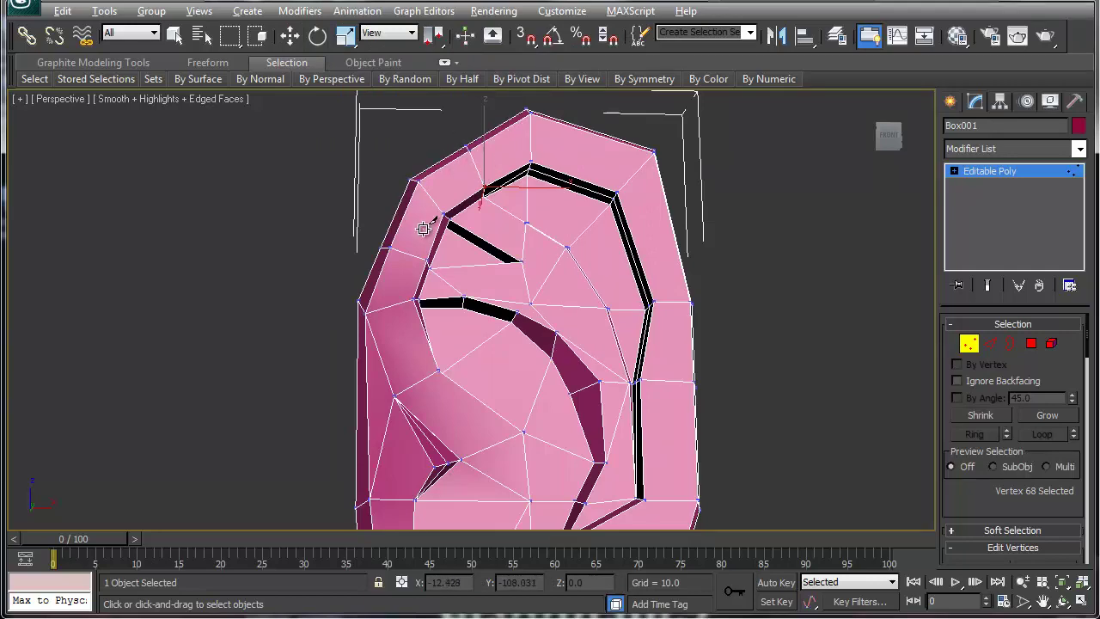
alt+middle_drag(425, 226, 579, 279)
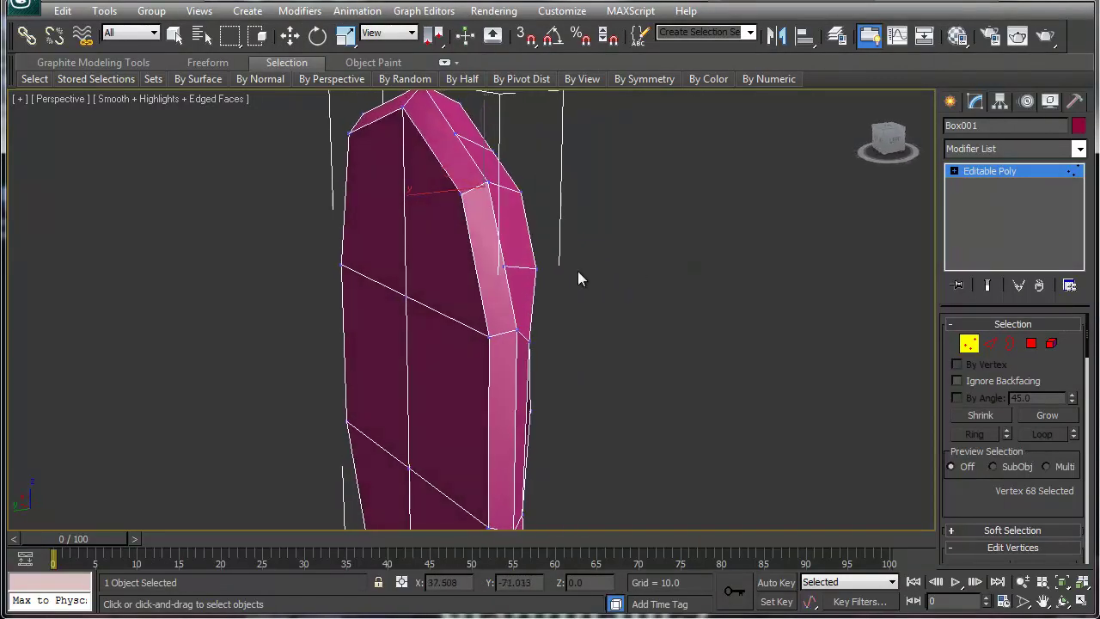
click(456, 135)
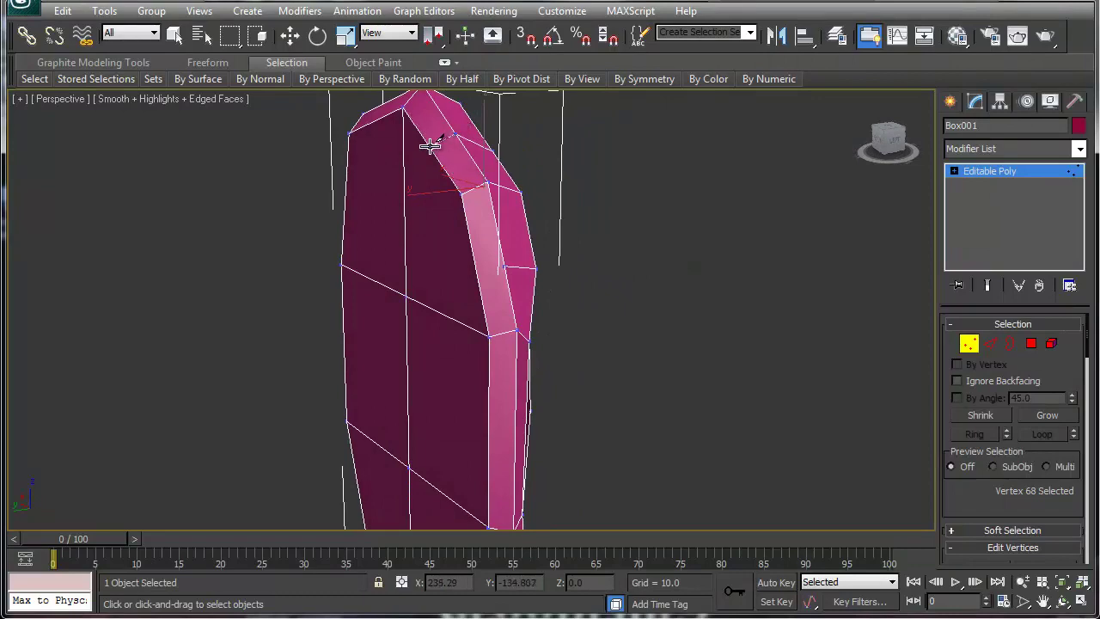
click(429, 147)
alt+middle_drag(555, 204, 432, 188)
alt+middle_drag(477, 236, 441, 214)
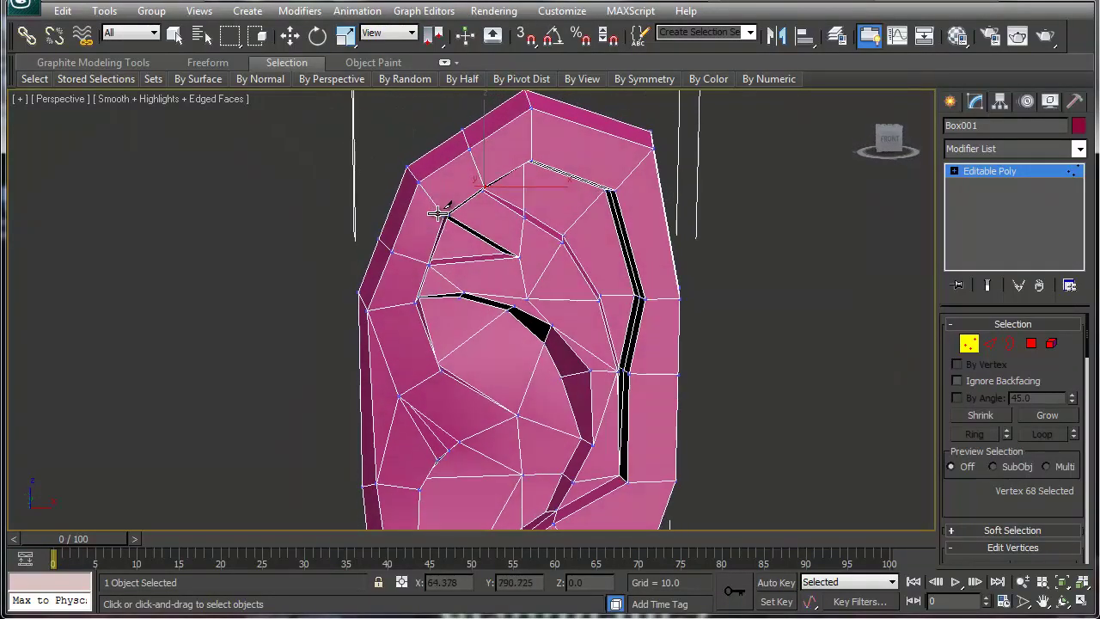
key(w)
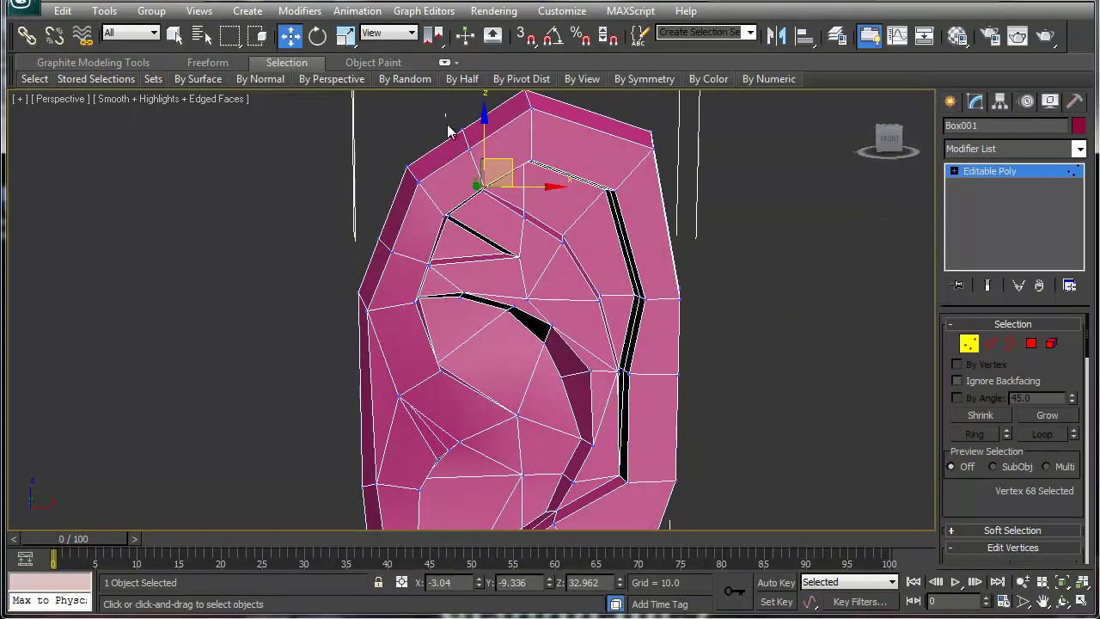
- Move the new outer rim vertices outward to round the rim, and shift the three vertices at the ridge's upper tip up and outward
drag(447, 129, 484, 172)
drag(496, 127, 489, 123)
click(484, 184)
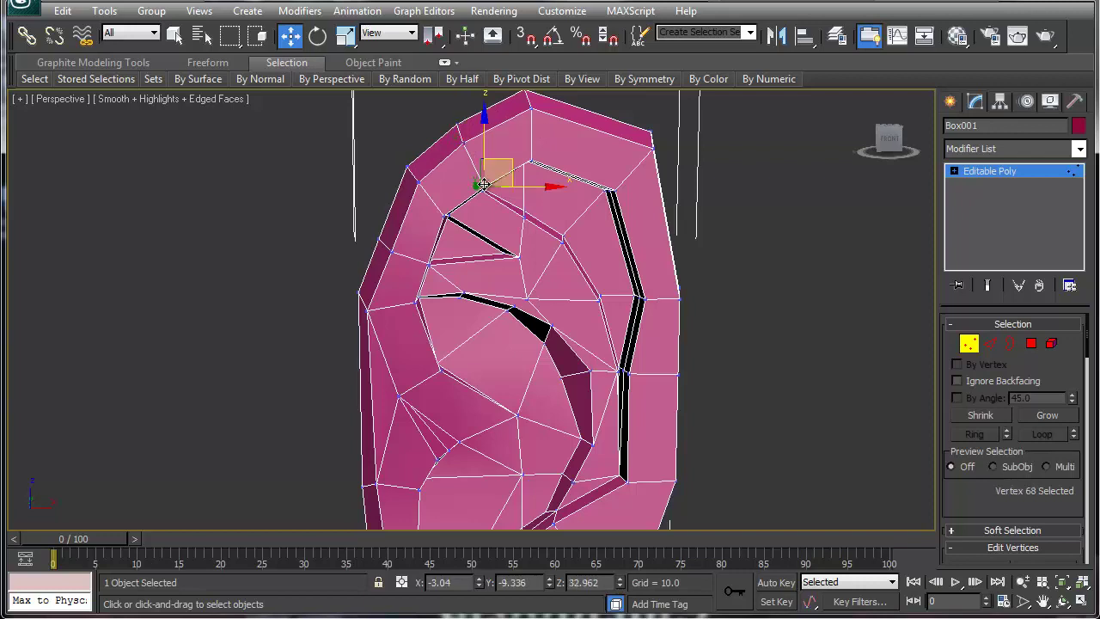
alt+middle_drag(504, 233, 487, 206)
drag(475, 205, 511, 177)
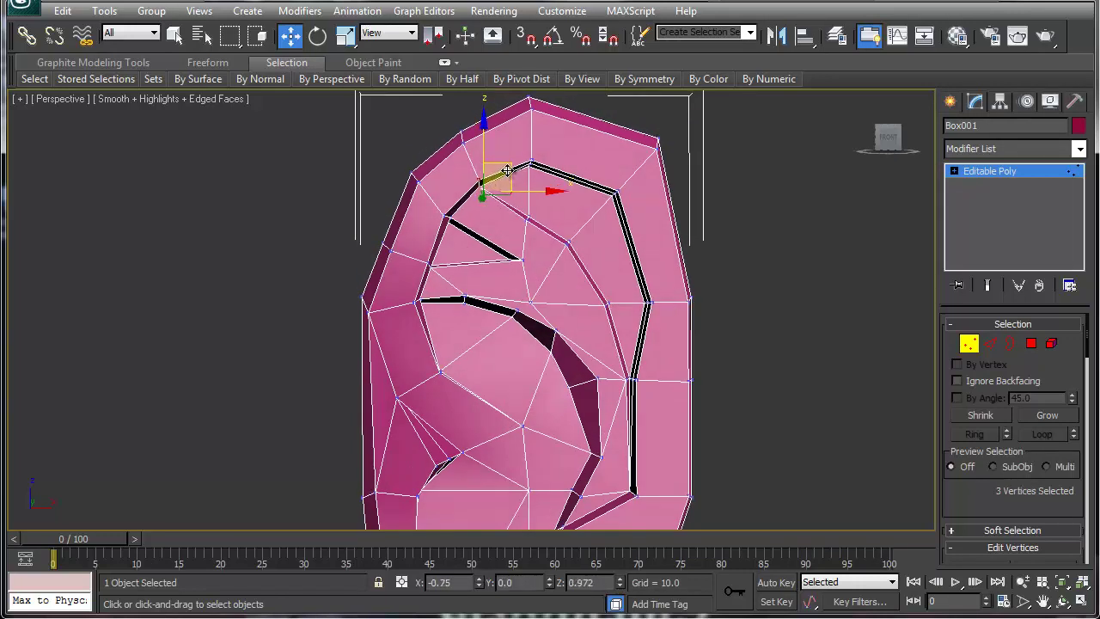
- Move the two ridge vertices directly below the rim's top upward to round the ridge's curve
click(507, 216)
drag(535, 221, 559, 195)
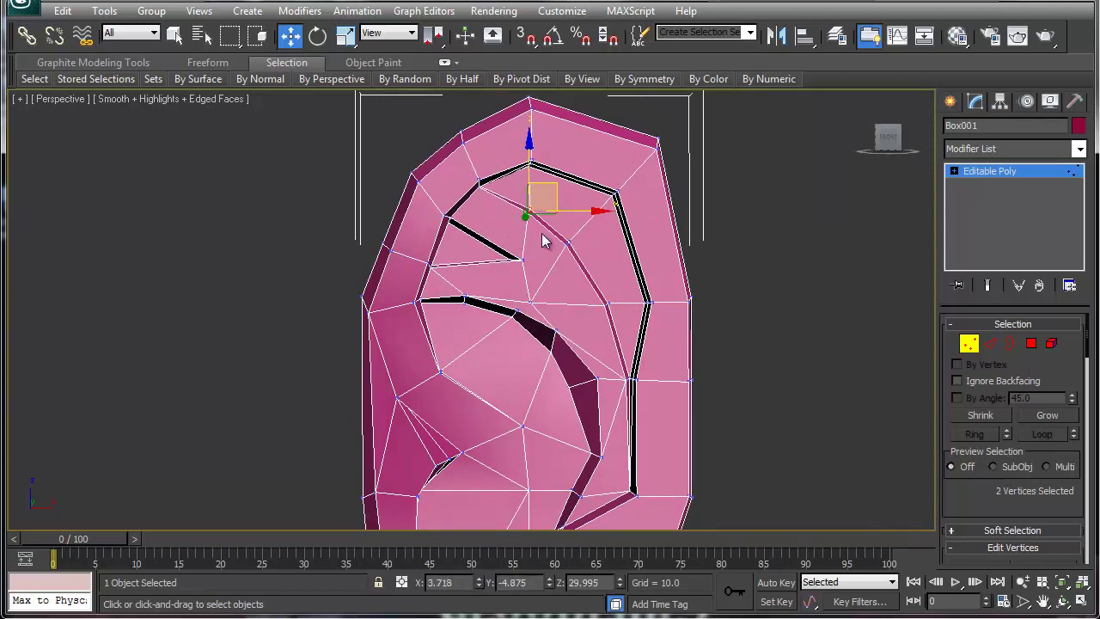
mouse_move(507, 280)
alt+middle_down()
mouse_move(550, 283)
mouse_move(500, 293)
mouse_move(503, 275)
mouse_move(503, 292)
alt+middle_up()
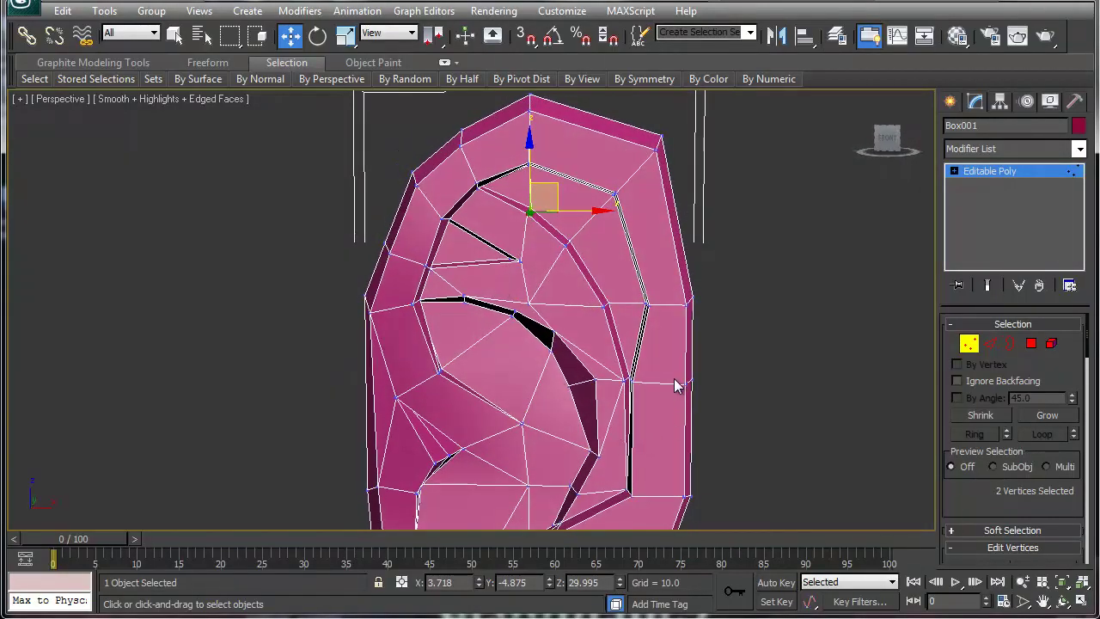
- Move the ridge vertices beside the outer groove toward the rim, and shift the adjacent rim vertex about 1 unit outward along X
middle_drag(630, 404, 527, 318)
scroll(528, 322, up, 5)
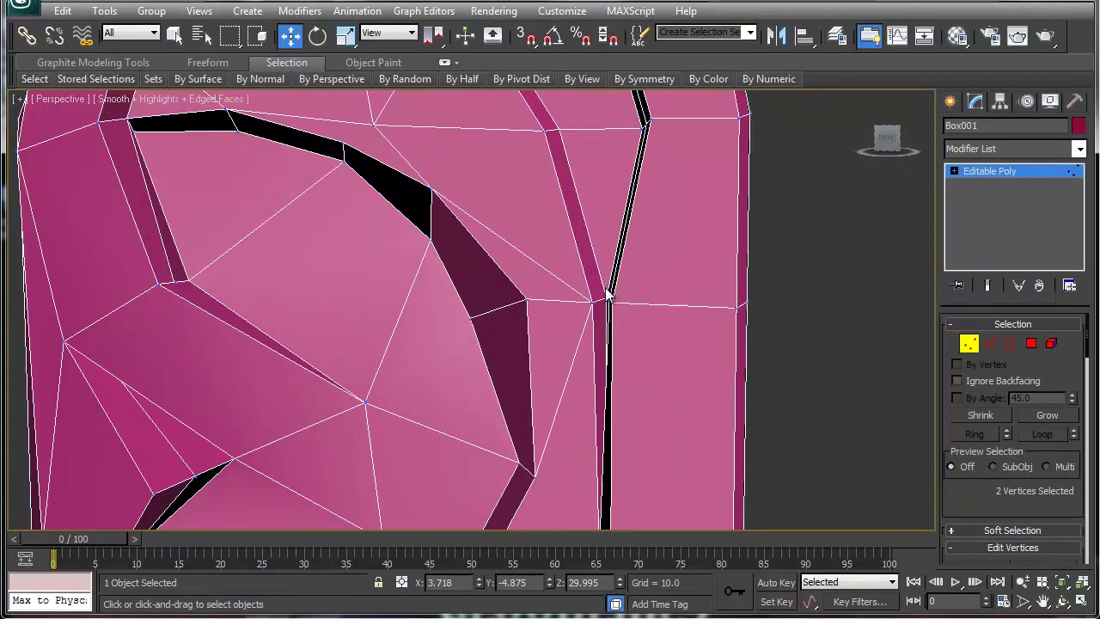
drag(617, 307, 652, 303)
click(594, 305)
click(639, 327)
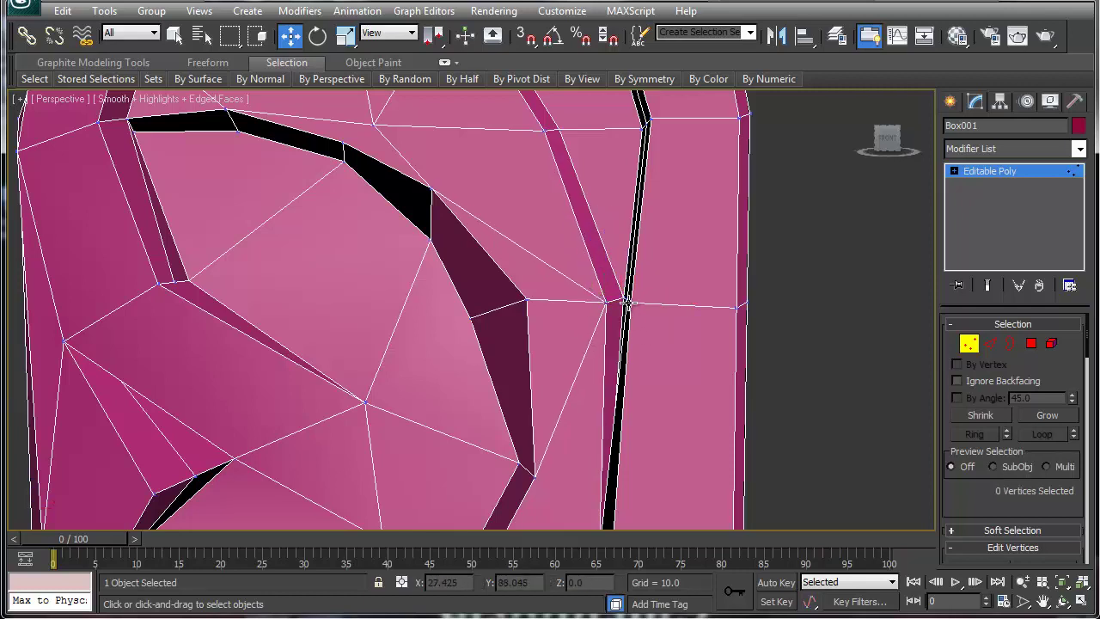
click(628, 301)
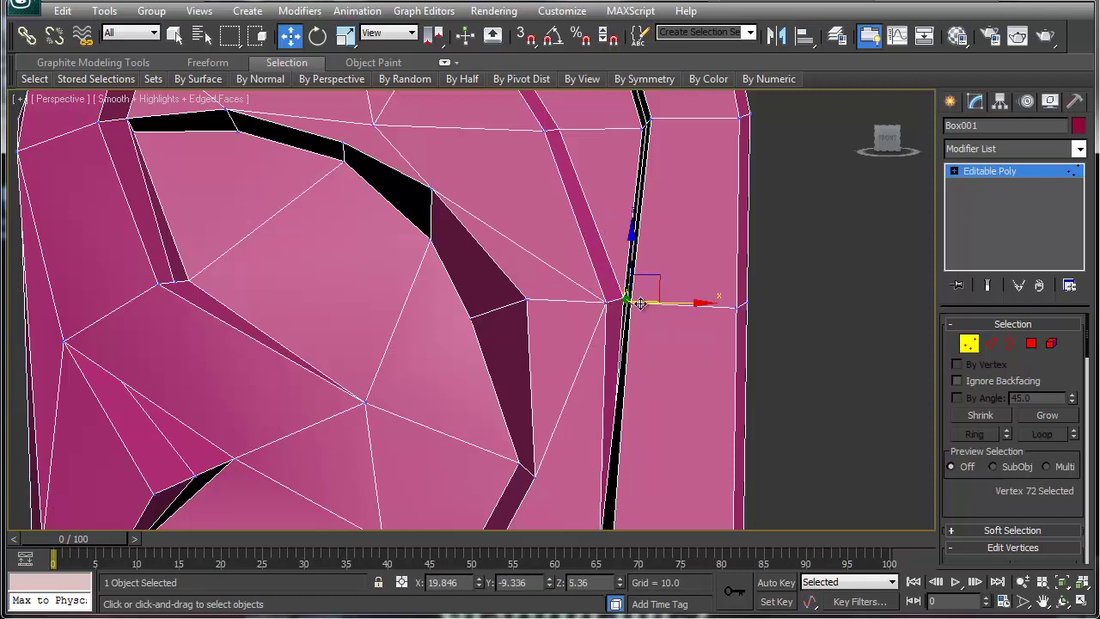
drag(648, 304, 662, 304)
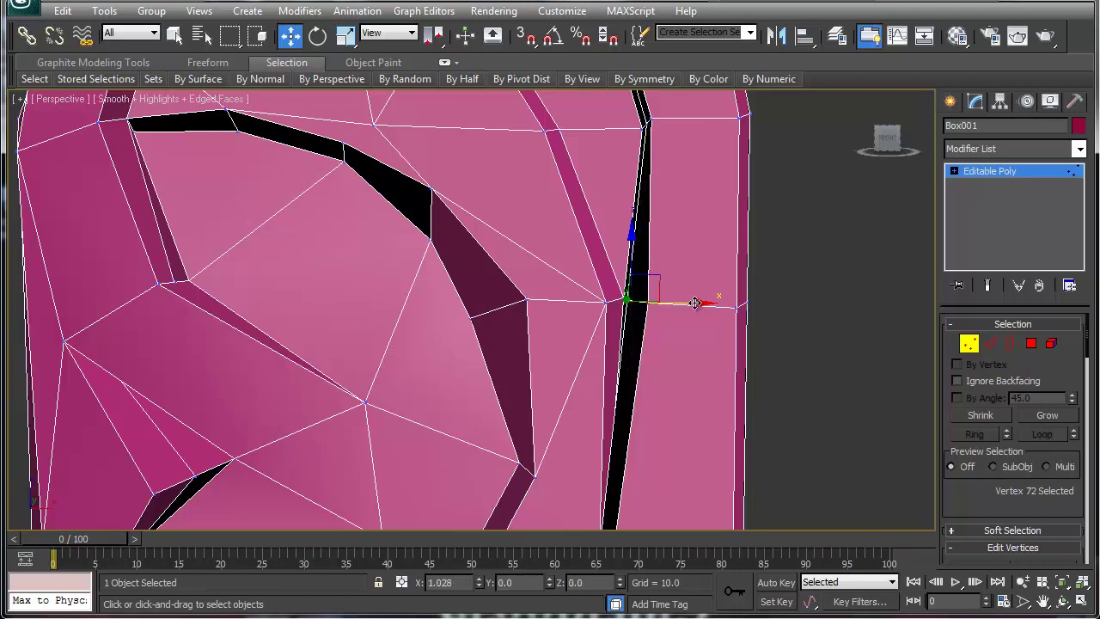
scroll(647, 197, down, 4)
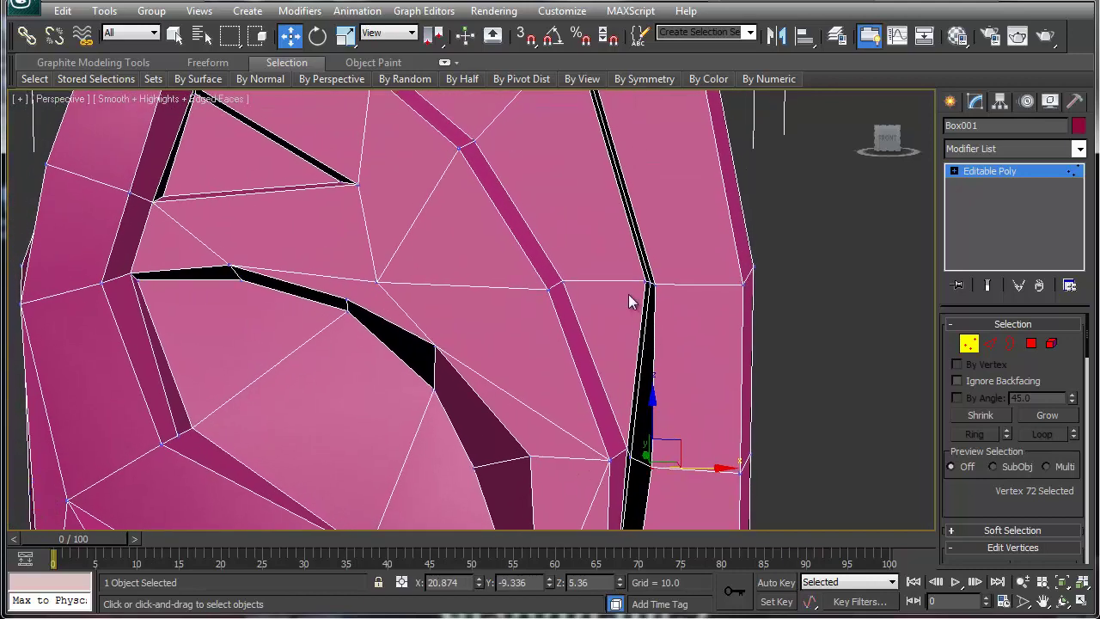
- Move the inner surface edge along the back groove's upper section up and outward toward the rim
scroll(627, 294, down, 5)
scroll(610, 284, up, 5)
middle_drag(580, 246, 605, 294)
key(2)
click(613, 287)
drag(633, 228, 679, 204)
- Shift the same groove edge further toward the rim in the smoothed preview, to about X 21.89, Z 26.308
alt+middle_drag(497, 331, 596, 332)
key(ctrl+q)
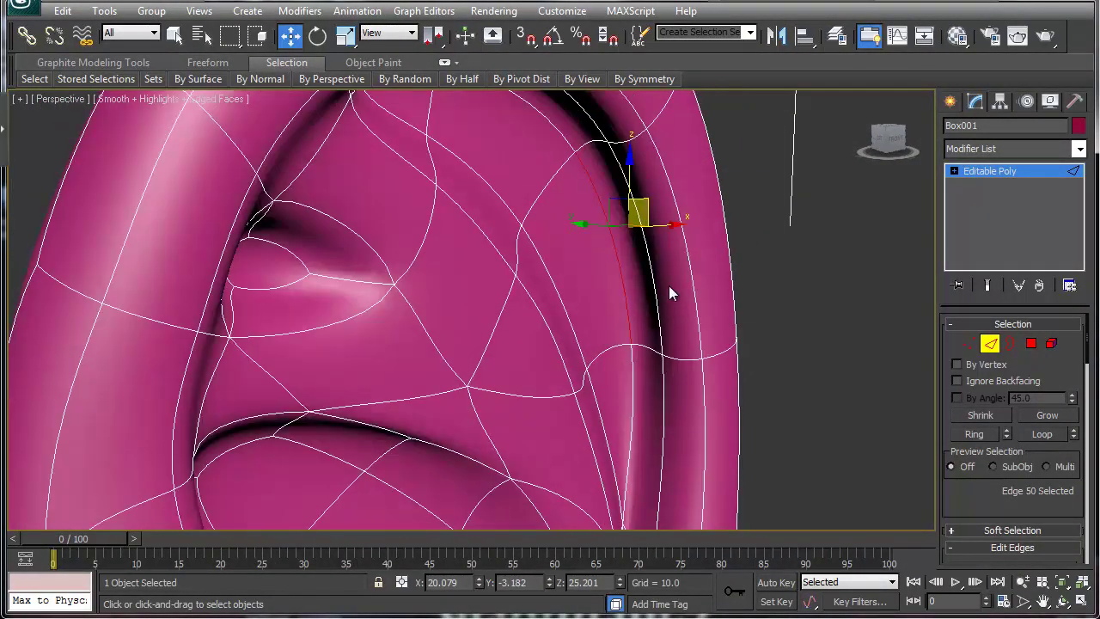
alt+middle_drag(668, 286, 637, 288)
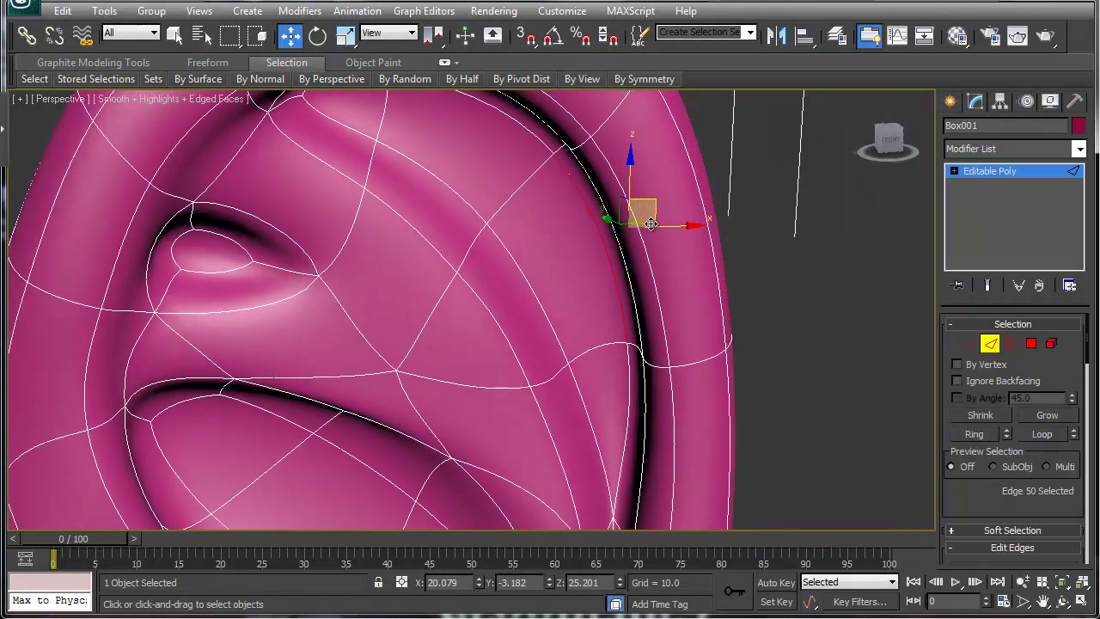
drag(657, 212, 683, 191)
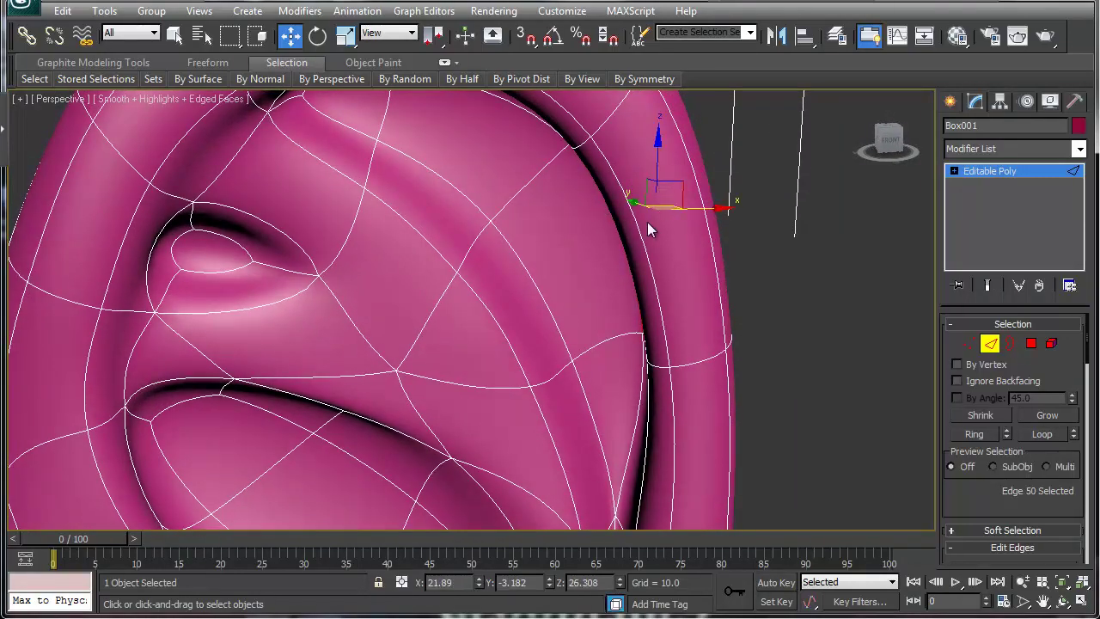
alt+middle_drag(581, 324, 566, 301)
key(ctrl+q)
- Raise the edge along the groove's top, under the rim, to about Z 37.831
middle_drag(544, 236, 527, 326)
scroll(518, 384, up, 3)
click(552, 155)
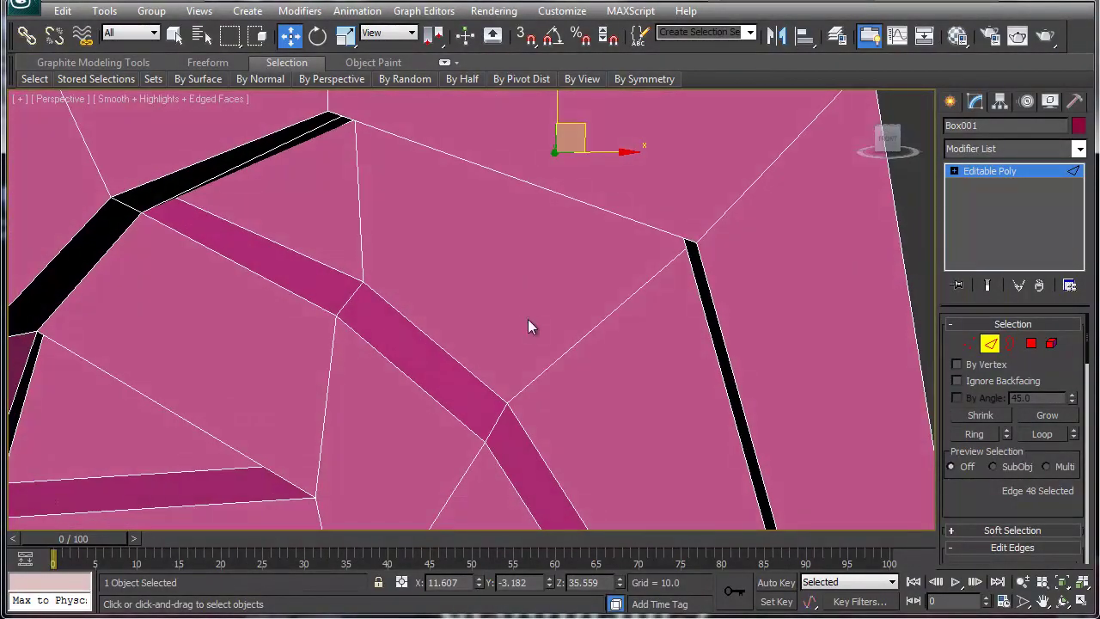
scroll(527, 327, down, 3)
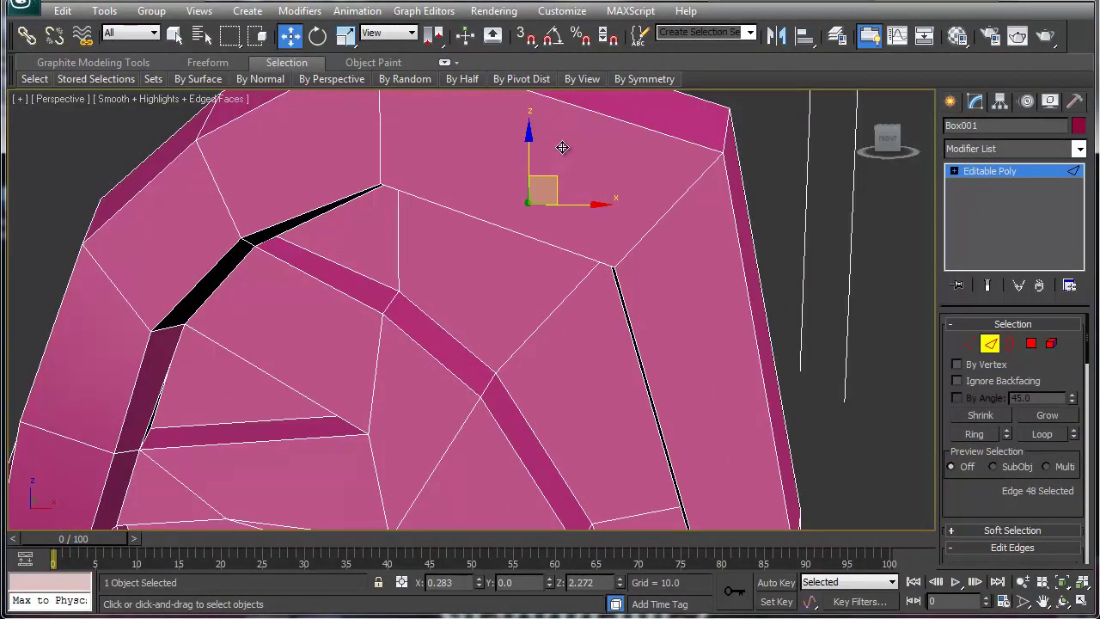
drag(557, 187, 562, 147)
middle_drag(440, 318, 498, 282)
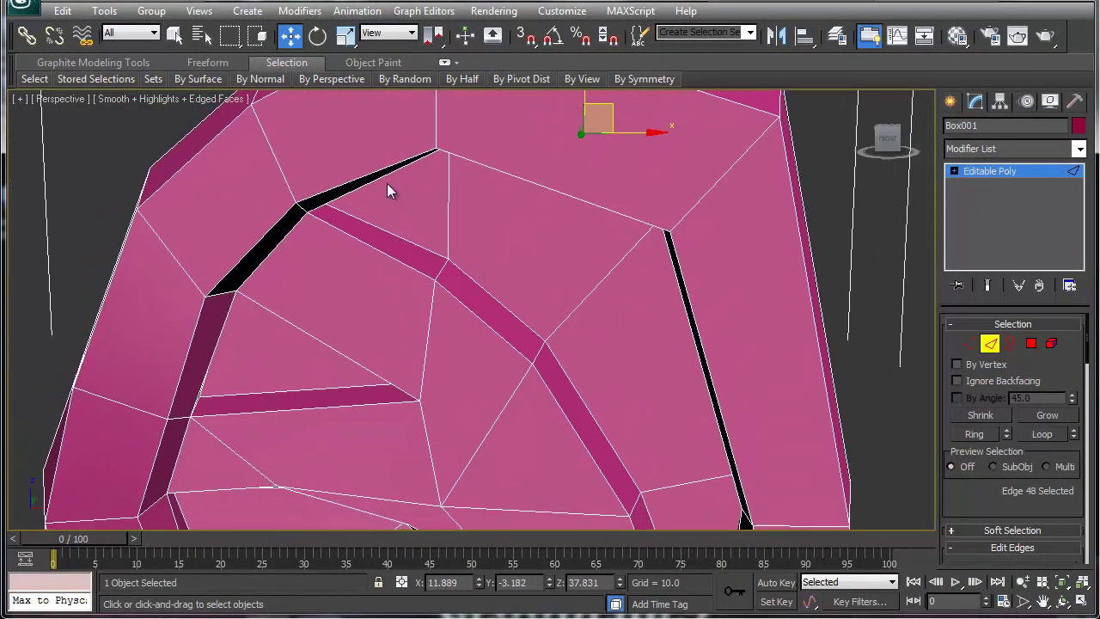
- Move the two edges of the groove between the ridge's upper tip and the rim's top upward, and check the smoothed preview
click(380, 177)
mouse_move(381, 279)
alt+middle_down()
mouse_move(356, 259)
mouse_move(375, 235)
mouse_move(371, 199)
alt+middle_up()
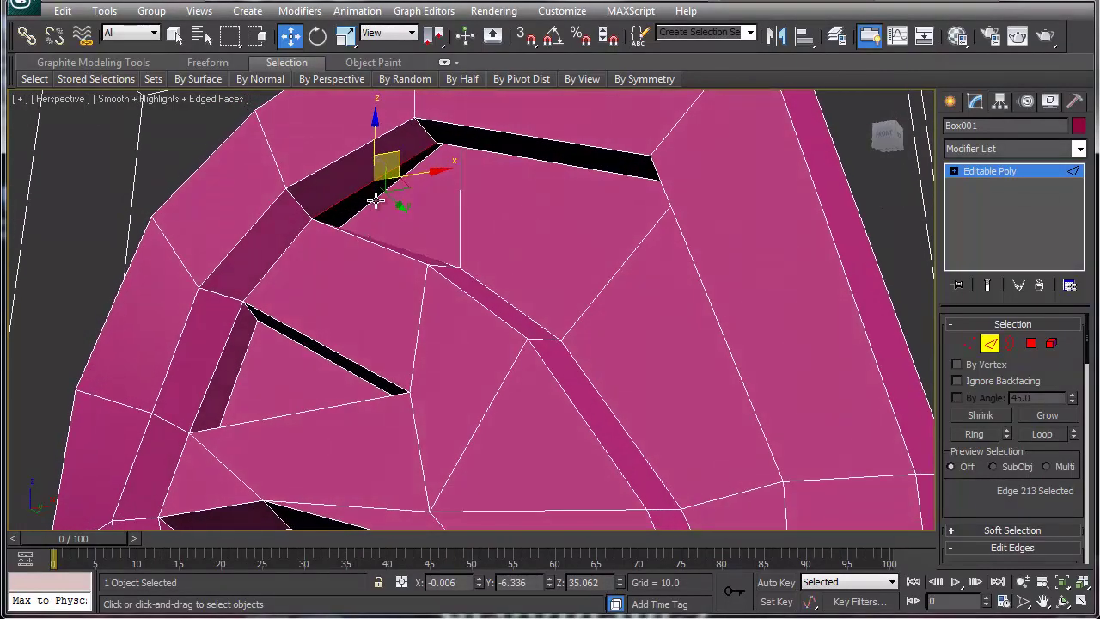
click(375, 201)
mouse_move(368, 270)
alt+middle_down()
mouse_move(393, 318)
mouse_move(238, 376)
mouse_move(352, 378)
mouse_move(358, 398)
mouse_move(365, 391)
alt+middle_up()
ctrl+click(229, 359)
drag(429, 165, 387, 140)
scroll(515, 379, down, 6)
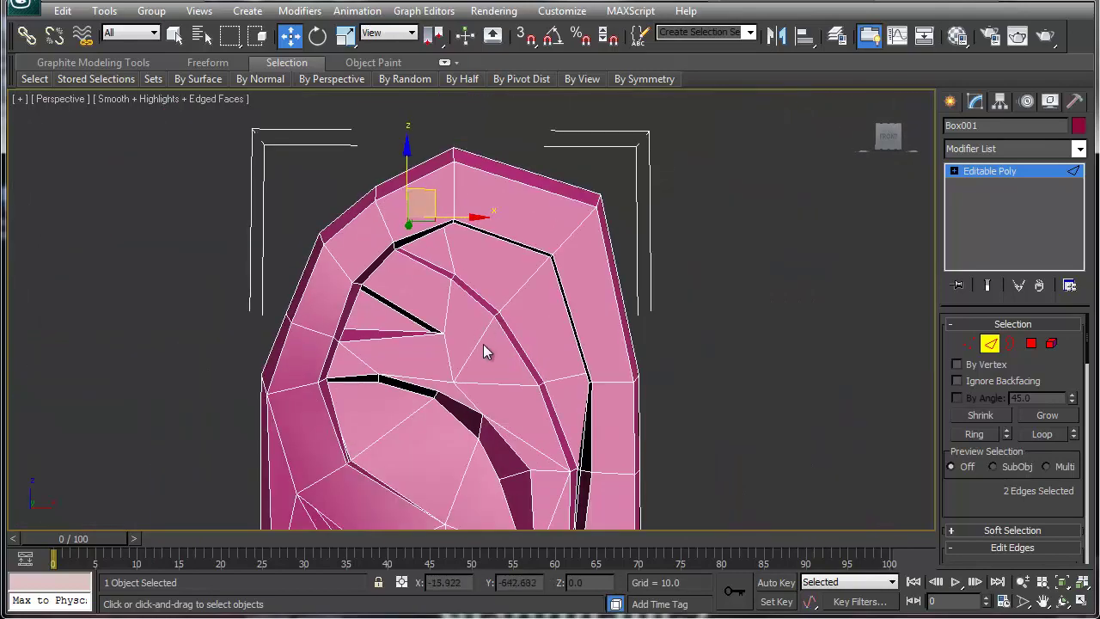
key(ctrl+q)
alt+middle_drag(471, 395, 403, 372)
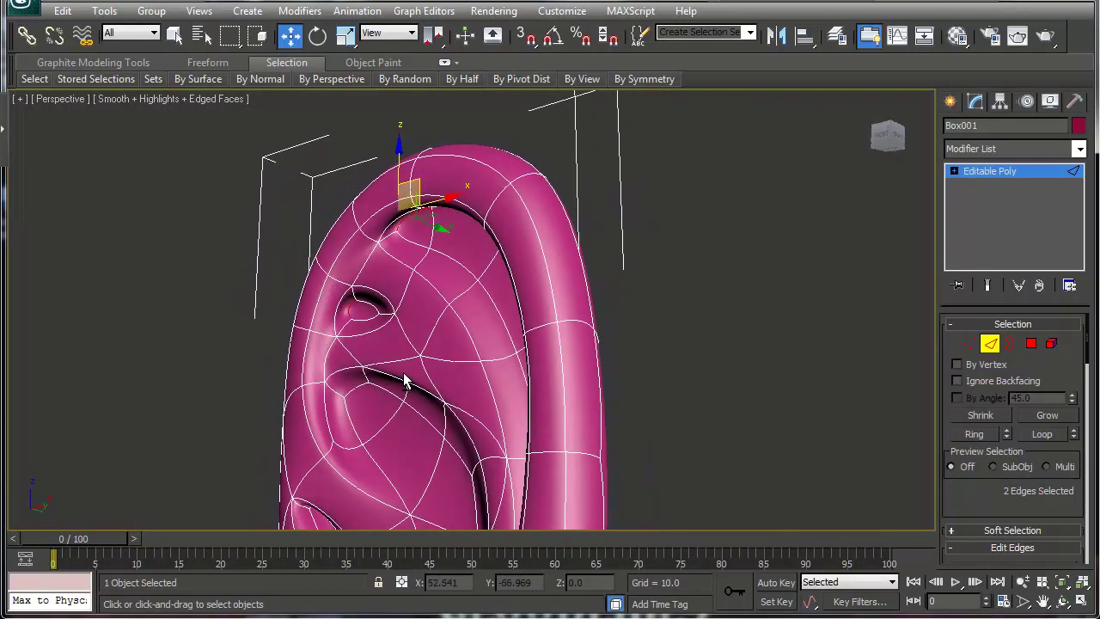
key(ctrl+q)
mouse_move(417, 318)
alt+middle_down()
mouse_move(381, 298)
mouse_move(370, 306)
mouse_move(405, 318)
alt+middle_up()
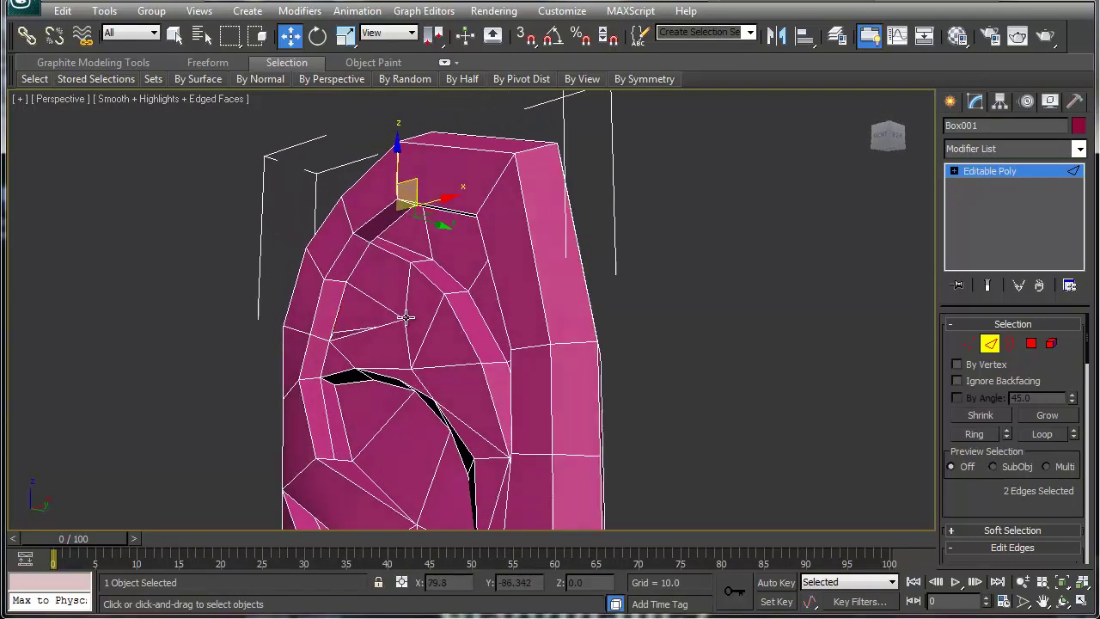
- Cut new edges along the front rim's inner wall from the groove above the ridge tip down into the upper fork's hollow
scroll(356, 271, up, 5)
alt+middle_drag(335, 306, 199, 304)
right_click(197, 307)
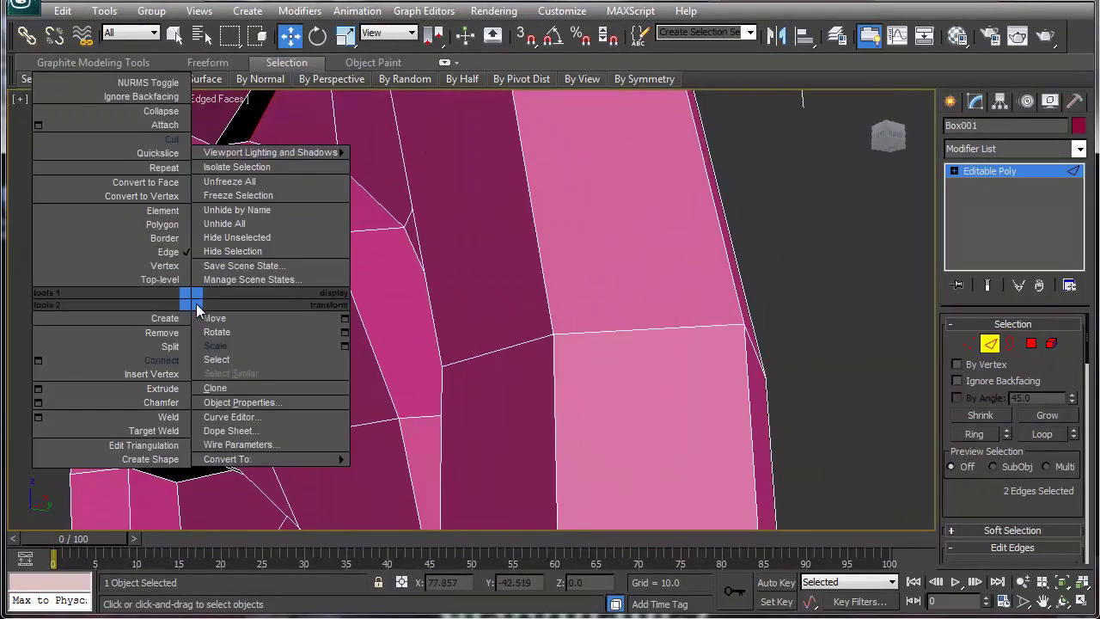
click(159, 153)
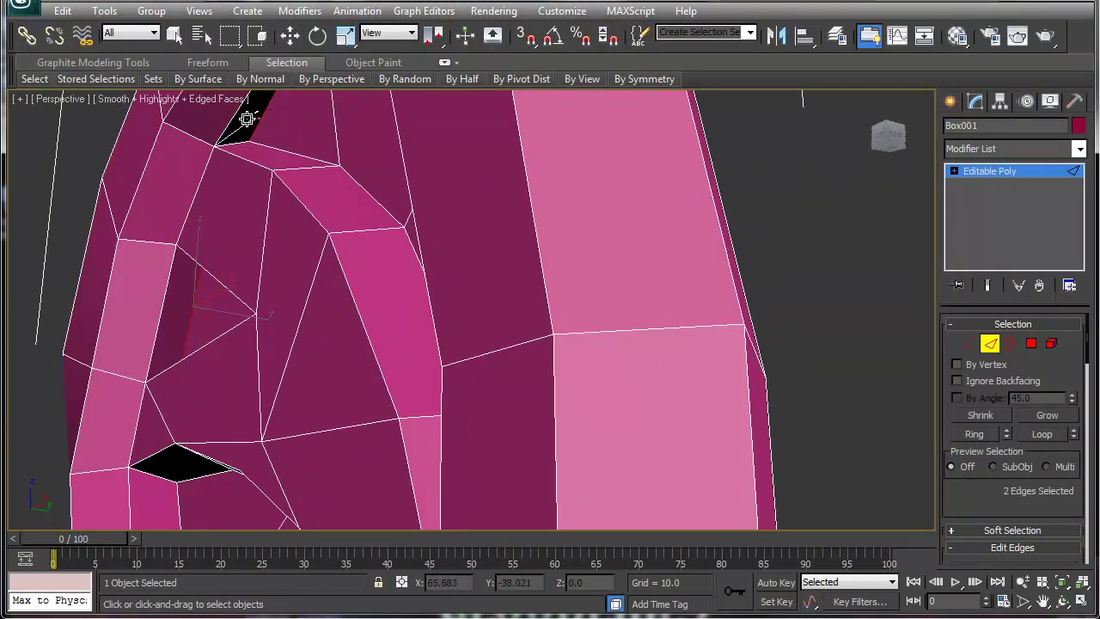
click(189, 132)
click(155, 243)
click(167, 291)
click(194, 301)
right_click(200, 302)
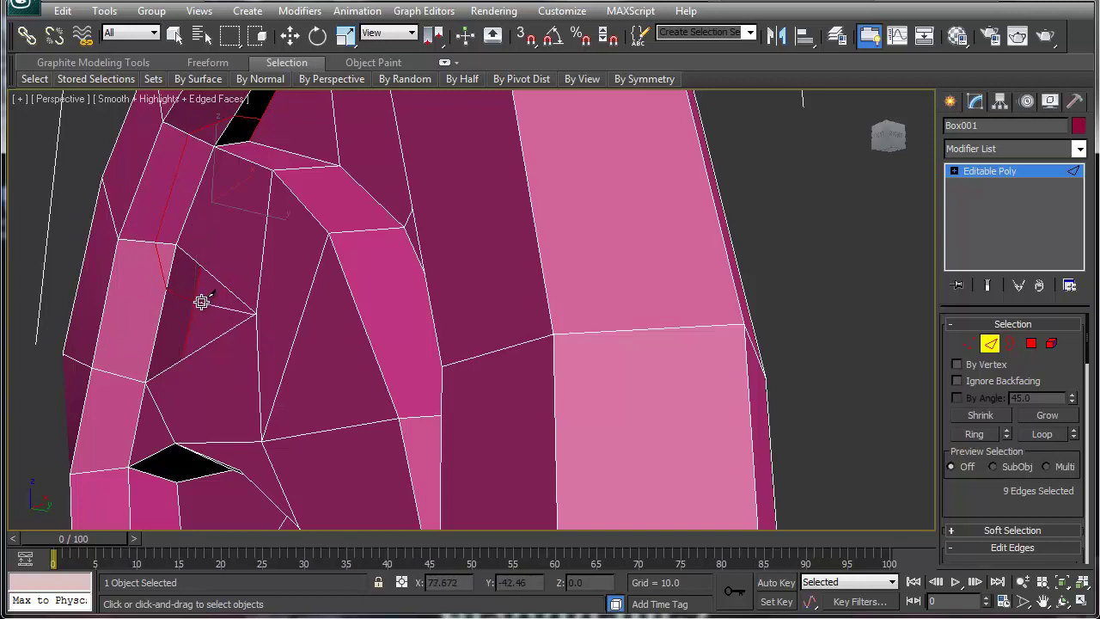
- Adjust the edges of the front rim's inner wall between the ridge tip and the upper fork's hollow
alt+middle_drag(230, 271, 287, 282)
key(w)
click(198, 199)
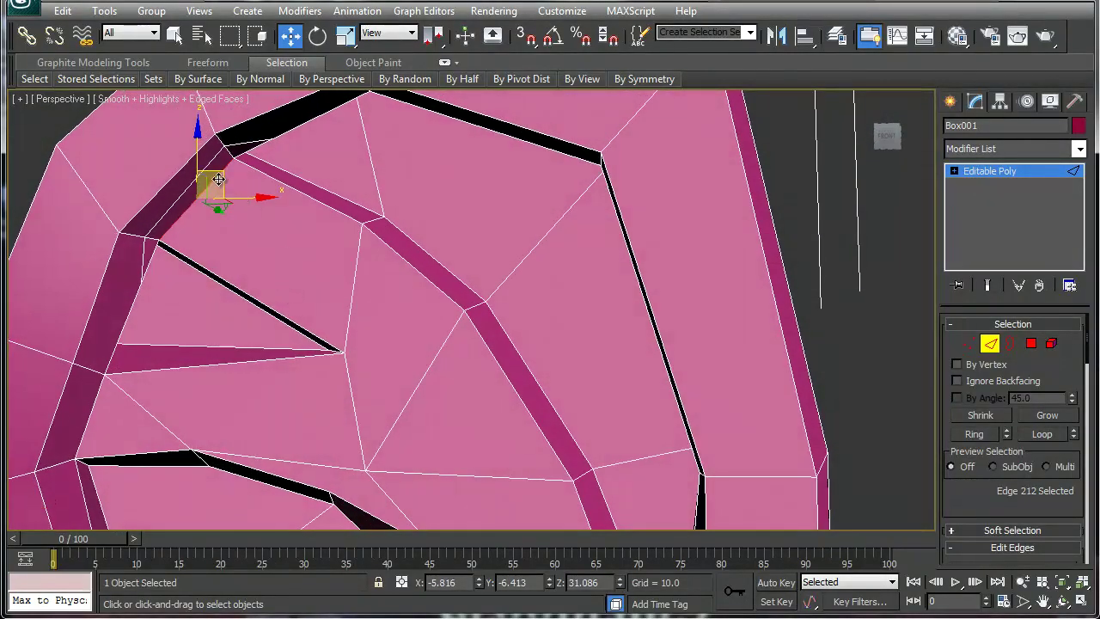
mouse_move(222, 178)
mouse_down()
mouse_move(194, 178)
mouse_move(217, 183)
mouse_up()
click(198, 191)
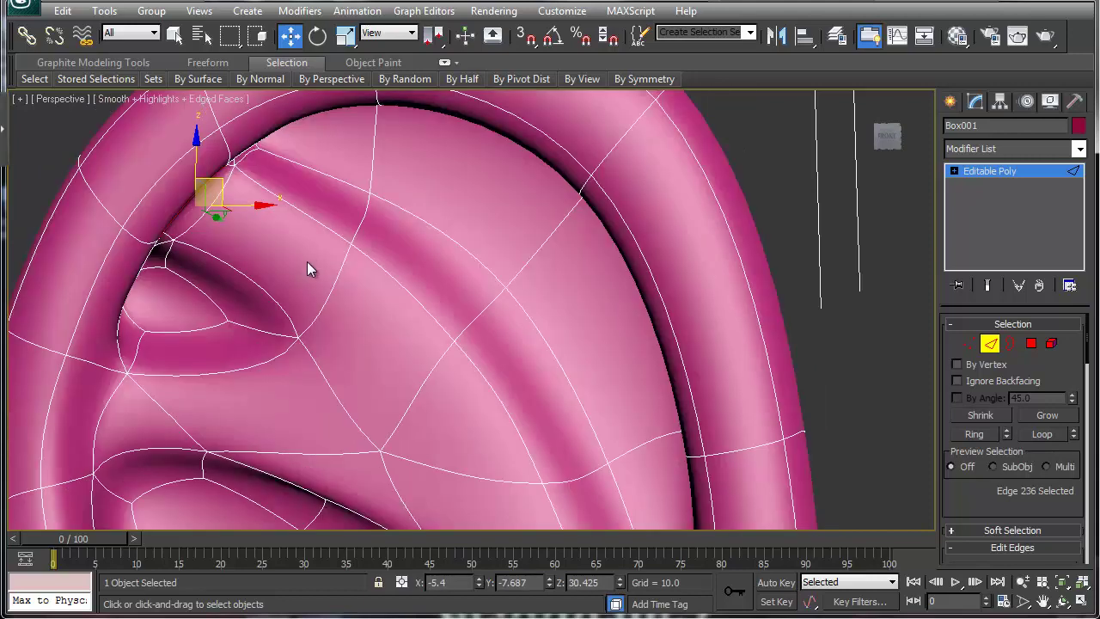
- Cut new edges along the front rim's inner wall from the upper fork's hollow down to the front of the central hollow
alt+middle_drag(321, 293, 258, 345)
scroll(322, 309, down, 4)
key(ctrl+q)
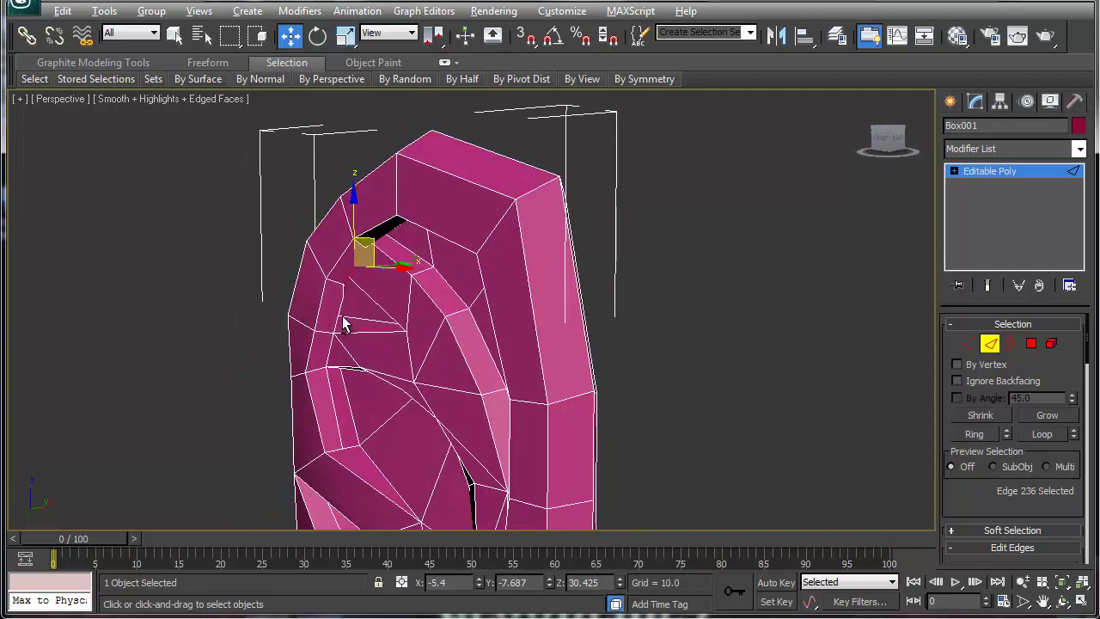
alt+middle_drag(343, 324, 330, 304)
right_click(331, 304)
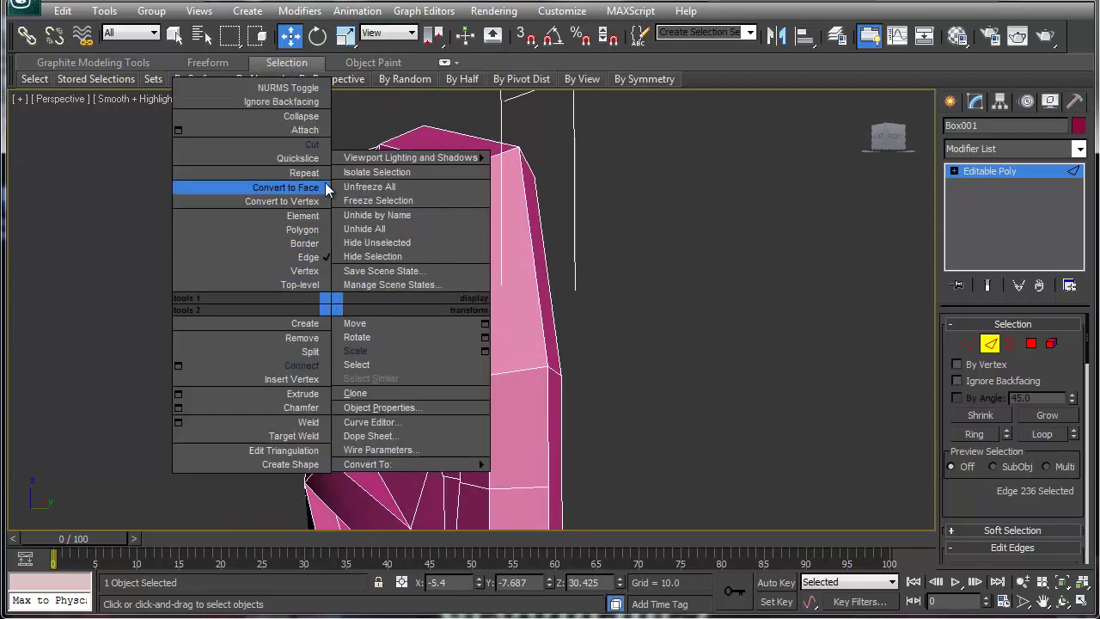
click(300, 158)
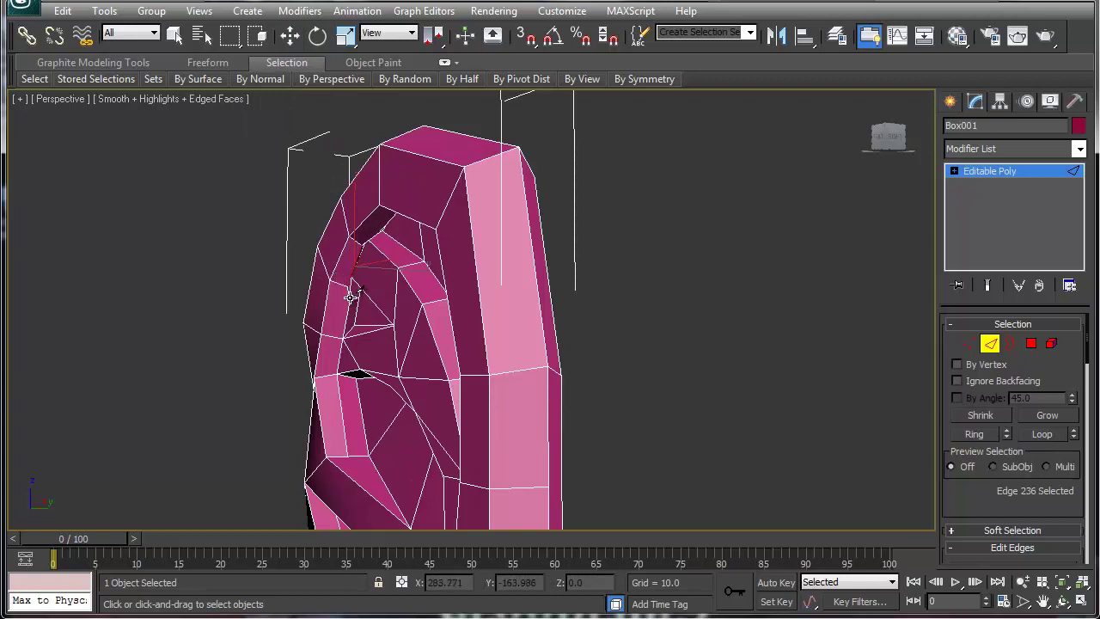
click(331, 337)
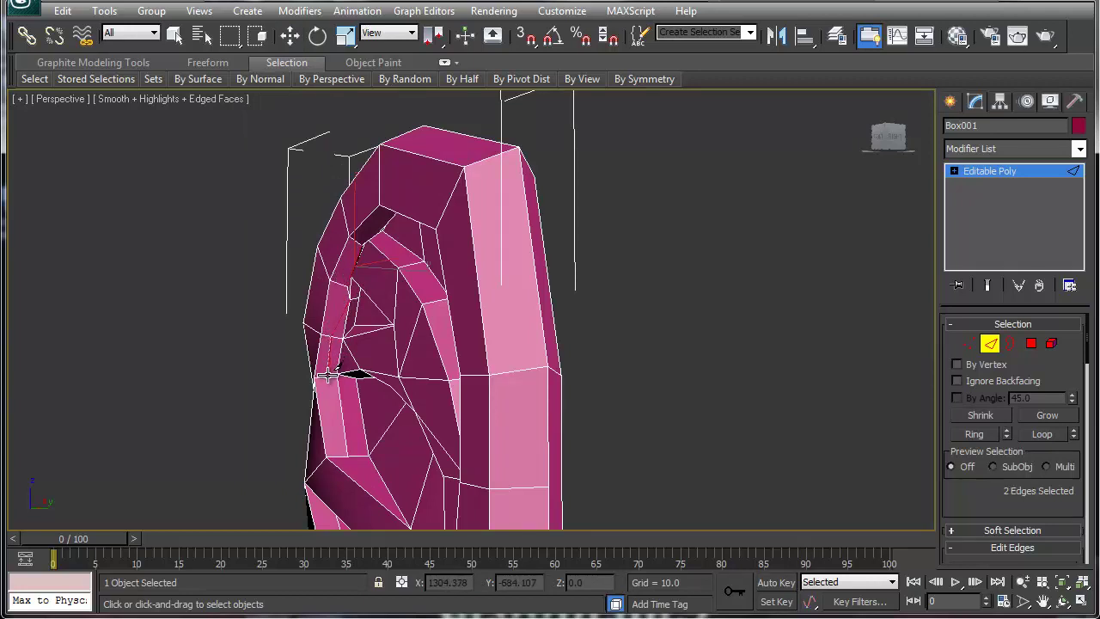
click(354, 399)
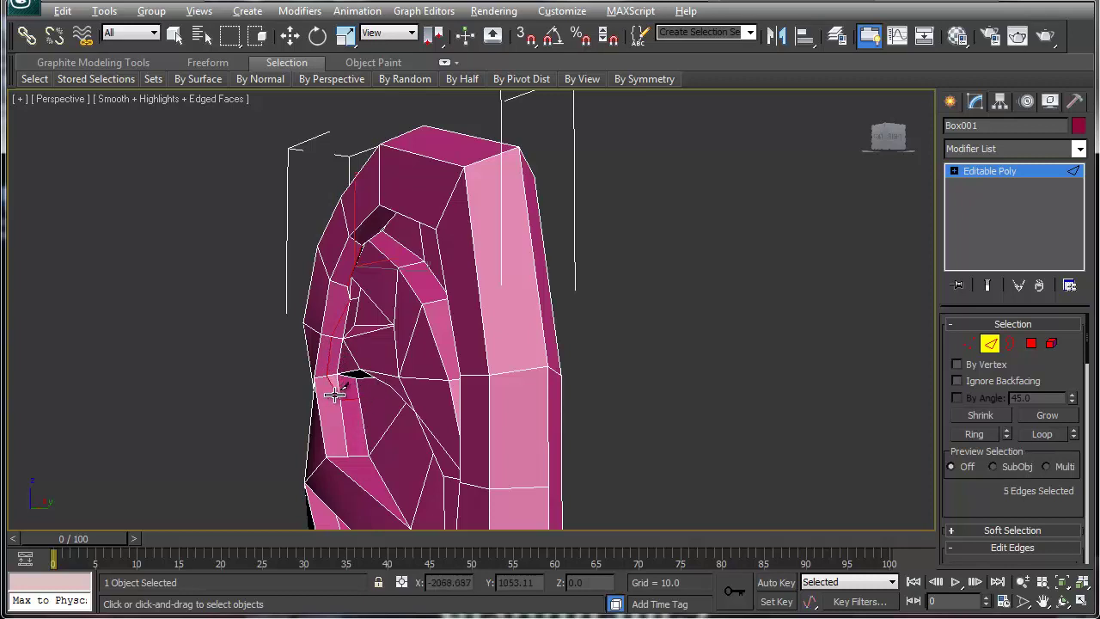
scroll(335, 387, up, 3)
scroll(404, 386, up, 5)
scroll(404, 386, down, 5)
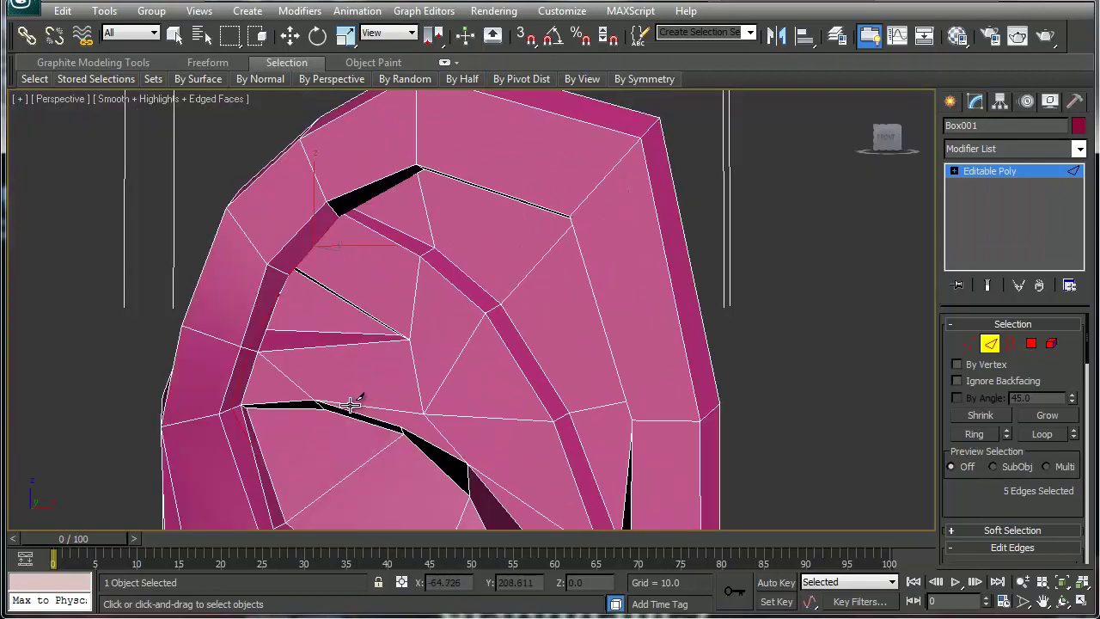
scroll(369, 400, up, 1)
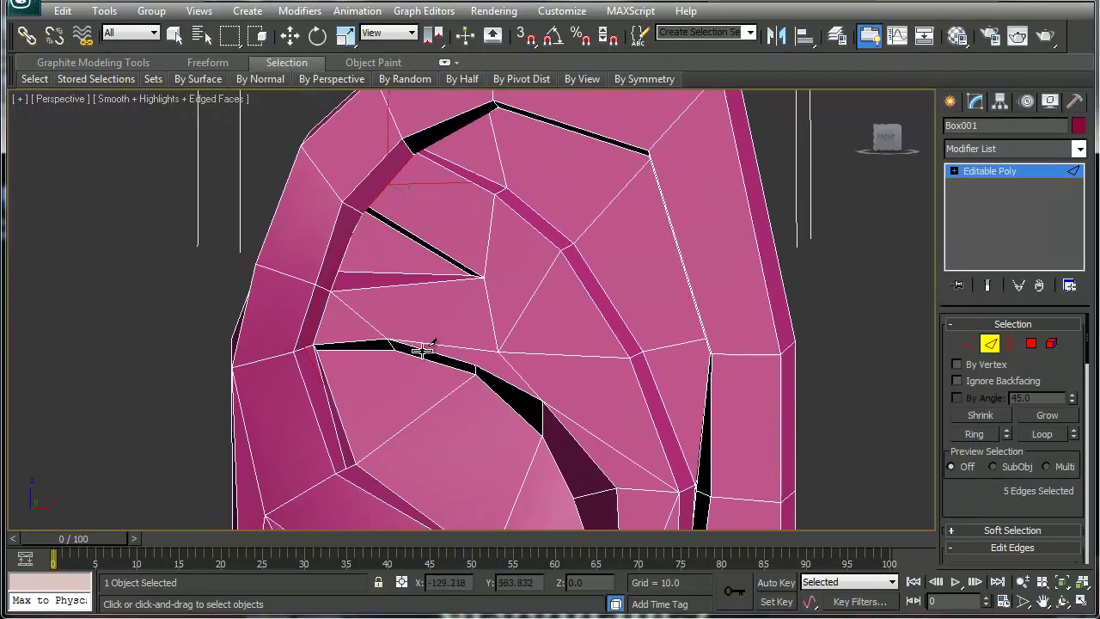
- Shift the front rim's inner-wall edge between the upper fork and the central hollow along X, and check the smoothed preview
key(w)
click(331, 311)
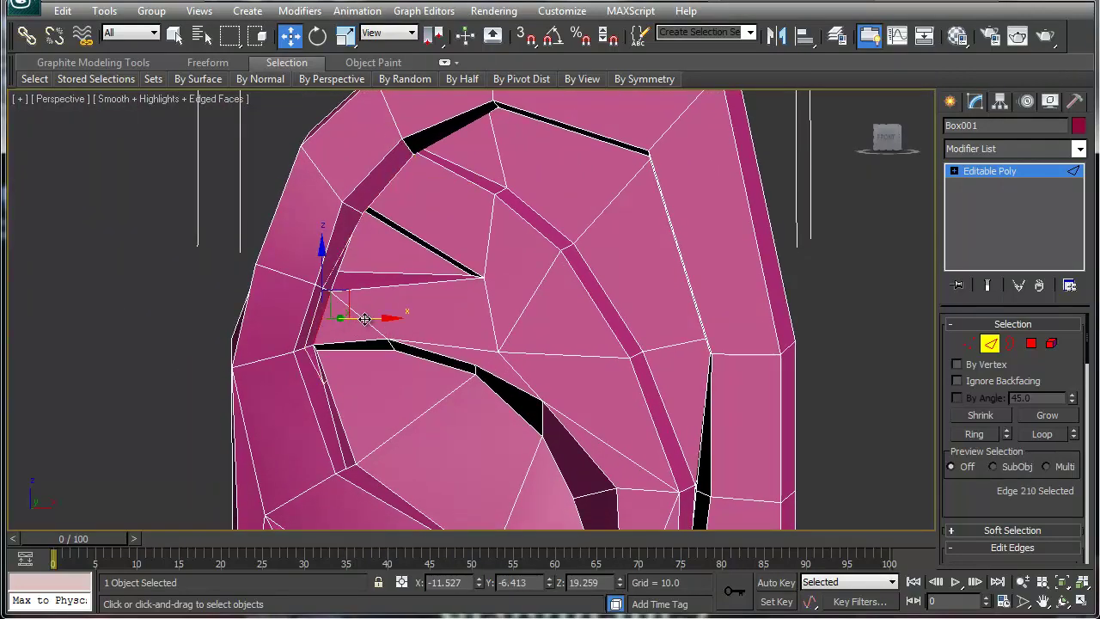
mouse_move(365, 318)
mouse_down()
mouse_move(341, 313)
mouse_move(365, 315)
mouse_up()
click(319, 318)
key(ctrl+q)
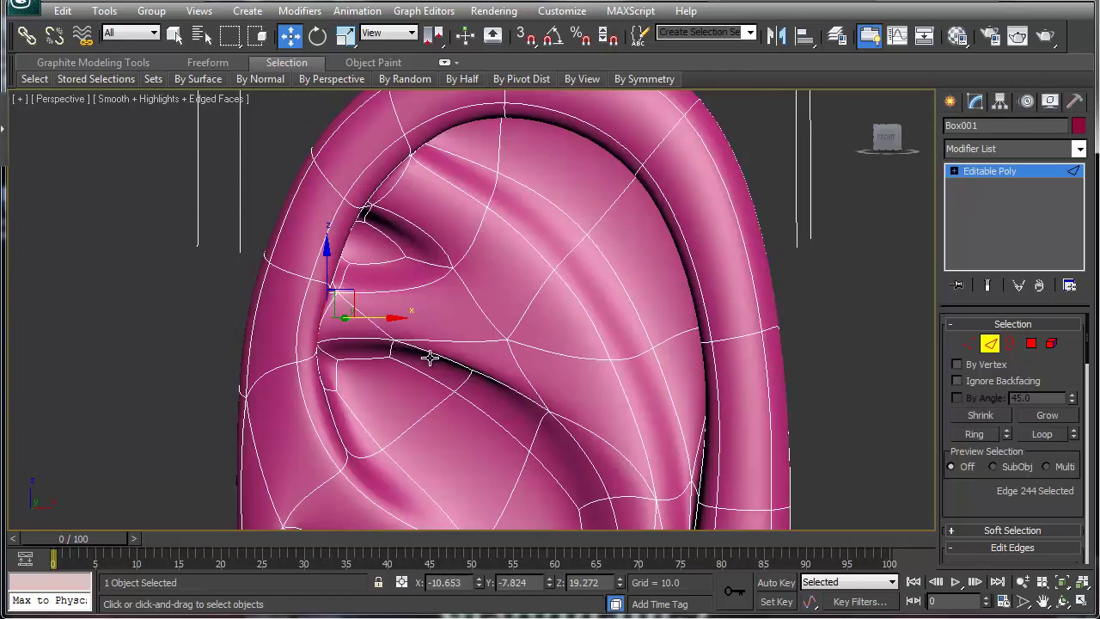
mouse_move(430, 357)
alt+middle_down()
mouse_move(523, 353)
mouse_move(455, 358)
mouse_move(478, 338)
mouse_move(503, 359)
mouse_move(451, 346)
mouse_move(515, 341)
alt+middle_up()
key(ctrl+q)
scroll(507, 342, down, 3)
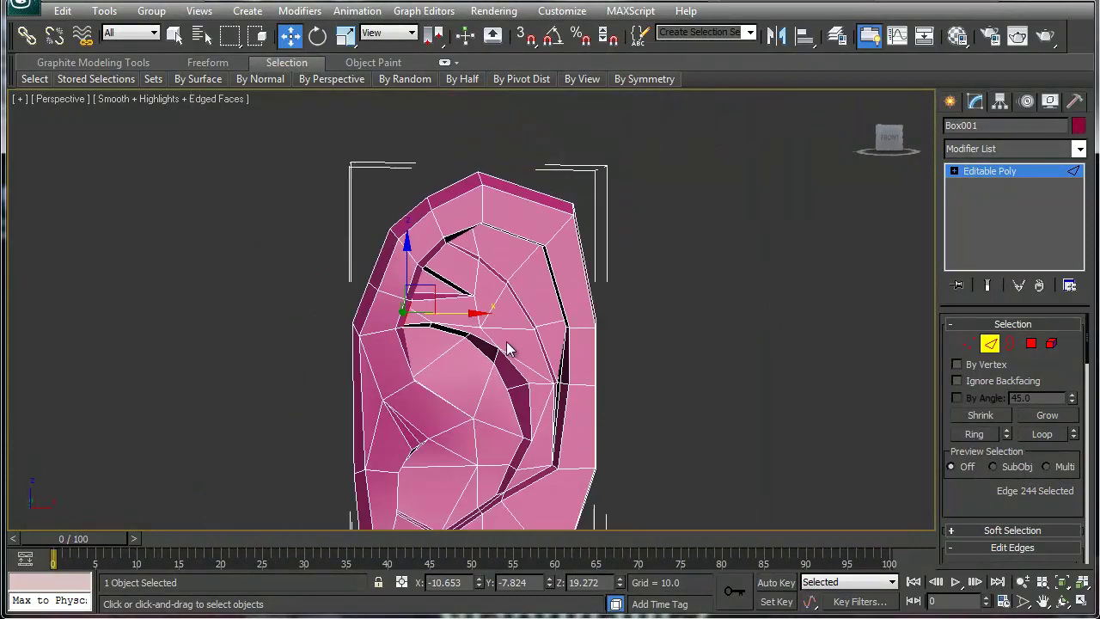
- Leave edge editing and apply a Bend modifier to the whole ear
alt+middle_drag(478, 378, 459, 520)
click(990, 343)
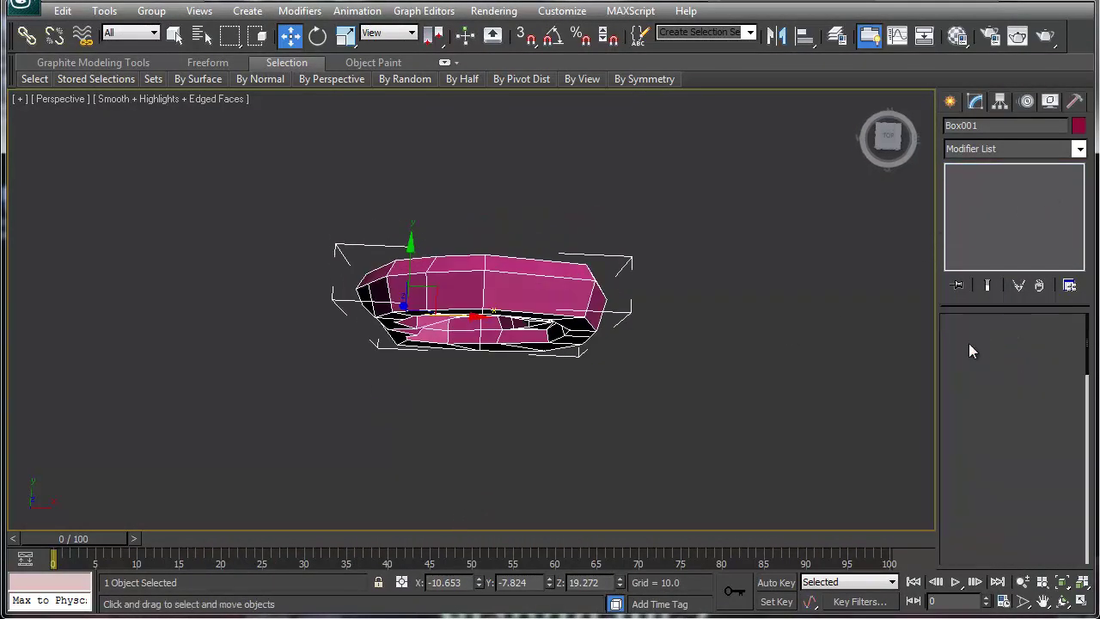
click(1079, 149)
drag(1088, 255, 1082, 297)
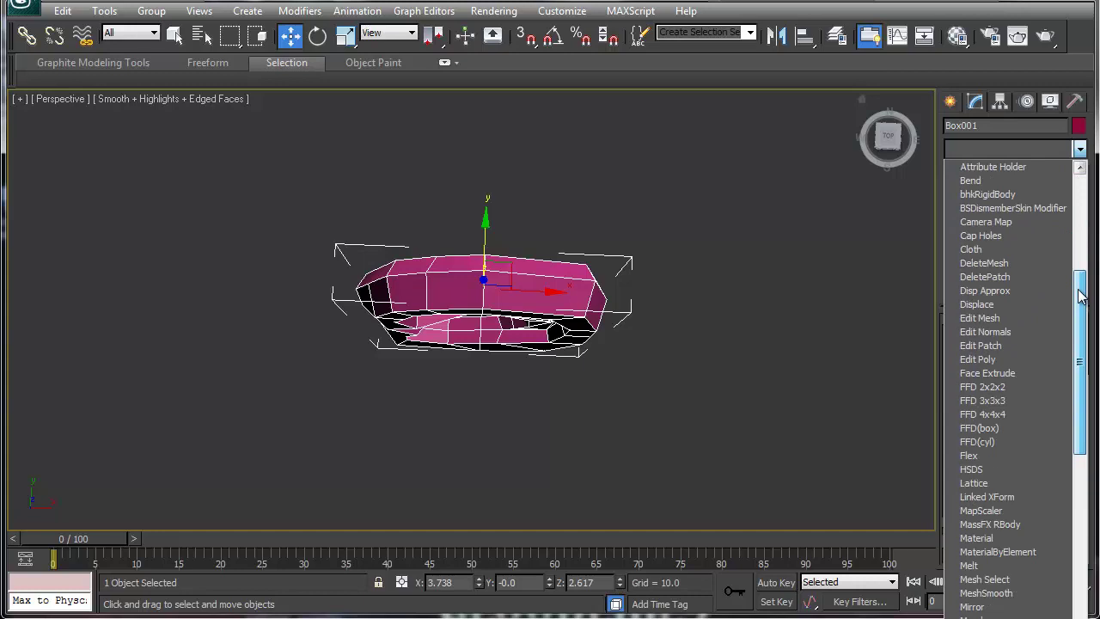
drag(1082, 296, 1081, 292)
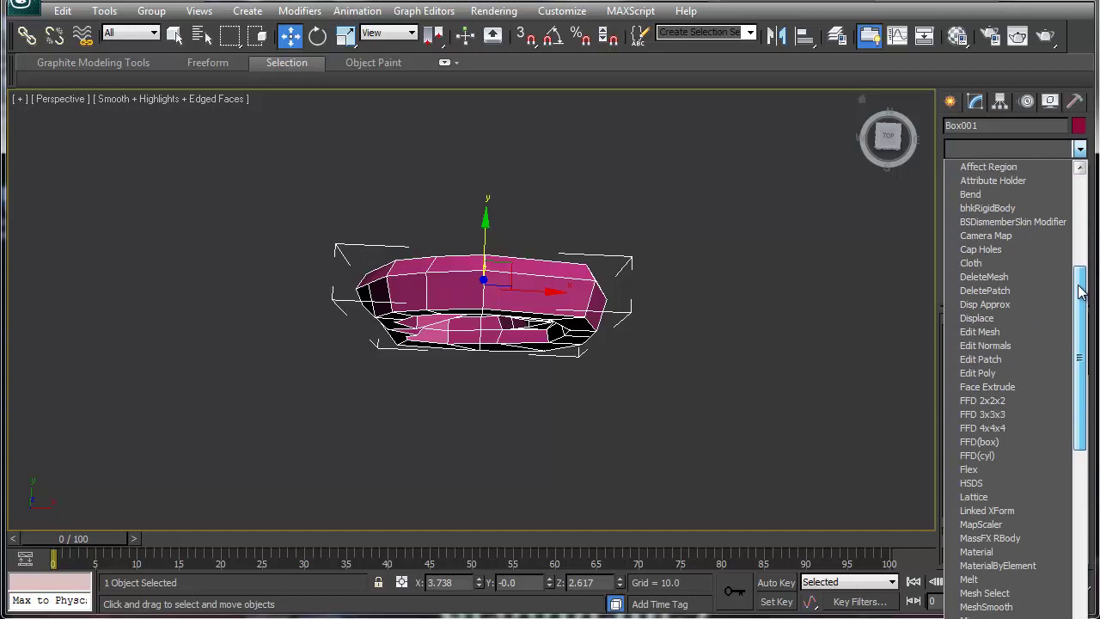
click(972, 192)
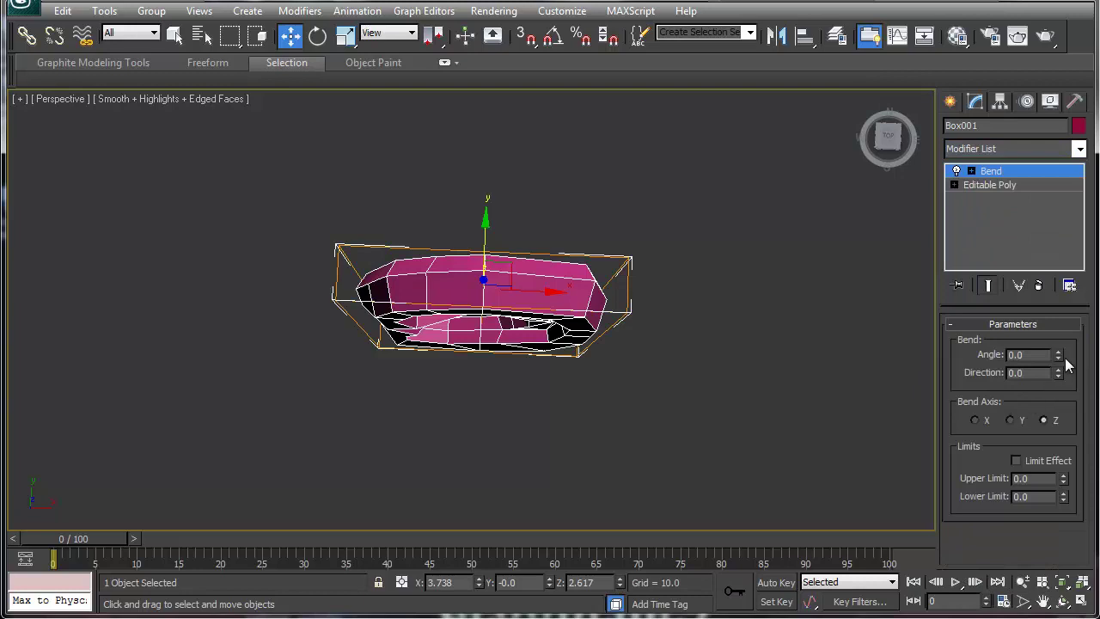
- Set the Bend to an angle of -30, a direction of 7.5 and the X axis
mouse_move(1057, 362)
mouse_down()
mouse_move(1056, 331)
mouse_move(1057, 361)
mouse_up()
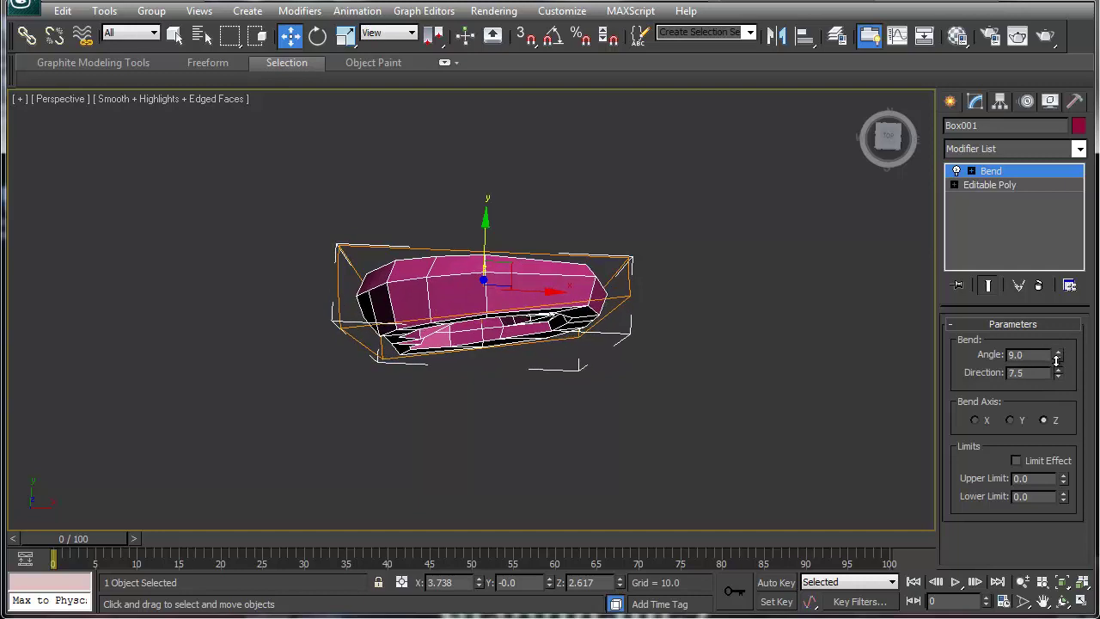
click(1014, 420)
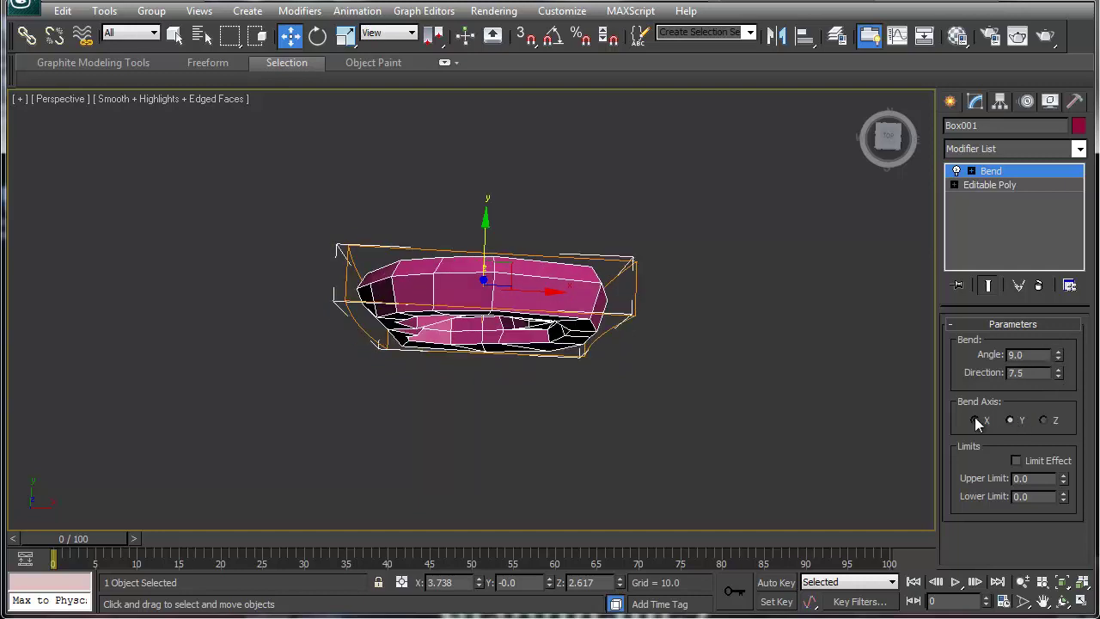
click(975, 419)
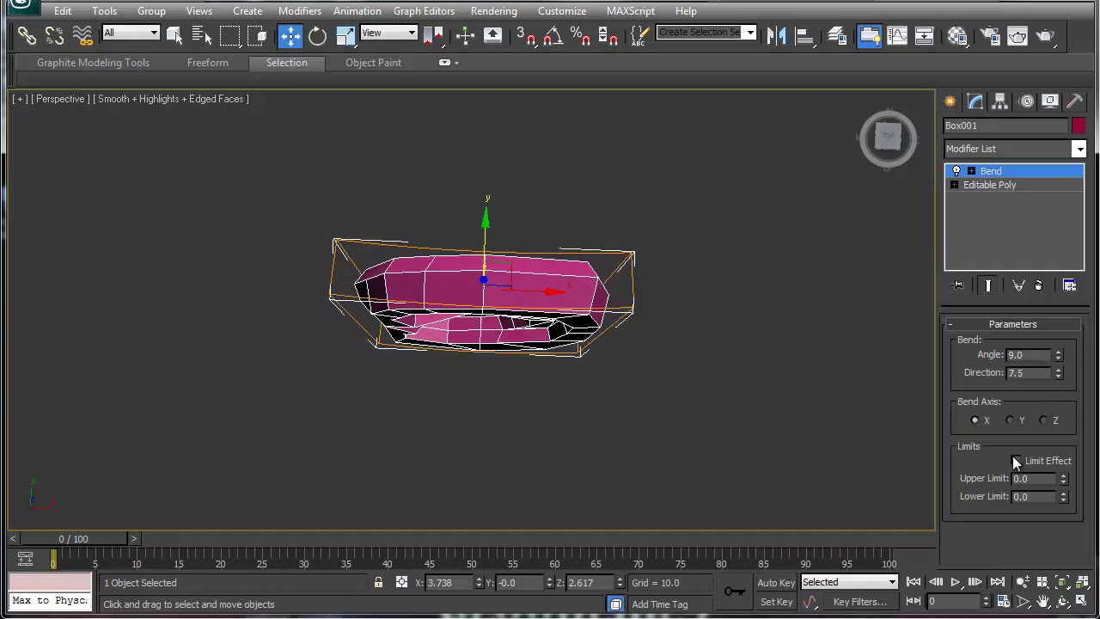
alt+middle_drag(551, 365, 566, 271)
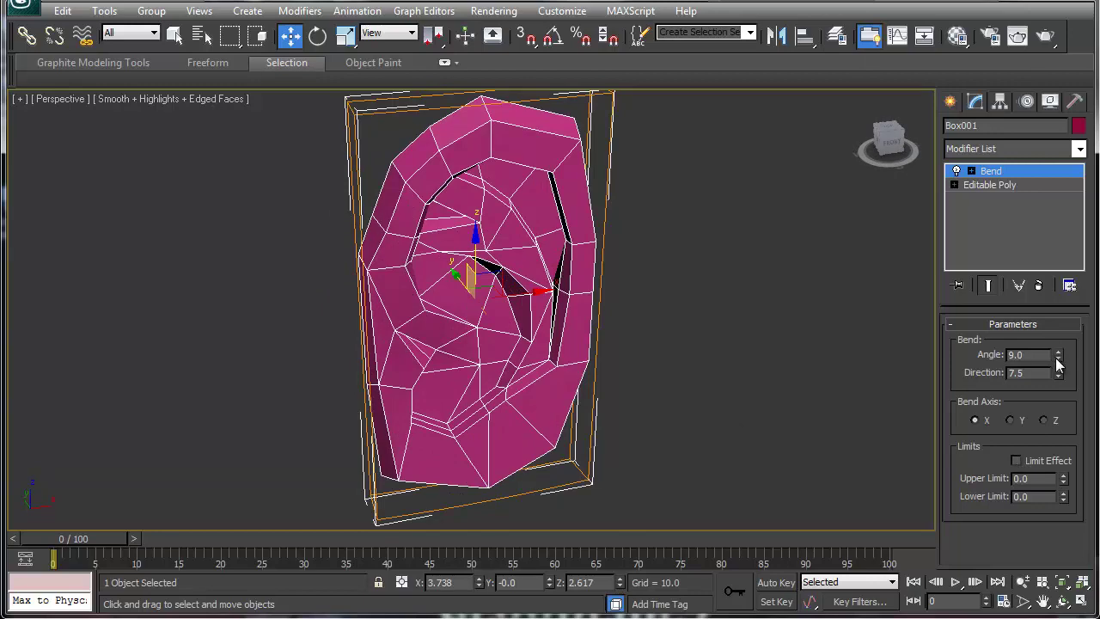
drag(1056, 359, 1059, 429)
alt+middle_drag(480, 304, 437, 262)
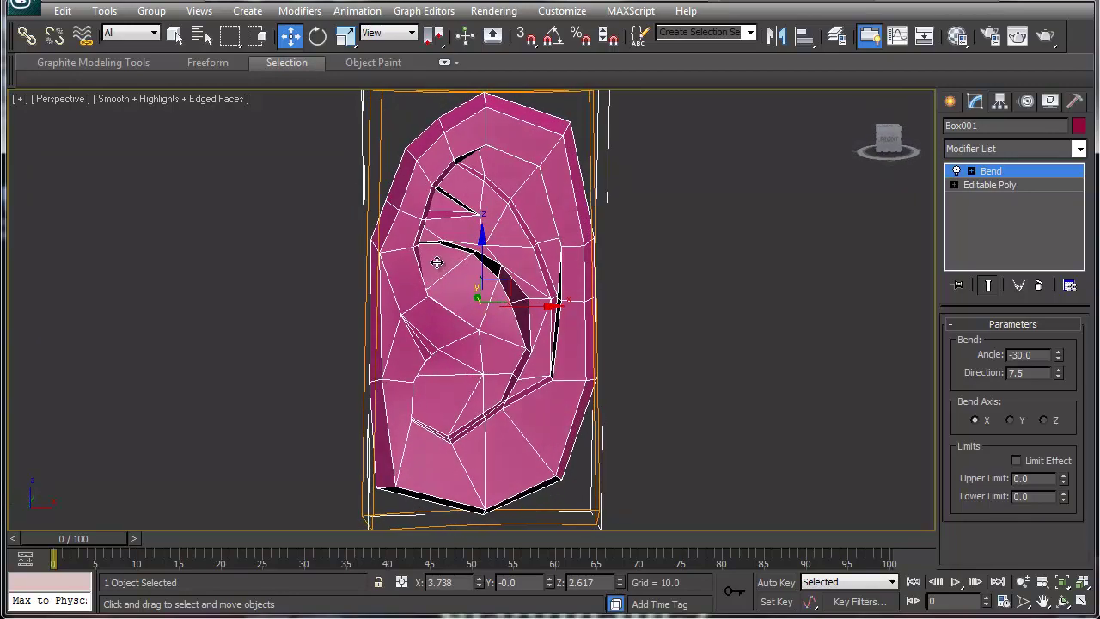
- Collapse the whole modifier stack so the Bend becomes part of the Editable Poly
click(986, 174)
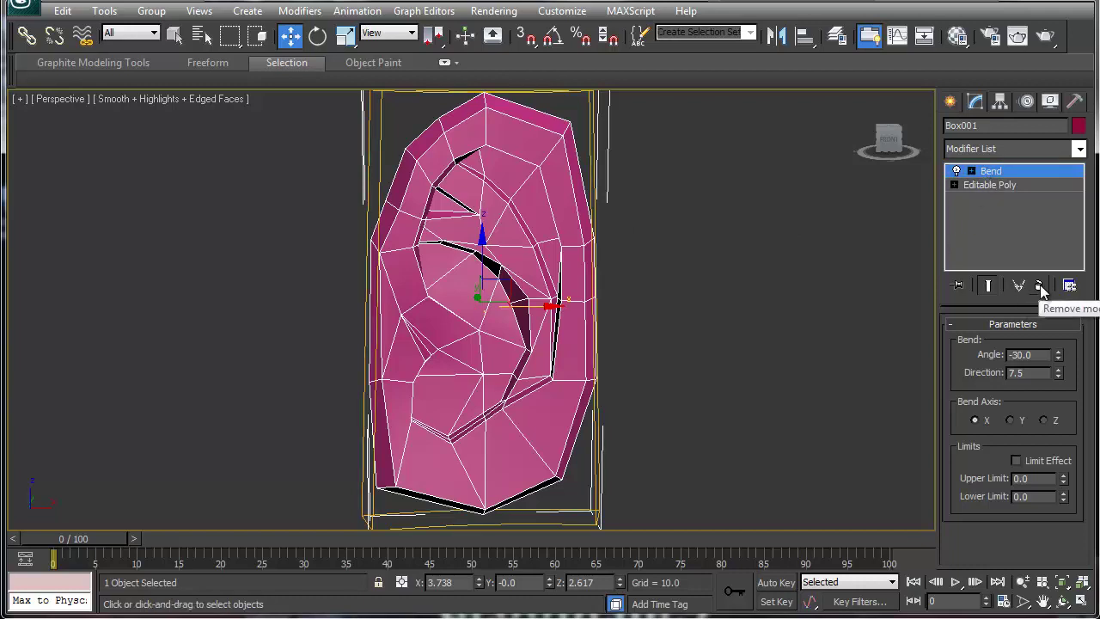
right_click(1002, 175)
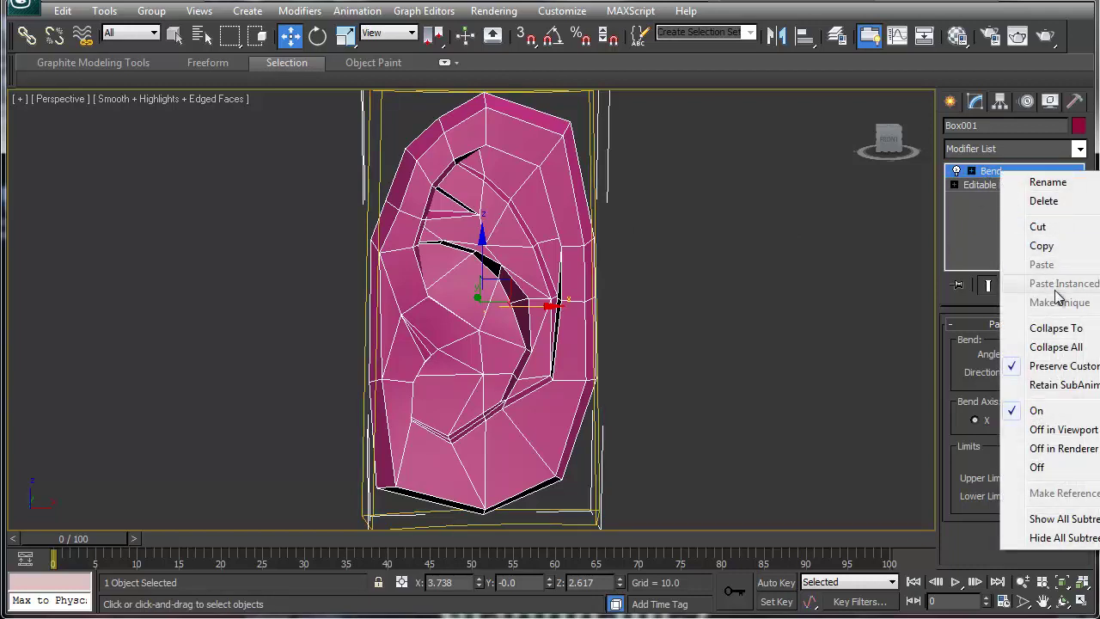
click(1058, 345)
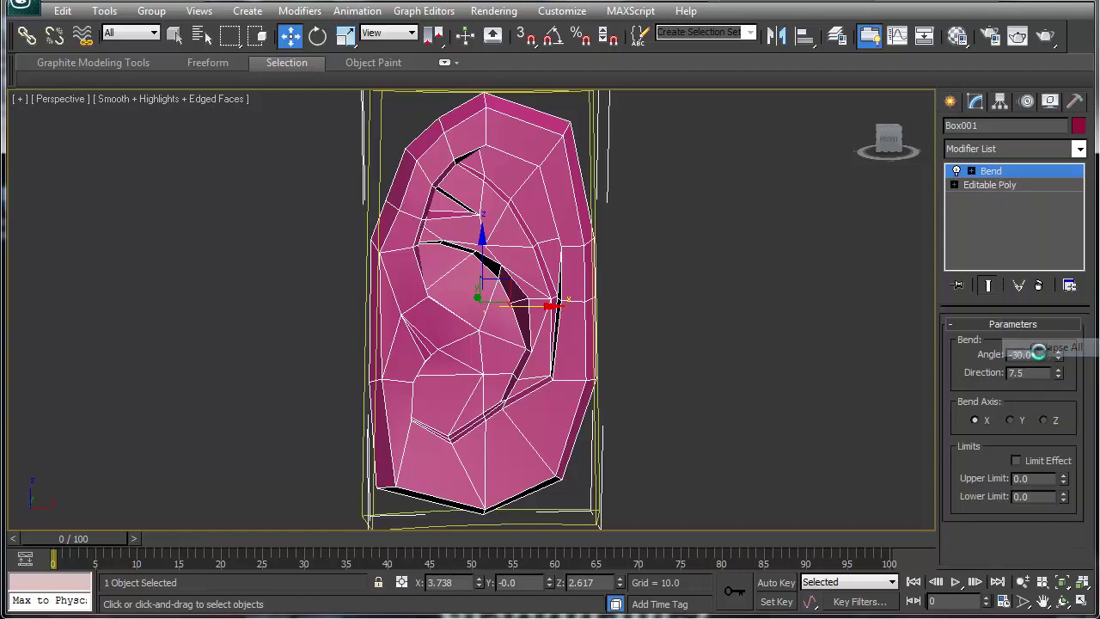
click(632, 355)
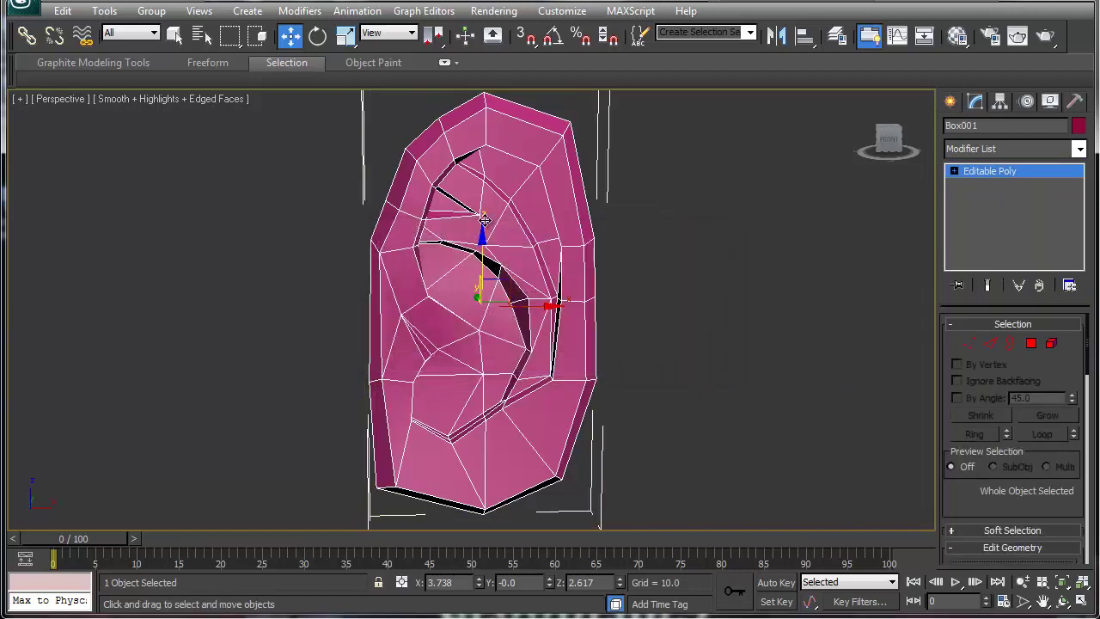
- Cut a short edge from the ridge fork's junction vertex to the central hollow's upper lip, and switch to edge editing
alt+middle_drag(503, 372, 475, 386)
scroll(501, 290, up, 5)
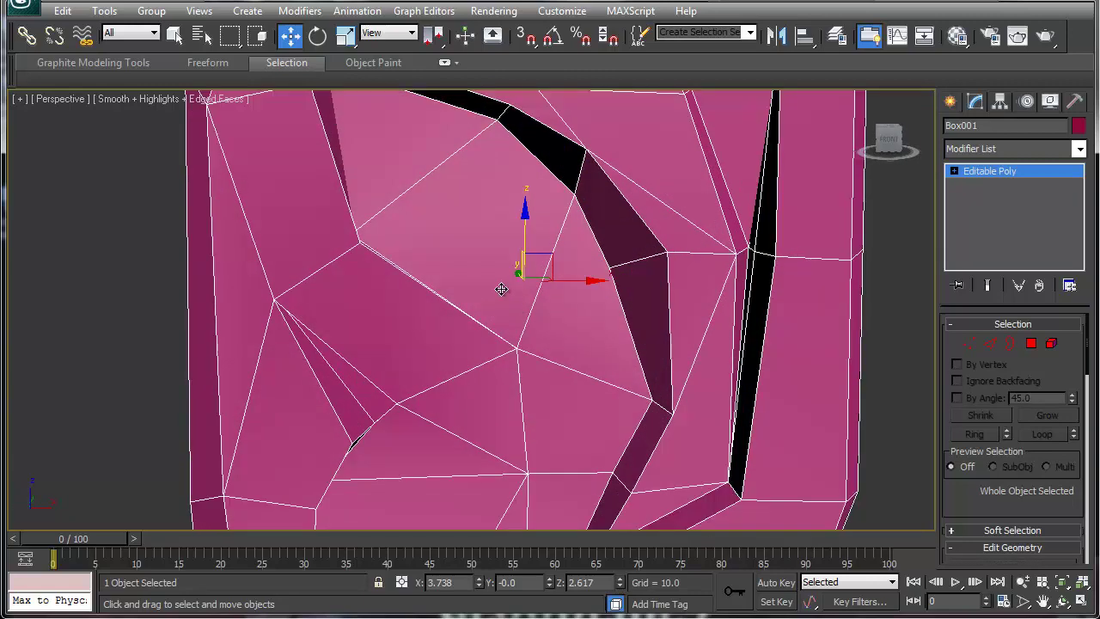
middle_drag(573, 214, 535, 367)
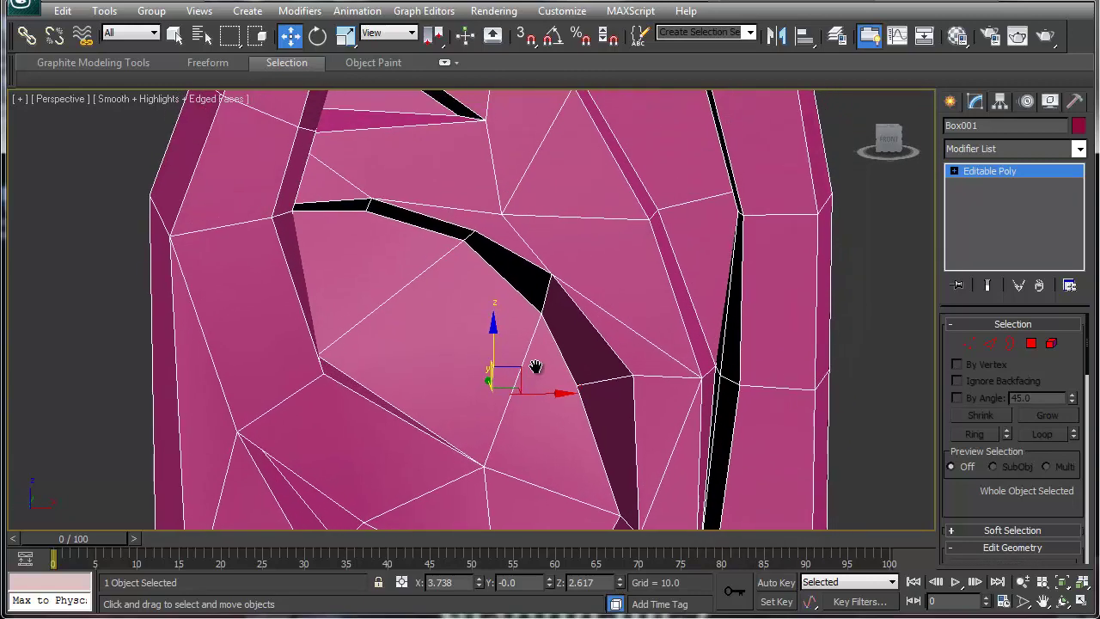
right_click(472, 236)
click(447, 101)
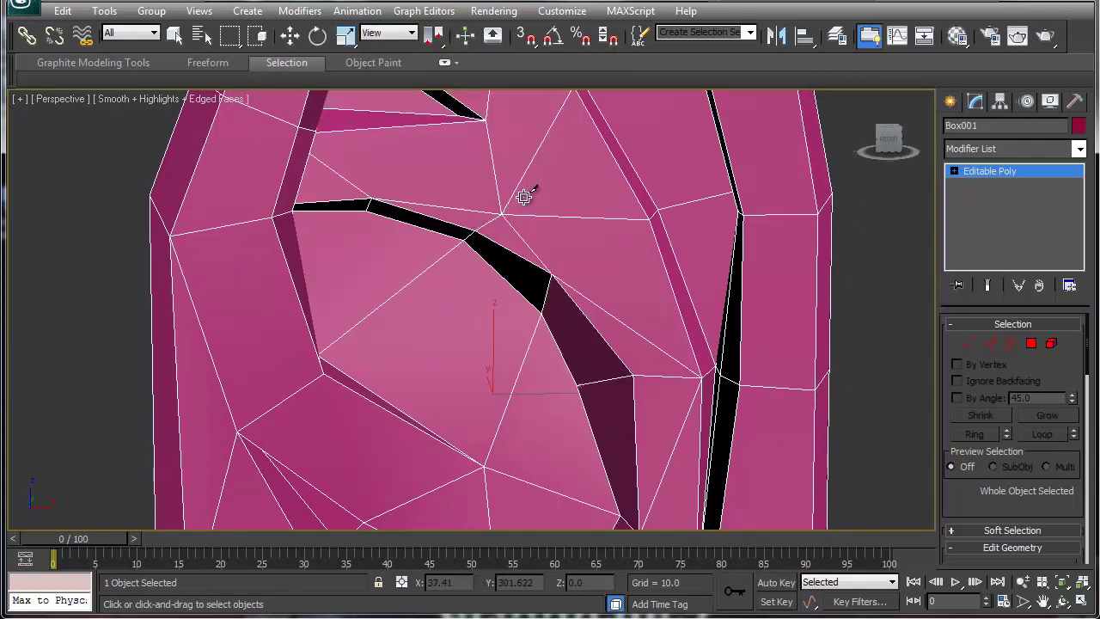
key(w)
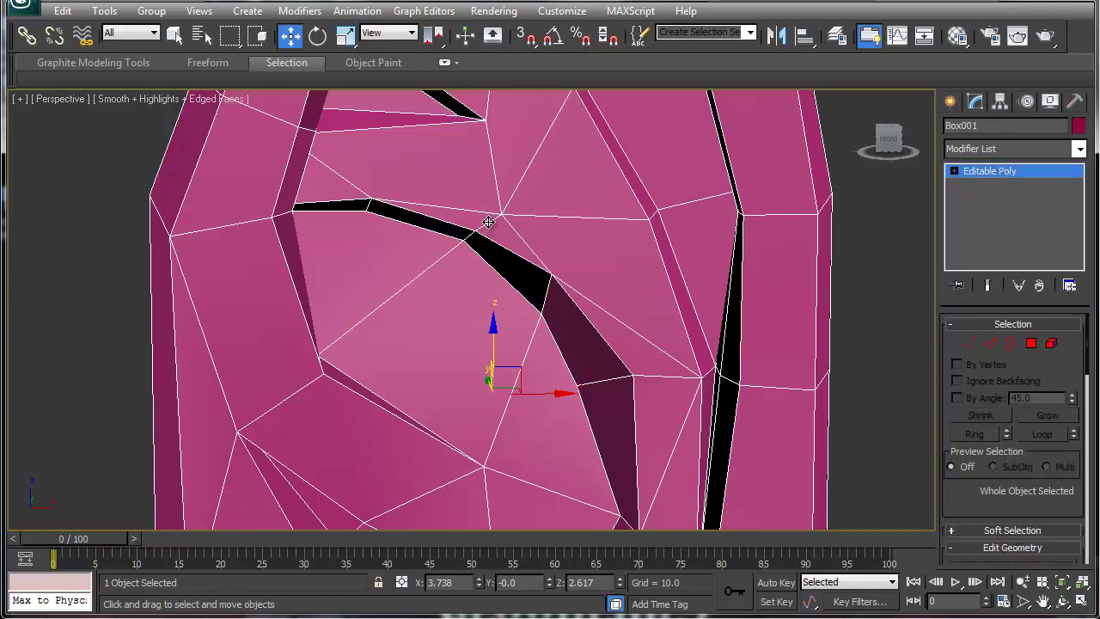
click(953, 171)
click(983, 198)
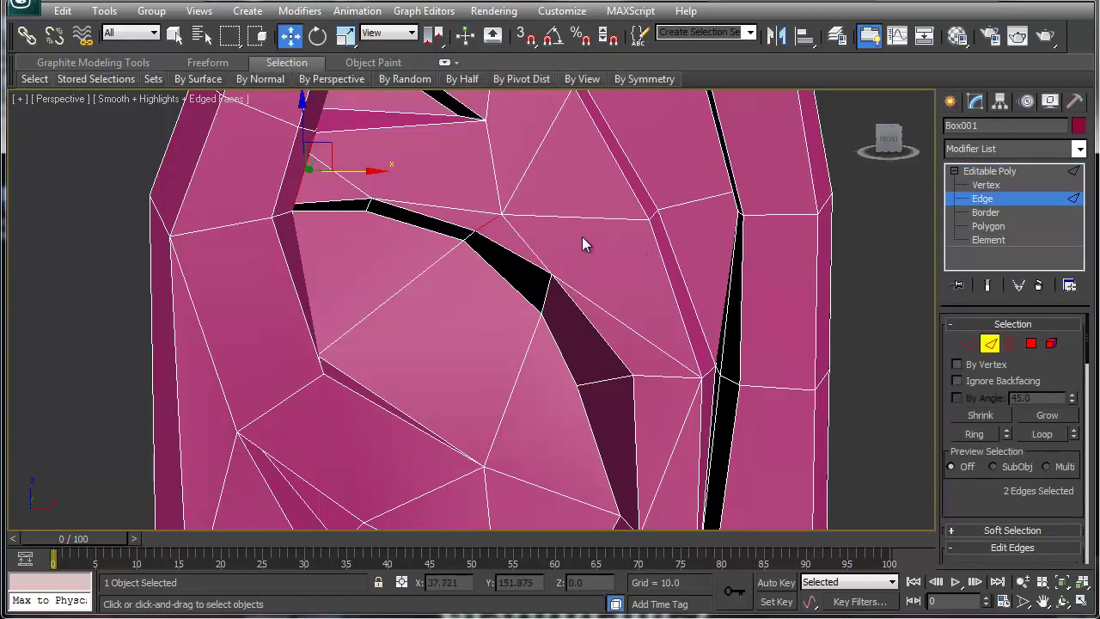
click(481, 224)
click(489, 226)
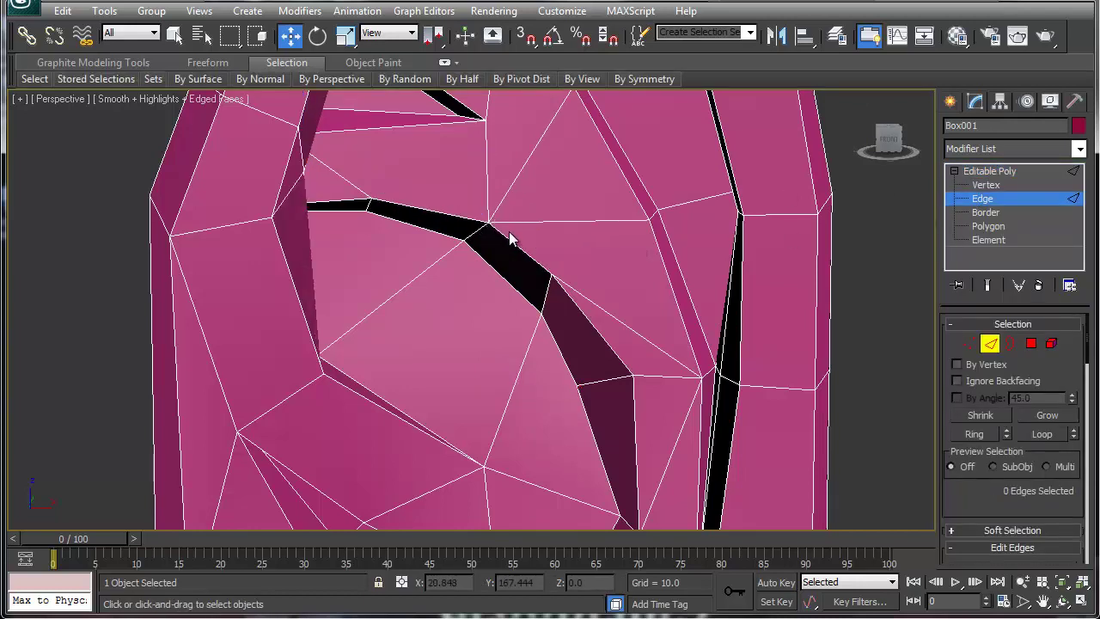
key(ctrl+z)
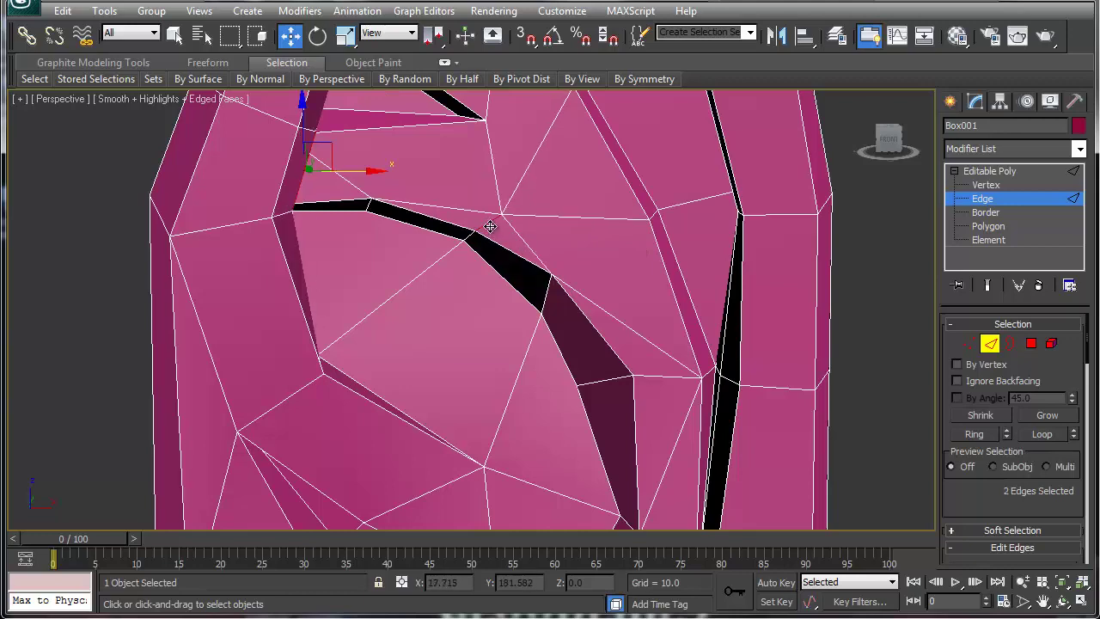
- Collapse only the short new edge between the ridge fork's junction and the central hollow's upper lip into one vertex
click(490, 226)
key(ctrl+alt+c)
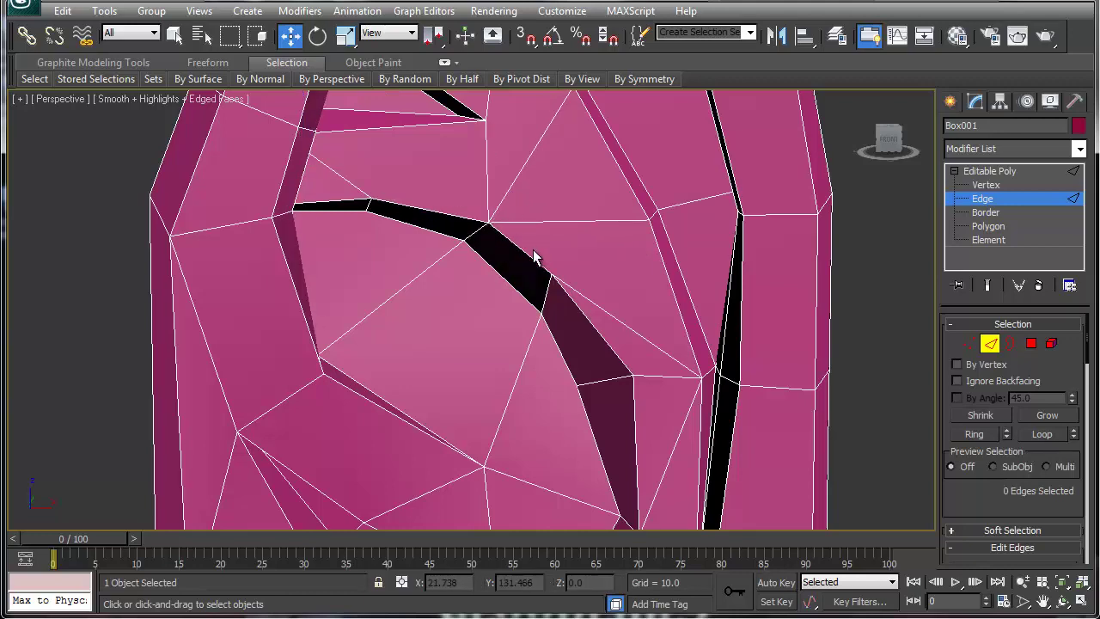
alt+middle_drag(533, 256, 527, 371)
scroll(524, 355, down, 4)
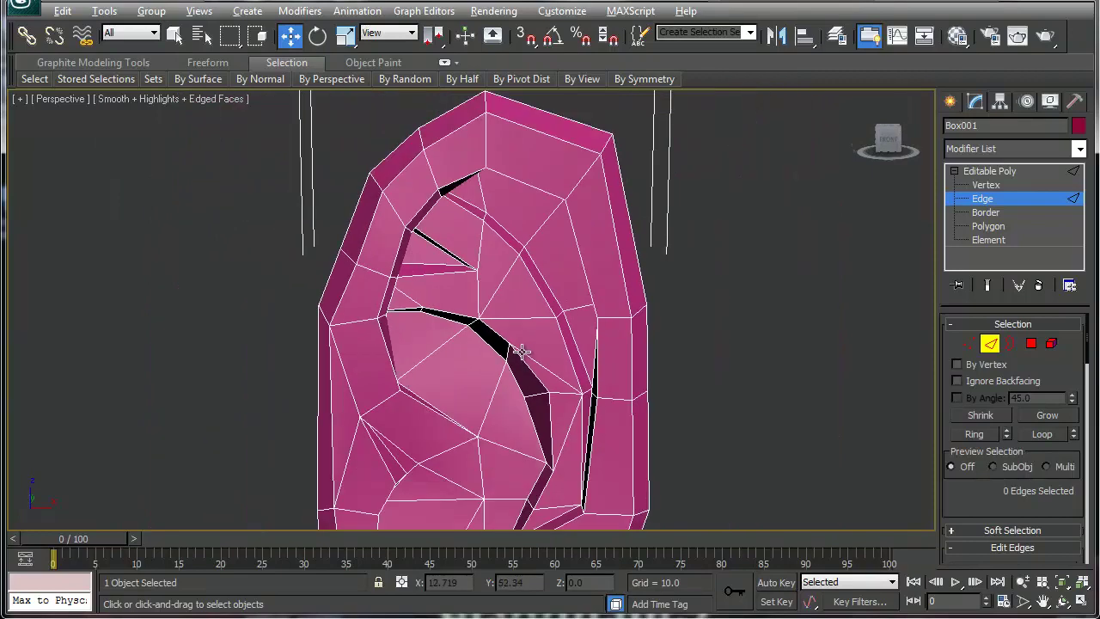
key(ctrl+BackSpace)
key(ctrl+BackSpace)
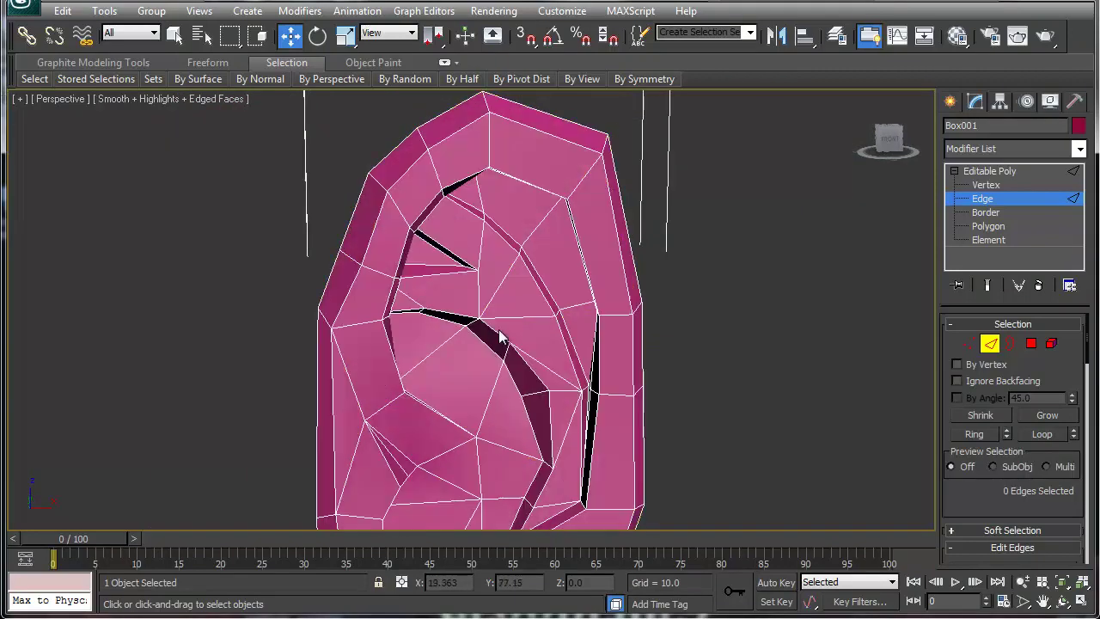
alt+middle_drag(514, 342, 483, 294)
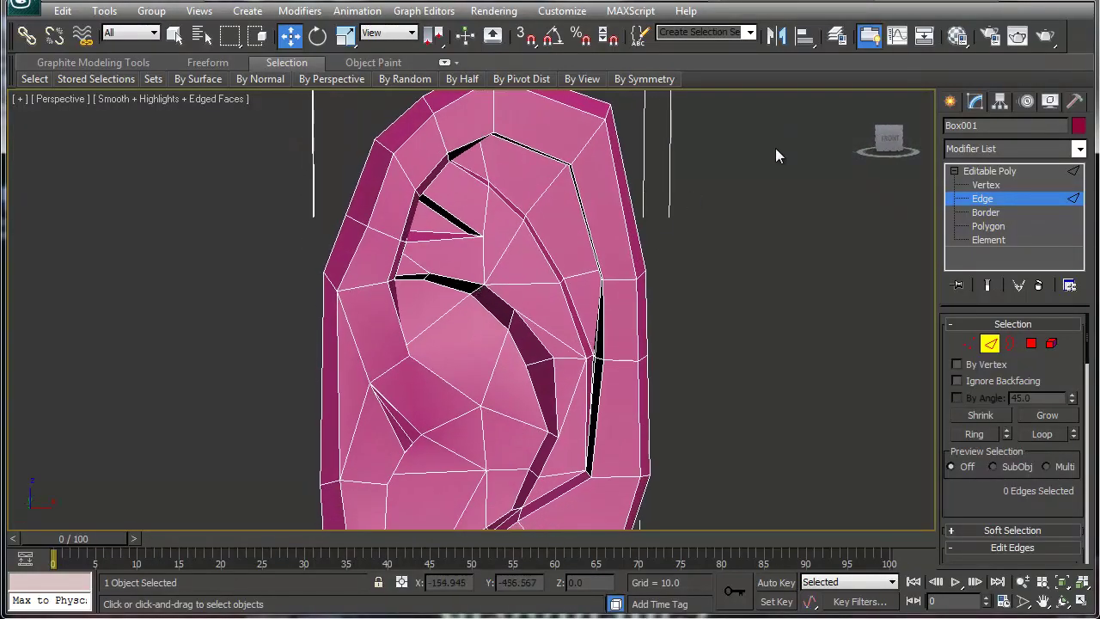
scroll(492, 414, down, 5)
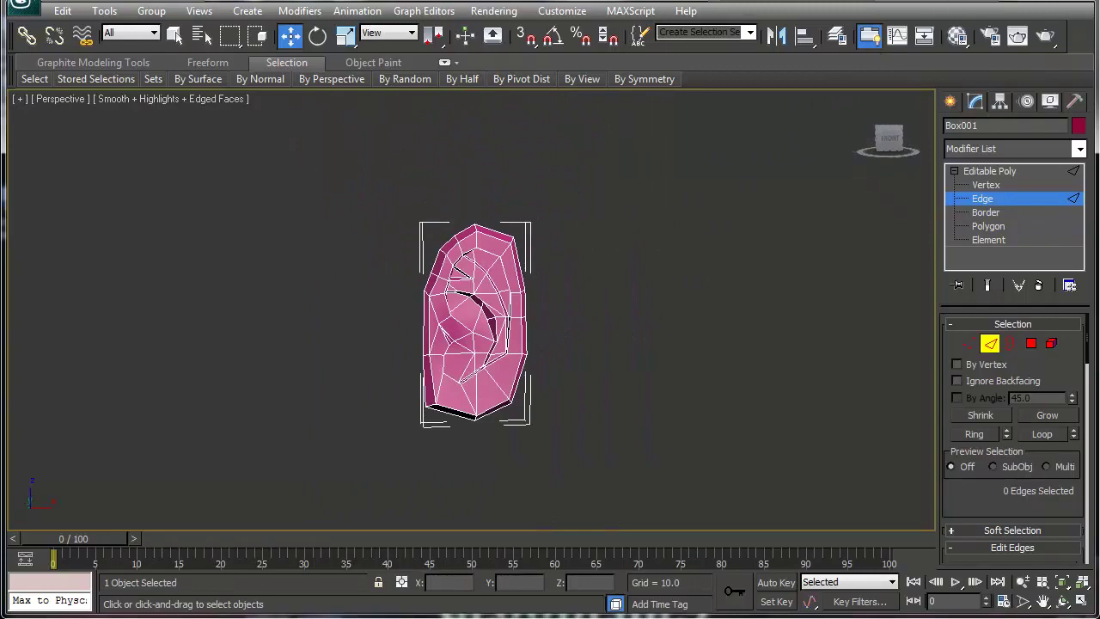